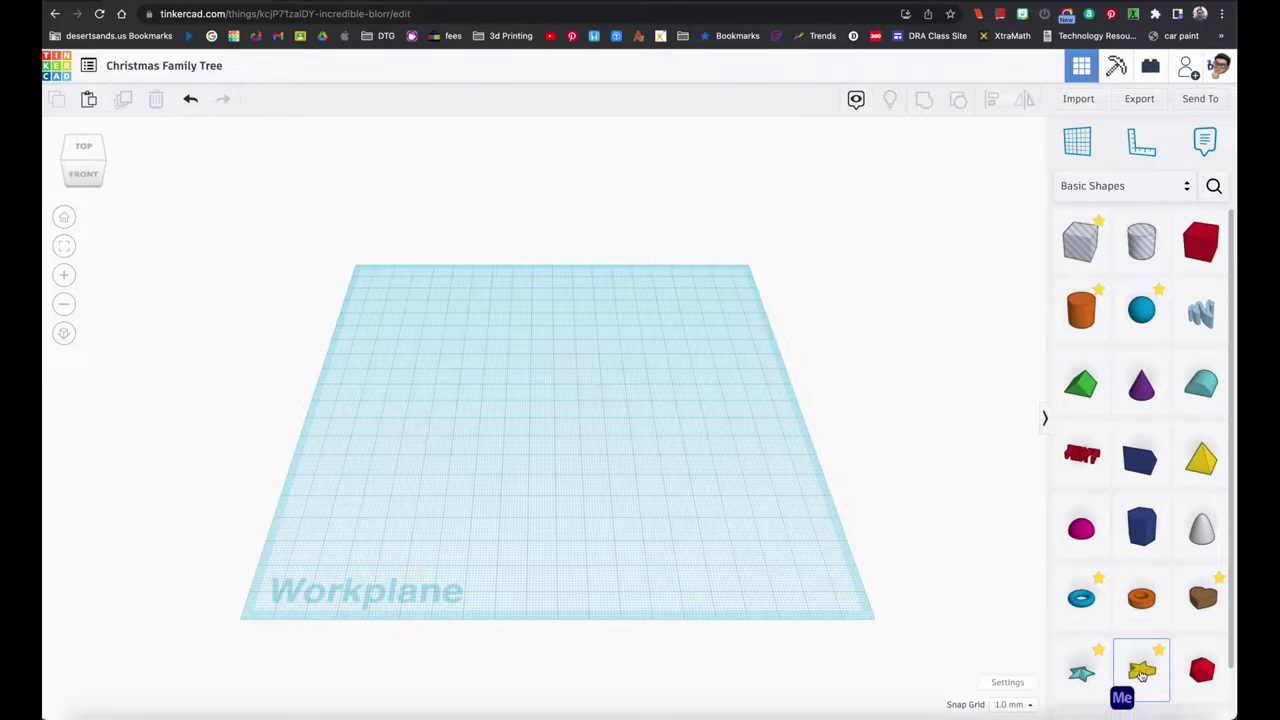
Place a yellow Star on the middle of the workplane and rotate it so one point faces straight back
{"action": "left_click_drag", "start_coordinate": [1141, 676], "coordinate": [562, 377]}
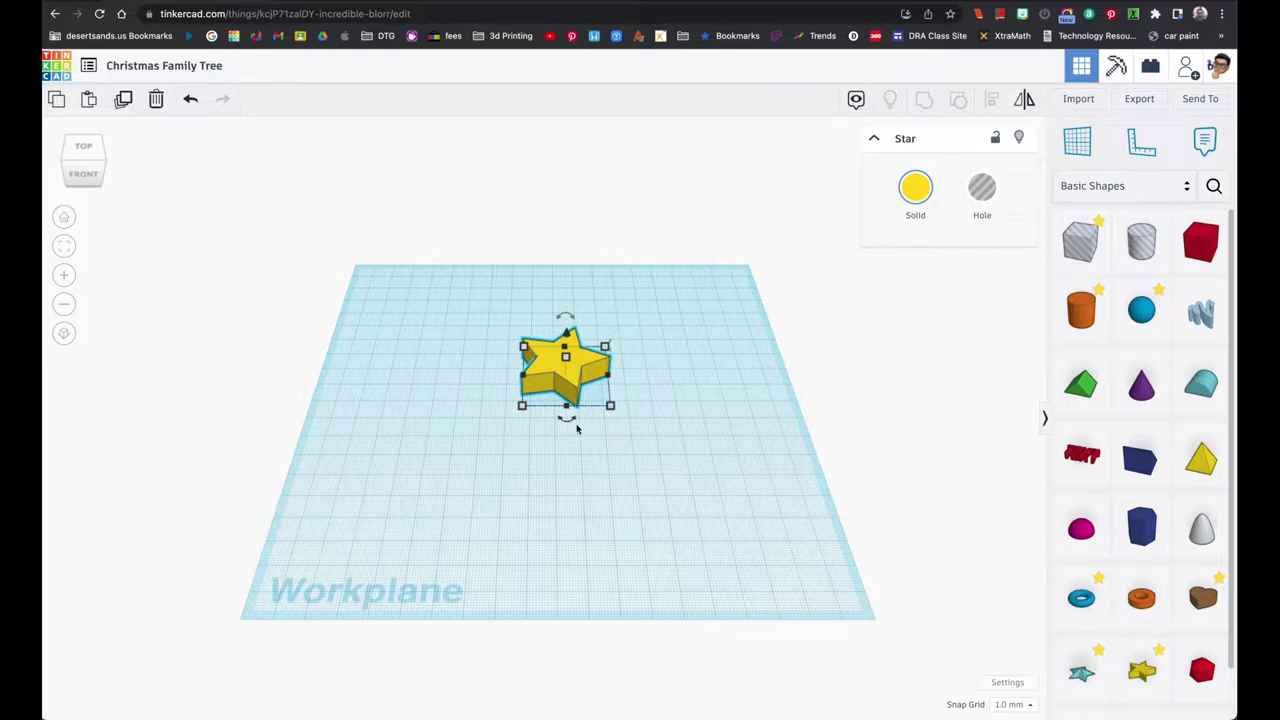
{"action": "scroll", "coordinate": [577, 422], "scroll_direction": "up", "scroll_amount": 5}
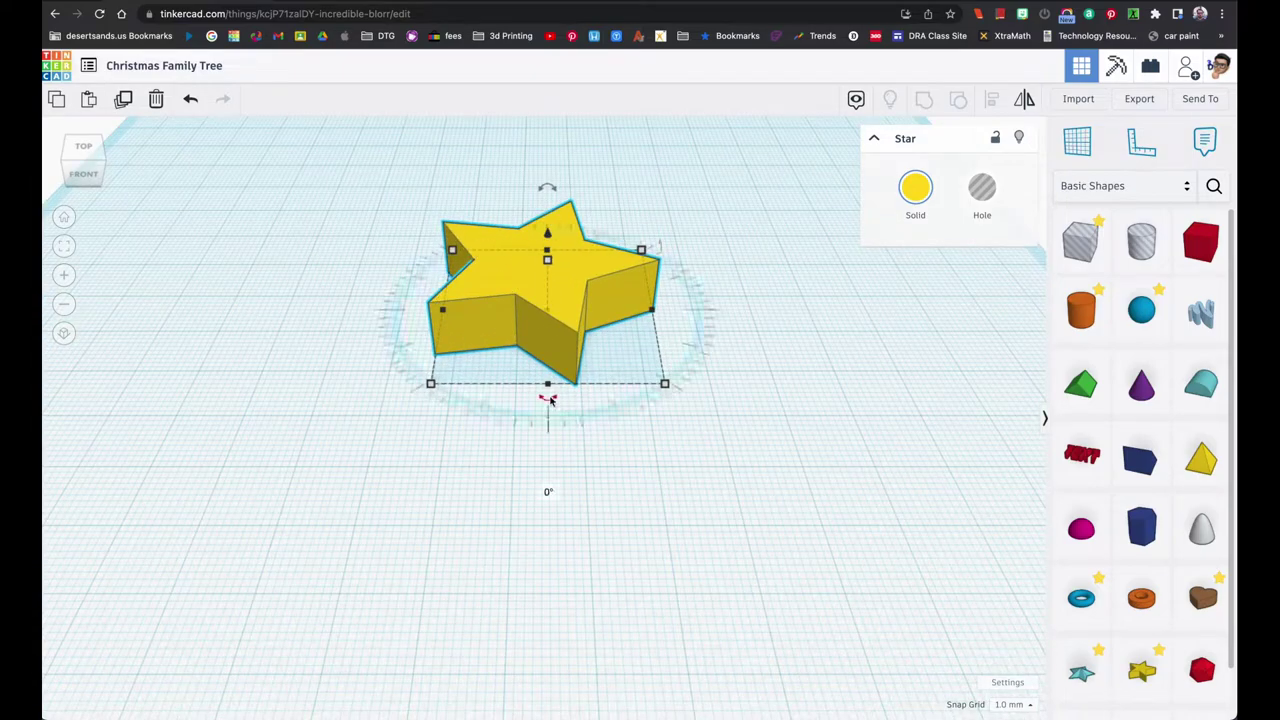
{"action": "left_click_drag", "start_coordinate": [549, 400], "coordinate": [614, 440]}
Set the star's height to 5 mm and move it a little toward the back of the workplane
{"action": "right_click_drag", "start_coordinate": [614, 440], "coordinate": [534, 255]}
{"action": "left_click", "coordinate": [617, 289]}
{"action": "type", "text": "5"}
{"action": "key", "text": "Return"}
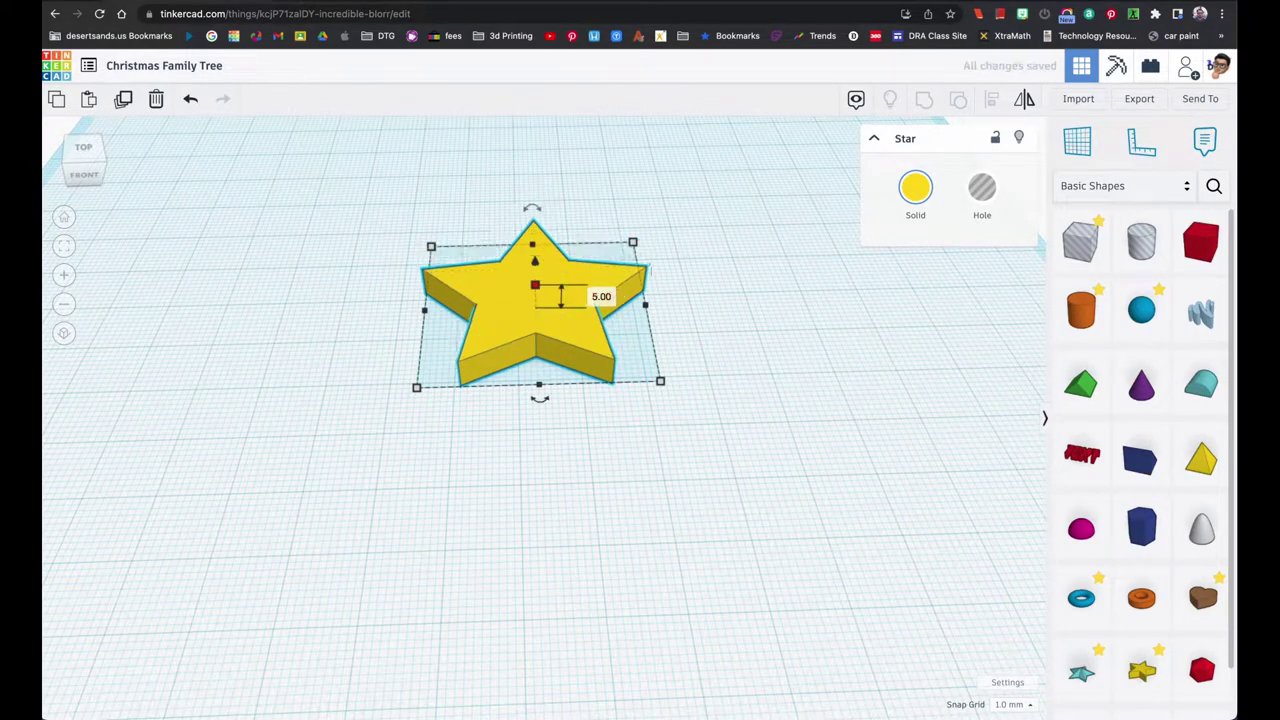
{"action": "scroll", "coordinate": [577, 409], "scroll_direction": "down", "scroll_amount": 5}
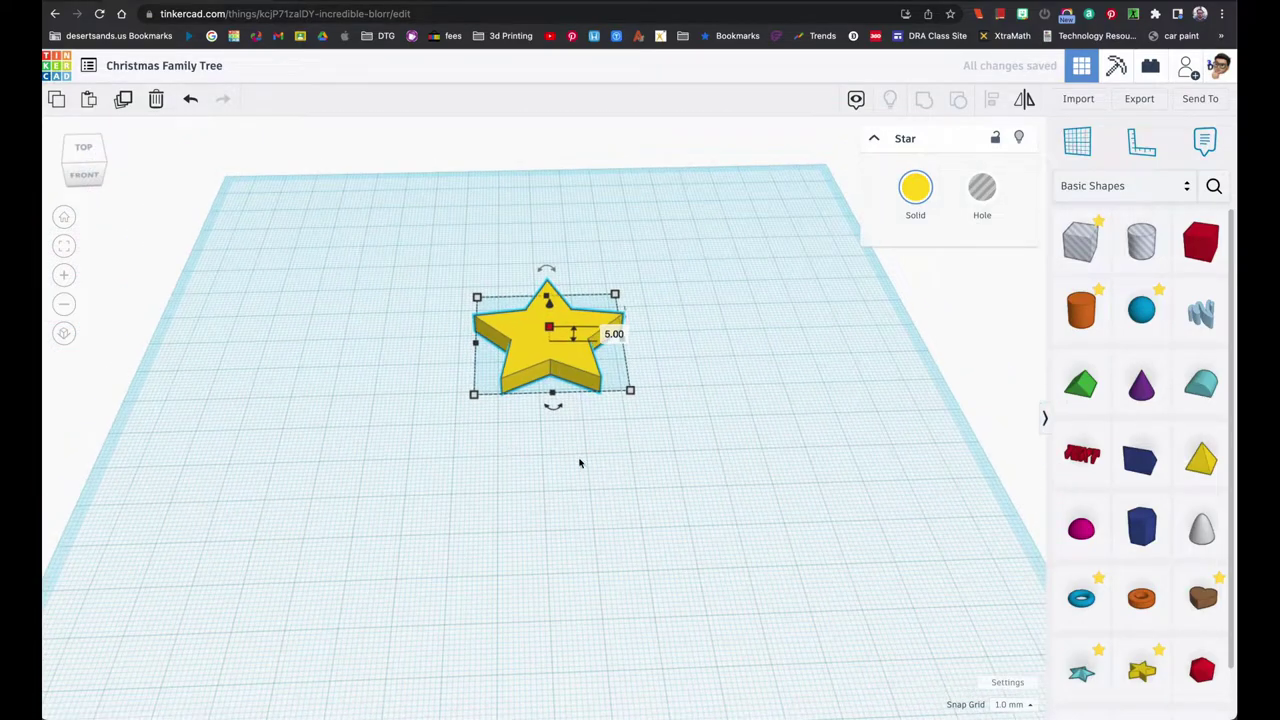
{"action": "left_click_drag", "start_coordinate": [553, 363], "coordinate": [550, 323]}
{"action": "left_click", "coordinate": [554, 428]}
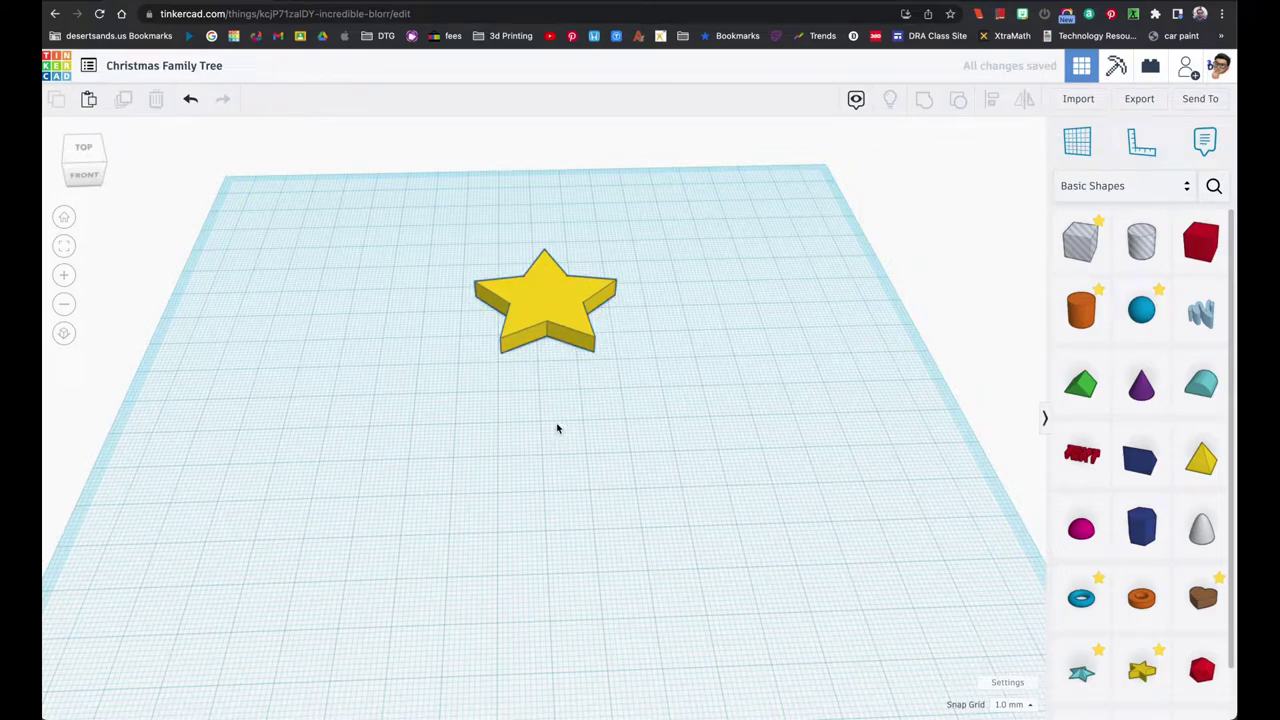
Add a Text shape in front of the star and set its height to 5 mm
{"action": "left_click_drag", "start_coordinate": [1076, 457], "coordinate": [555, 458]}
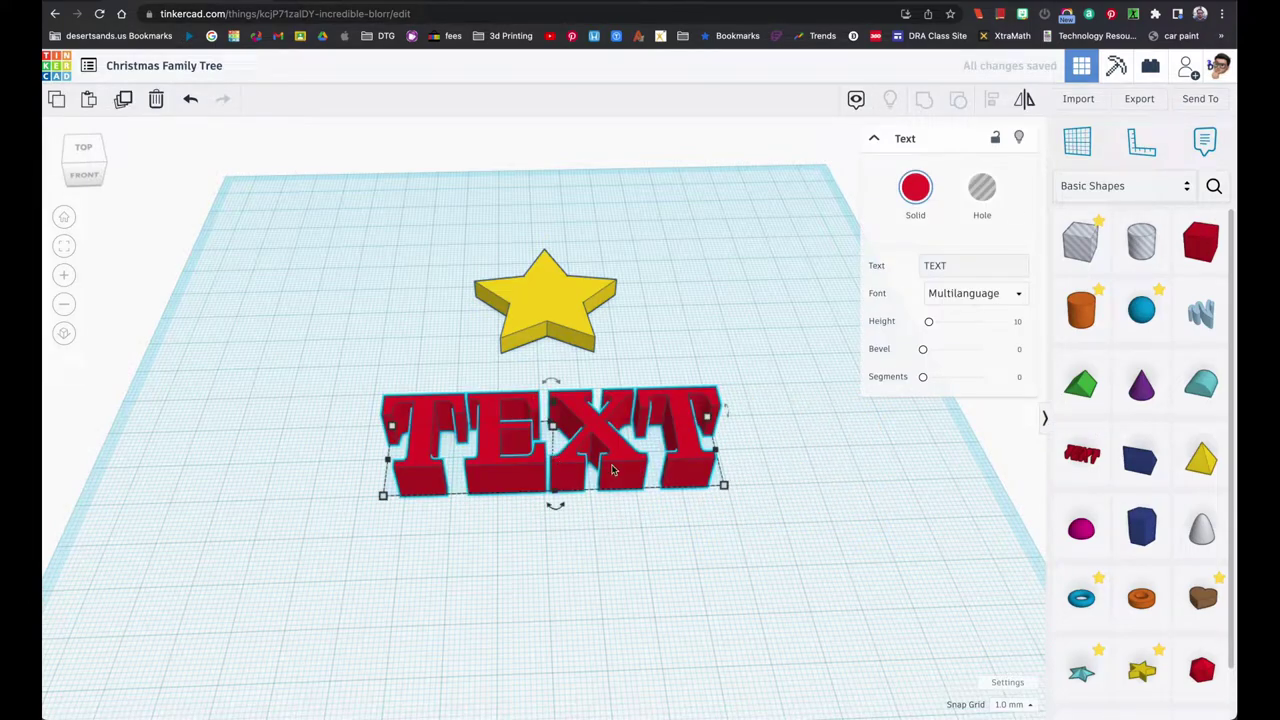
{"action": "mouse_move", "coordinate": [555, 430]}
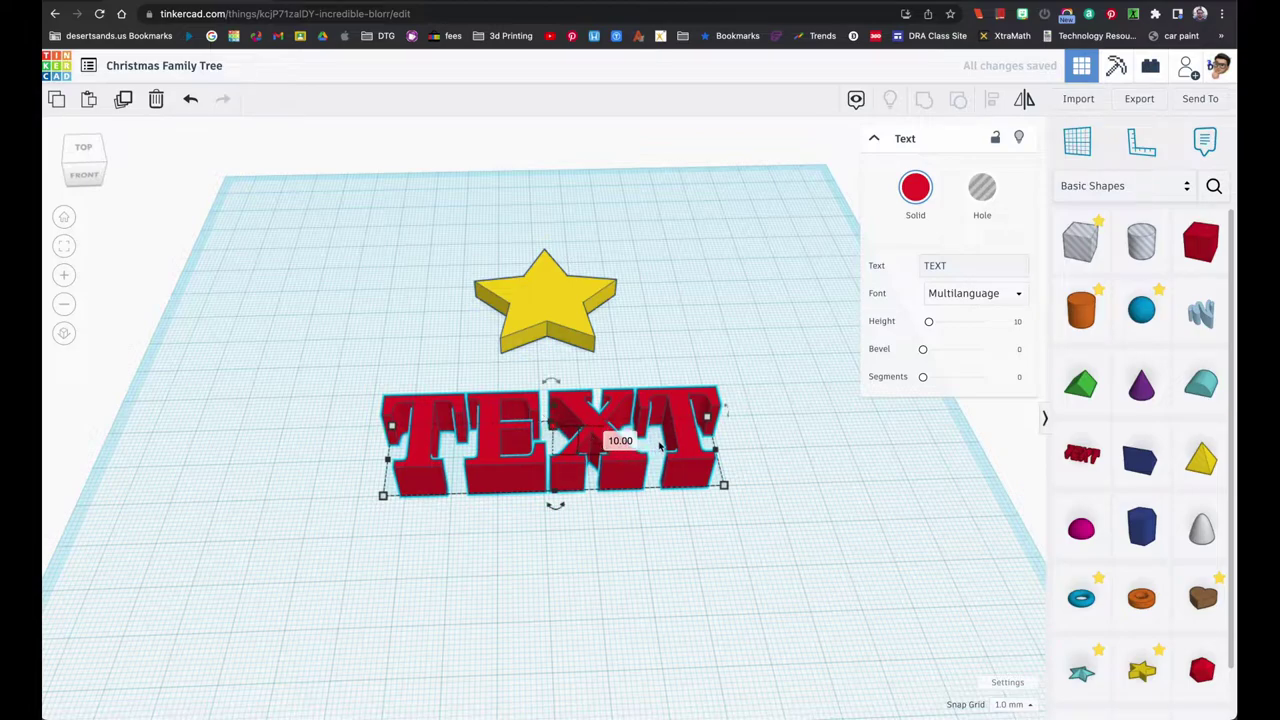
{"action": "right_click_drag", "start_coordinate": [660, 445], "coordinate": [880, 340]}
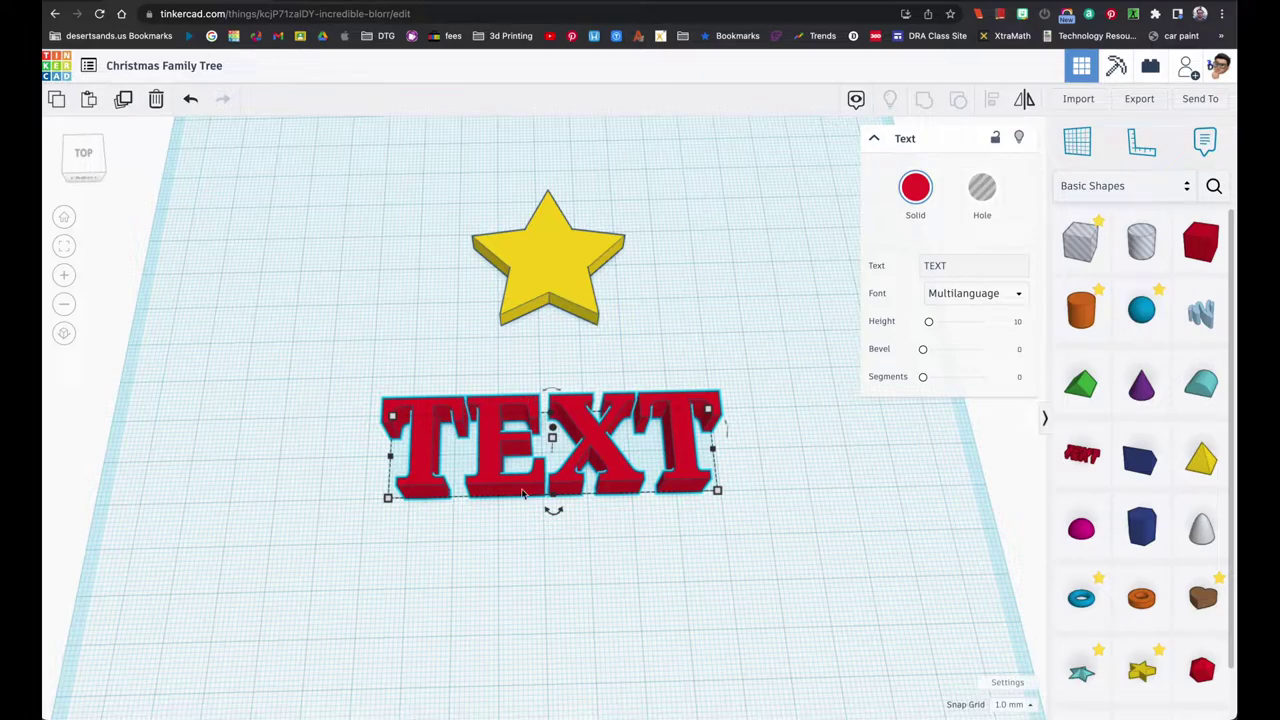
{"action": "right_click_drag", "start_coordinate": [606, 470], "coordinate": [568, 441]}
{"action": "left_click", "coordinate": [618, 442]}
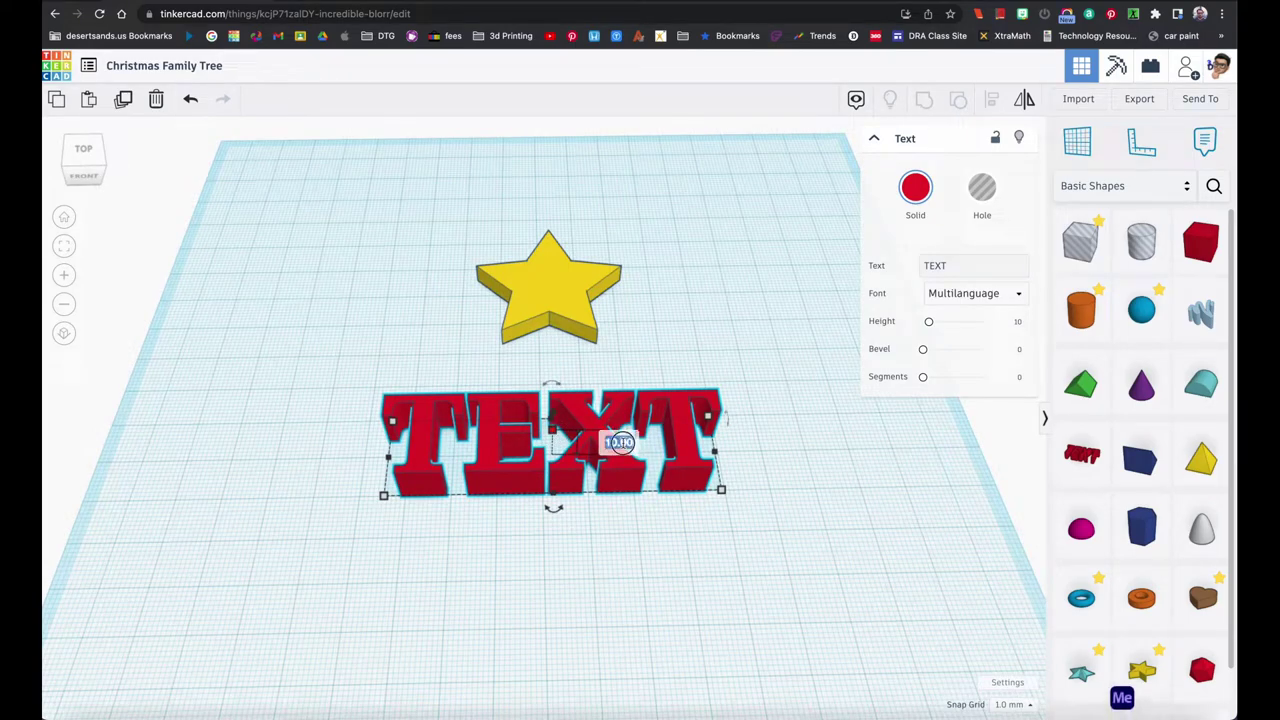
{"action": "type", "text": "5"}
{"action": "key", "text": "Return"}
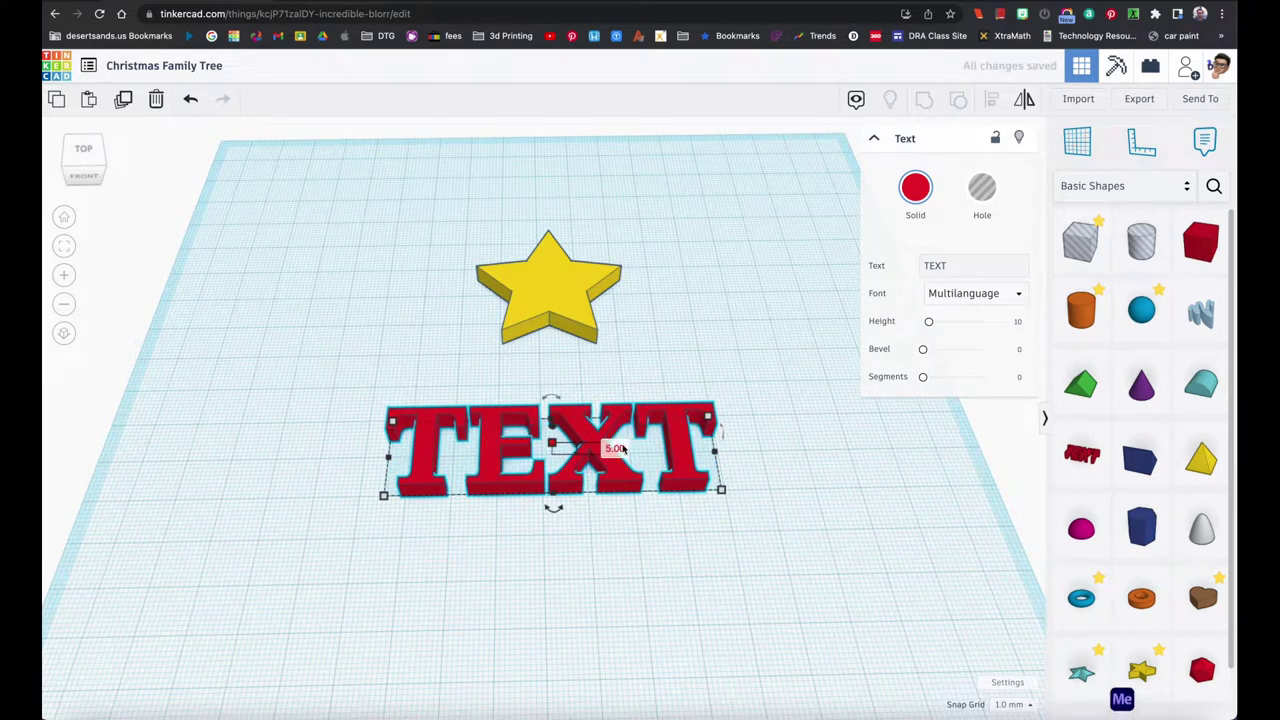
Move the text about 12 mm toward the star and replace its wording with the first family member's name in capitals
{"action": "left_click_drag", "start_coordinate": [579, 479], "coordinate": [566, 434]}
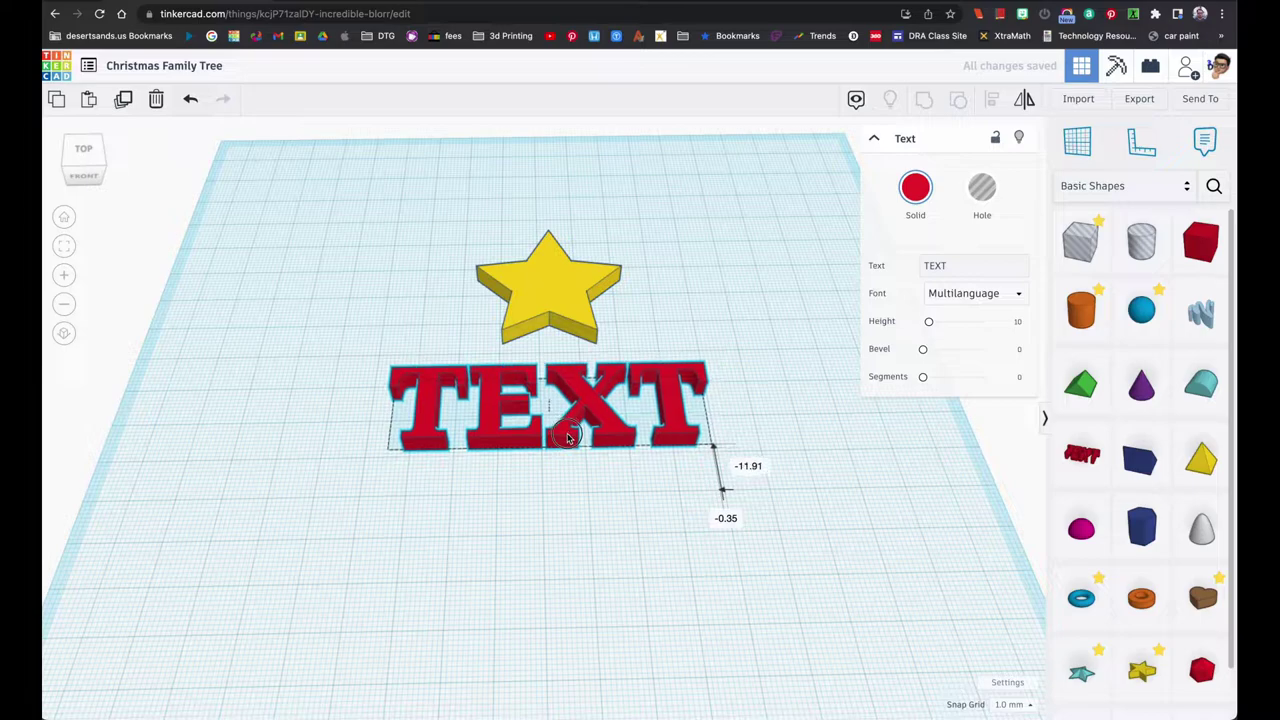
{"action": "left_click", "coordinate": [959, 266]}
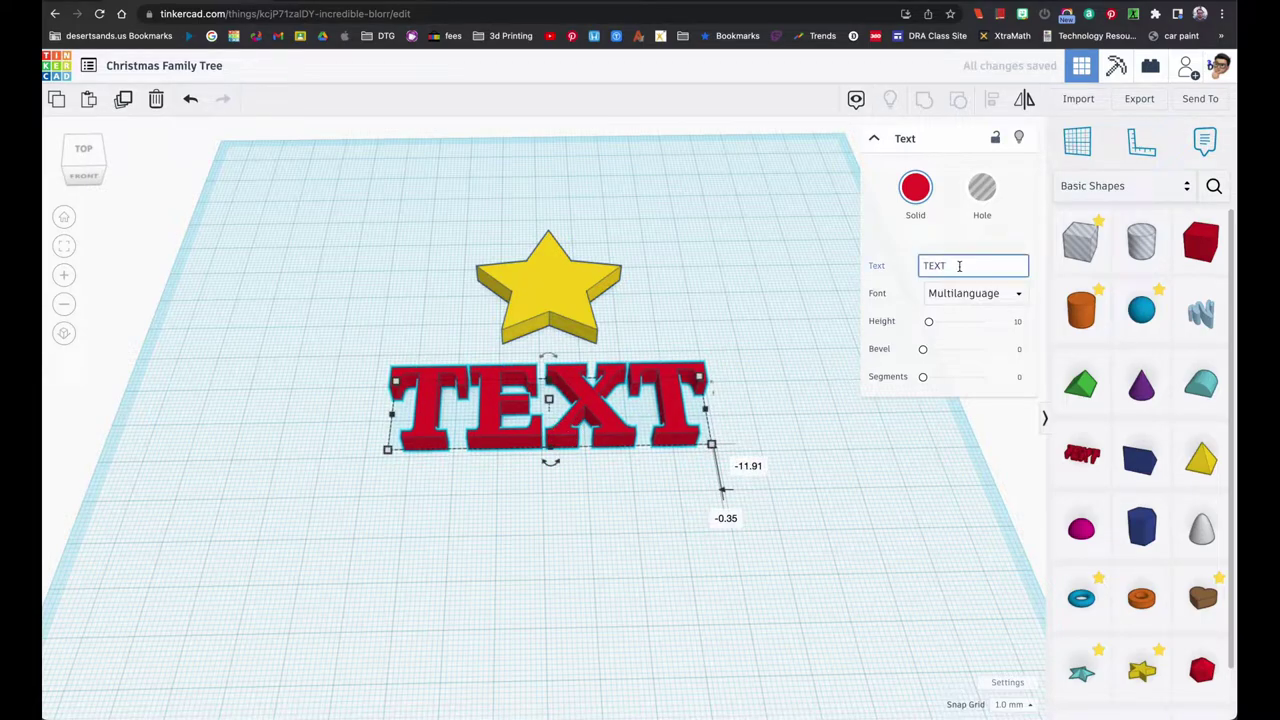
{"action": "key", "text": "BackSpace"}
{"action": "key", "text": "BackSpace"}
{"action": "key", "text": "BackSpace"}
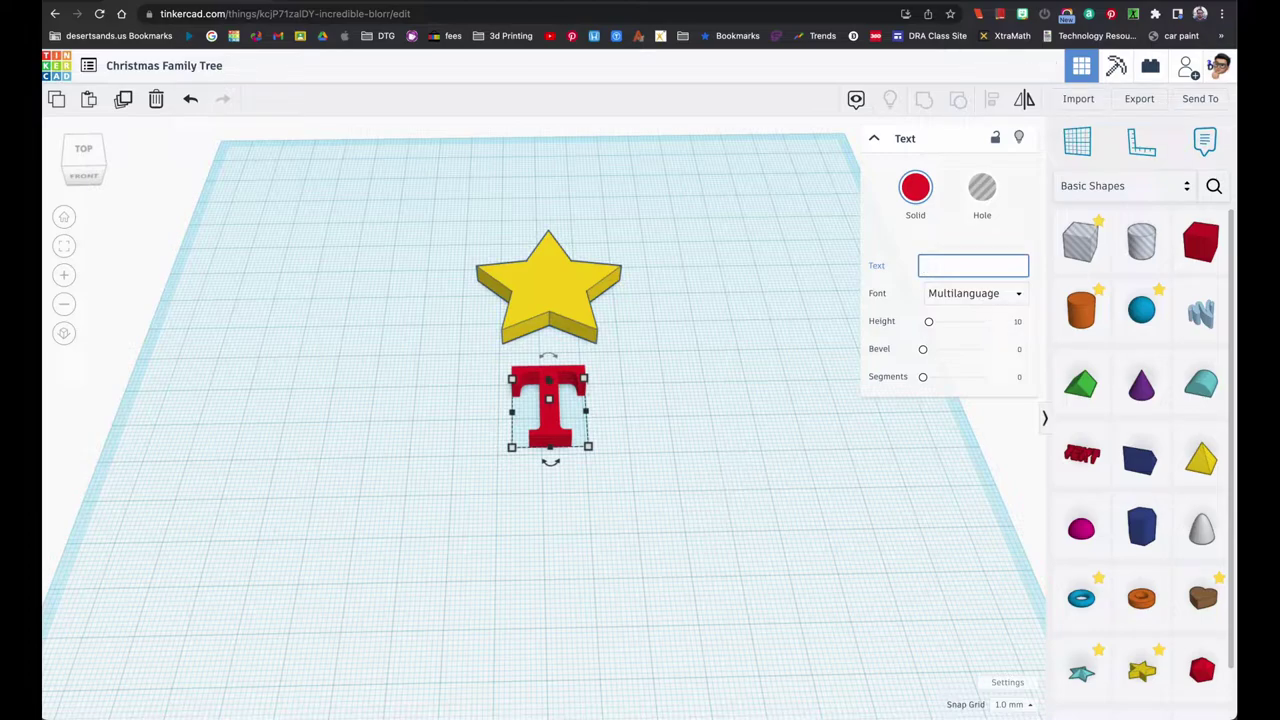
{"action": "type", "text": "Adrian"}
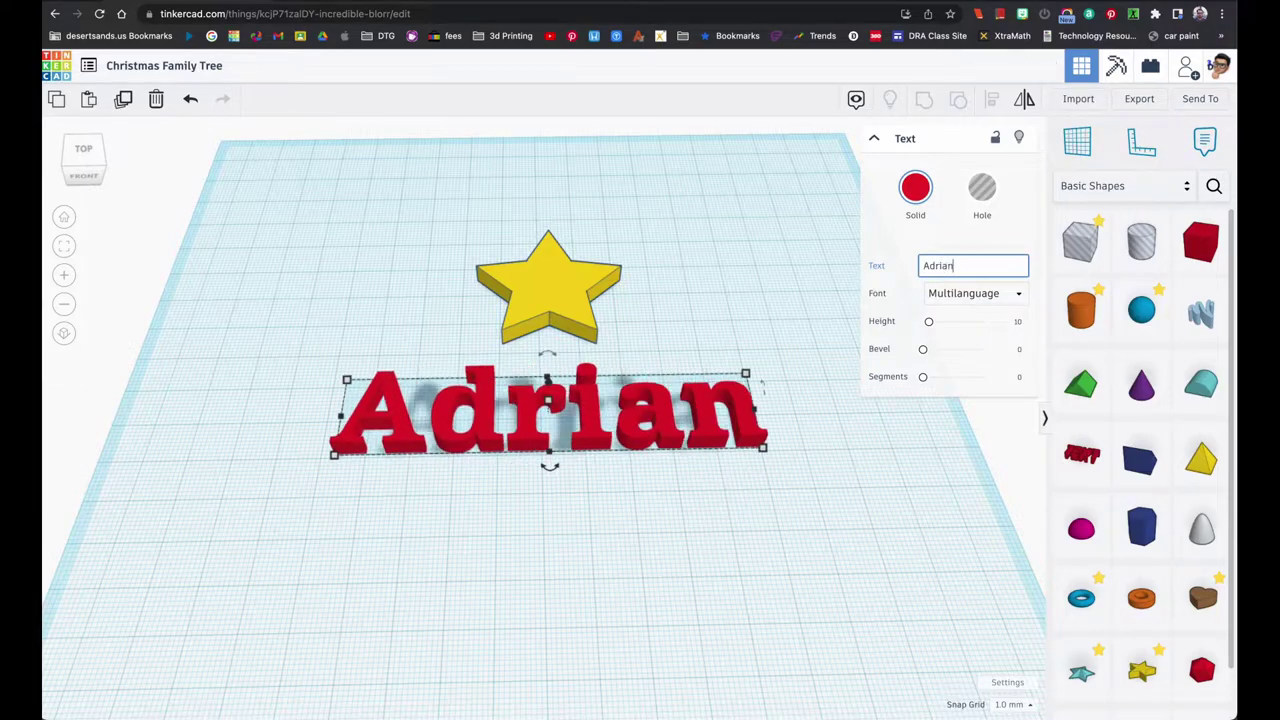
{"action": "key", "text": "BackSpace"}
{"action": "key", "text": "BackSpace"}
{"action": "key", "text": "BackSpace"}
{"action": "key", "text": "BackSpace"}
{"action": "key", "text": "BackSpace"}
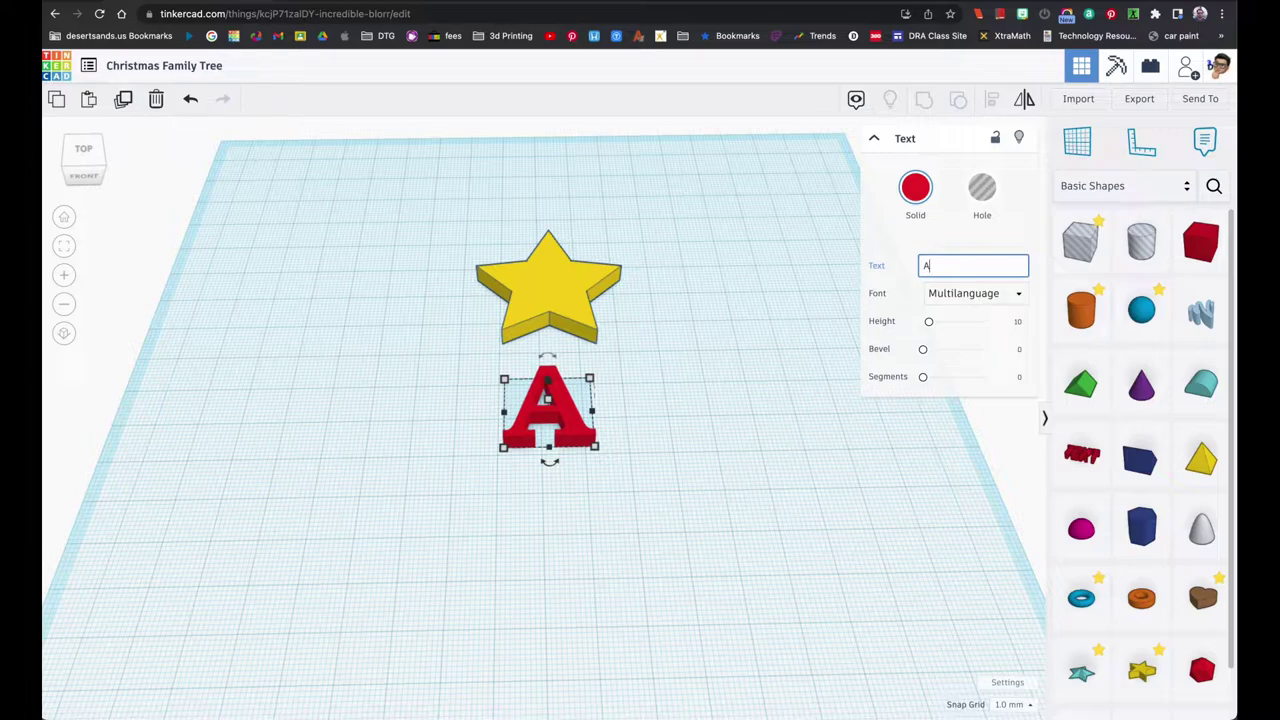
{"action": "type", "text": "DRIAN"}
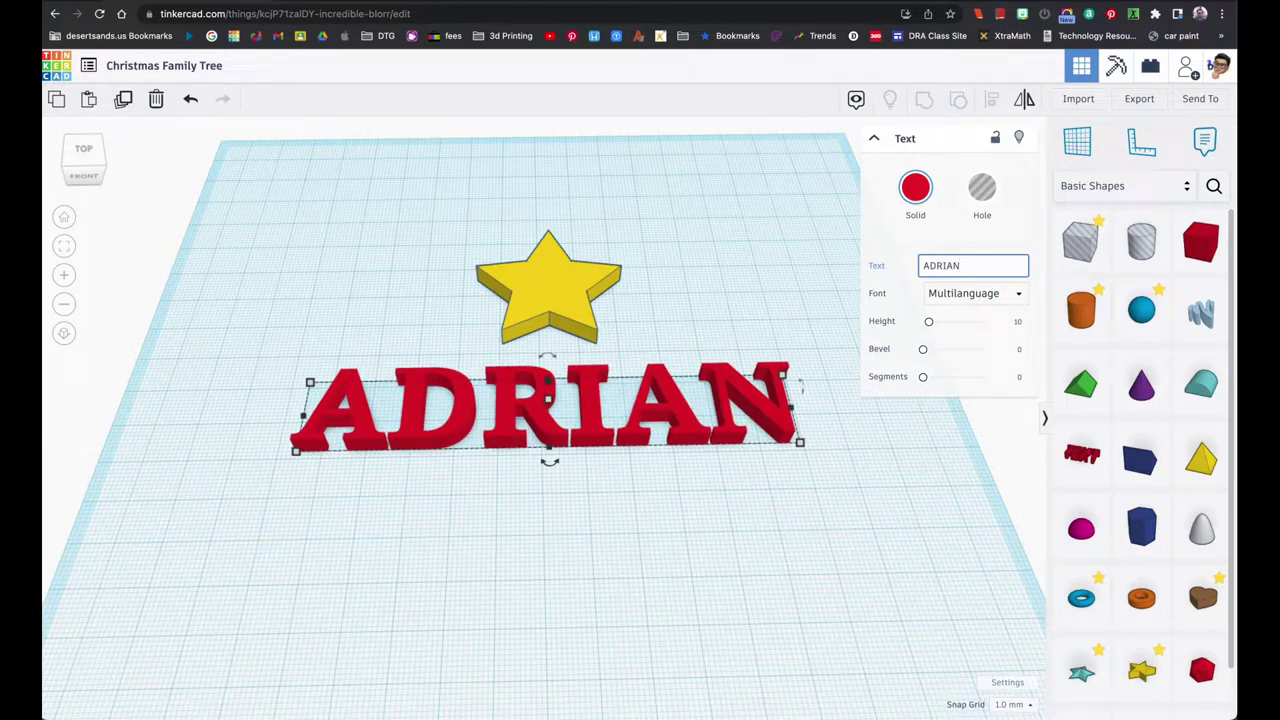
Move the name about 12 mm back so it overlaps the two lower points of the star
{"action": "left_click", "coordinate": [583, 414]}
{"action": "right_click_drag", "start_coordinate": [583, 414], "coordinate": [586, 457]}
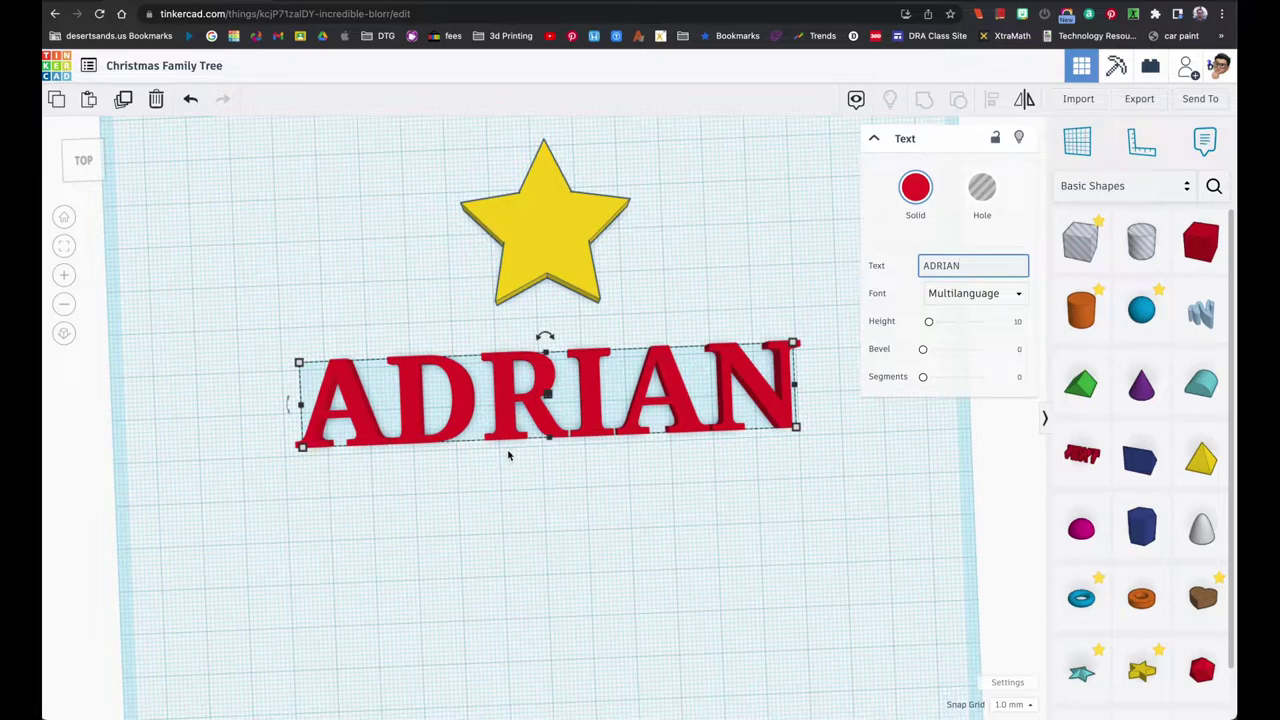
{"action": "left_click_drag", "start_coordinate": [528, 405], "coordinate": [528, 356]}
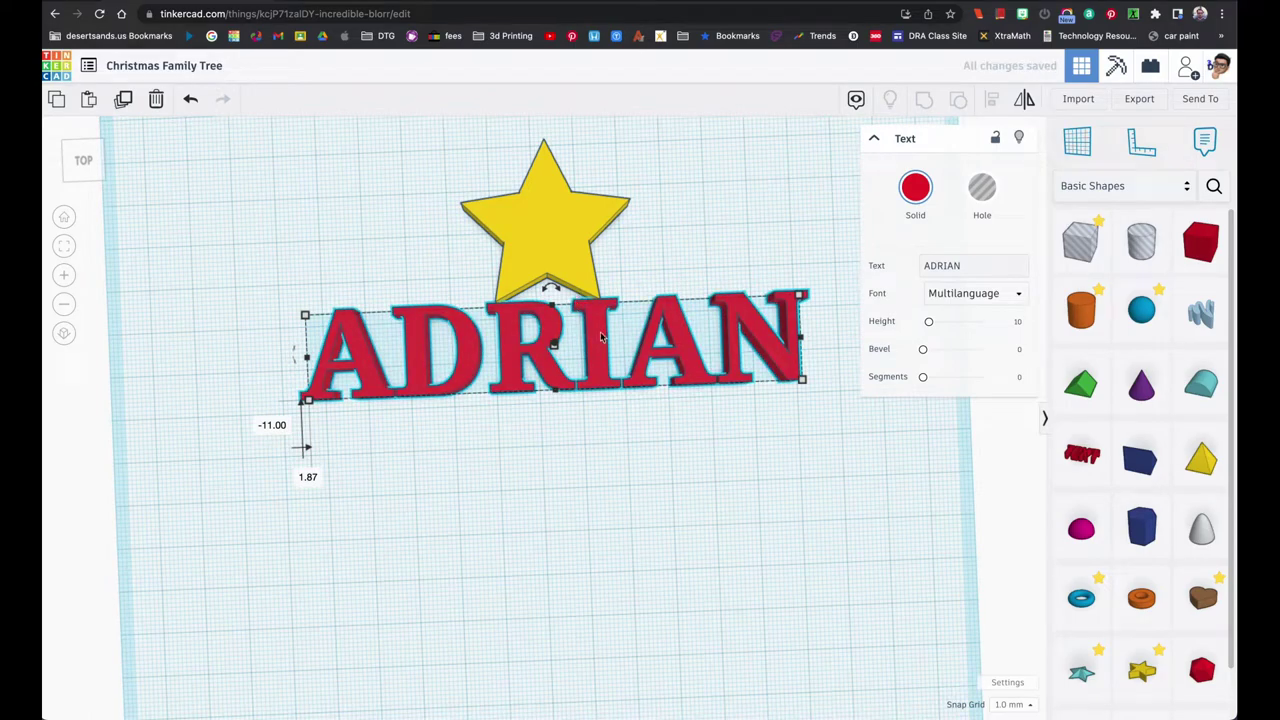
{"action": "left_click_drag", "start_coordinate": [601, 346], "coordinate": [601, 342]}
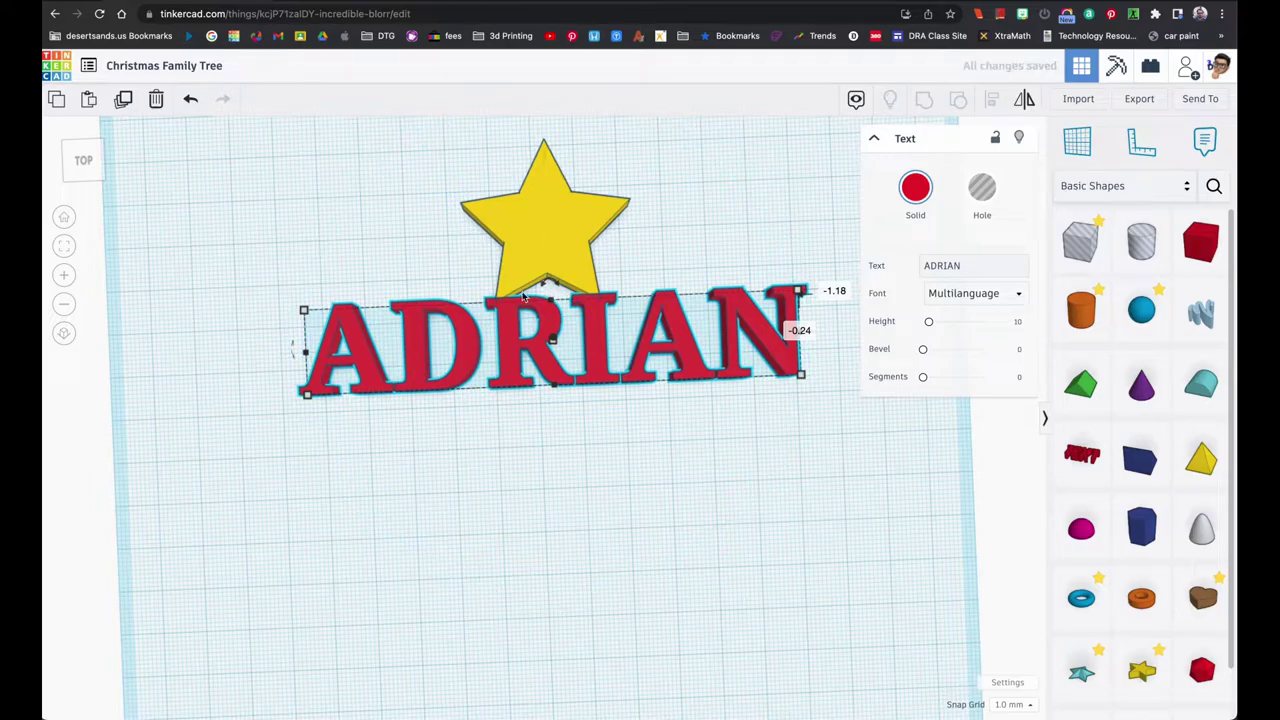
{"action": "left_click", "coordinate": [557, 302]}
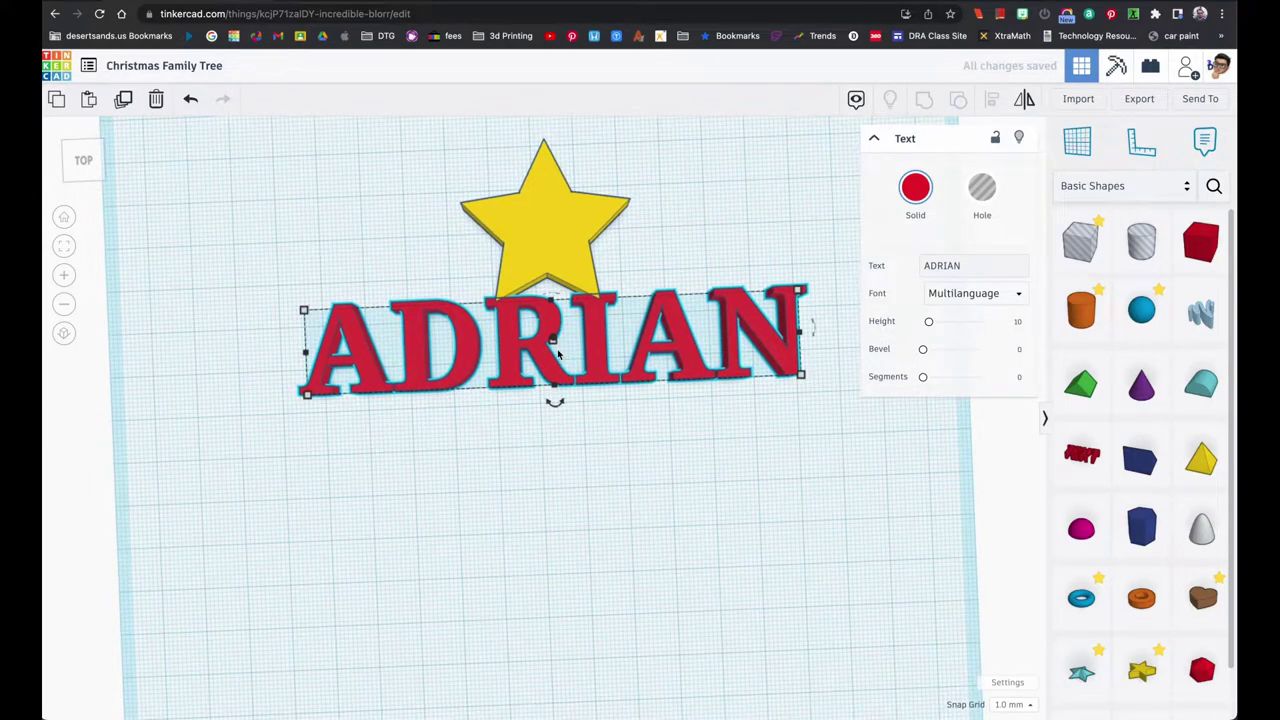
{"action": "scroll", "coordinate": [560, 350], "scroll_direction": "up", "scroll_amount": 8}
{"action": "scroll", "coordinate": [565, 311], "scroll_direction": "up", "scroll_amount": 3}
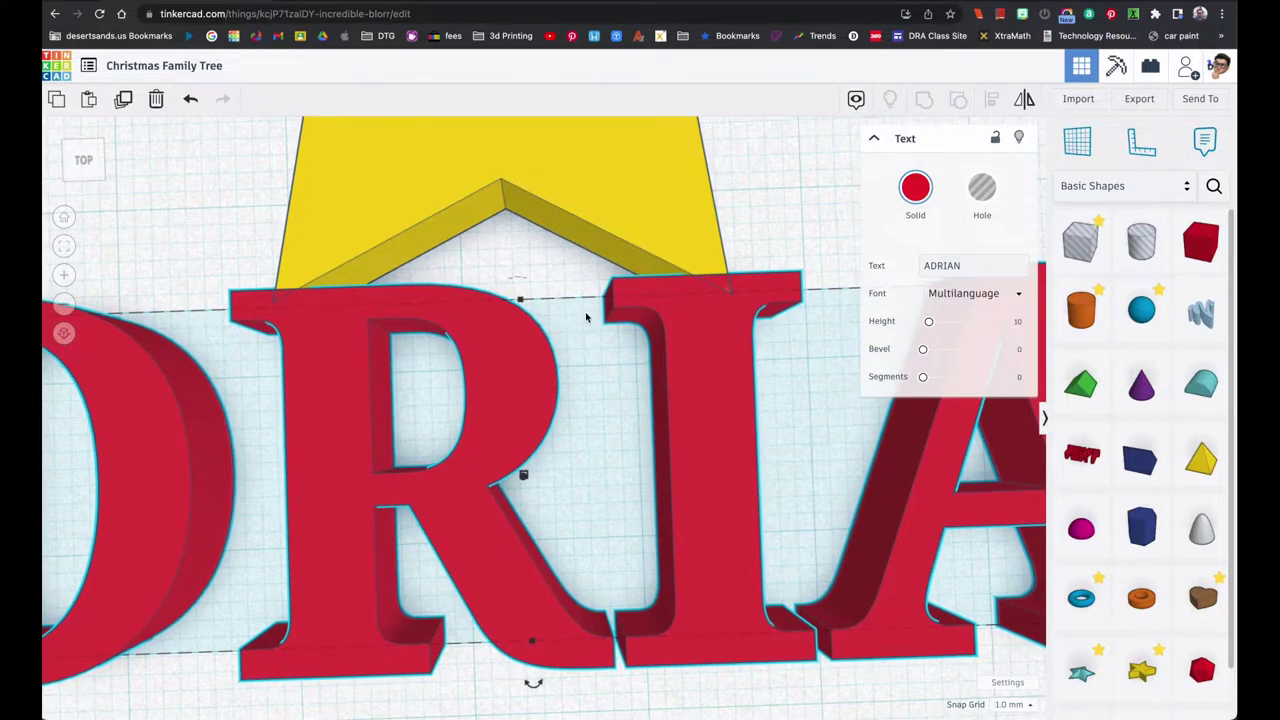
{"action": "scroll", "coordinate": [593, 316], "scroll_direction": "down", "scroll_amount": 6}
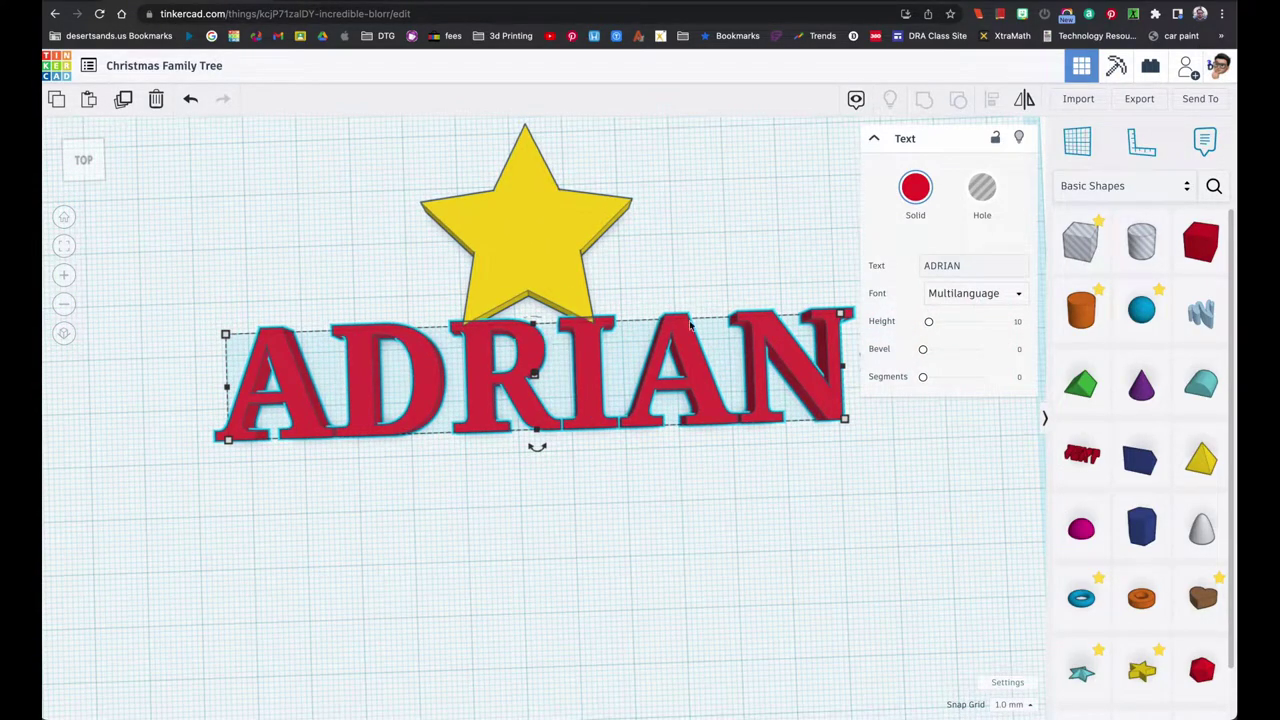
Duplicate the name text and place the copy directly below the original
{"action": "left_click", "coordinate": [757, 463]}
{"action": "left_click", "coordinate": [785, 362]}
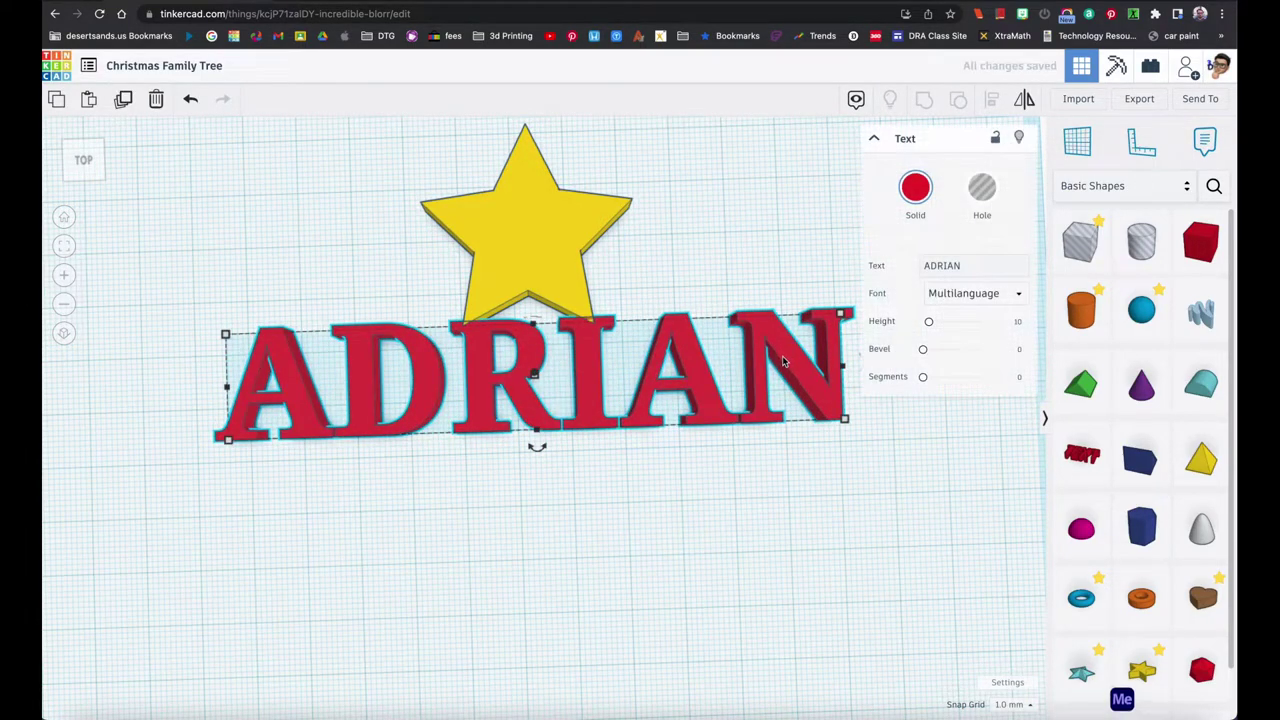
{"action": "left_click_drag", "start_coordinate": [785, 362], "coordinate": [798, 470], "text": "alt"}
Replace the copy's wording with the second family member's name in capitals
{"action": "left_click", "coordinate": [962, 262]}
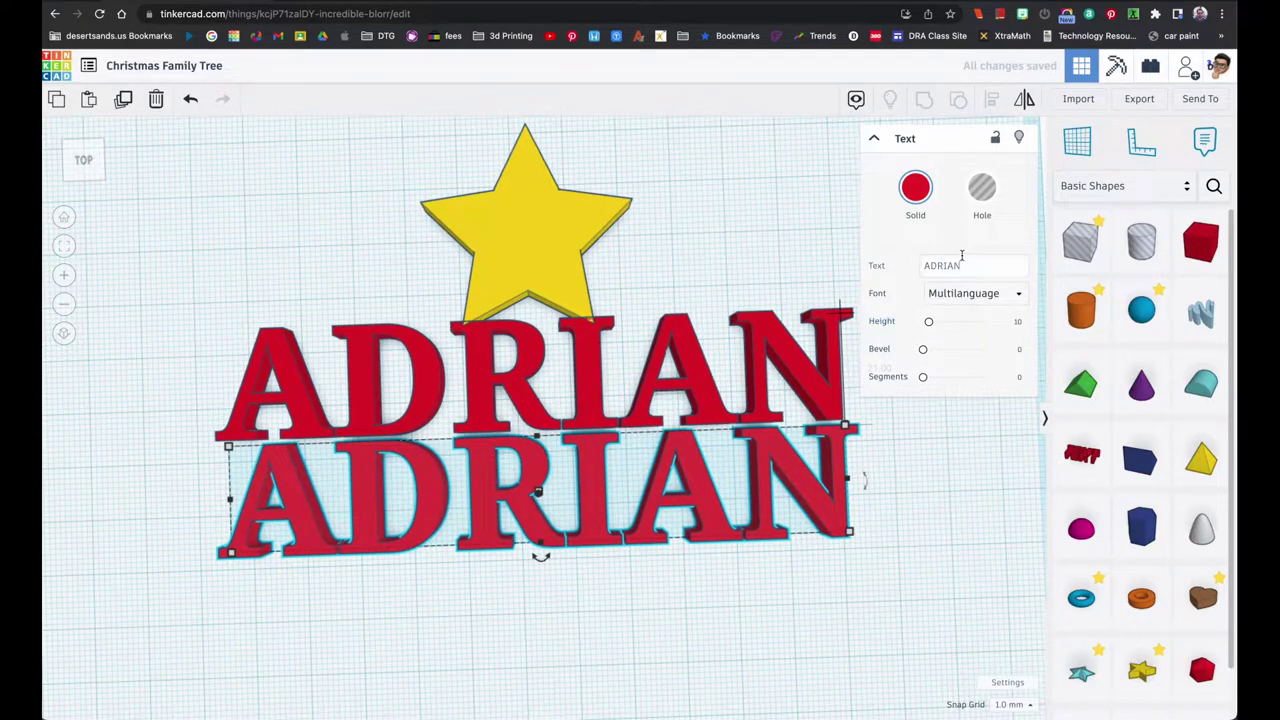
{"action": "key", "text": "BackSpace"}
{"action": "key", "text": "BackSpace"}
{"action": "key", "text": "BackSpace"}
{"action": "key", "text": "BackSpace"}
{"action": "key", "text": "BackSpace"}
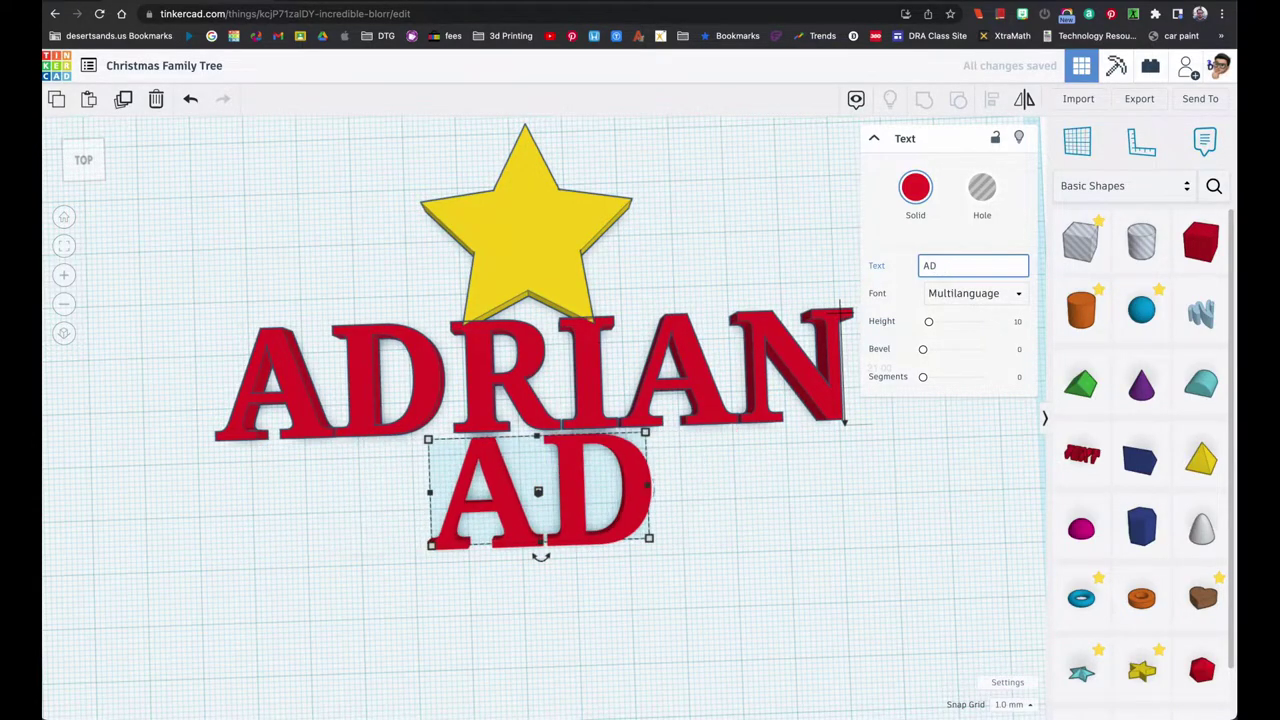
{"action": "type", "text": "J"}
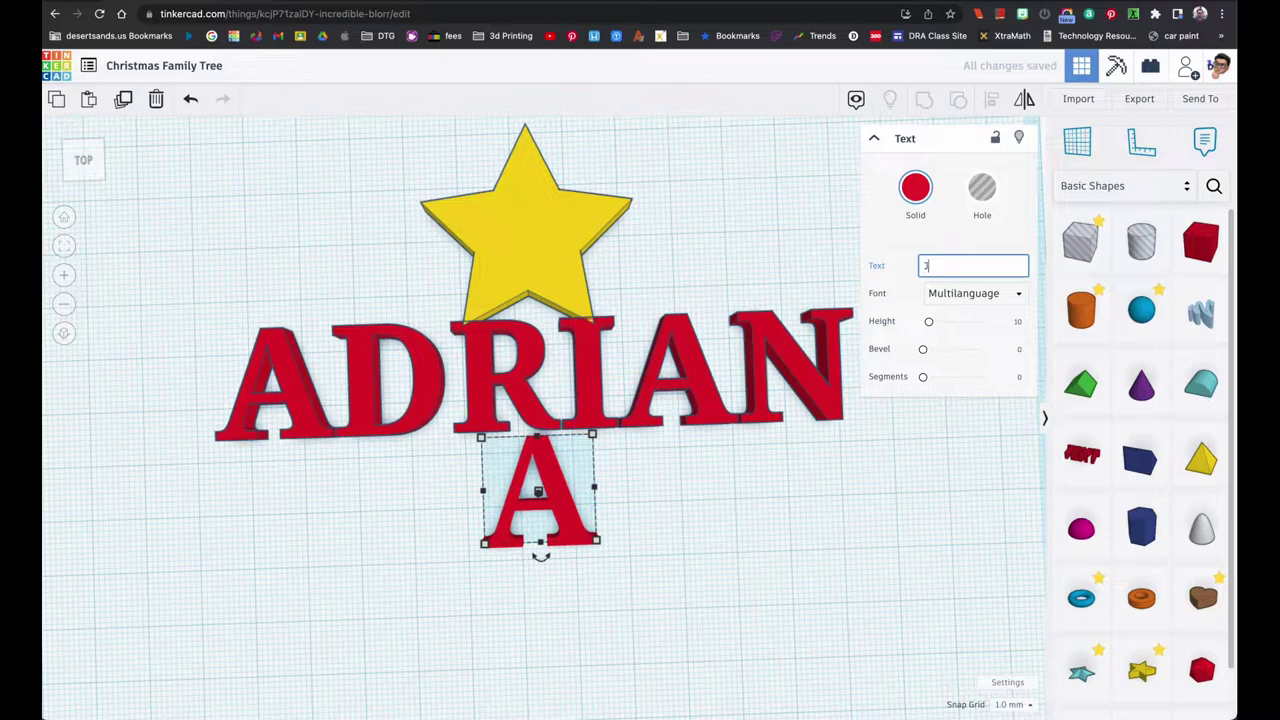
{"action": "type", "text": "ACQUE"}
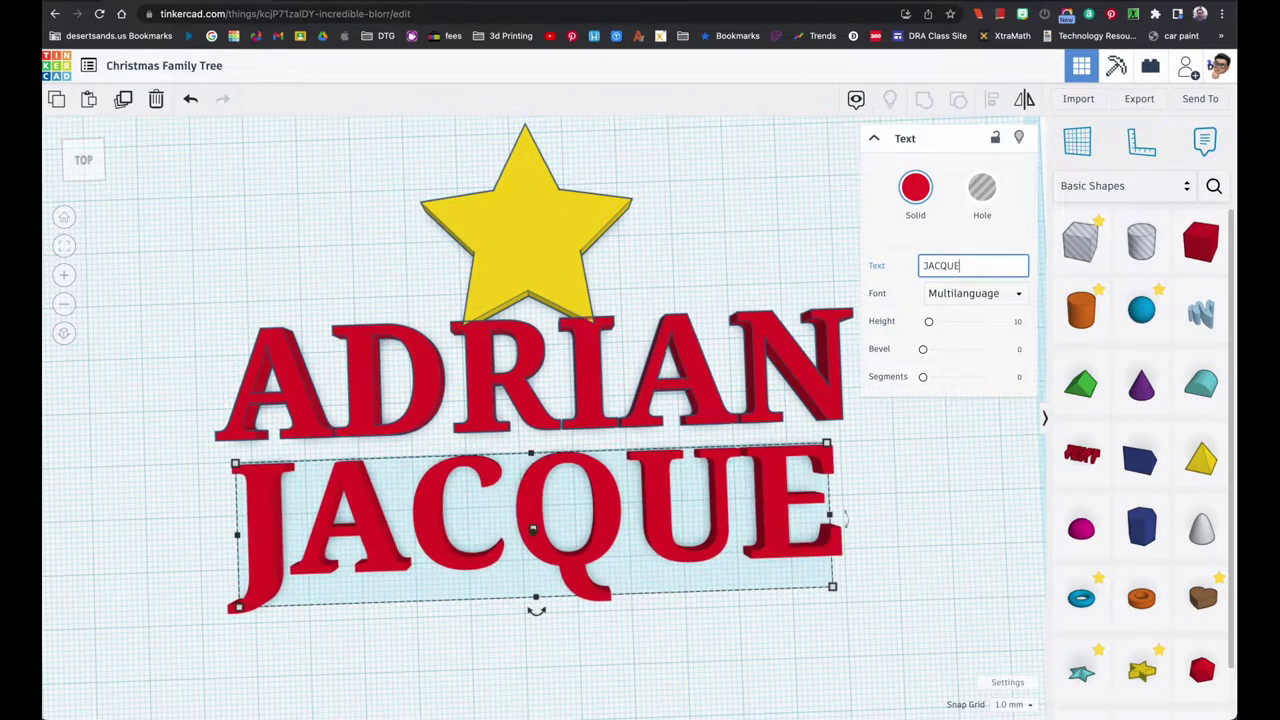
{"action": "type", "text": "LINE"}
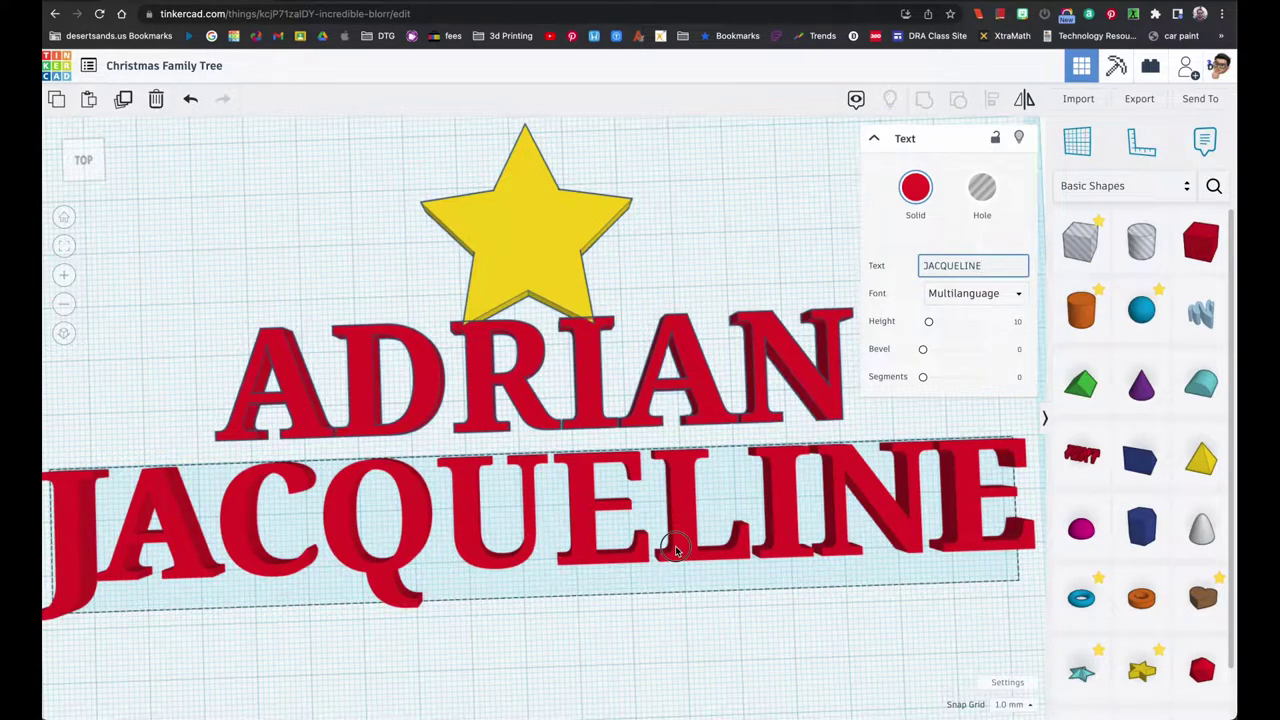
Move the second name about 6 mm toward the first and about 1 mm right so the letters overlap
{"action": "left_click_drag", "start_coordinate": [674, 545], "coordinate": [675, 524]}
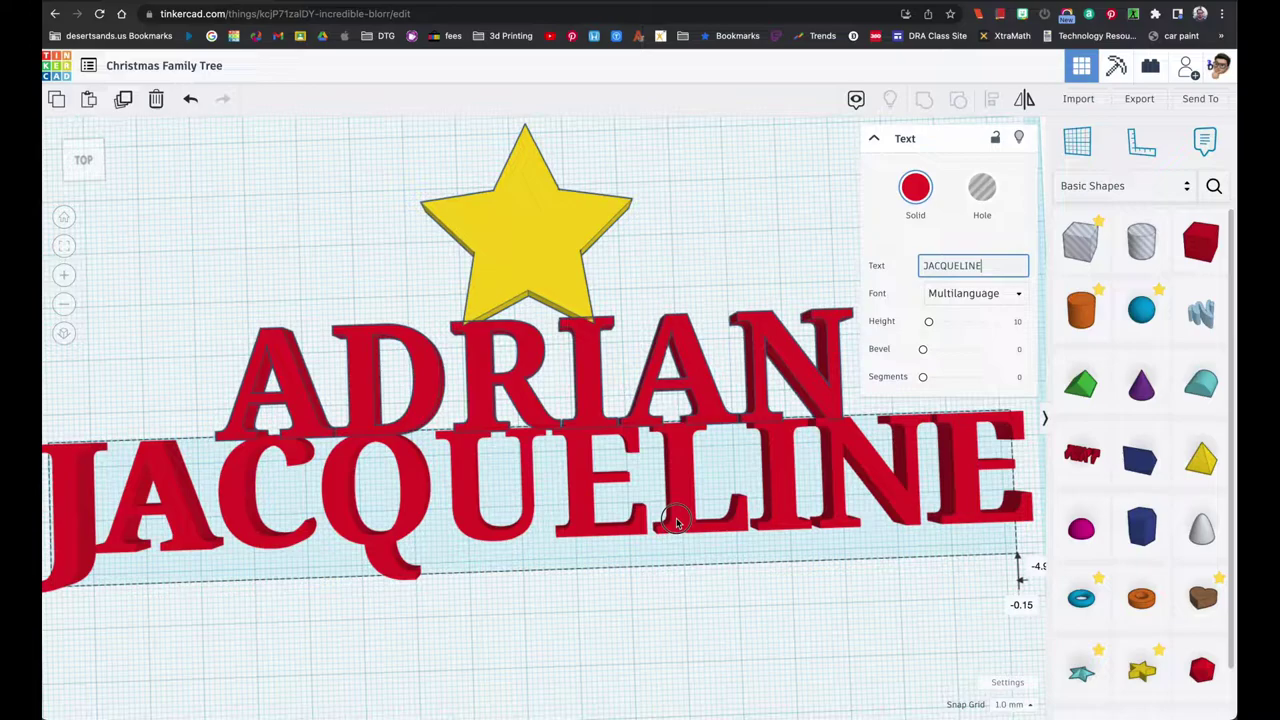
{"action": "key", "text": "Up"}
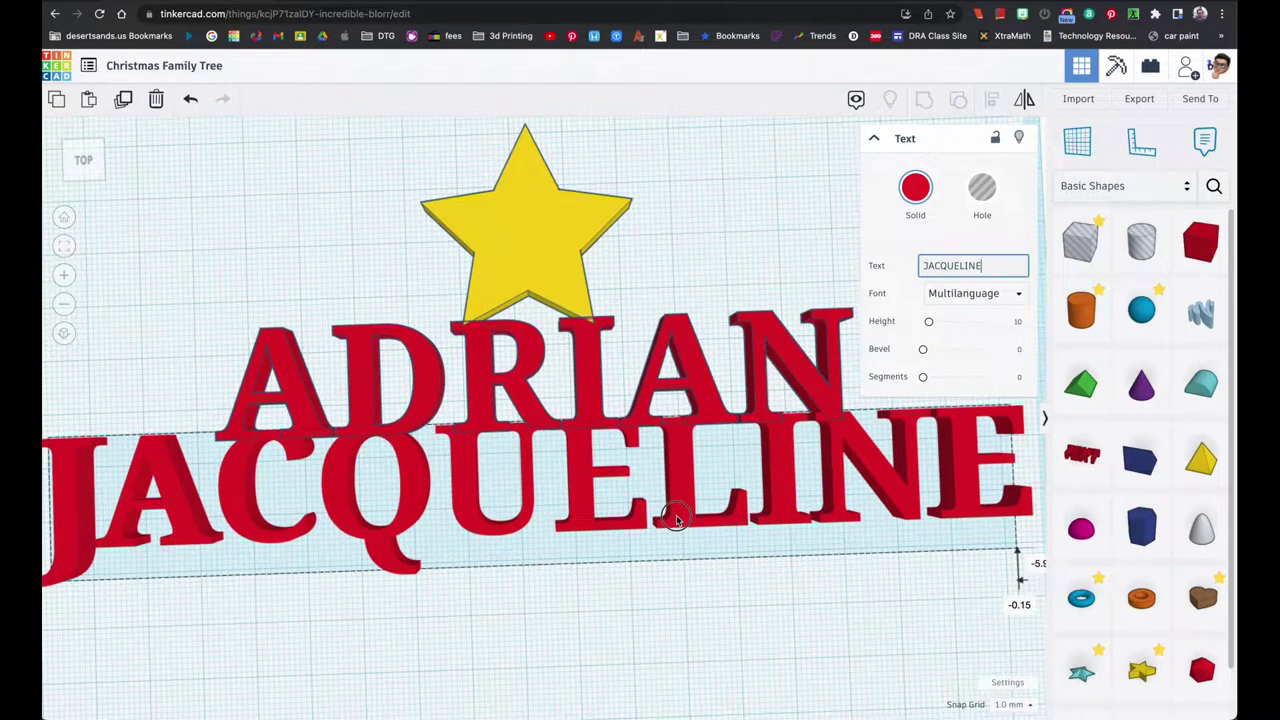
{"action": "key", "text": "Right"}
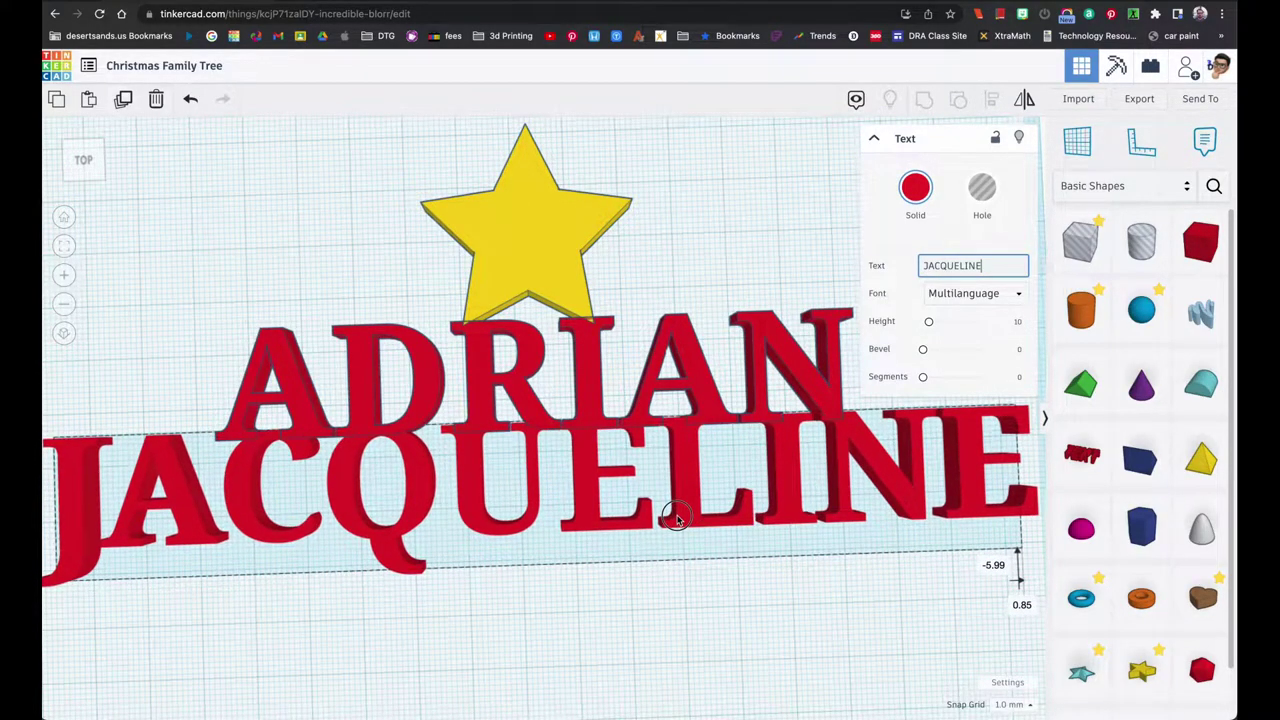
{"action": "left_click", "coordinate": [676, 518]}
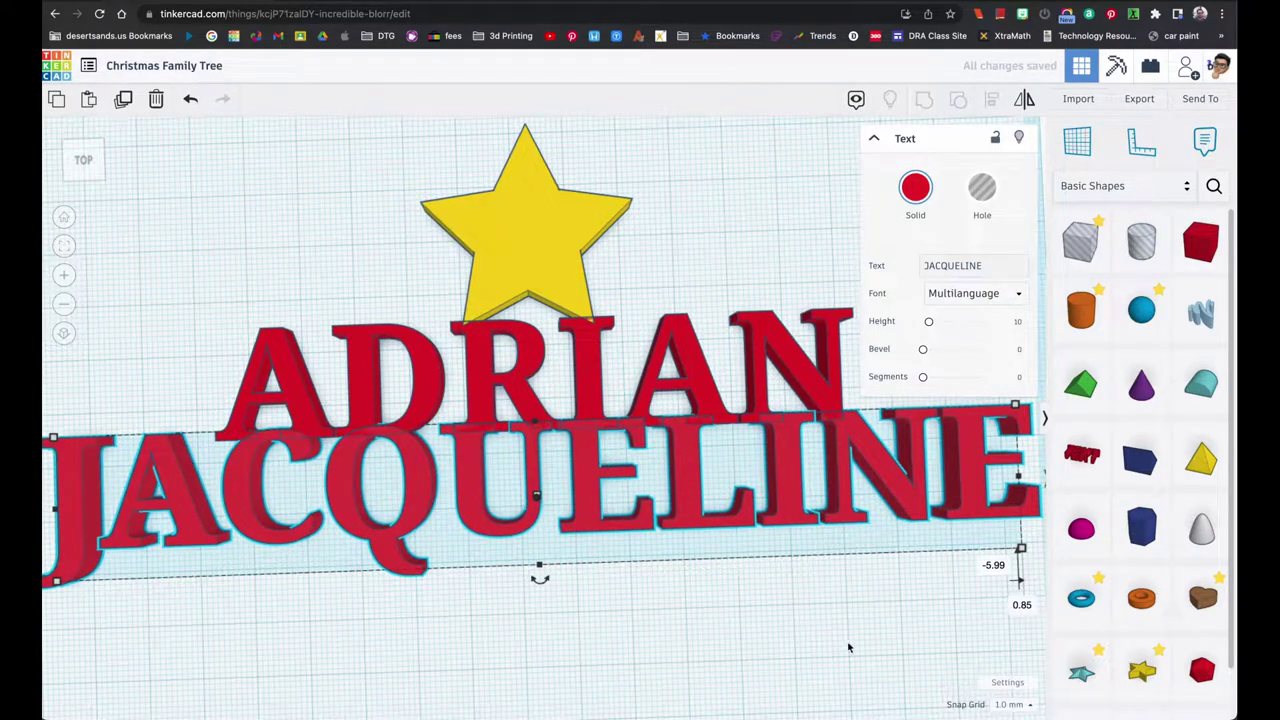
Set the snap grid to 0.1 mm and nudge the second name slightly away from the first
{"action": "left_click", "coordinate": [1012, 705]}
{"action": "left_click", "coordinate": [995, 566]}
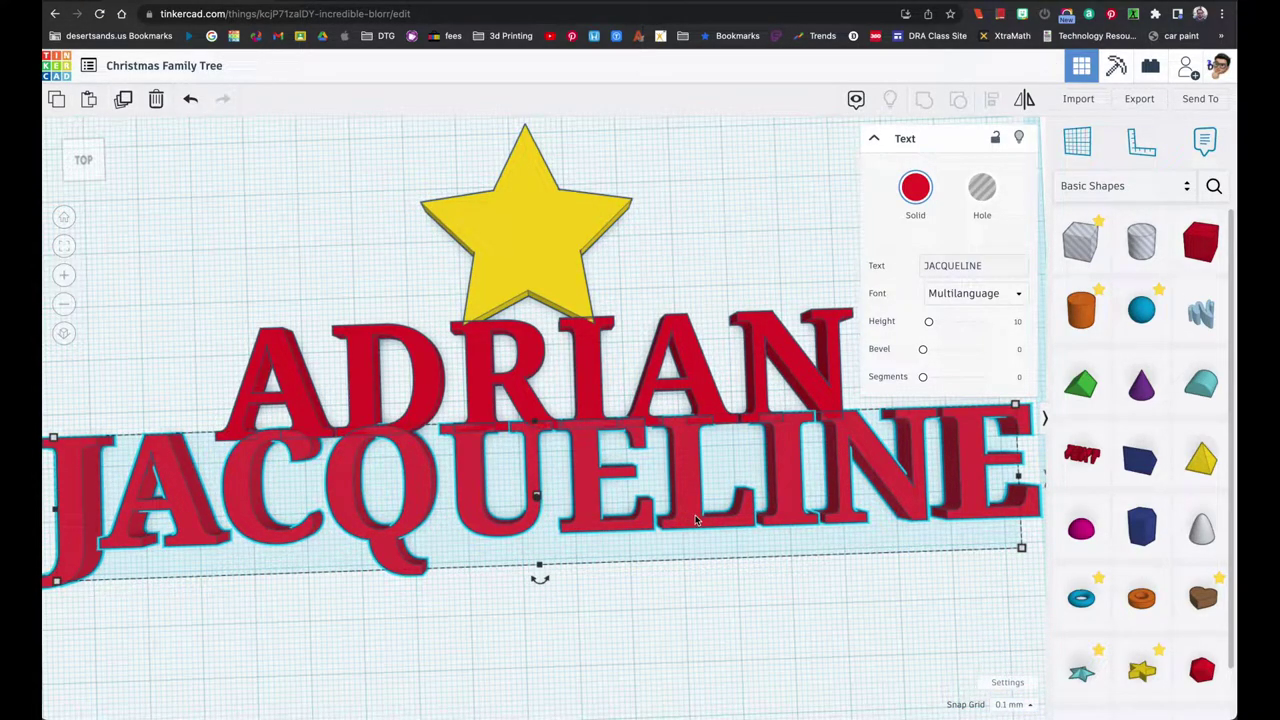
{"action": "key", "text": "Down"}
{"action": "key", "text": "Down"}
{"action": "key", "text": "Down"}
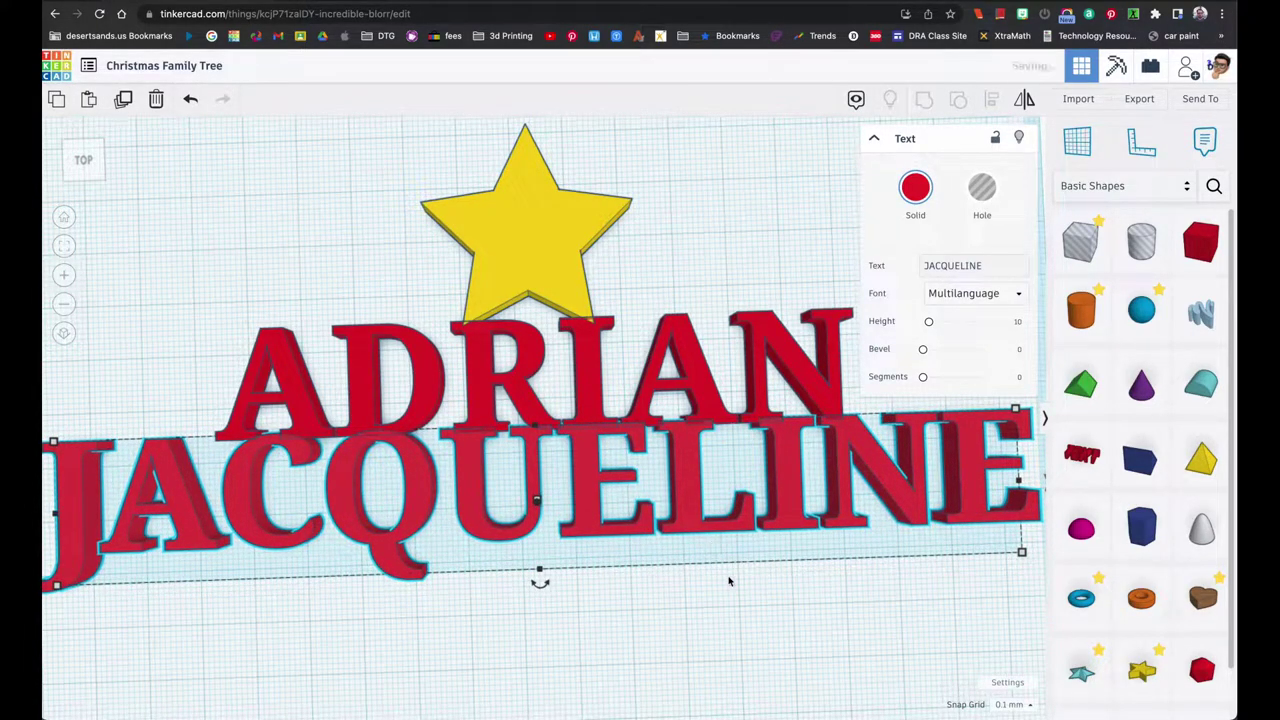
{"action": "scroll", "coordinate": [620, 534], "scroll_direction": "down", "scroll_amount": 2}
{"action": "scroll", "coordinate": [620, 536], "scroll_direction": "down", "scroll_amount": 1}
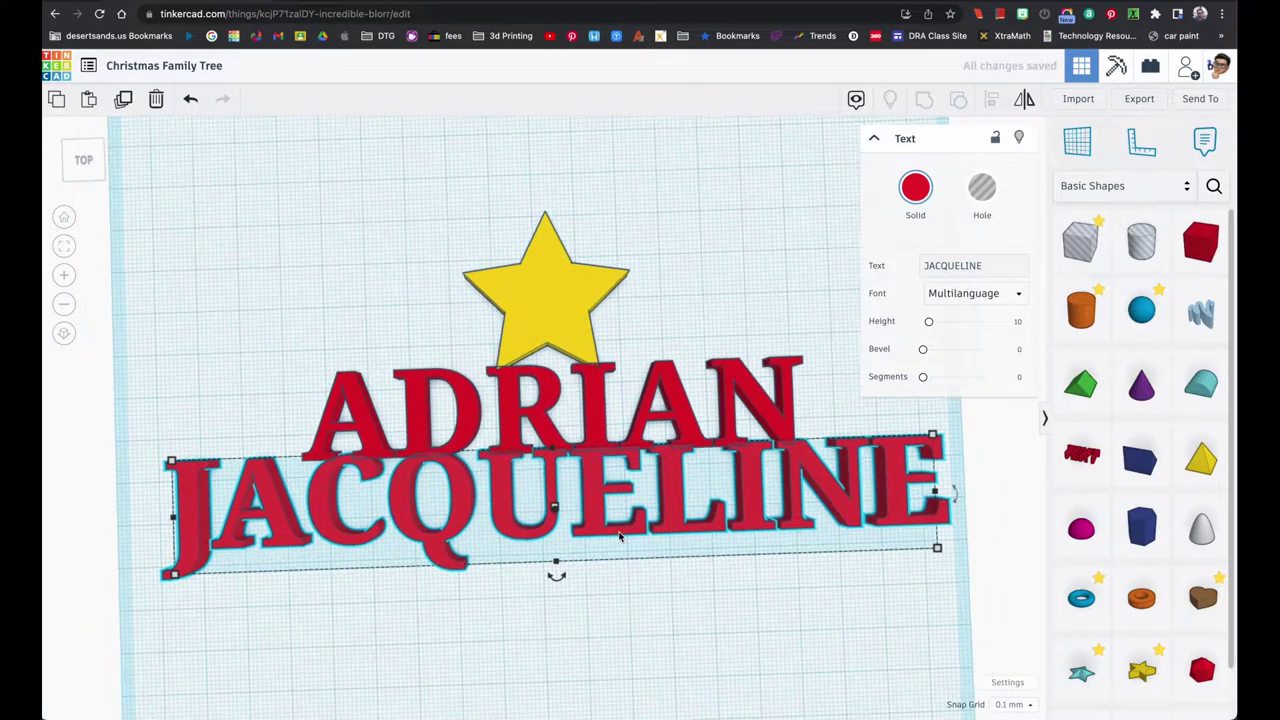
Duplicate the second name about 18.5 mm below itself and change the copy's wording to the third family member's name in capitals
{"action": "left_click", "coordinate": [624, 588]}
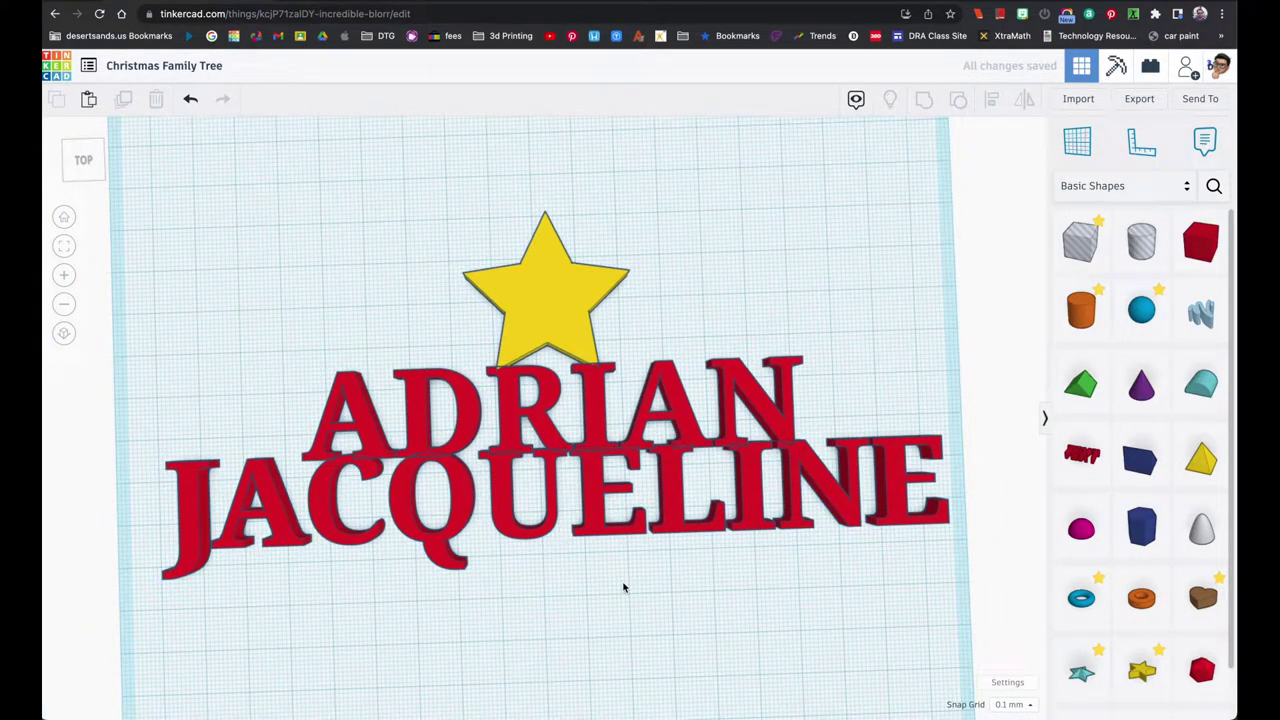
{"action": "left_click", "coordinate": [668, 530]}
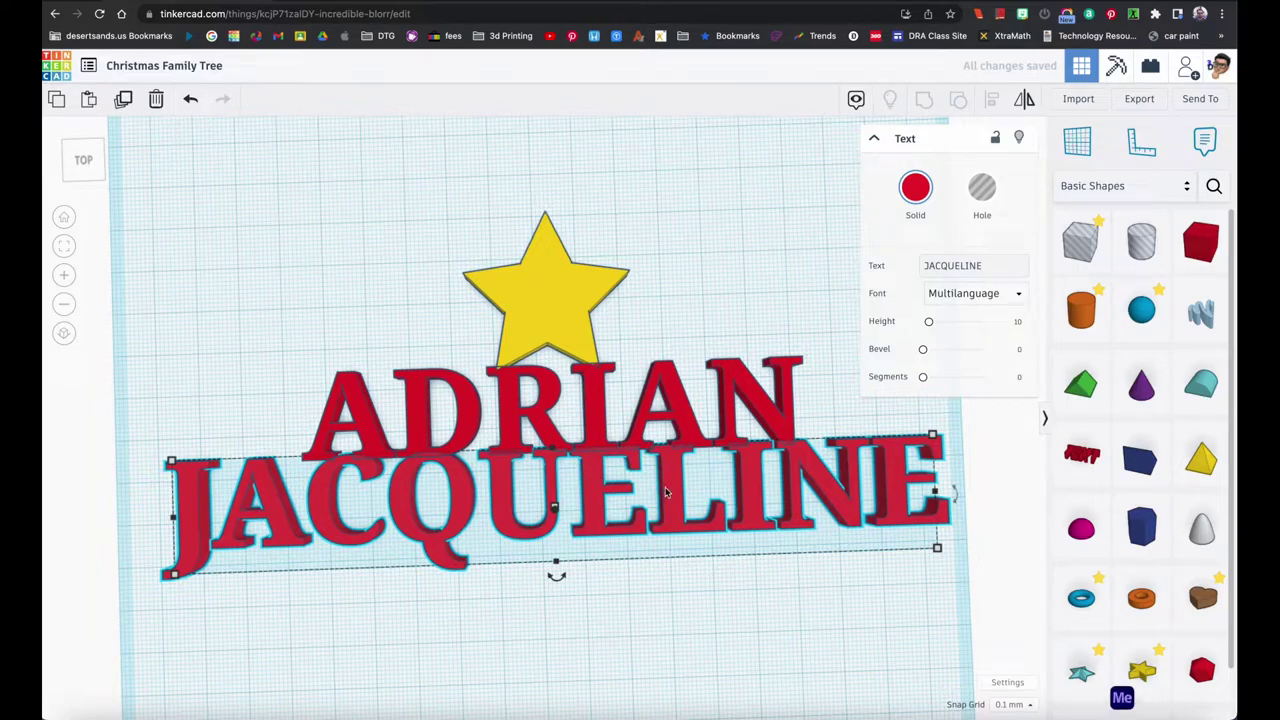
{"action": "left_click_drag", "start_coordinate": [668, 488], "coordinate": [672, 567]}
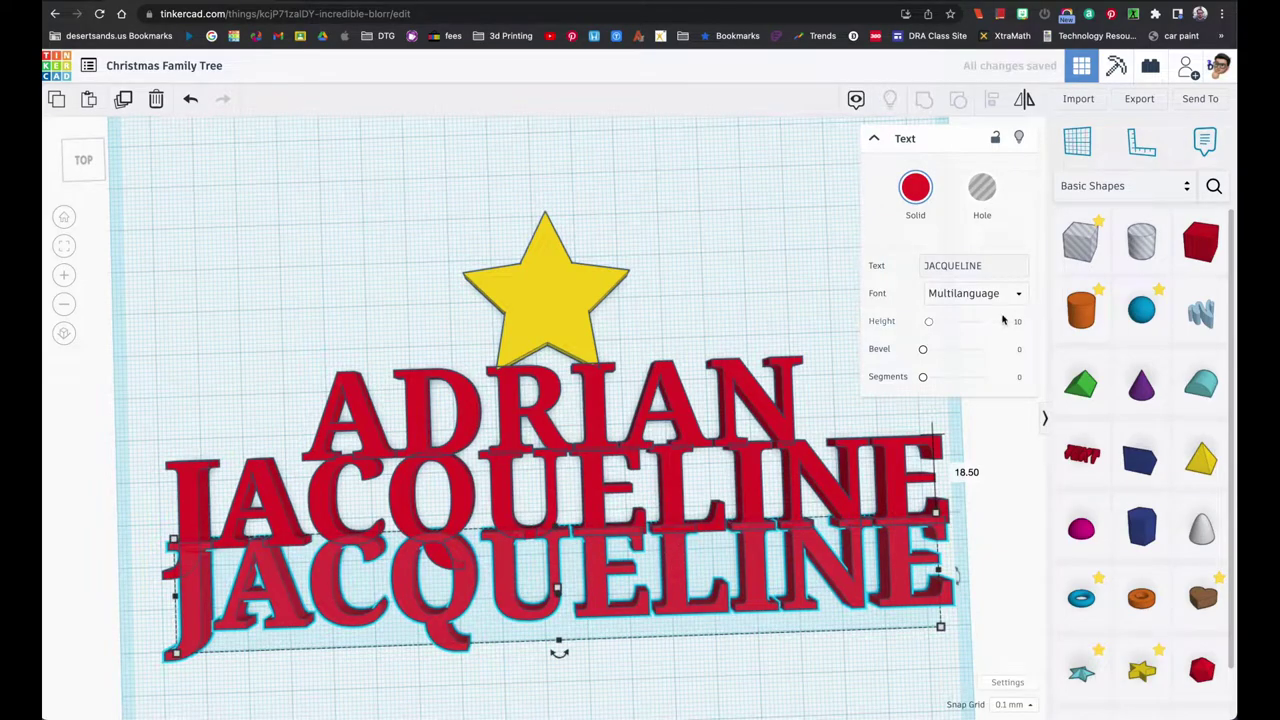
{"action": "double_click", "coordinate": [1001, 267]}
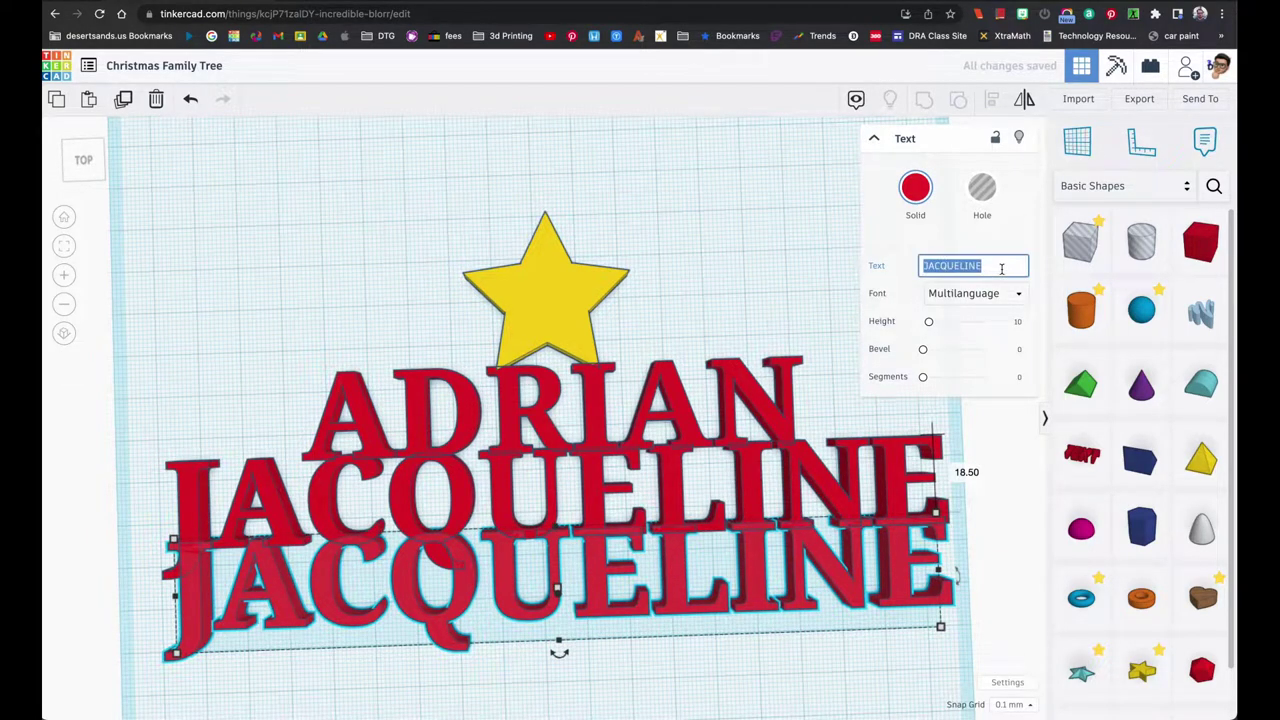
{"action": "type", "text": "SANTIAGO"}
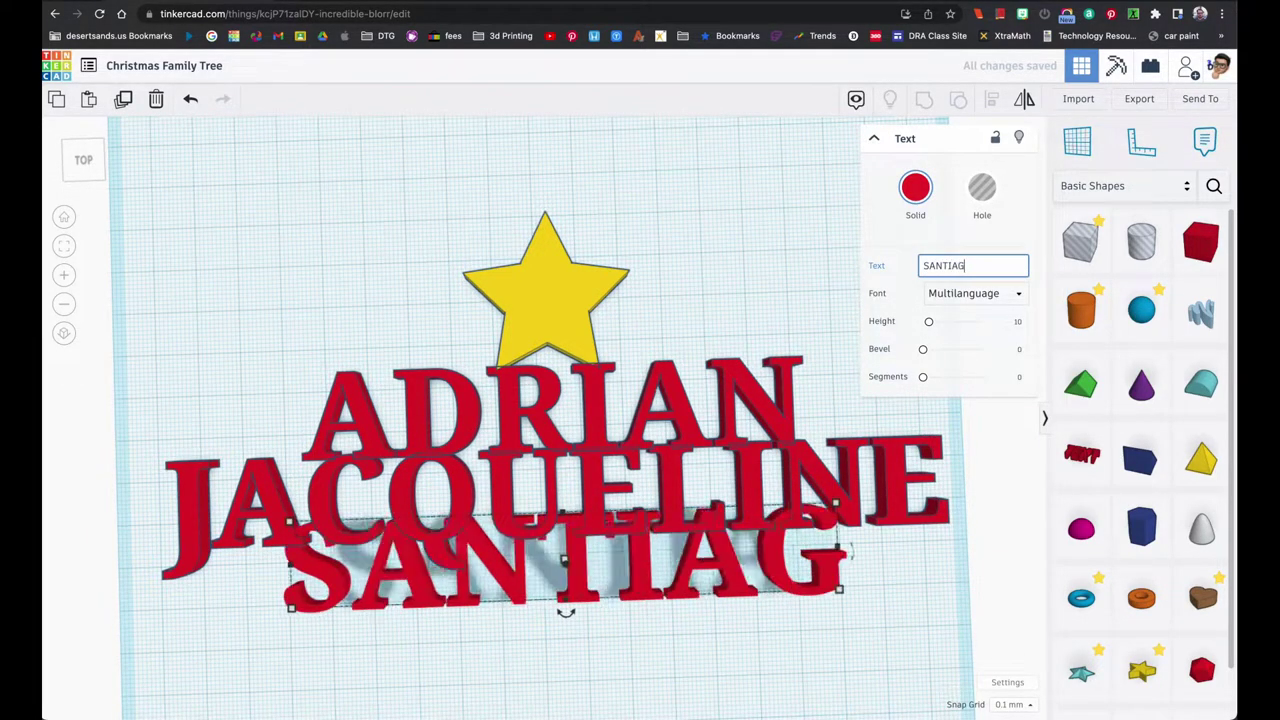
Nudge the third name down until its letters overlap the second name only slightly
{"action": "left_click", "coordinate": [585, 596]}
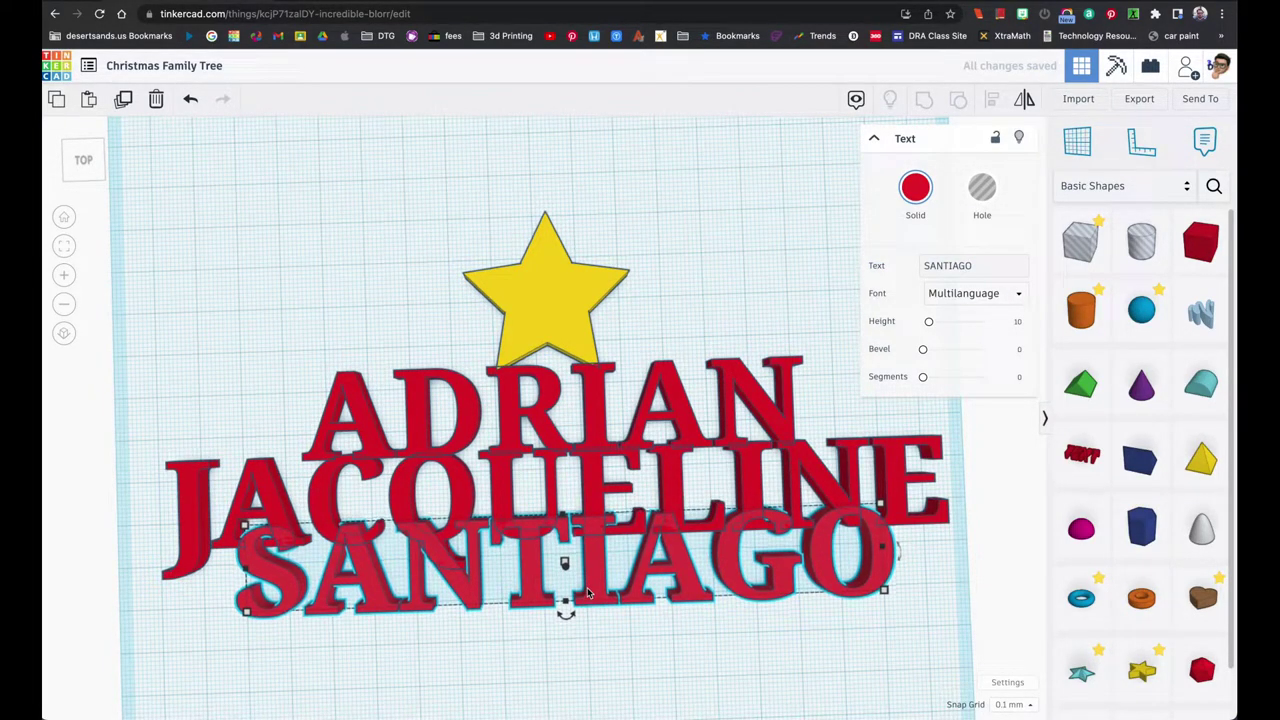
{"action": "key", "text": "Down"}
{"action": "key", "text": "Down"}
{"action": "key", "text": "Down"}
{"action": "key", "text": "Down"}
{"action": "key", "text": "Down"}
{"action": "key", "text": "Down"}
{"action": "key", "text": "Down"}
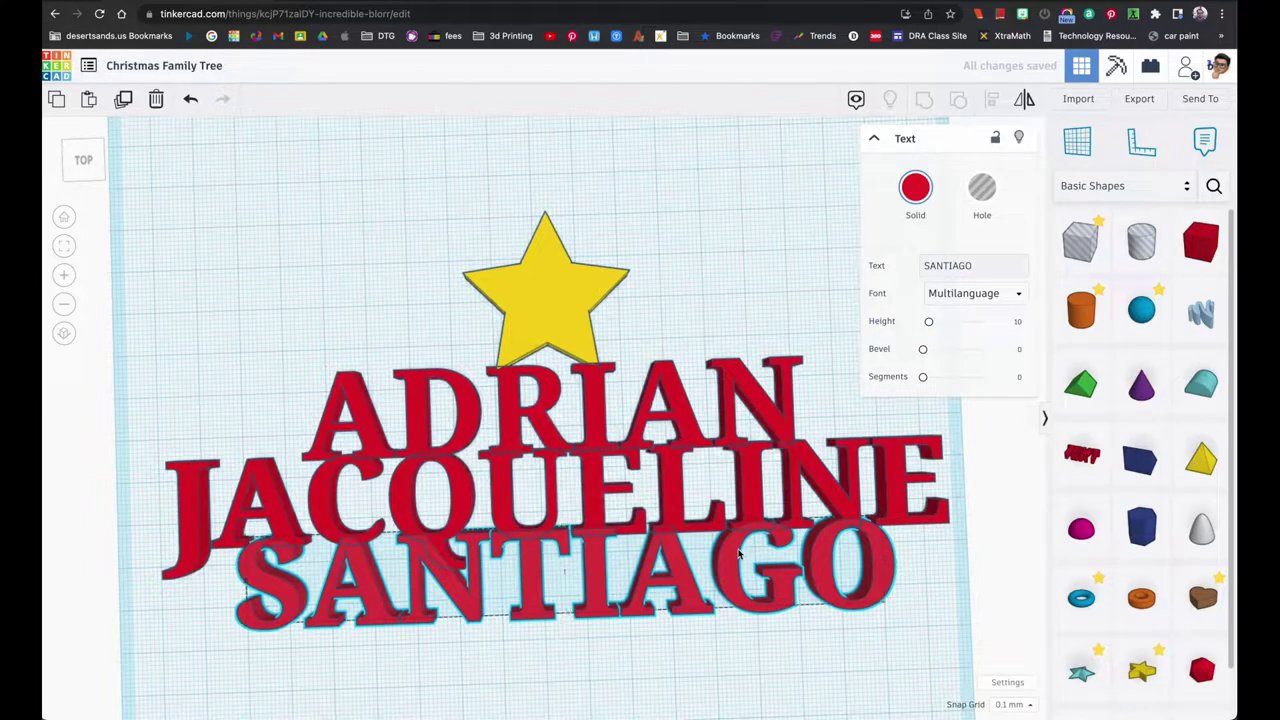
Duplicate the third name directly below itself and nudge the copy up so the letters overlap
{"action": "left_click_drag", "start_coordinate": [735, 523], "coordinate": [720, 617], "text": "alt"}
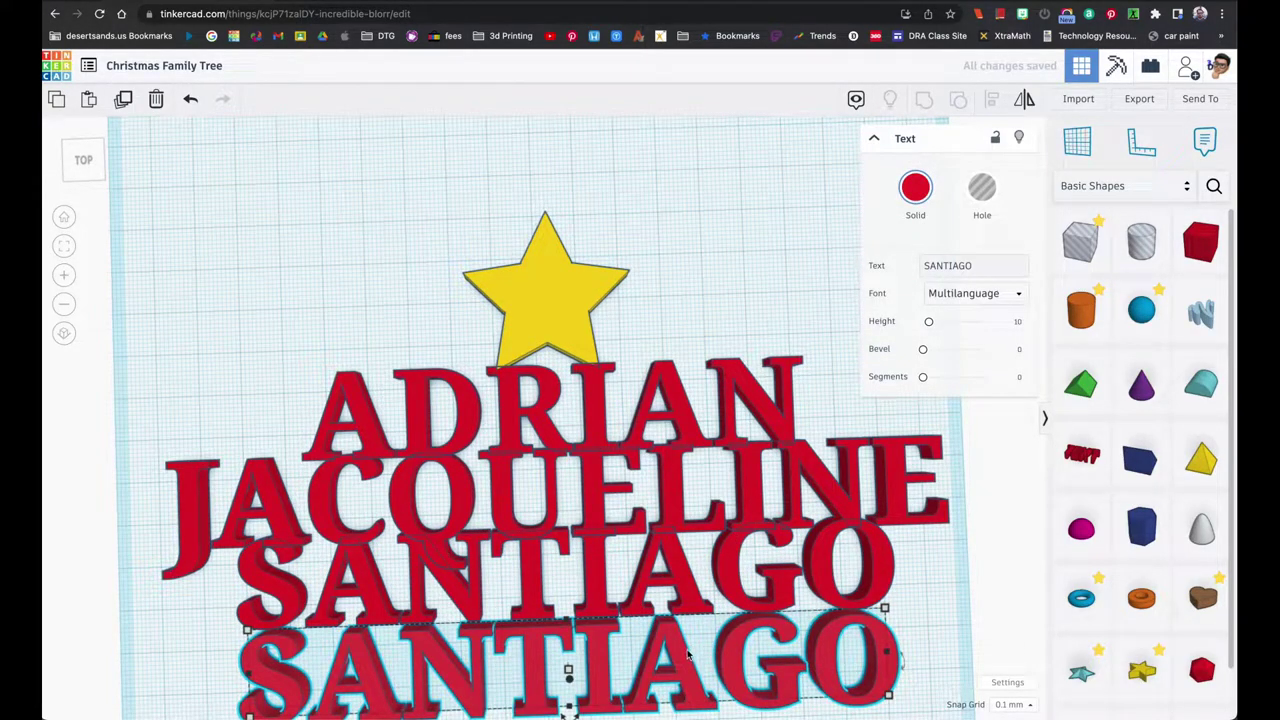
{"action": "key", "text": "Up"}
{"action": "key", "text": "Up"}
{"action": "key", "text": "Up"}
{"action": "key", "text": "Up"}
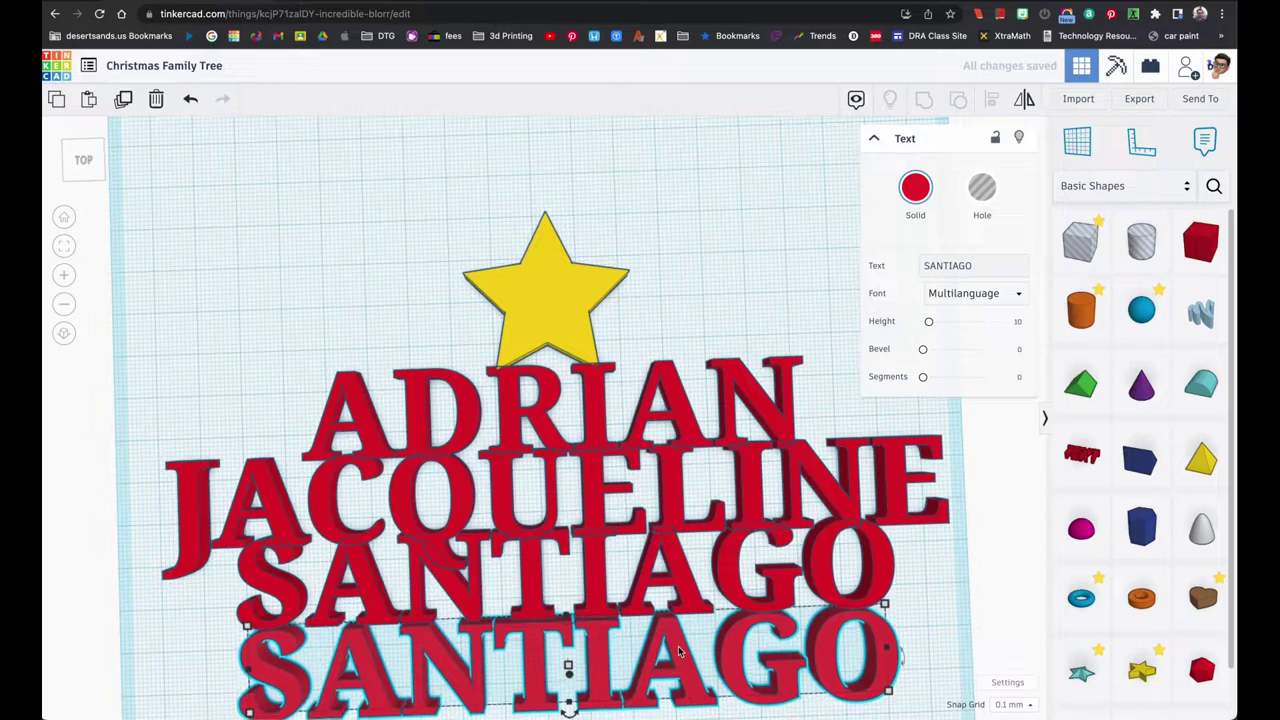
{"action": "key", "text": "Up"}
{"action": "key", "text": "Up"}
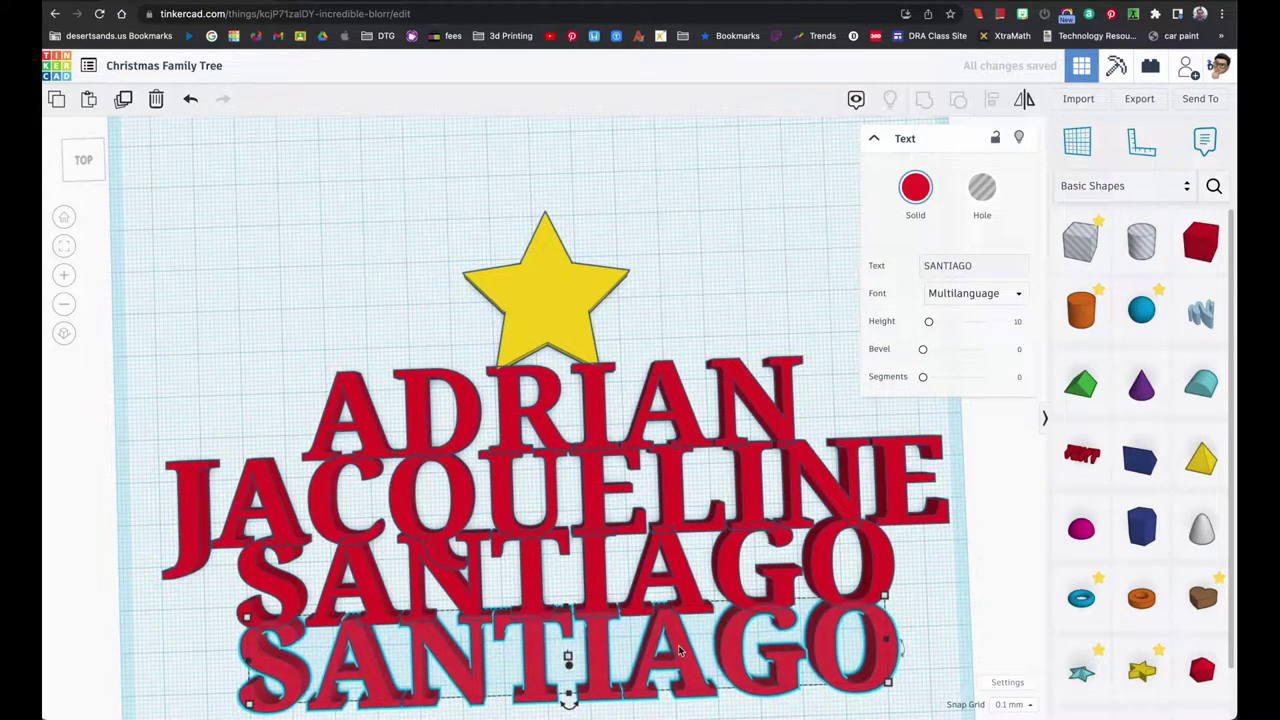
Replace the lowest copy's wording with the fourth family member's name in capitals
{"action": "left_click", "coordinate": [980, 263]}
{"action": "double_click", "coordinate": [980, 263]}
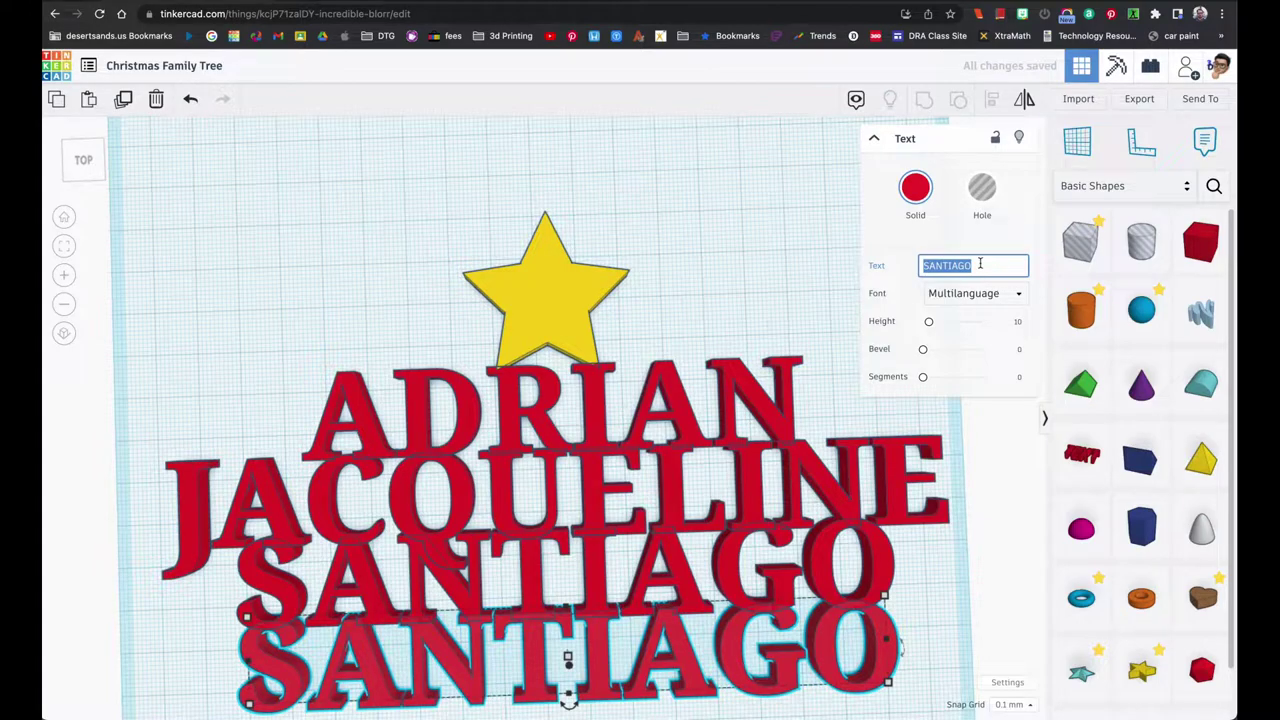
{"action": "type", "text": "SEBASTIA"}
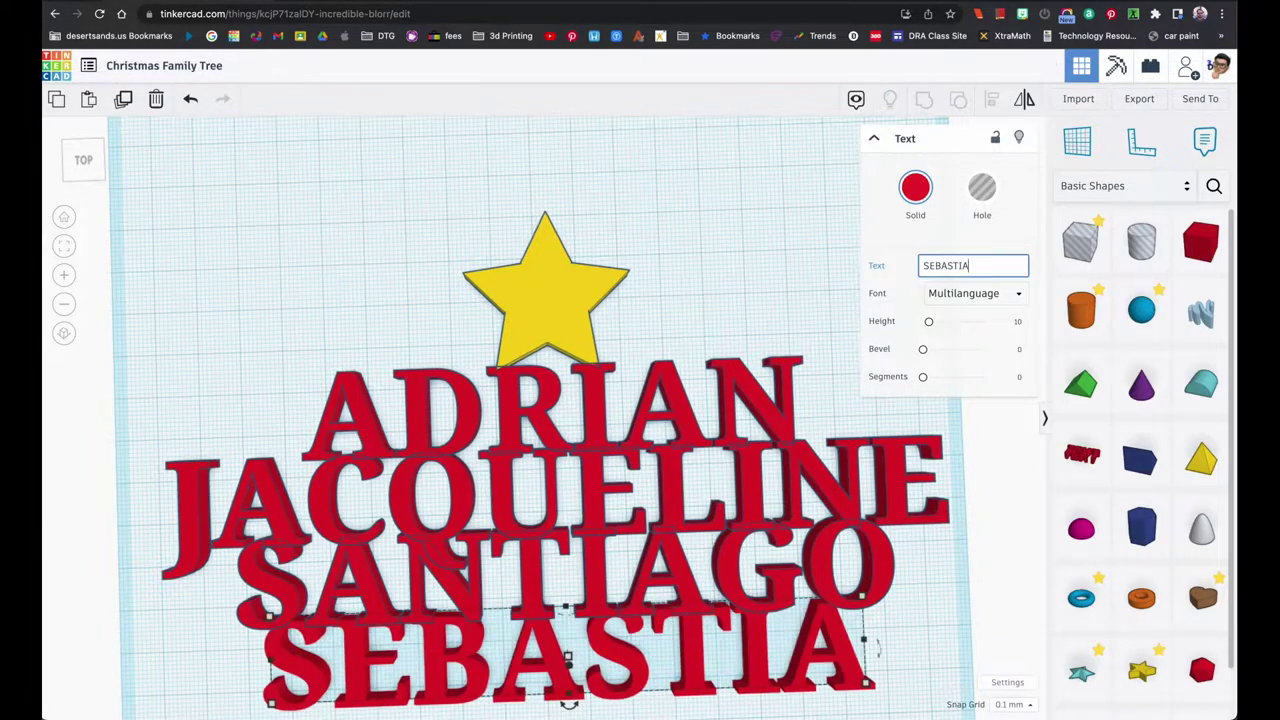
{"action": "type", "text": "N"}
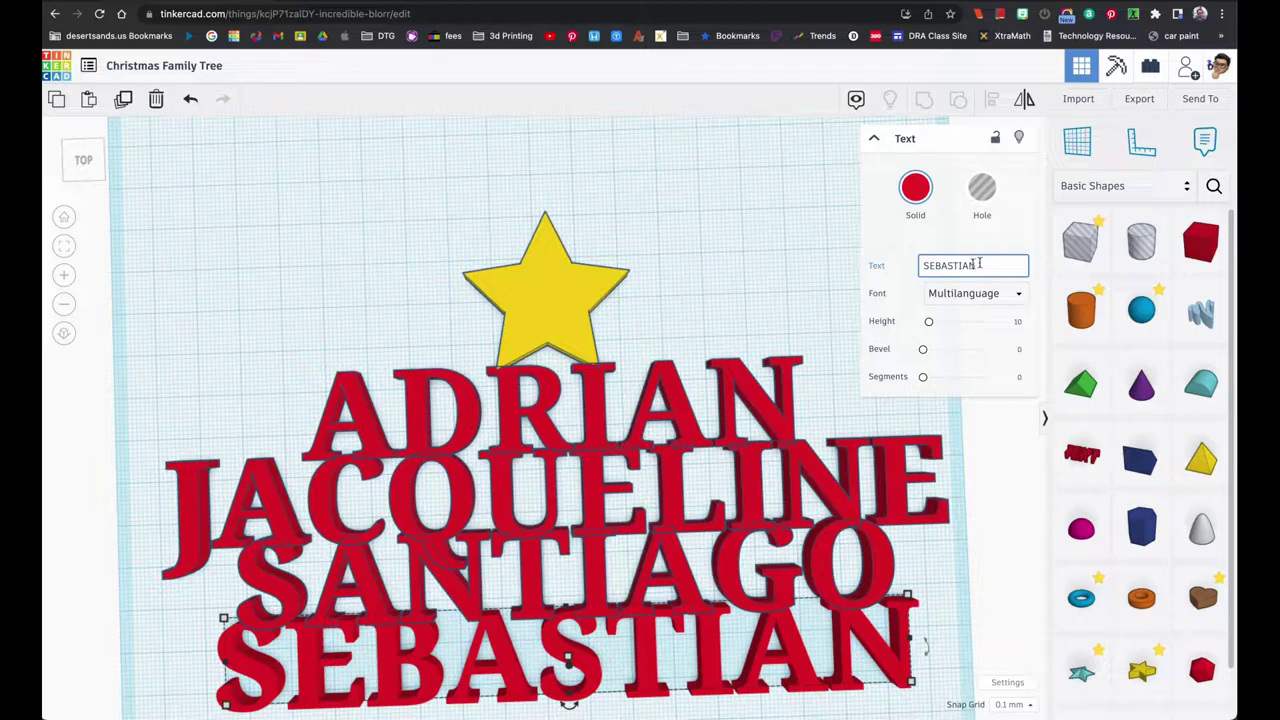
Move the longest name from the second row about 56.6 mm down to the bottom of the stack
{"action": "scroll", "coordinate": [720, 328], "scroll_direction": "down", "scroll_amount": 3}
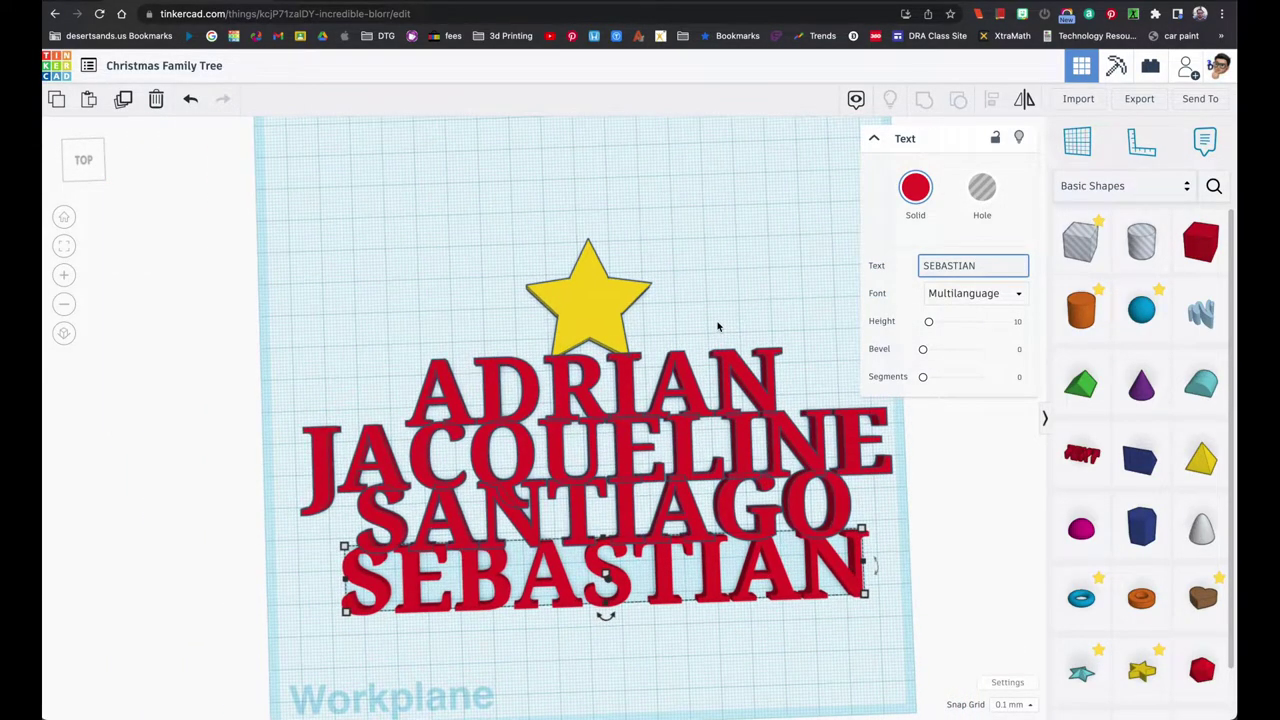
{"action": "scroll", "coordinate": [717, 326], "scroll_direction": "up", "scroll_amount": 1}
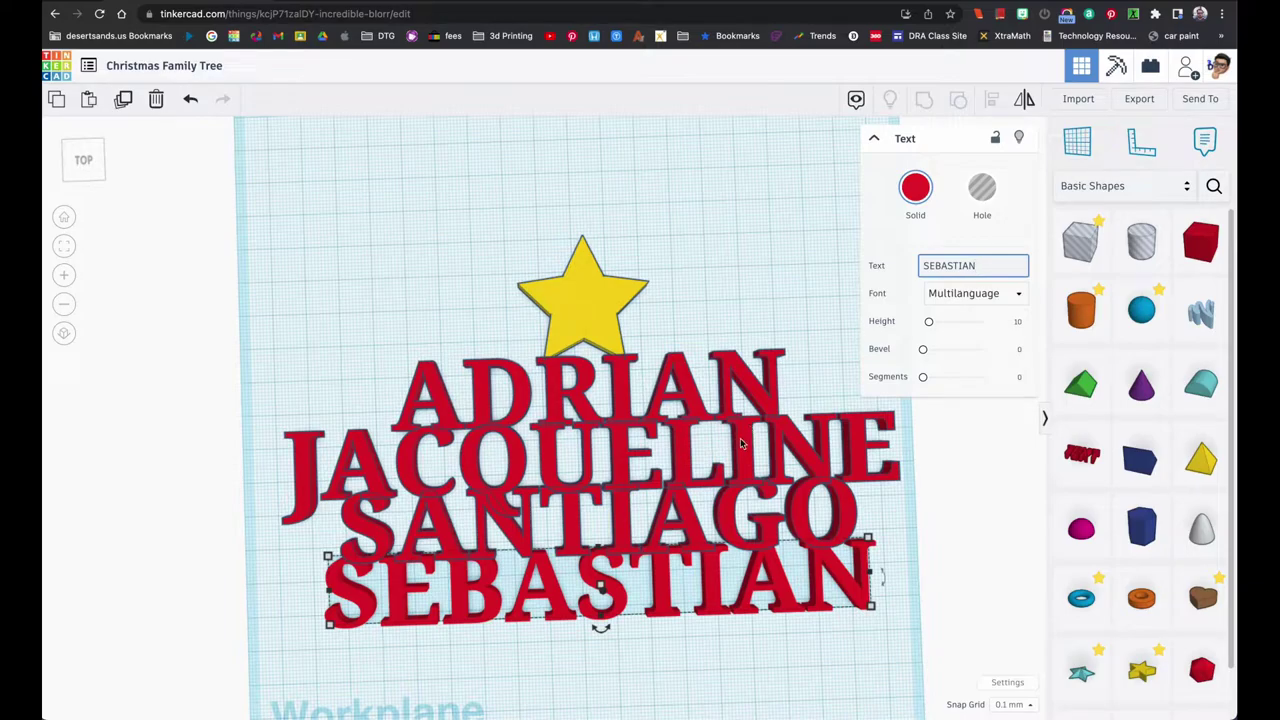
{"action": "left_click_drag", "start_coordinate": [674, 447], "coordinate": [690, 633]}
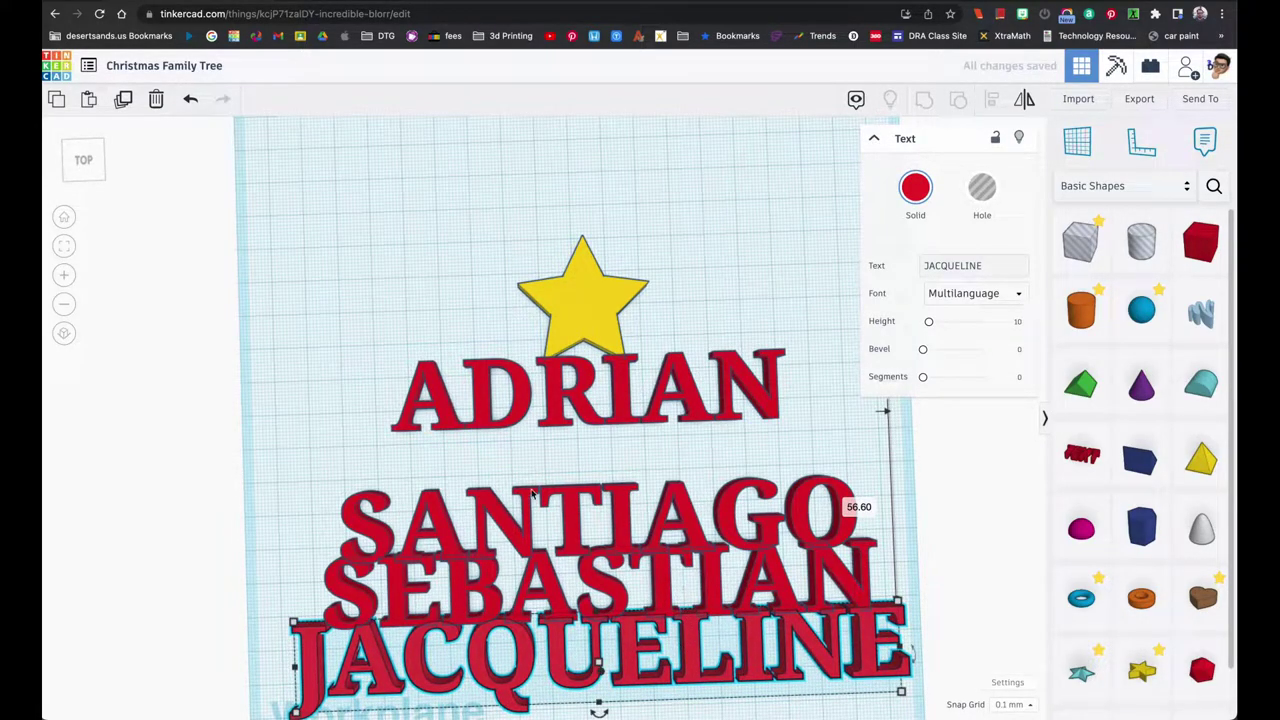
Move the lower three names up together to close the gap and overlap the first name
{"action": "left_click_drag", "start_coordinate": [388, 465], "coordinate": [540, 665]}
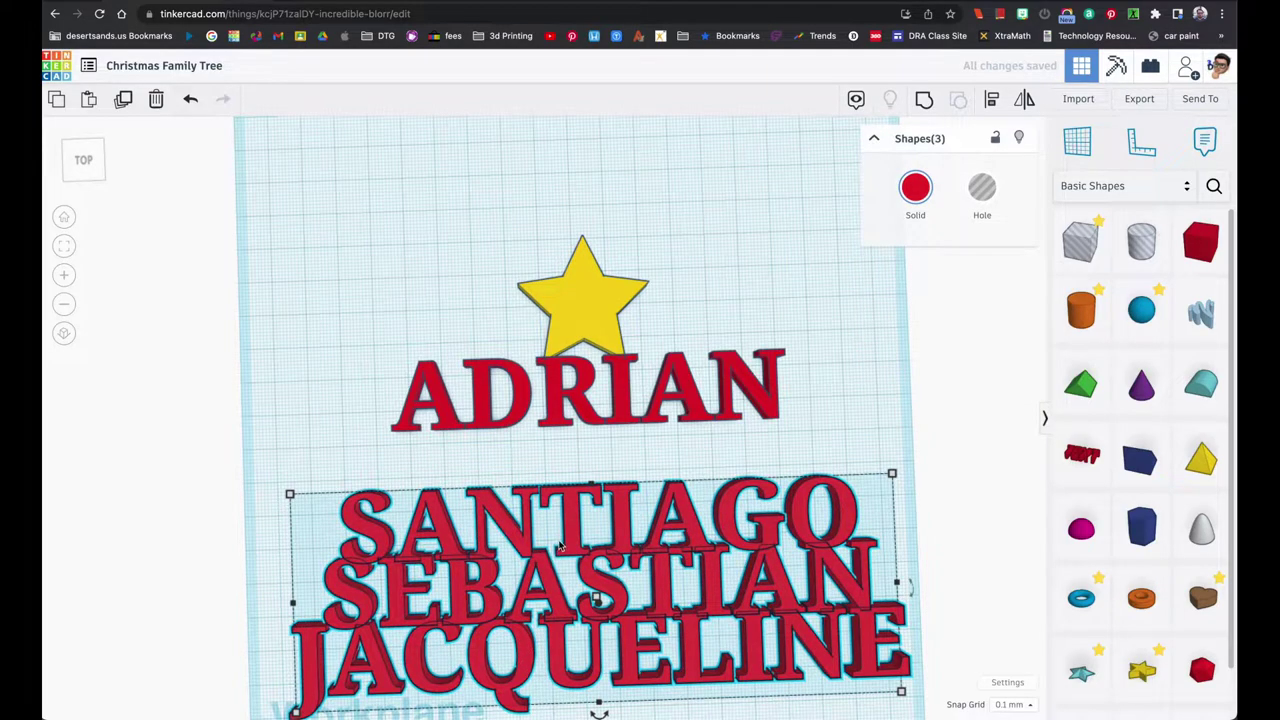
{"action": "left_click_drag", "start_coordinate": [565, 543], "coordinate": [563, 478]}
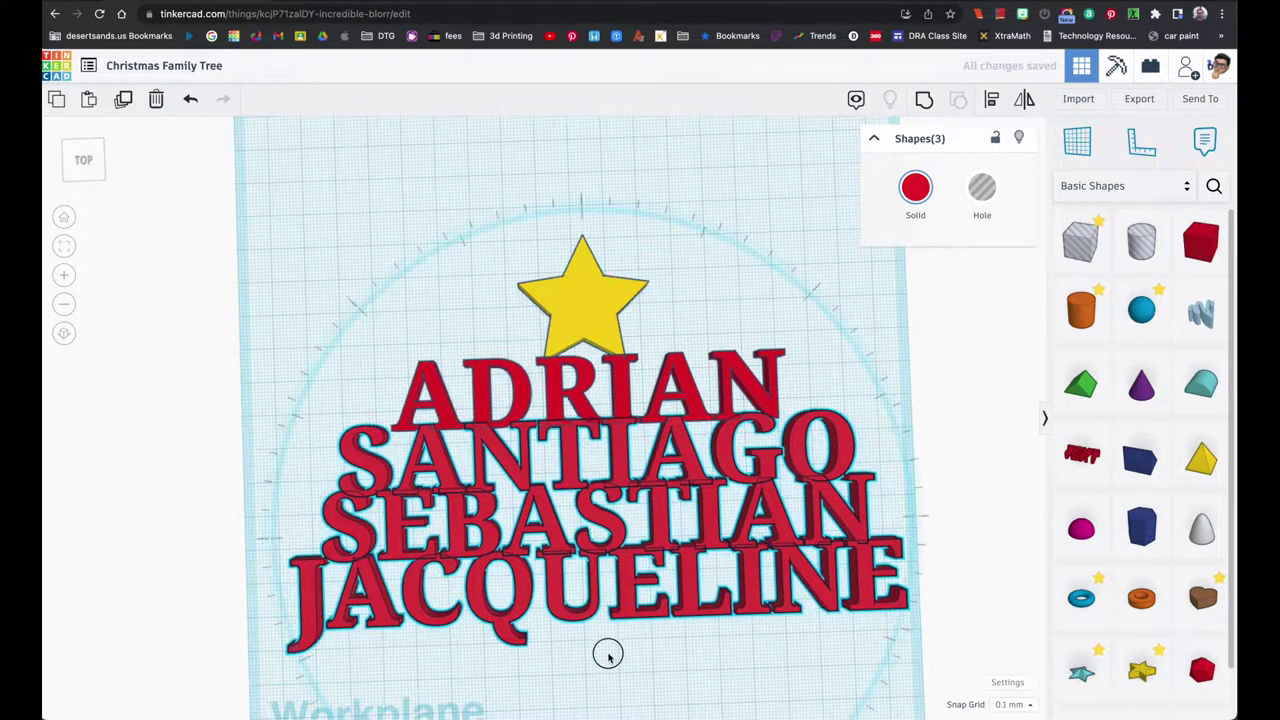
{"action": "left_click", "coordinate": [404, 343]}
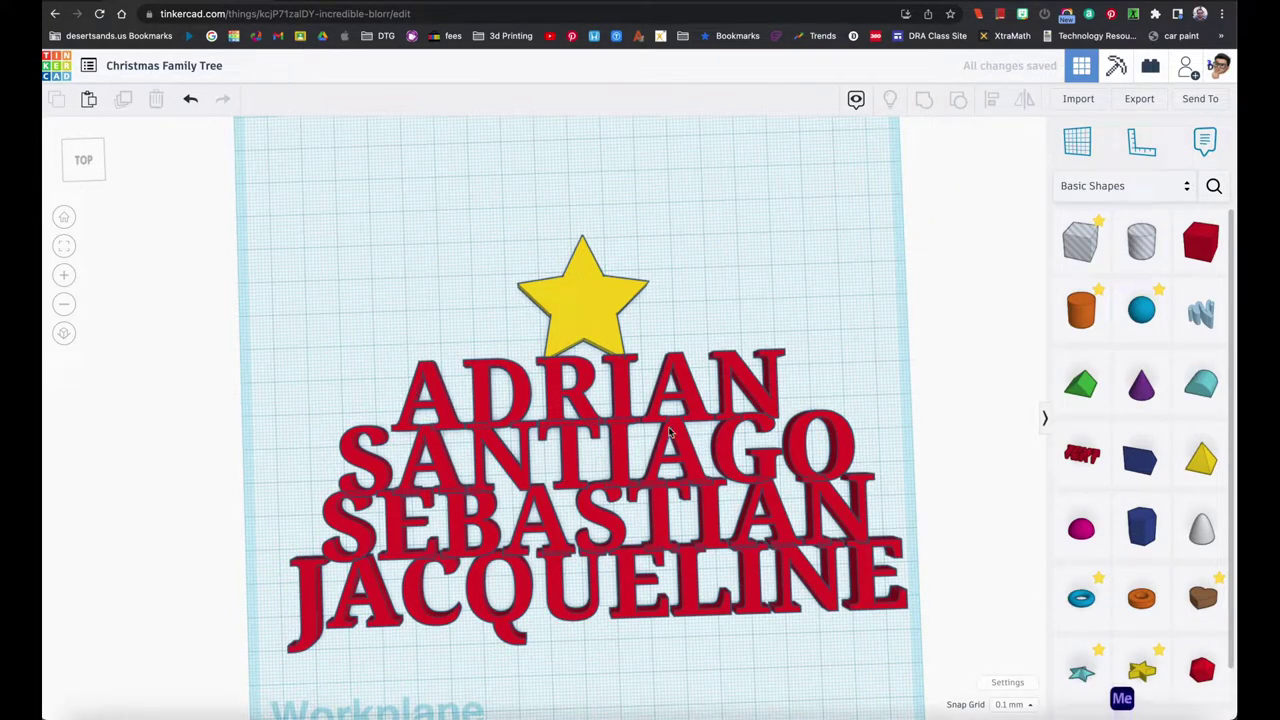
Duplicate the bottom name about 19.1 mm below itself and change the copy's wording to 2022
{"action": "left_click", "coordinate": [693, 610]}
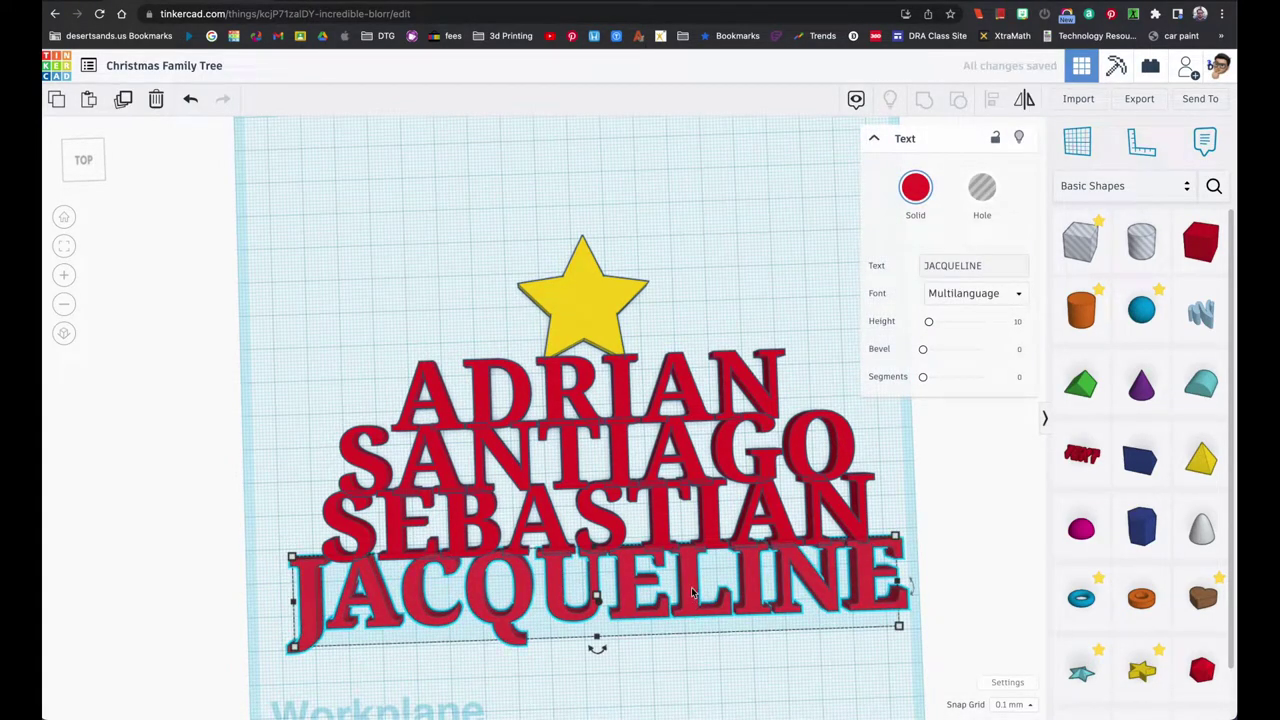
{"action": "left_click_drag", "start_coordinate": [698, 590], "coordinate": [704, 658]}
{"action": "double_click", "coordinate": [995, 264]}
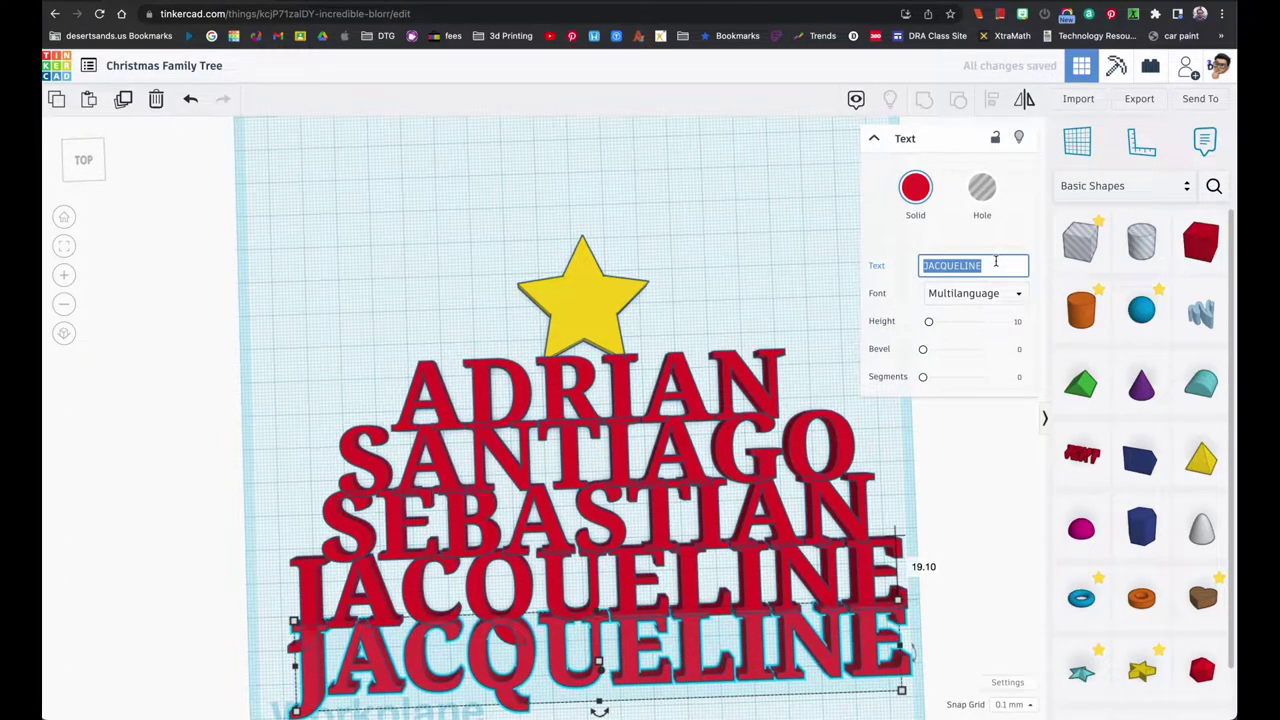
{"action": "type", "text": "2022"}
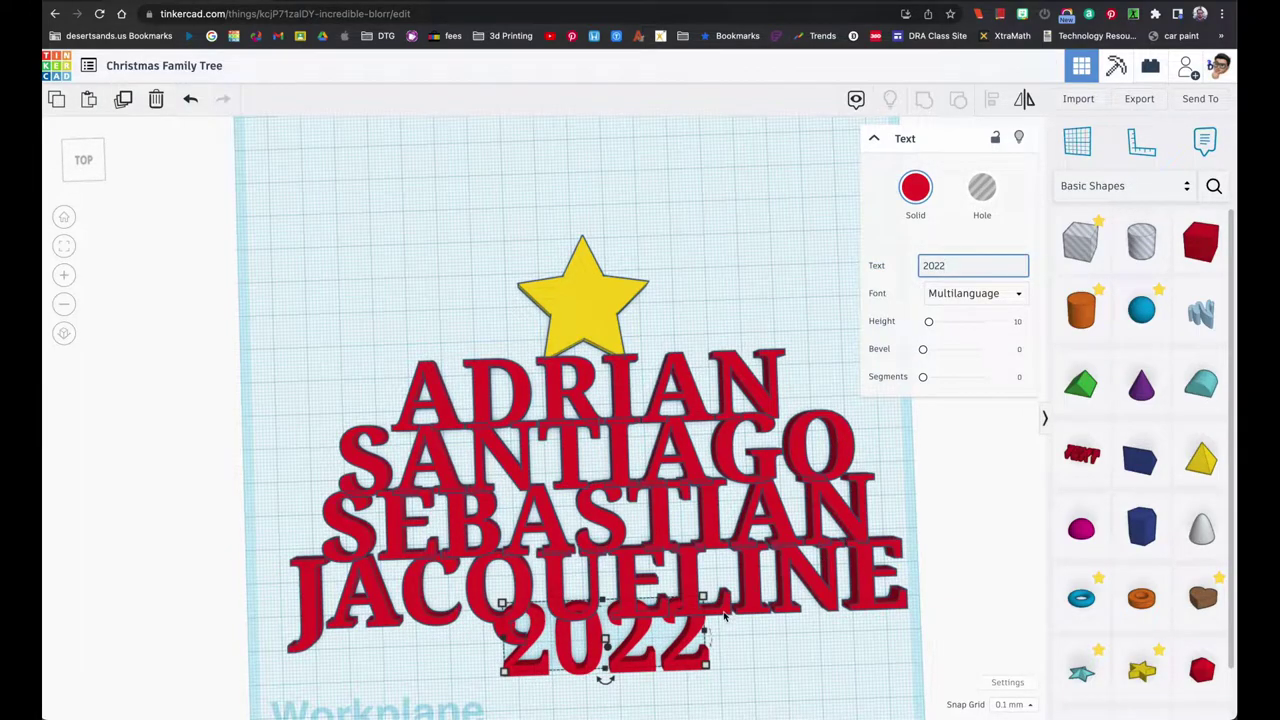
Nudge the 2022 text down so it only slightly overlaps the name above it
{"action": "left_click", "coordinate": [605, 650]}
{"action": "key", "text": "f"}
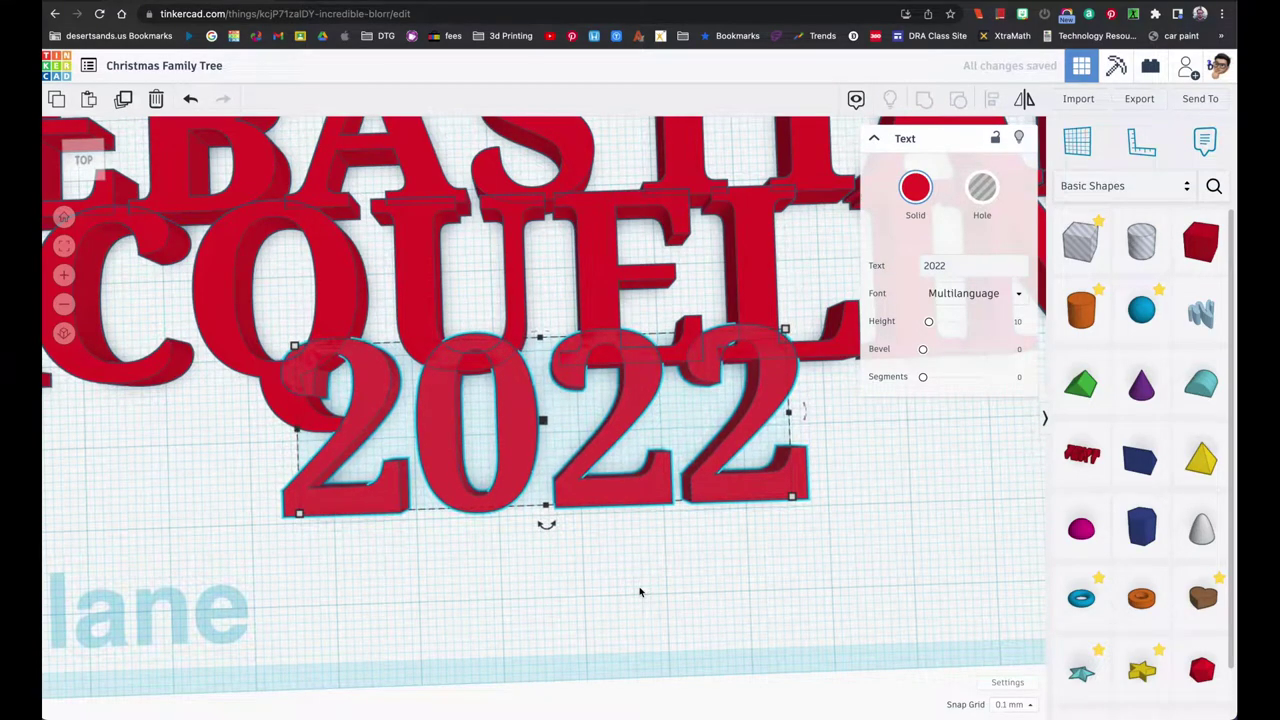
{"action": "key", "text": "Down"}
{"action": "key", "text": "Down"}
{"action": "key", "text": "Down"}
{"action": "key", "text": "Down"}
{"action": "key", "text": "Down"}
{"action": "key", "text": "Down"}
{"action": "key", "text": "Down"}
{"action": "key", "text": "Down"}
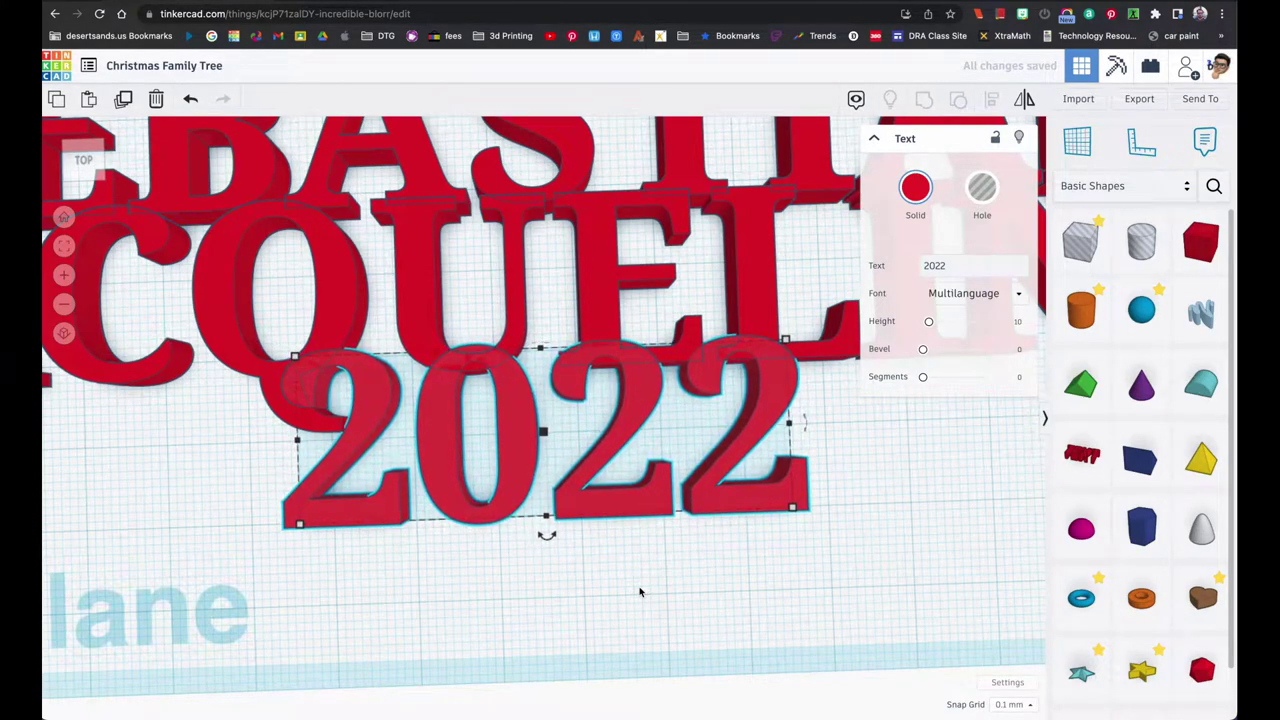
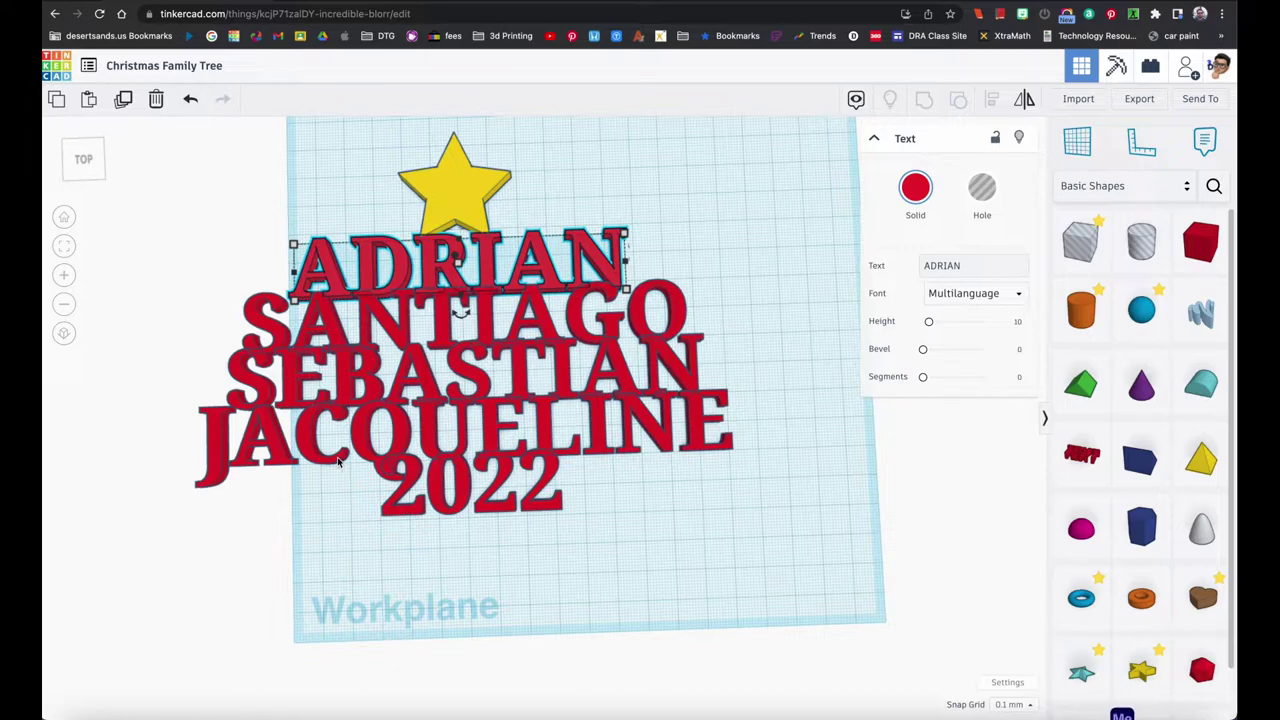
{"action": "left_click", "coordinate": [600, 477]}
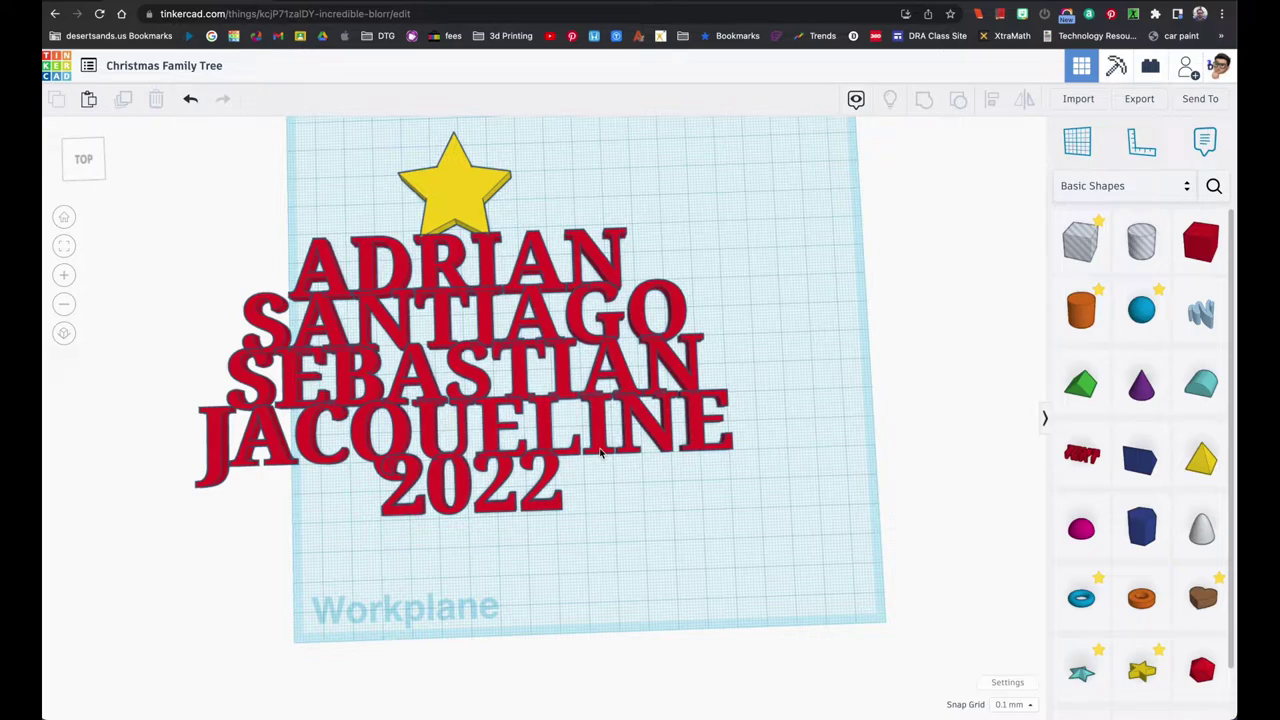
{"action": "left_click", "coordinate": [600, 453]}
{"action": "left_click", "coordinate": [595, 390]}
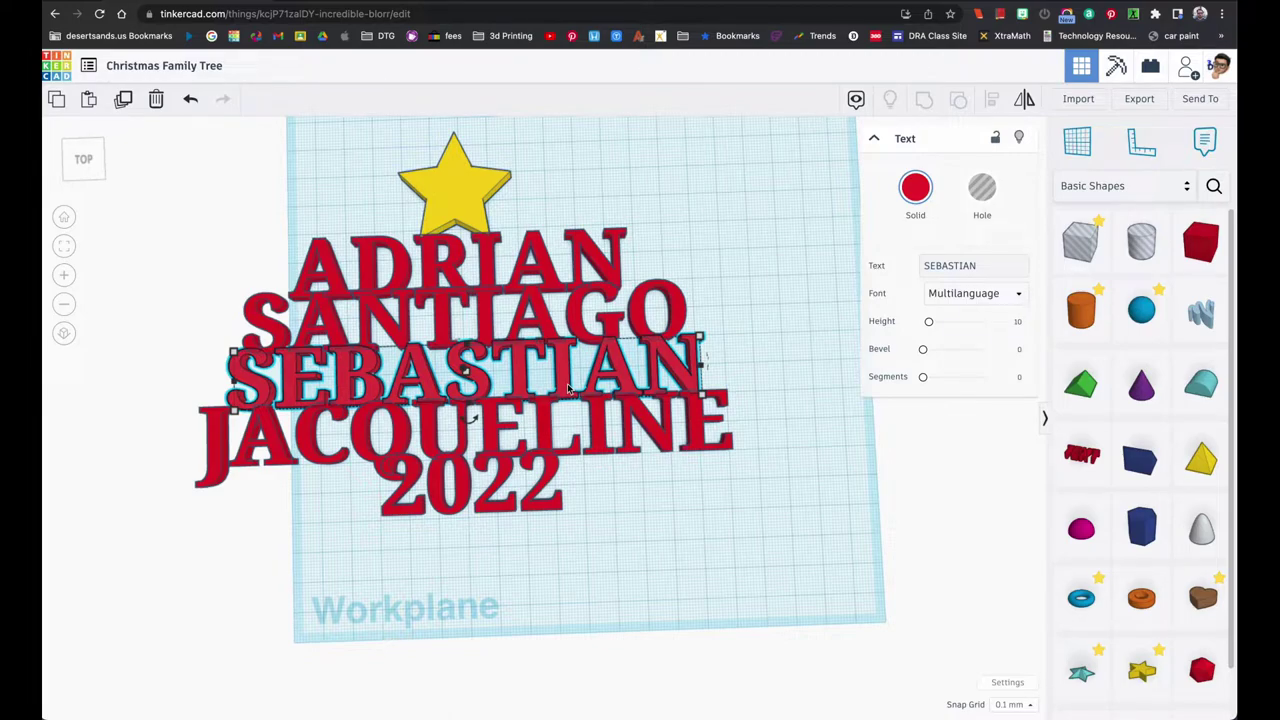
{"action": "left_click", "coordinate": [584, 337]}
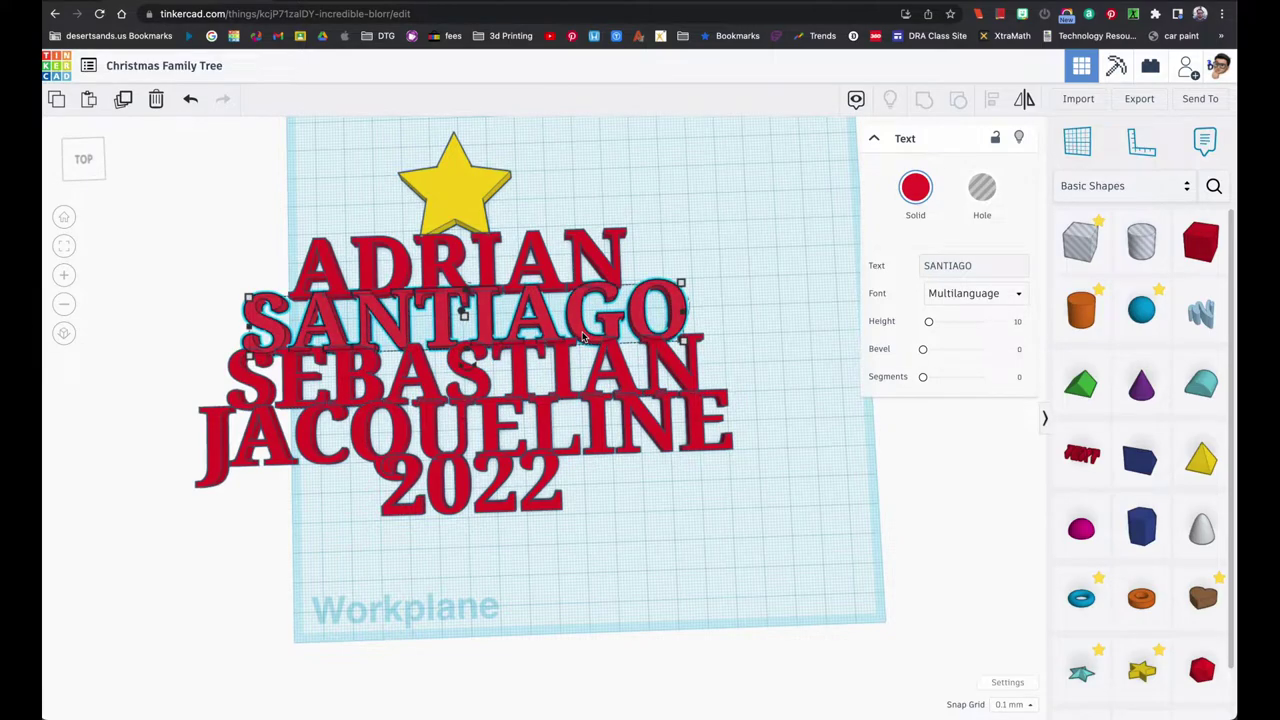
{"action": "left_click", "coordinate": [583, 250]}
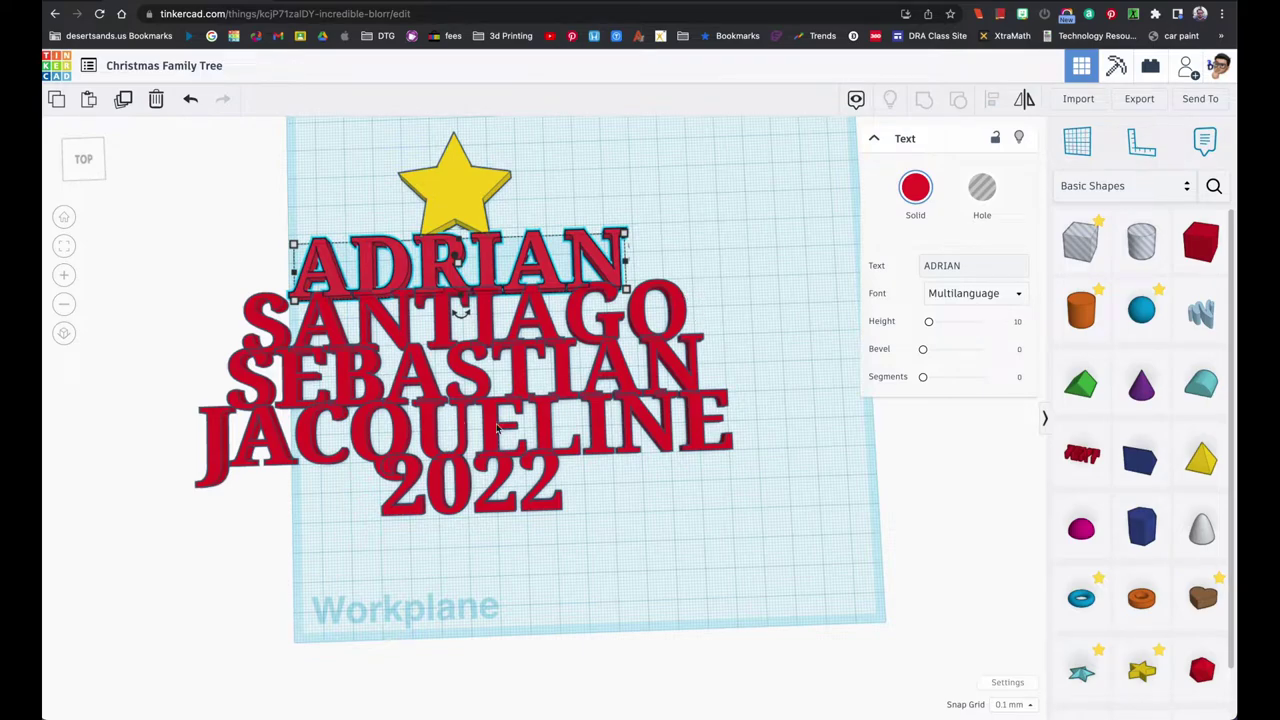
{"action": "left_click", "coordinate": [611, 497]}
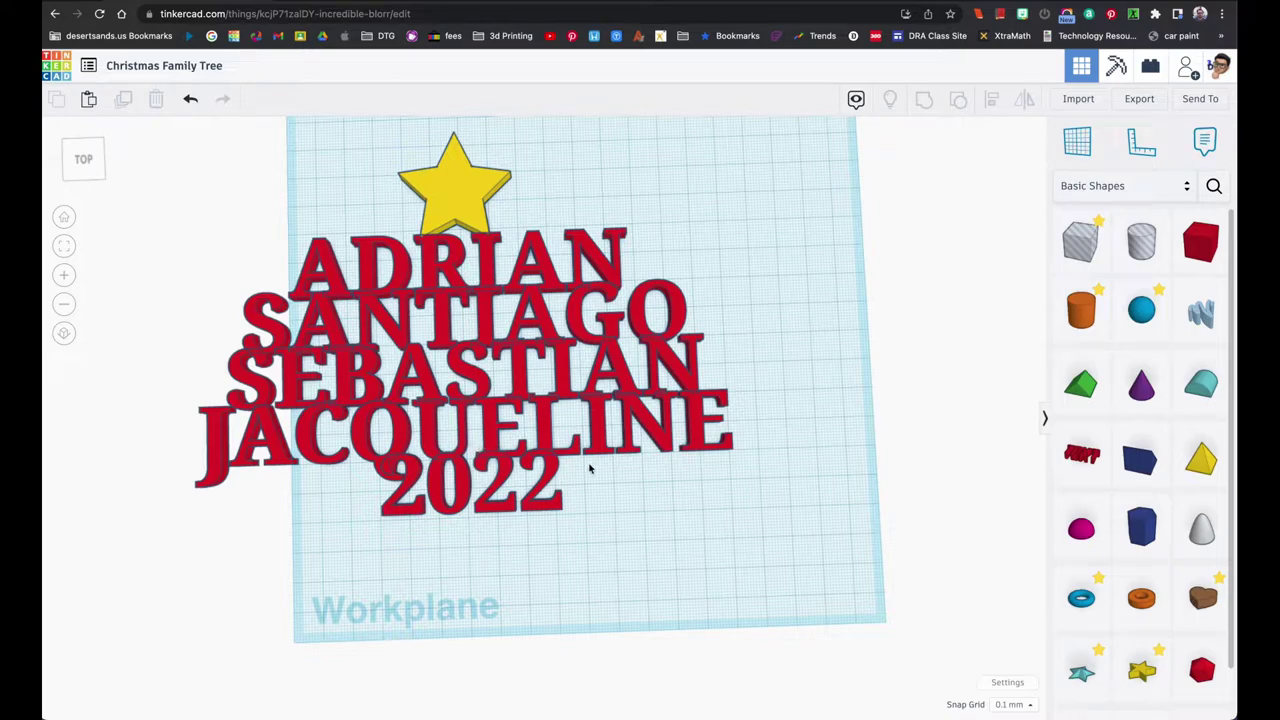
{"action": "mouse_move", "coordinate": [631, 491]}
{"action": "right_mouse_down"}
{"action": "mouse_move", "coordinate": [629, 511]}
{"action": "mouse_move", "coordinate": [610, 511]}
{"action": "mouse_move", "coordinate": [628, 505]}
{"action": "right_mouse_up"}
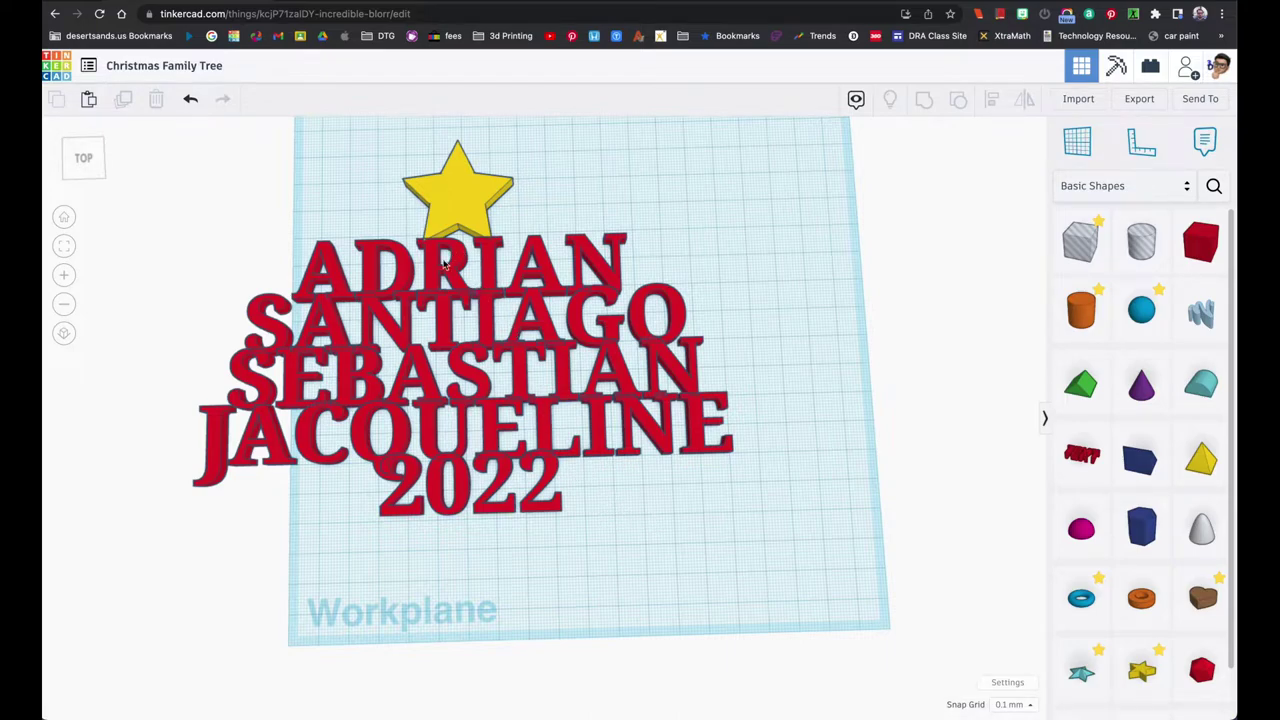
Set the width of the first name under the star to 80 mm
{"action": "left_click", "coordinate": [491, 284]}
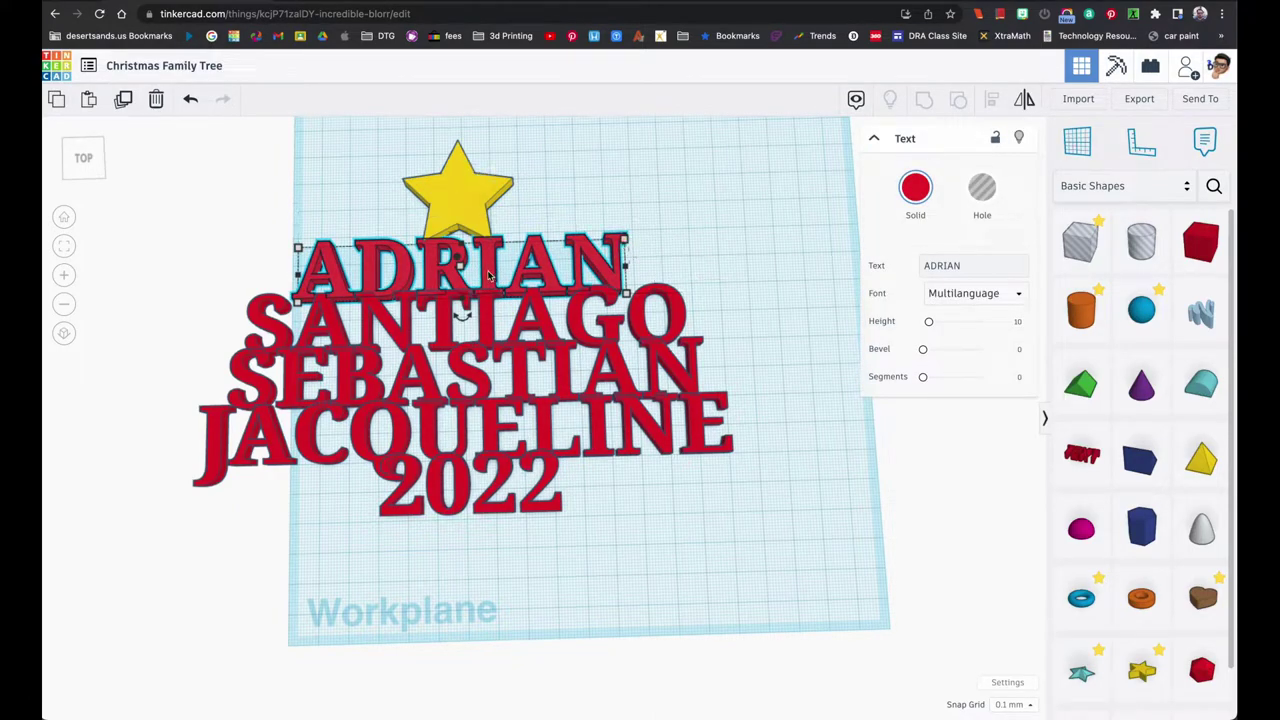
{"action": "left_click", "coordinate": [459, 172]}
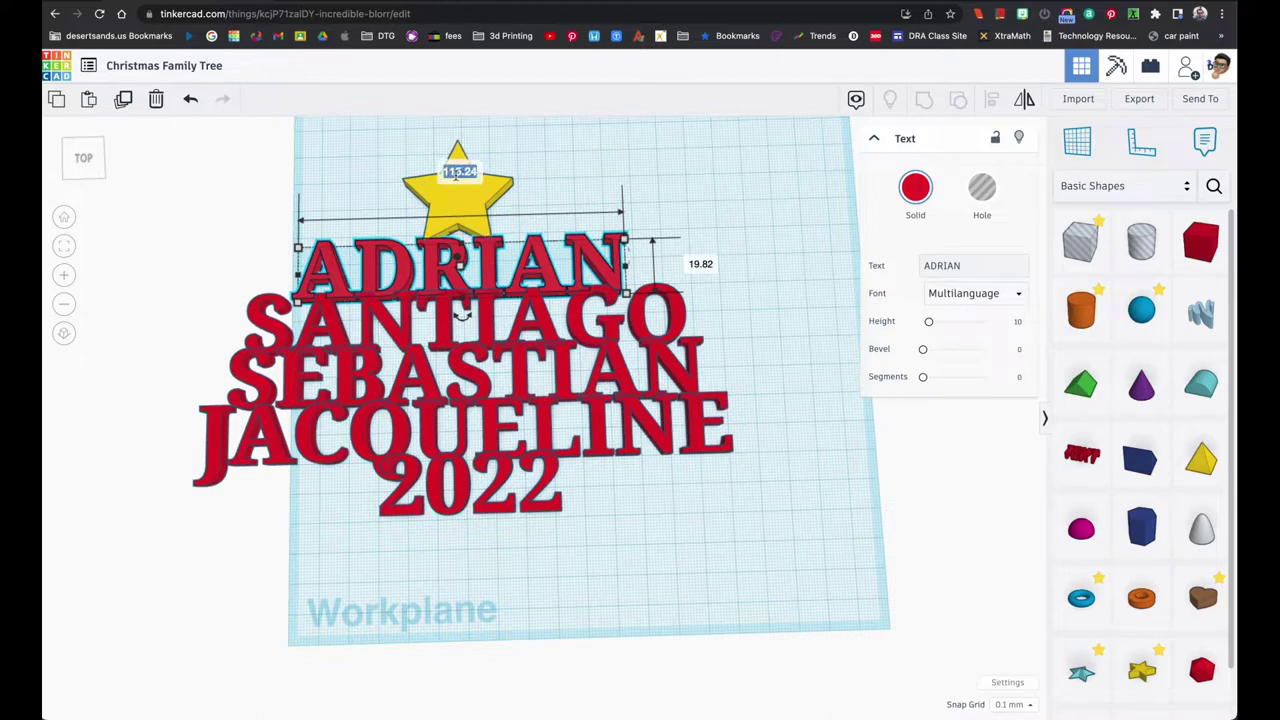
{"action": "type", "text": "80"}
{"action": "key", "text": "Return"}
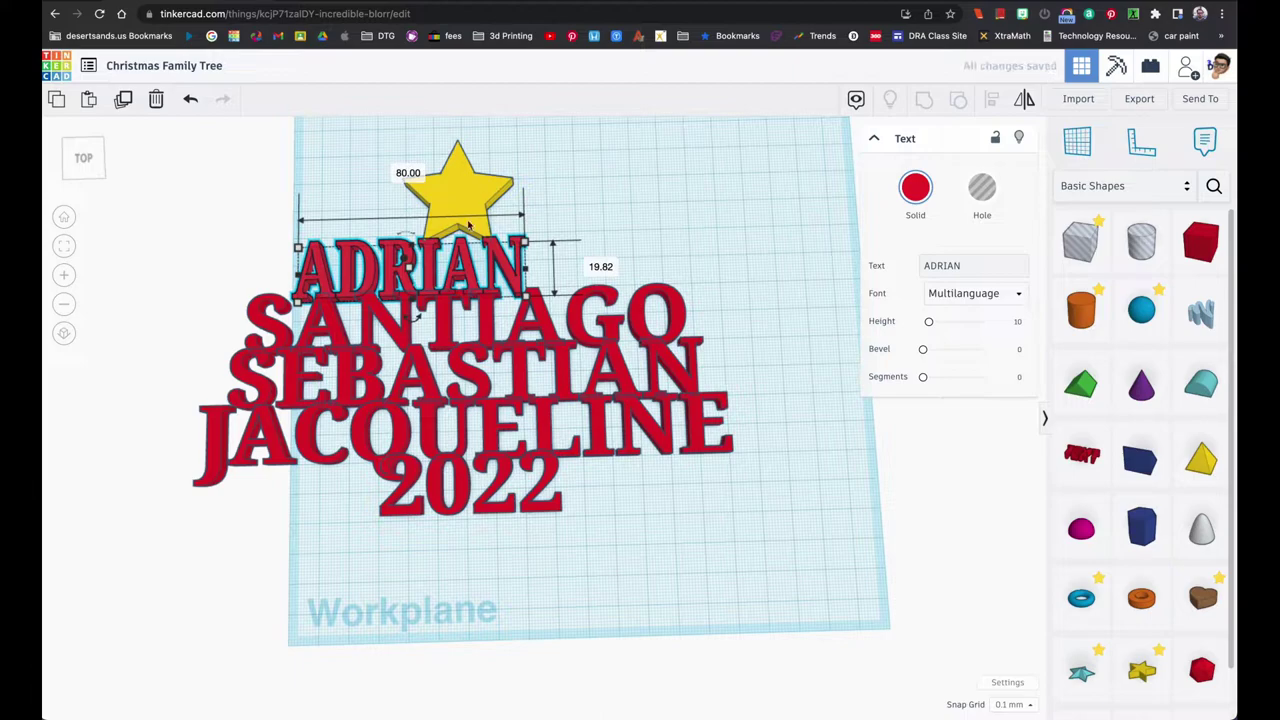
Shift the first name under the star to the right until it is centred beneath the star
{"action": "key", "text": "Right"}
{"action": "key", "text": "Right"}
{"action": "key", "text": "Right"}
{"action": "key", "text": "Right"}
{"action": "key", "text": "Right"}
{"action": "key", "text": "Right"}
{"action": "key", "text": "Right"}
{"action": "key", "text": "Right"}
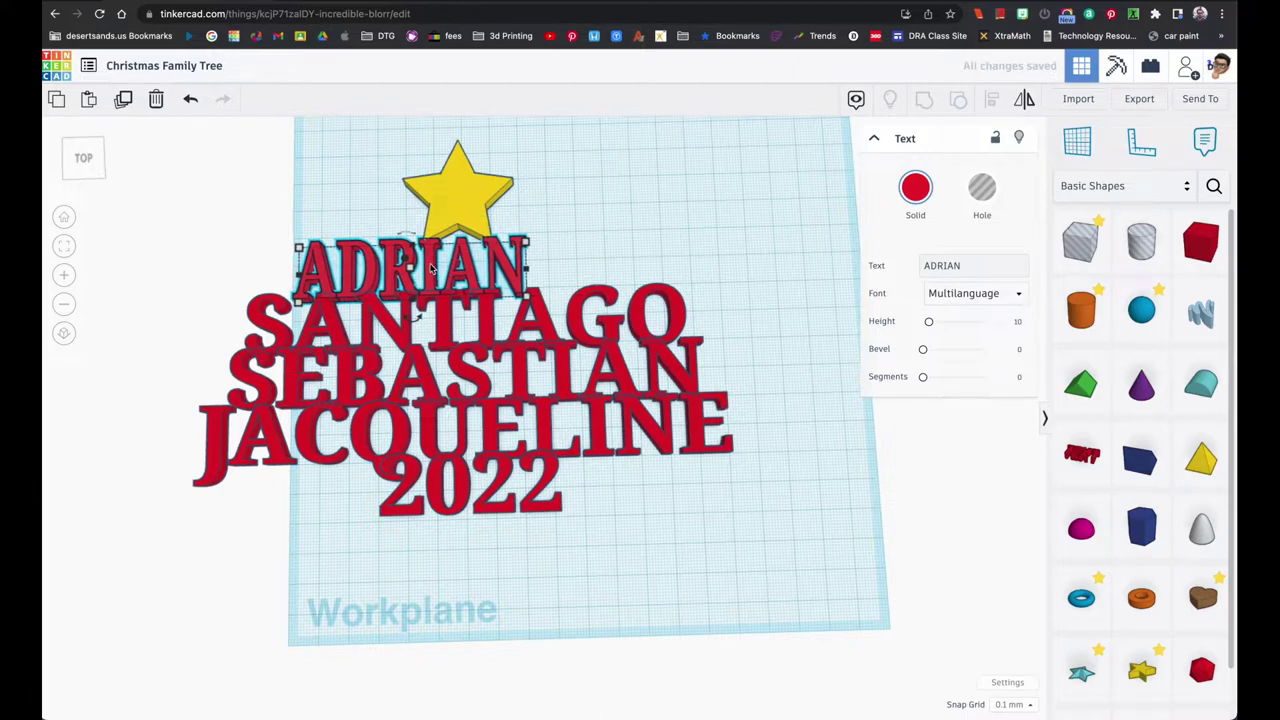
{"action": "key", "text": "Right"}
{"action": "key", "text": "Right"}
{"action": "key", "text": "Right"}
{"action": "key", "text": "Right"}
{"action": "key", "text": "Right"}
{"action": "key", "text": "Right"}
{"action": "key", "text": "Right"}
{"action": "key", "text": "Right"}
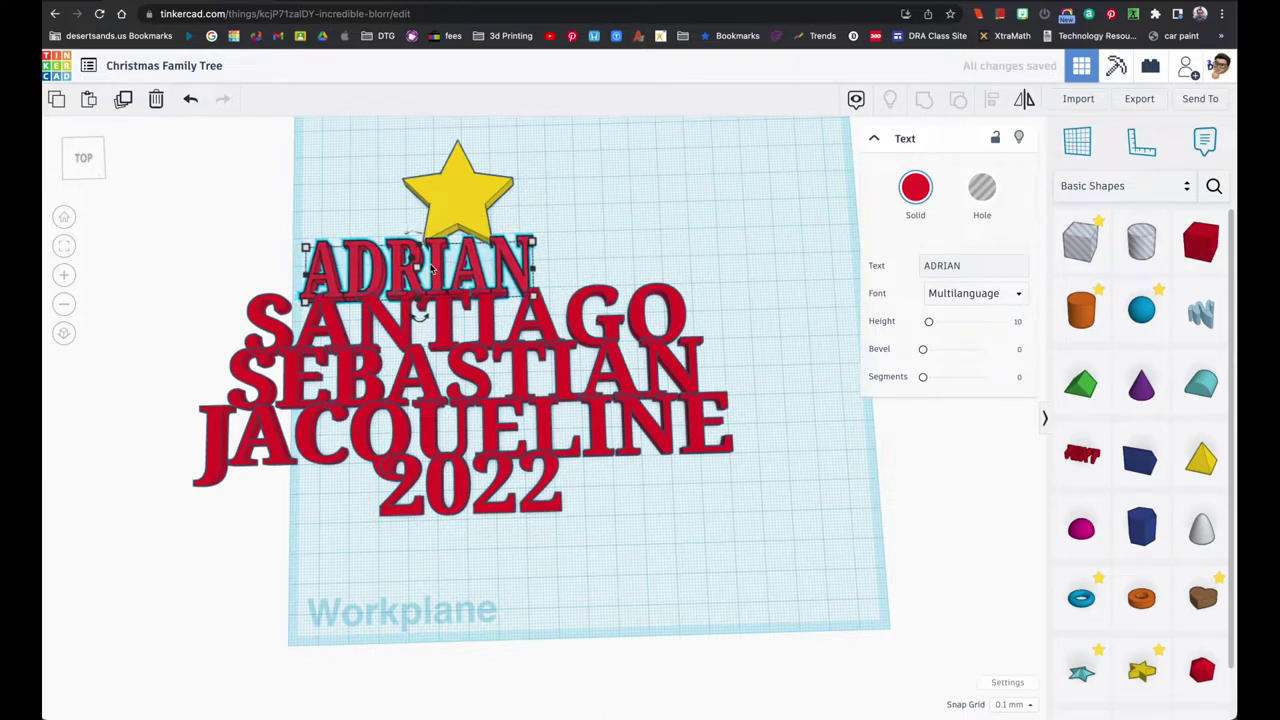
{"action": "key", "text": "Right"}
{"action": "key", "text": "Right"}
{"action": "key", "text": "Right"}
{"action": "key", "text": "Right"}
{"action": "key", "text": "Right"}
{"action": "key", "text": "Right"}
{"action": "key", "text": "Right"}
{"action": "key", "text": "Right"}
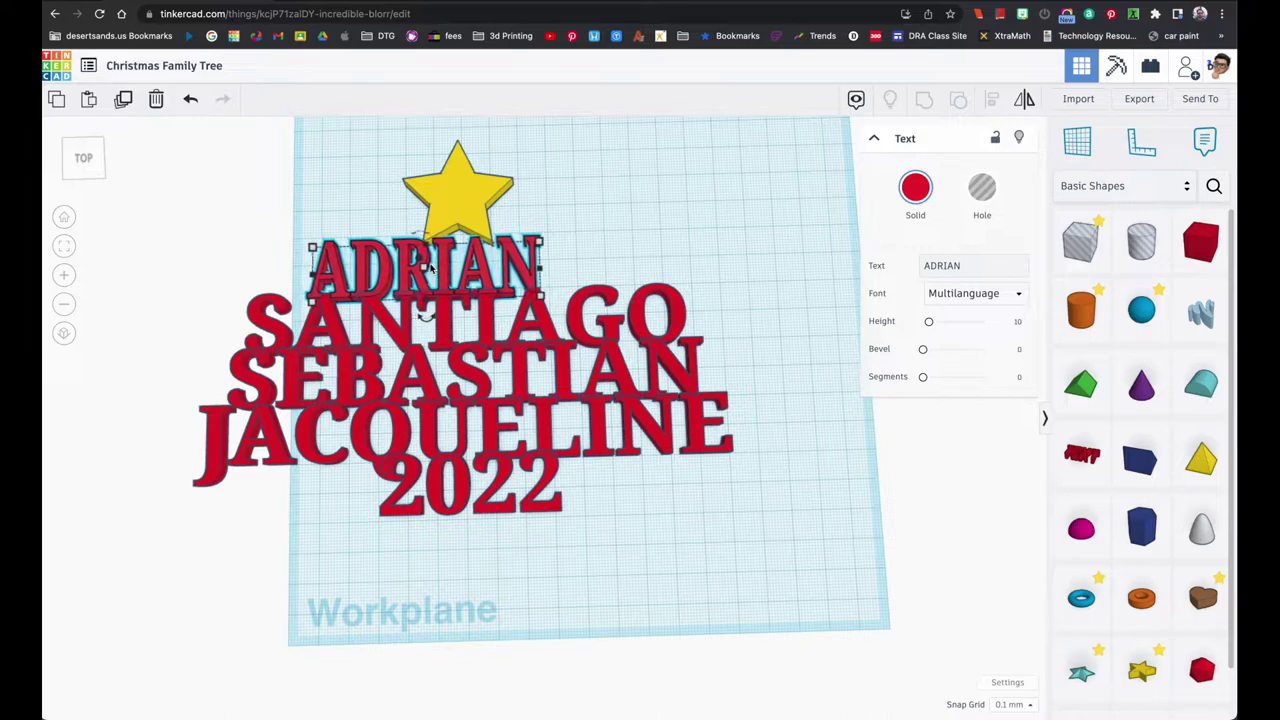
{"action": "key", "text": "Right"}
{"action": "key", "text": "Right"}
{"action": "key", "text": "Right"}
{"action": "key", "text": "Right"}
{"action": "key", "text": "Right"}
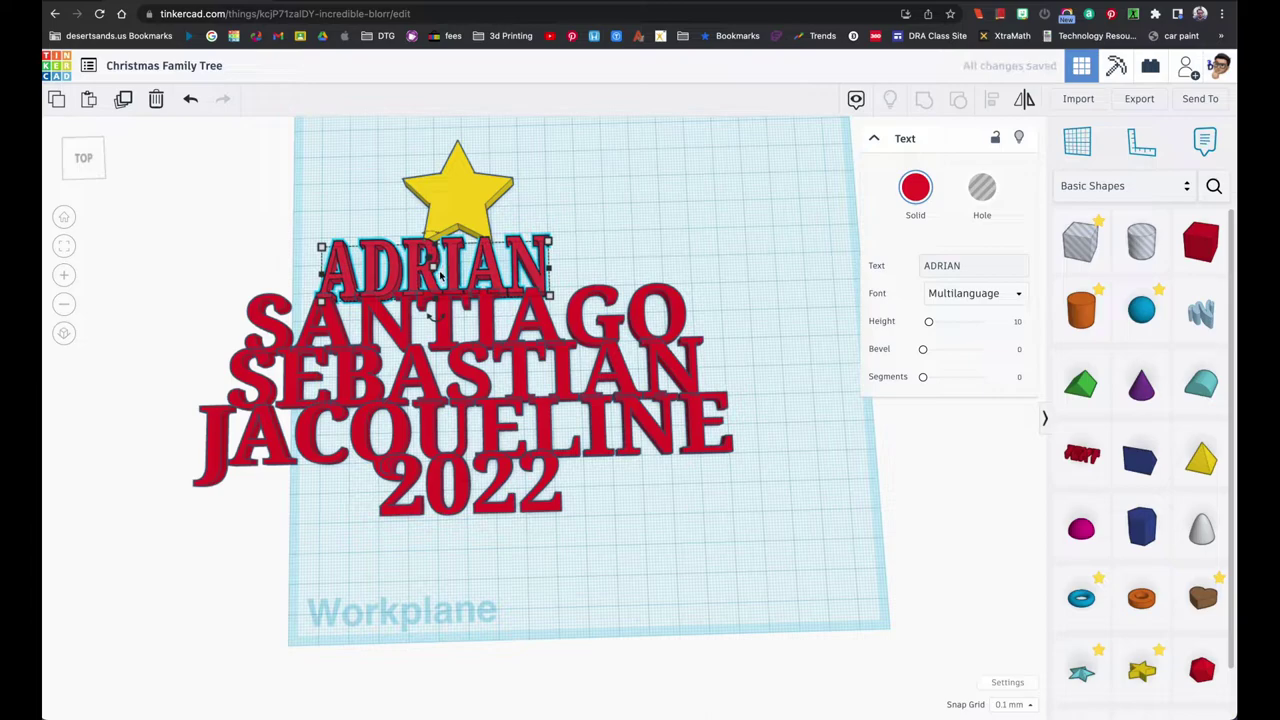
{"action": "key", "text": "Escape"}
{"action": "left_click_drag", "start_coordinate": [457, 278], "coordinate": [481, 280]}
Add a green Roof shape to the workplane in the middle of the stacked names
{"action": "left_click", "coordinate": [780, 300]}
{"action": "left_click_drag", "start_coordinate": [1062, 388], "coordinate": [470, 383]}
{"action": "right_click_drag", "start_coordinate": [470, 383], "coordinate": [540, 378]}
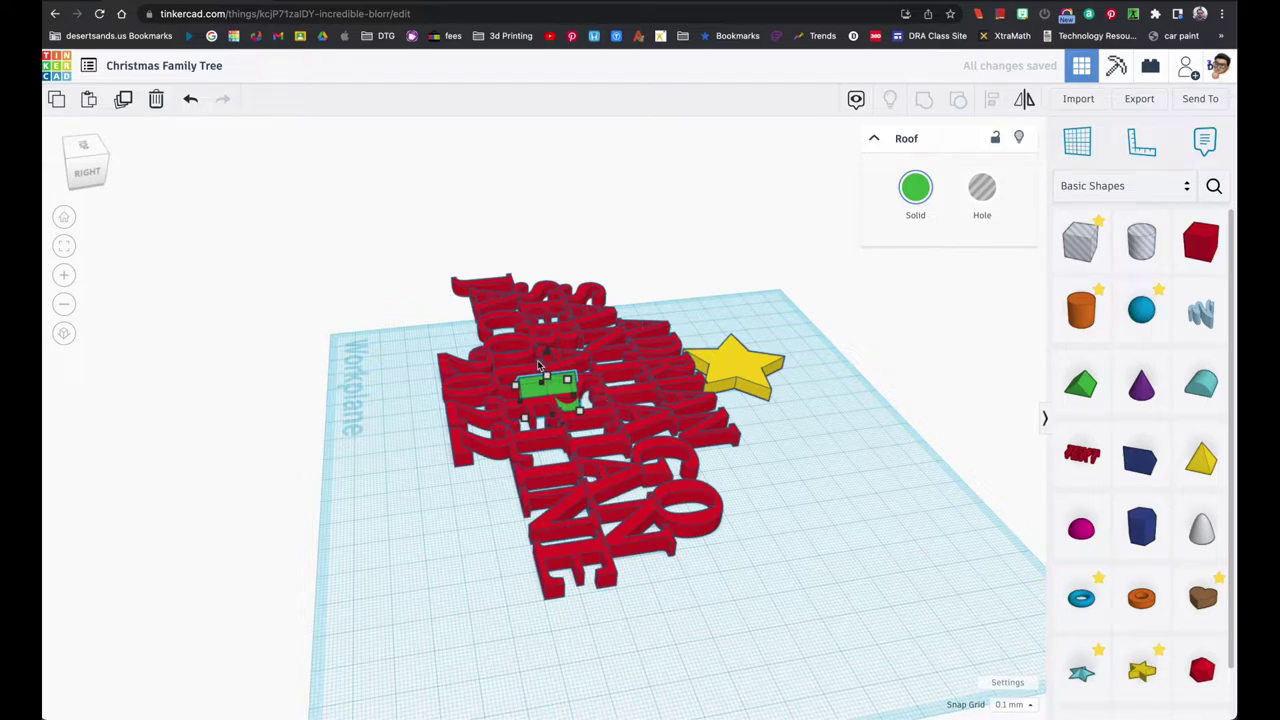
{"action": "scroll", "coordinate": [540, 366], "scroll_direction": "up", "scroll_amount": 5}
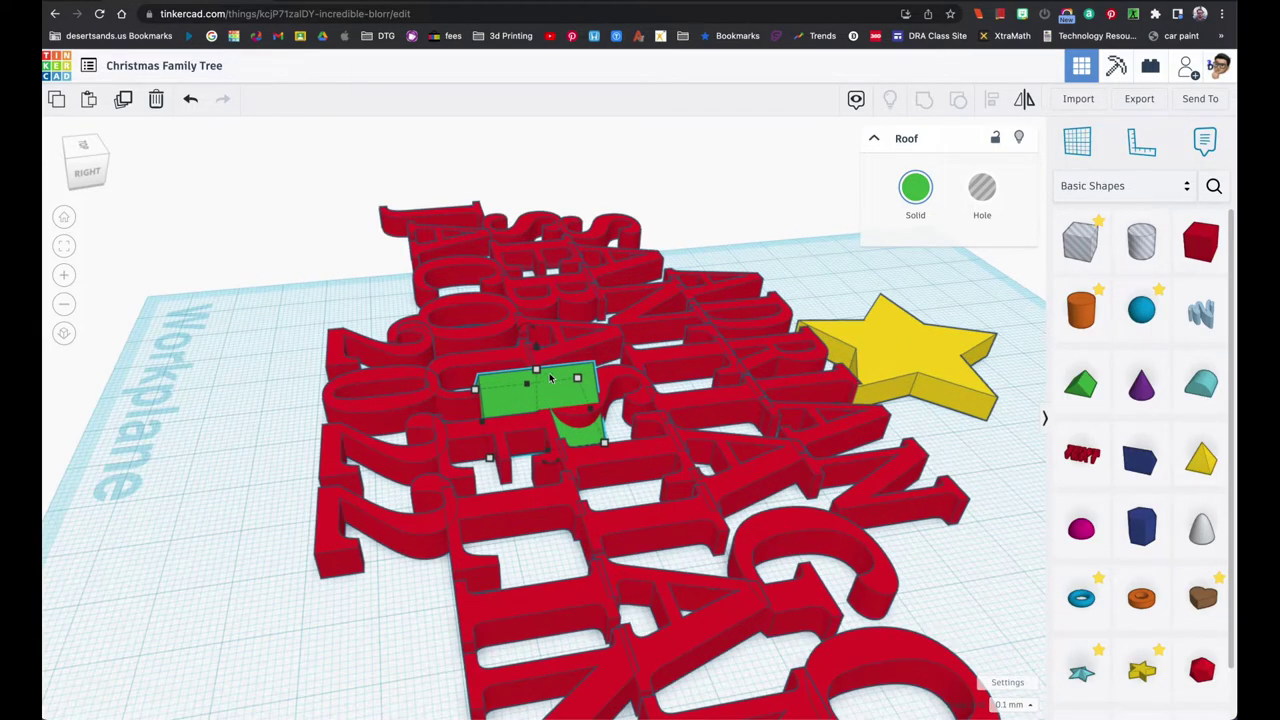
Lay the roof shape flat with its peak towards the star and stretch it to about 79.5 mm long
{"action": "left_click_drag", "start_coordinate": [530, 350], "coordinate": [600, 355]}
{"action": "right_click_drag", "start_coordinate": [600, 355], "coordinate": [640, 398]}
{"action": "left_click_drag", "start_coordinate": [640, 398], "coordinate": [632, 292]}
{"action": "key", "text": "ctrl+z"}
{"action": "left_click_drag", "start_coordinate": [633, 403], "coordinate": [650, 228]}
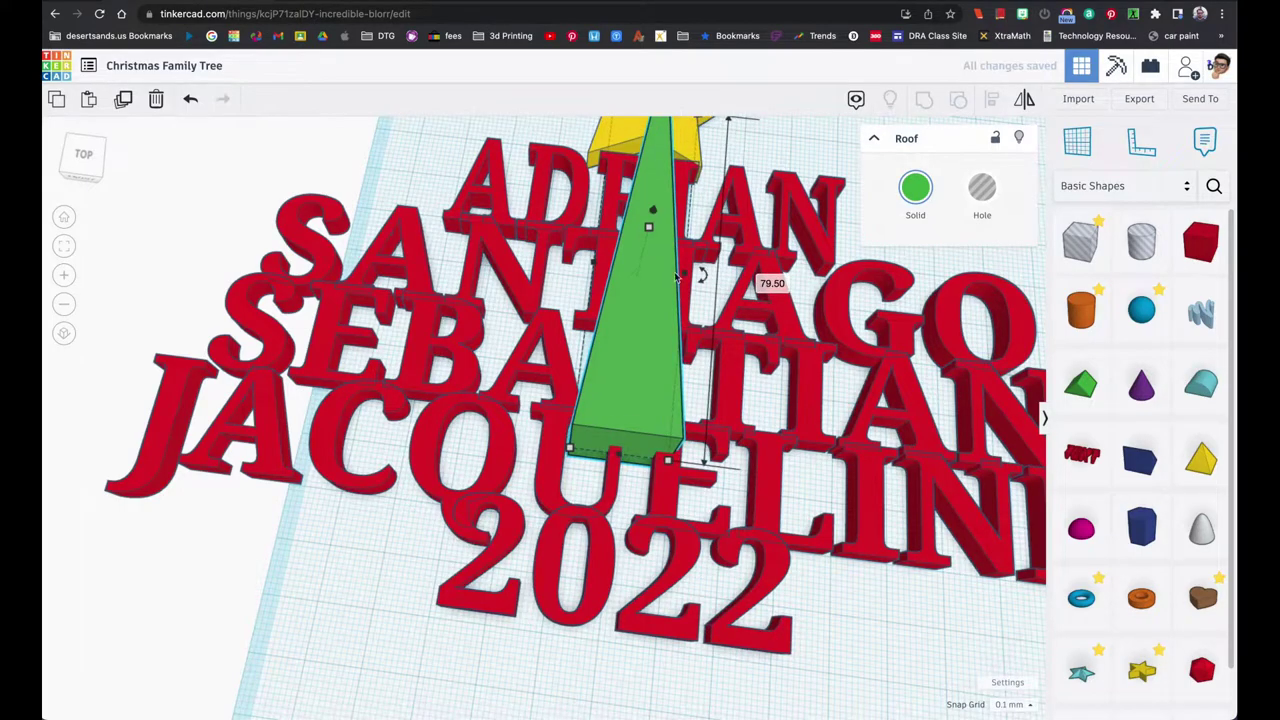
{"action": "key", "text": "f"}
{"action": "scroll", "coordinate": [574, 400], "scroll_direction": "down", "scroll_amount": 4}
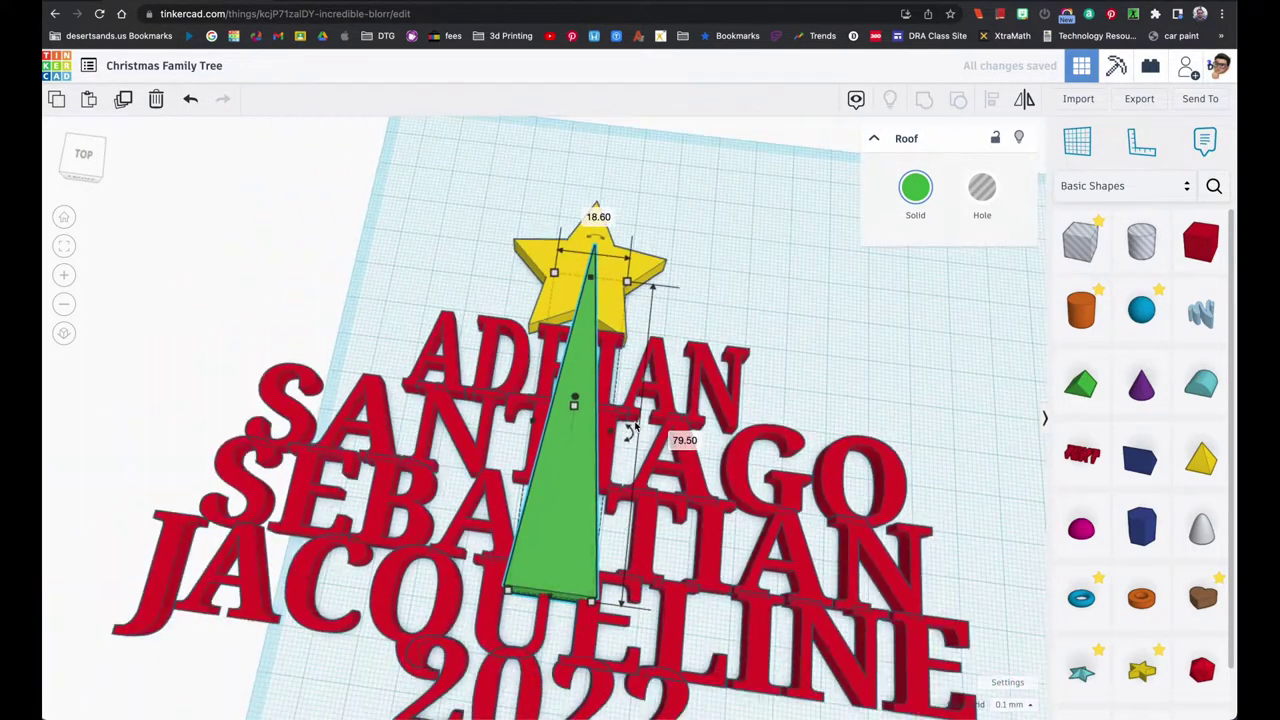
Enlarge the green triangle and position it with its tip near the star's top and its base just above 2022
{"action": "left_click_drag", "start_coordinate": [607, 541], "coordinate": [838, 652]}
{"action": "left_click_drag", "start_coordinate": [771, 583], "coordinate": [649, 508]}
{"action": "left_click_drag", "start_coordinate": [718, 585], "coordinate": [728, 612]}
{"action": "right_click_drag", "start_coordinate": [600, 406], "coordinate": [675, 516]}
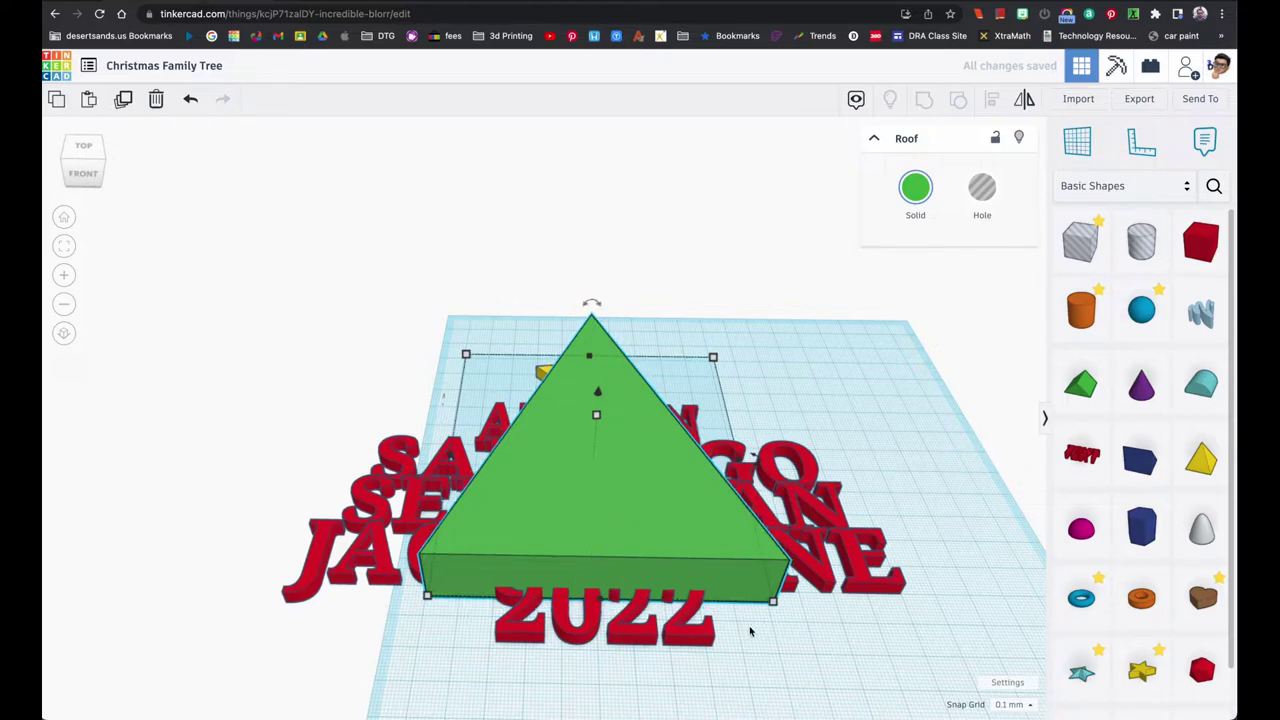
Set the thickness of the green triangle to 1 mm
{"action": "mouse_move", "coordinate": [600, 424]}
{"action": "left_click", "coordinate": [663, 437]}
{"action": "type", "text": "1"}
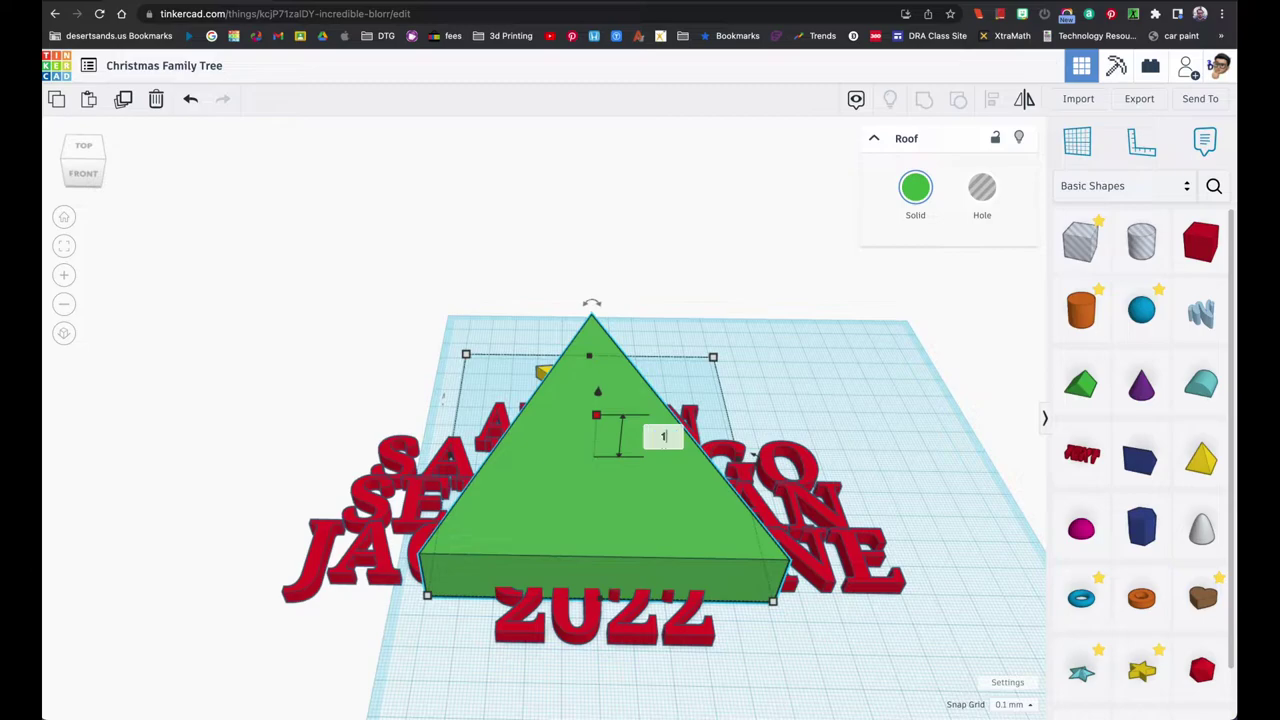
{"action": "key", "text": "Return"}
Nudge the green triangle slightly left so its tip lines up with the star's top point
{"action": "right_click_drag", "start_coordinate": [658, 456], "coordinate": [627, 457]}
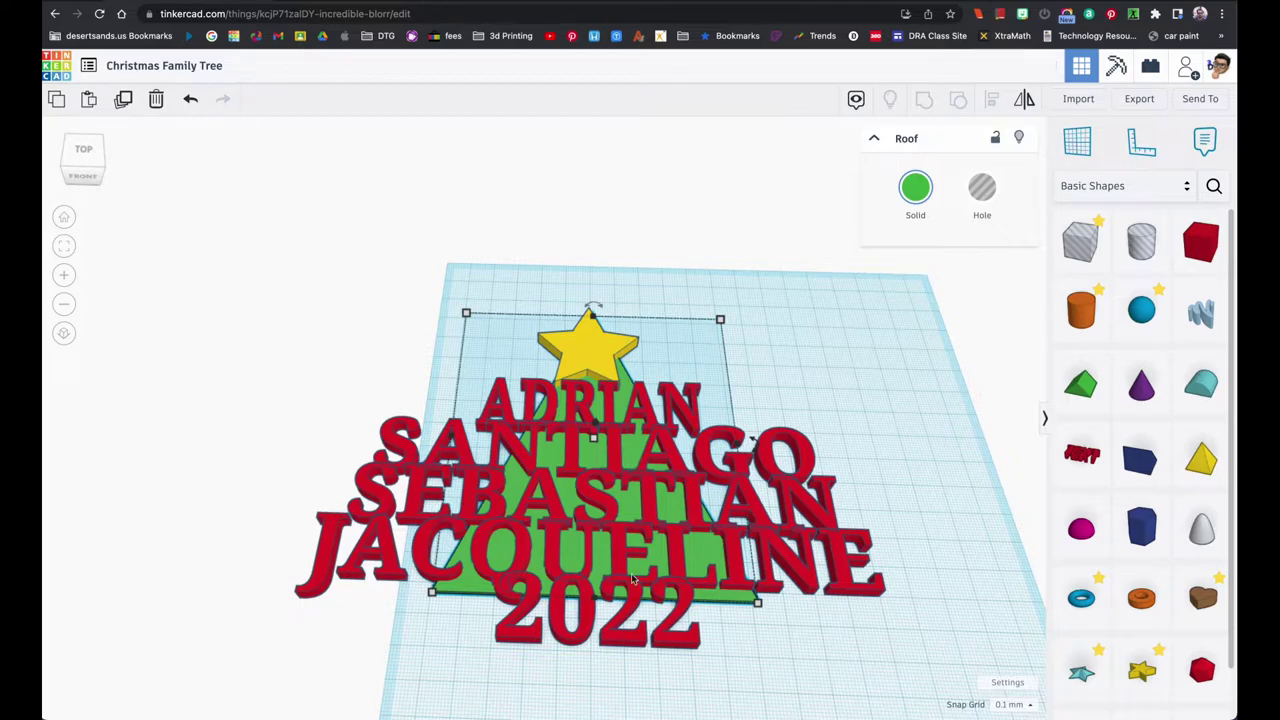
{"action": "right_click_drag", "start_coordinate": [631, 572], "coordinate": [606, 618]}
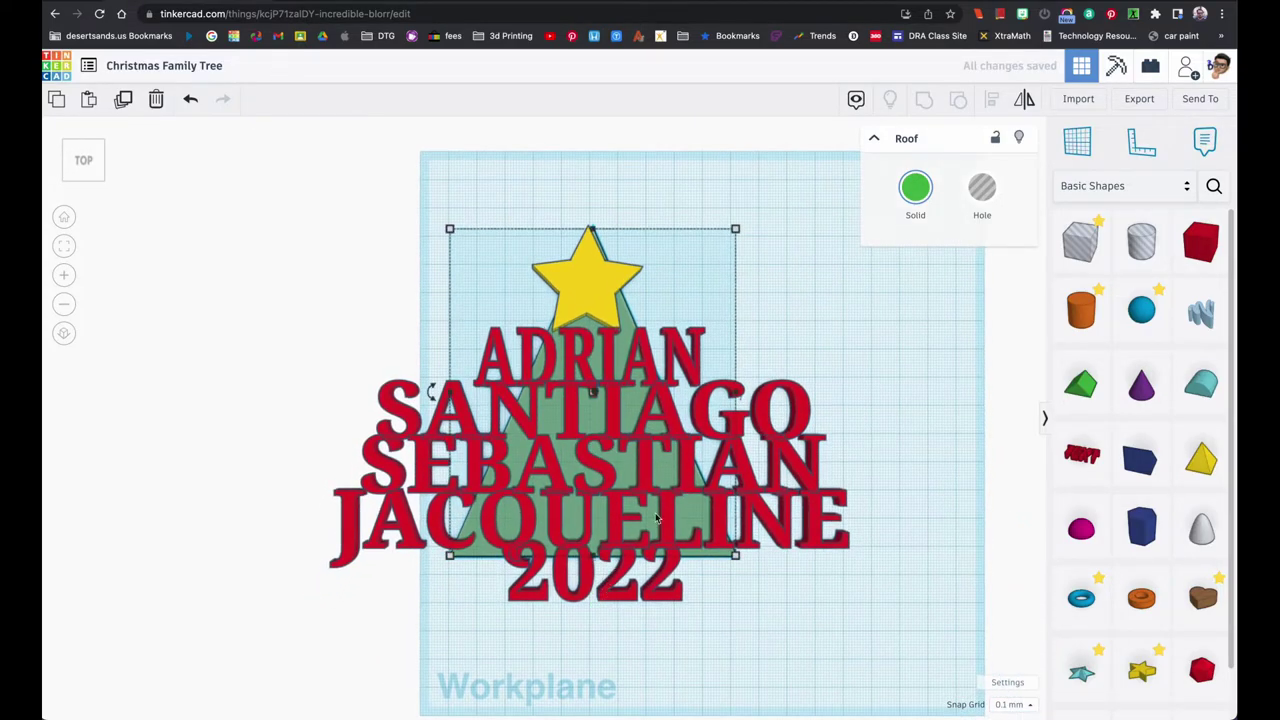
{"action": "key", "text": "Left"}
{"action": "key", "text": "Left"}
{"action": "key", "text": "Left"}
{"action": "key", "text": "Left"}
{"action": "key", "text": "Left"}
{"action": "key", "text": "Left"}
{"action": "key", "text": "Left"}
{"action": "key", "text": "Left"}
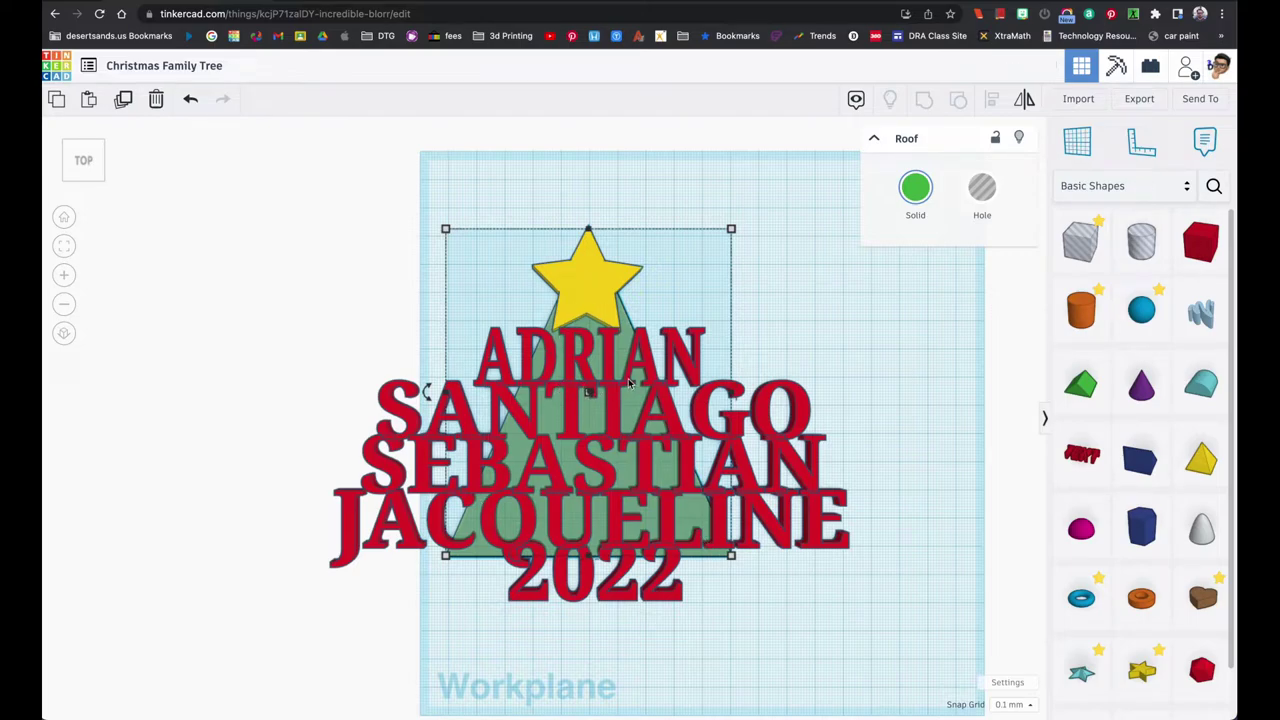
{"action": "left_click", "coordinate": [778, 355]}
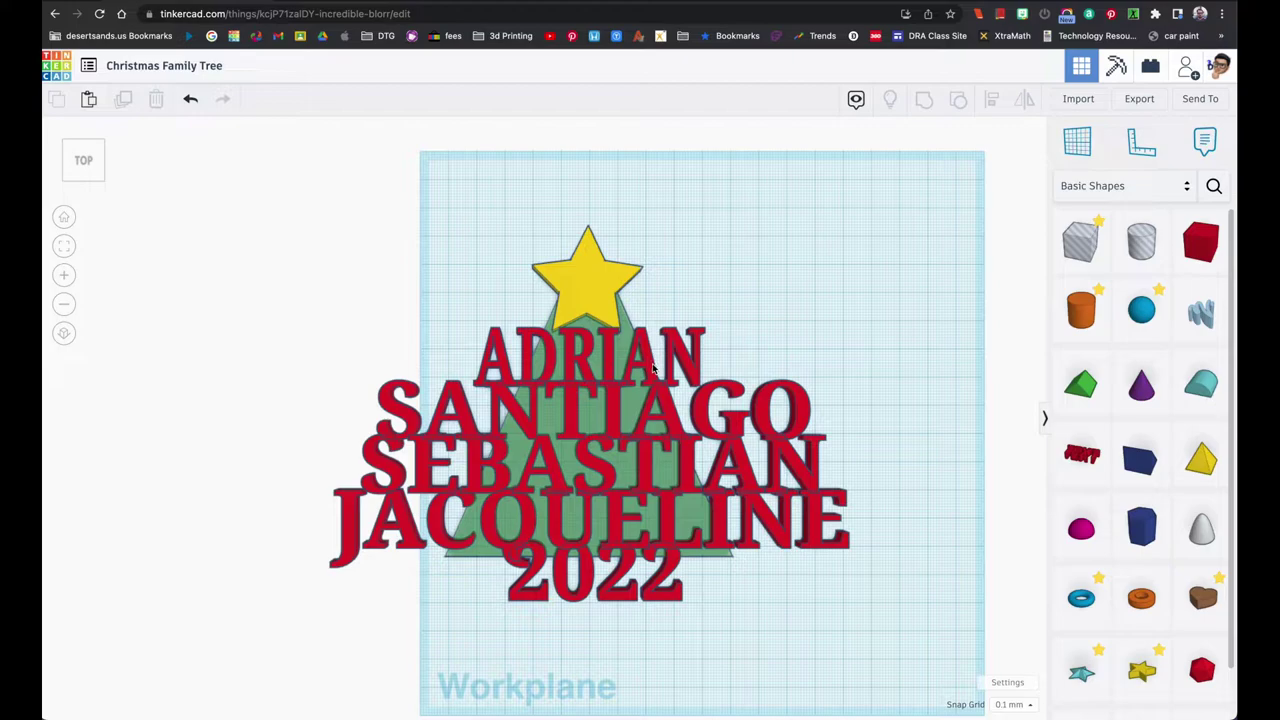
Set the width of the first name under the star to 70 mm and nudge it right to recentre it
{"action": "left_click", "coordinate": [653, 368]}
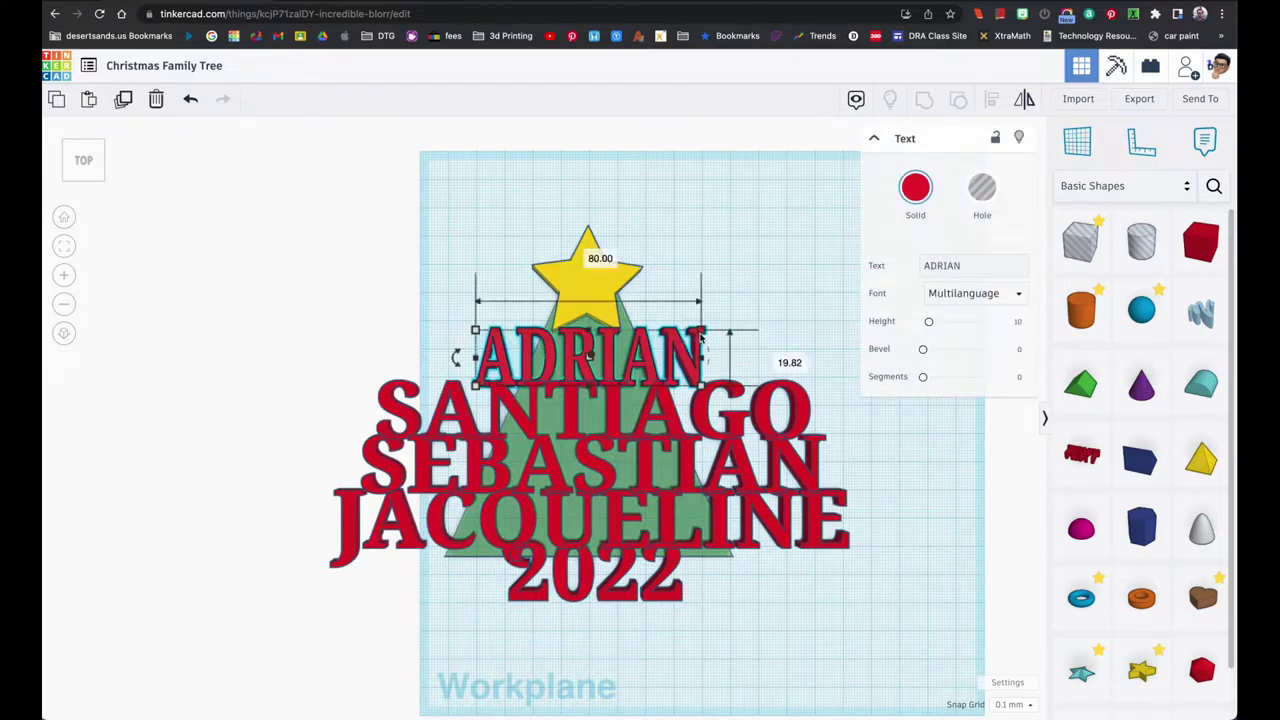
{"action": "left_click", "coordinate": [590, 256]}
{"action": "type", "text": "70"}
{"action": "key", "text": "Return"}
{"action": "key", "text": "Right"}
{"action": "key", "text": "Right"}
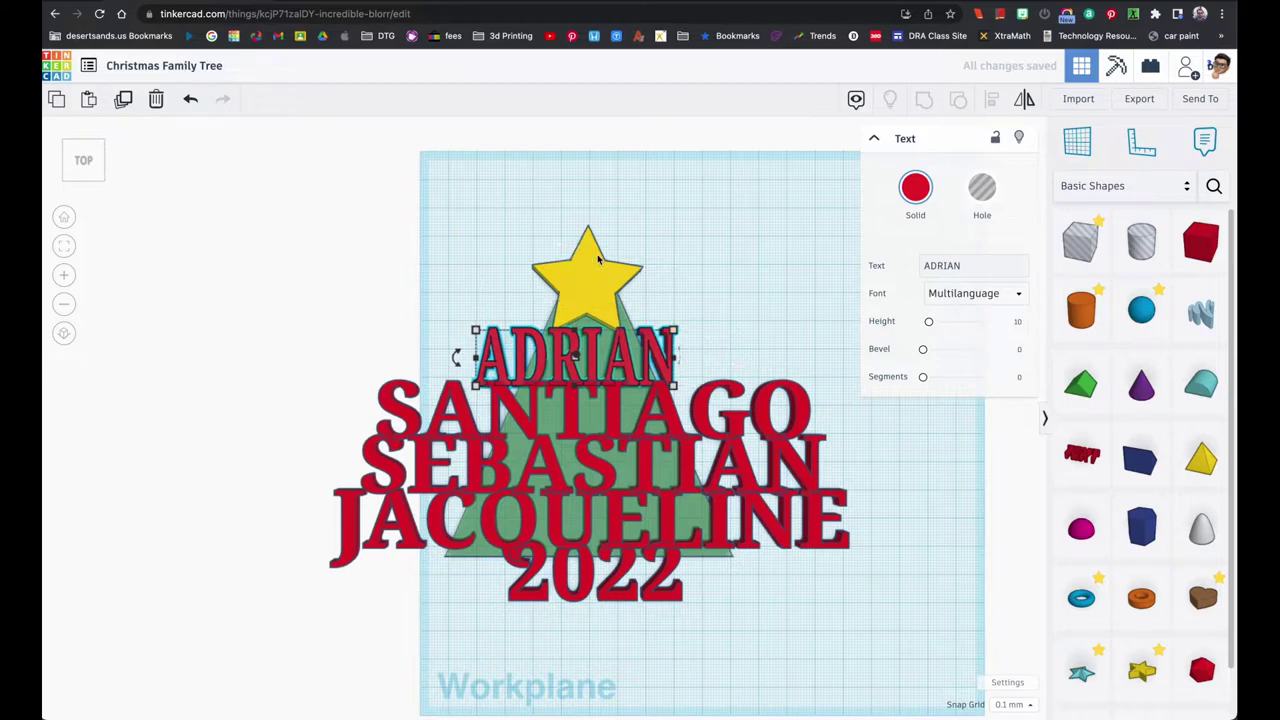
{"action": "key", "text": "Right"}
{"action": "key", "text": "Right"}
{"action": "key", "text": "Right"}
{"action": "key", "text": "Right"}
{"action": "key", "text": "Right"}
{"action": "key", "text": "Right"}
{"action": "key", "text": "Right"}
{"action": "key", "text": "Right"}
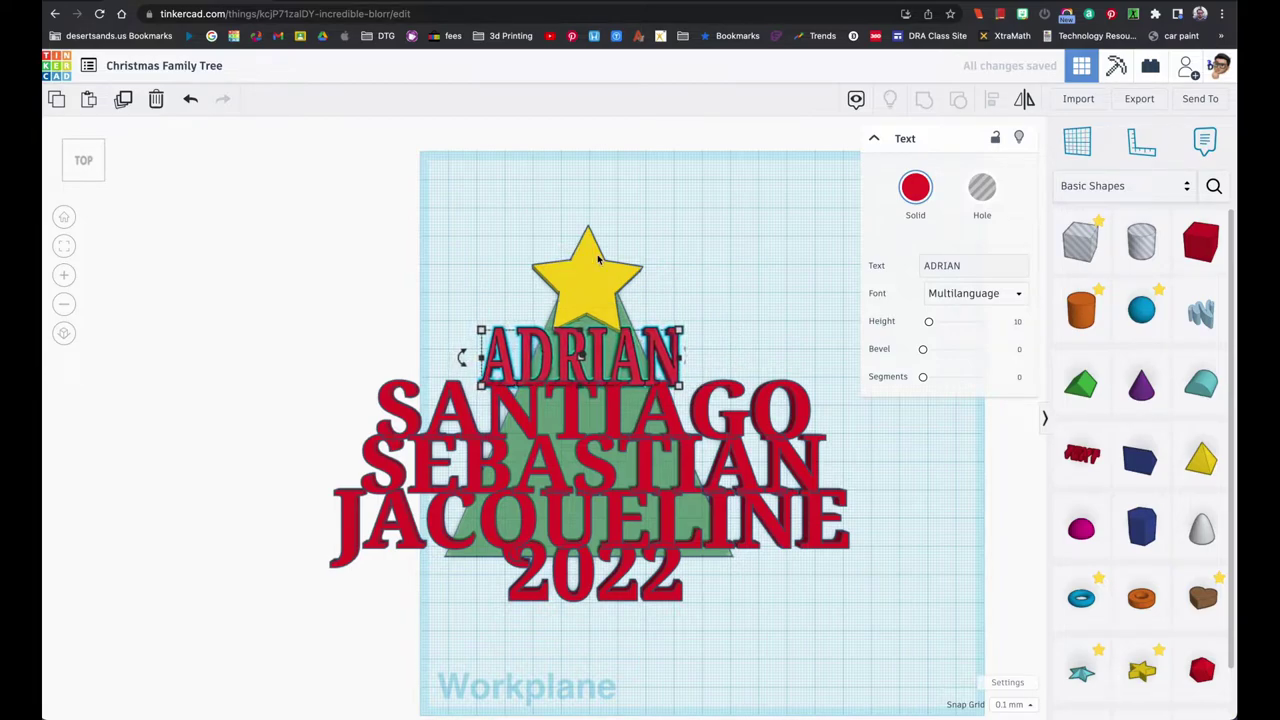
{"action": "key", "text": "Right"}
{"action": "key", "text": "Right"}
{"action": "key", "text": "Right"}
{"action": "key", "text": "Right"}
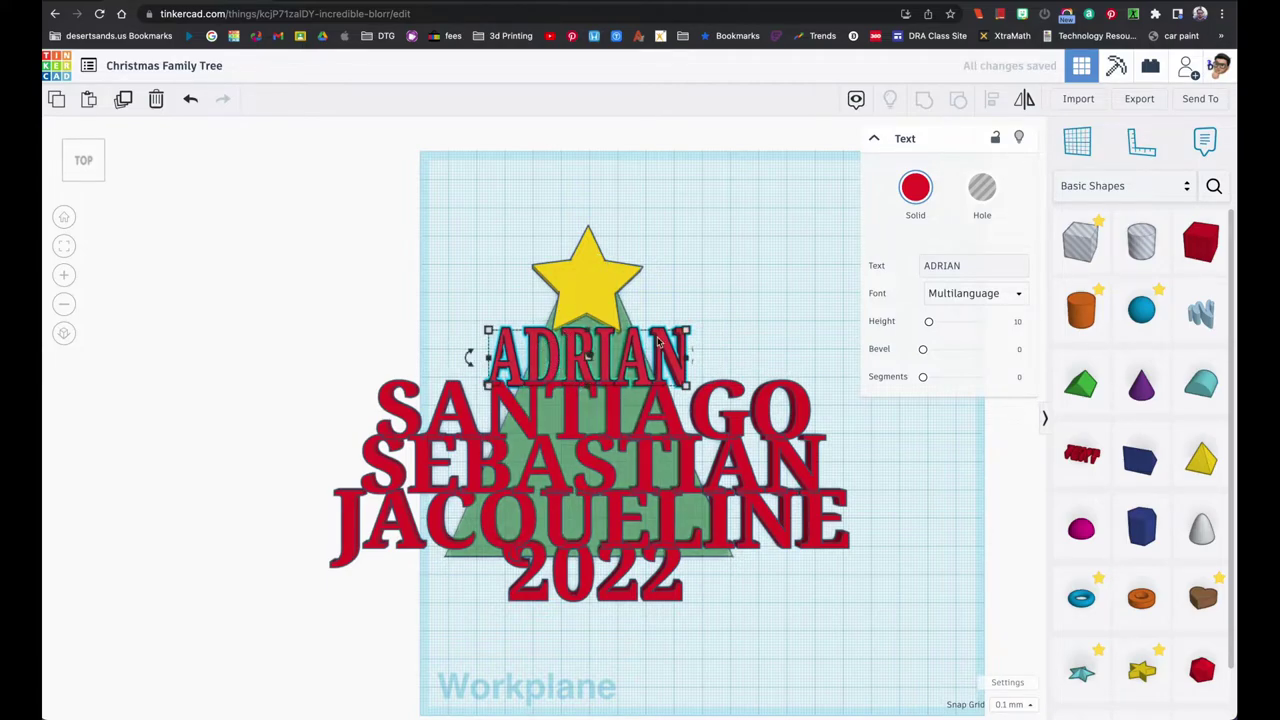
Set the width of the second name under the star to 80 mm
{"action": "left_click", "coordinate": [613, 412]}
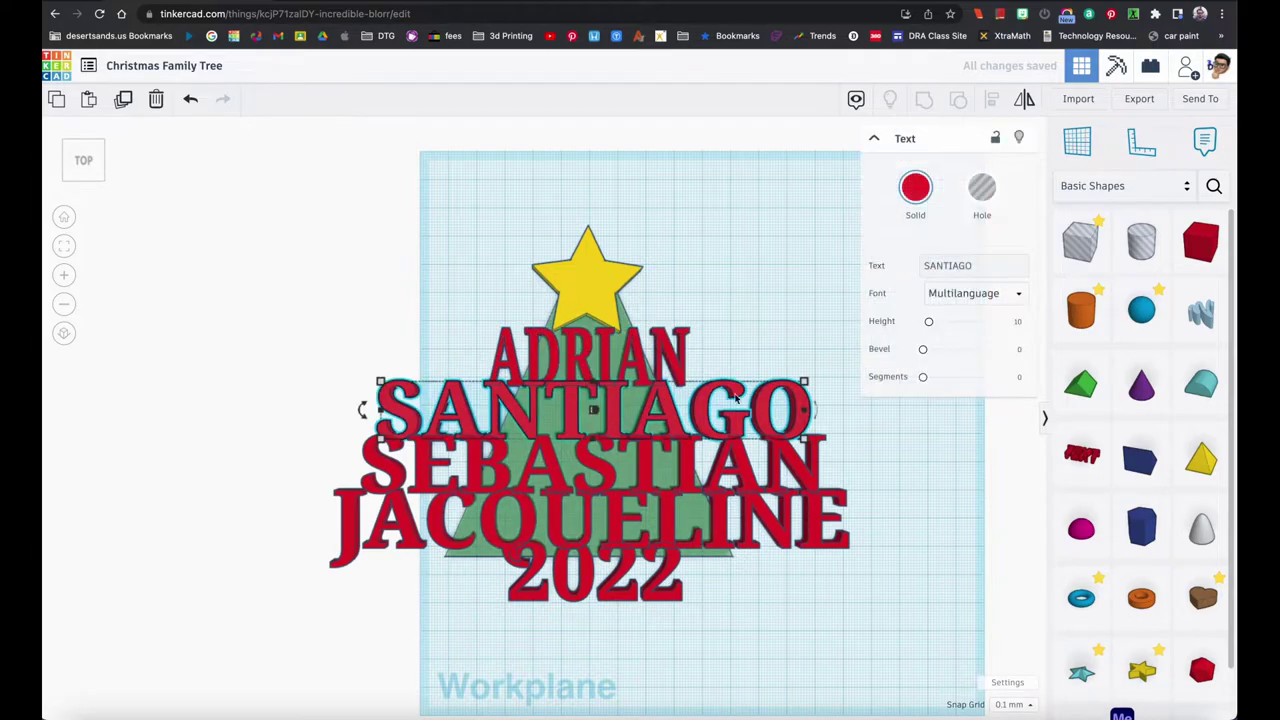
{"action": "left_click", "coordinate": [592, 309]}
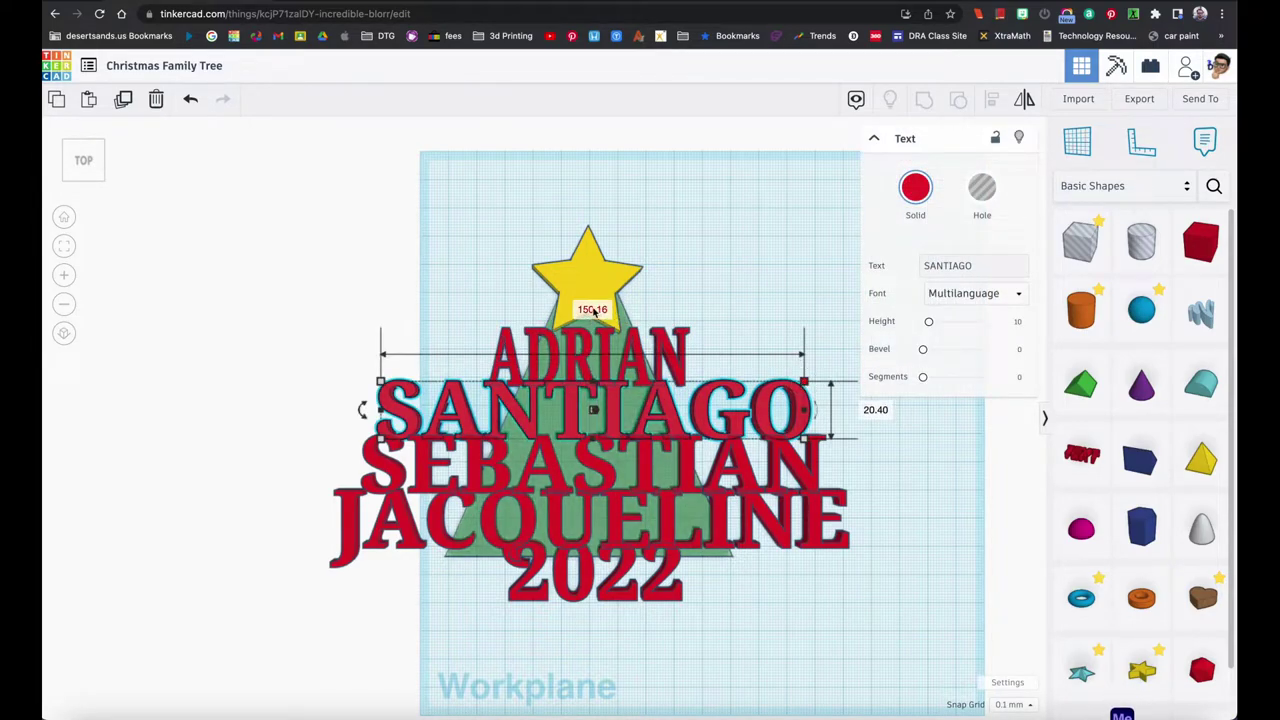
{"action": "type", "text": "80"}
{"action": "key", "text": "Return"}
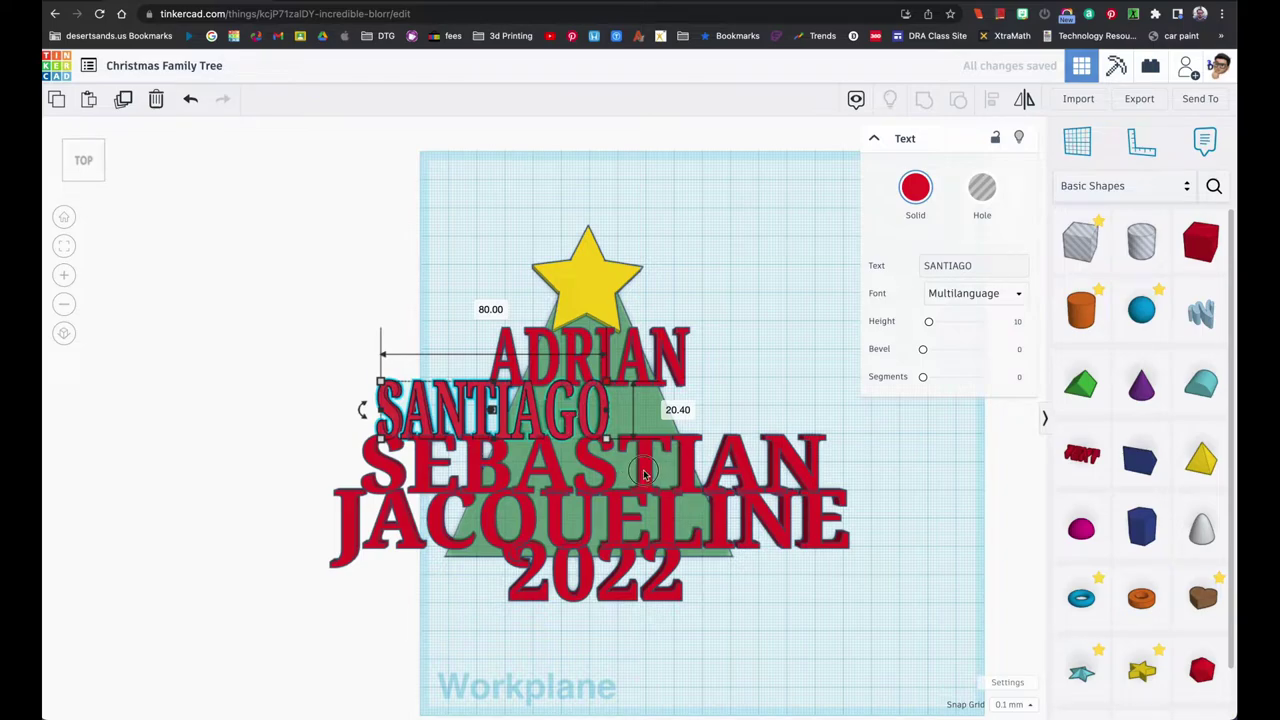
Set the width of the third name under the star to 90 mm
{"action": "left_click", "coordinate": [735, 458]}
{"action": "mouse_move", "coordinate": [822, 436]}
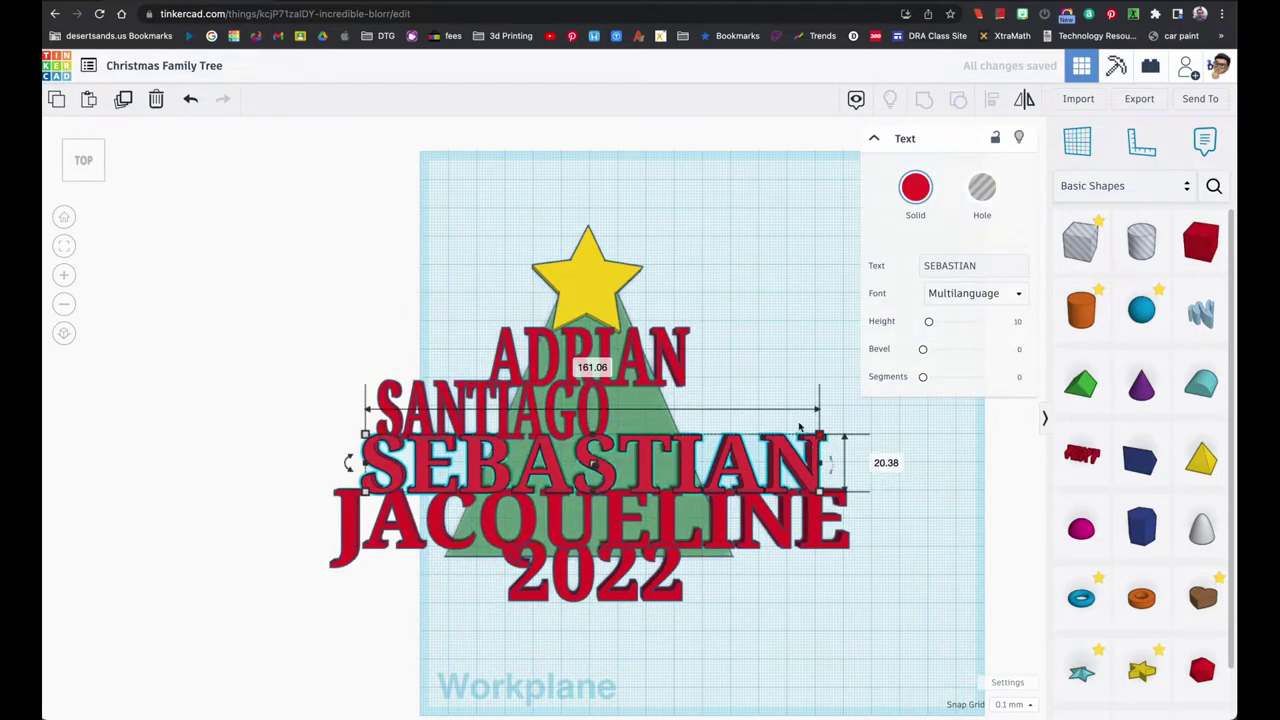
{"action": "left_click", "coordinate": [592, 367]}
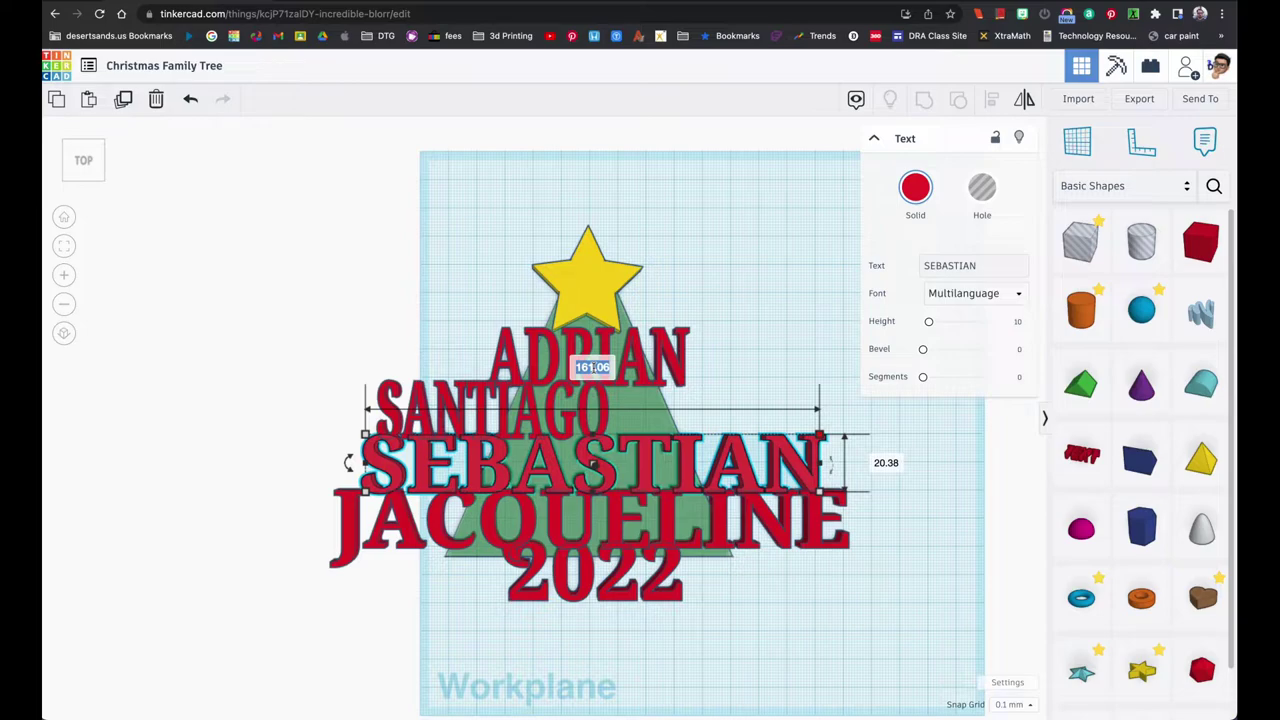
{"action": "key", "text": "Return"}
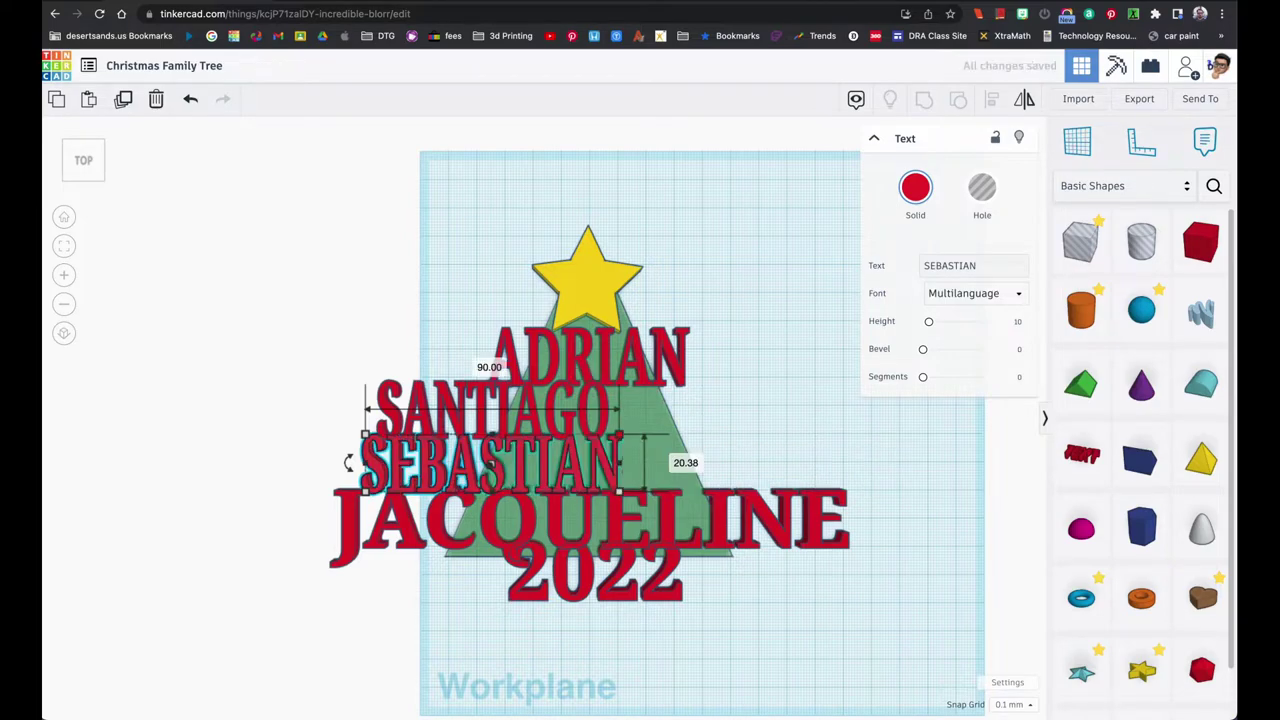
Set the width of the fourth name, directly above the year, to 100 mm
{"action": "left_click", "coordinate": [727, 533]}
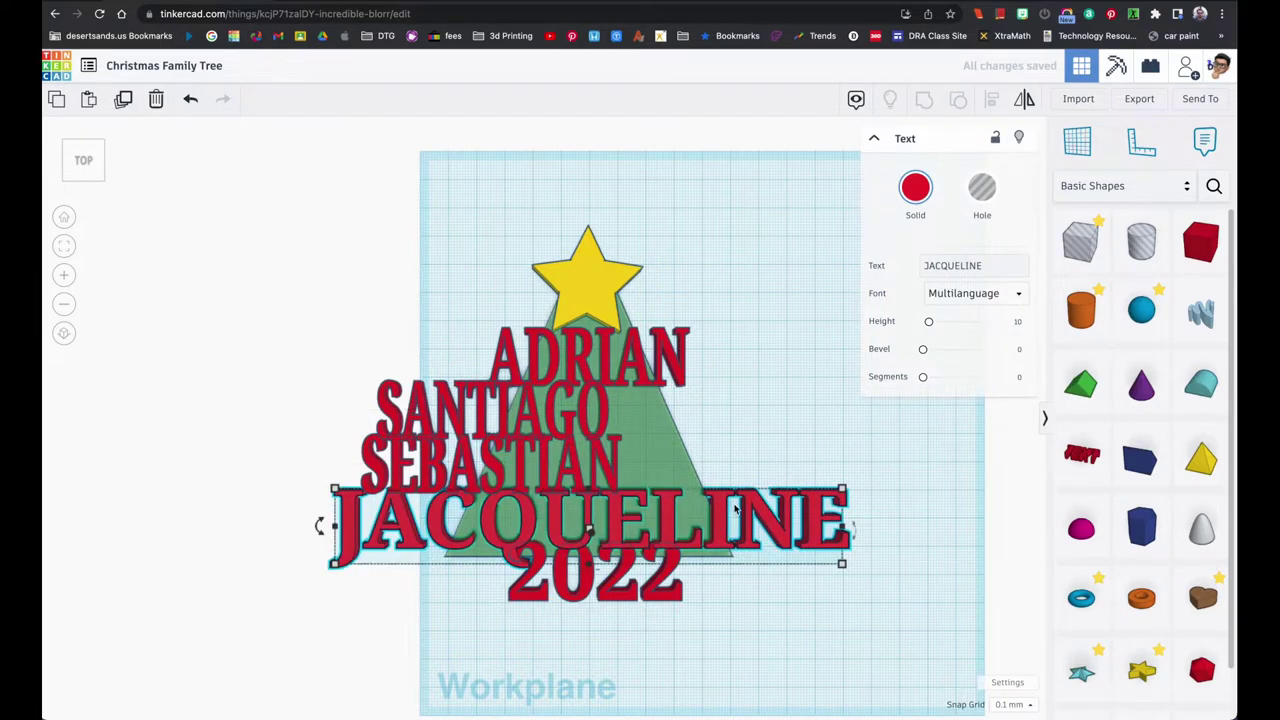
{"action": "left_click", "coordinate": [601, 430]}
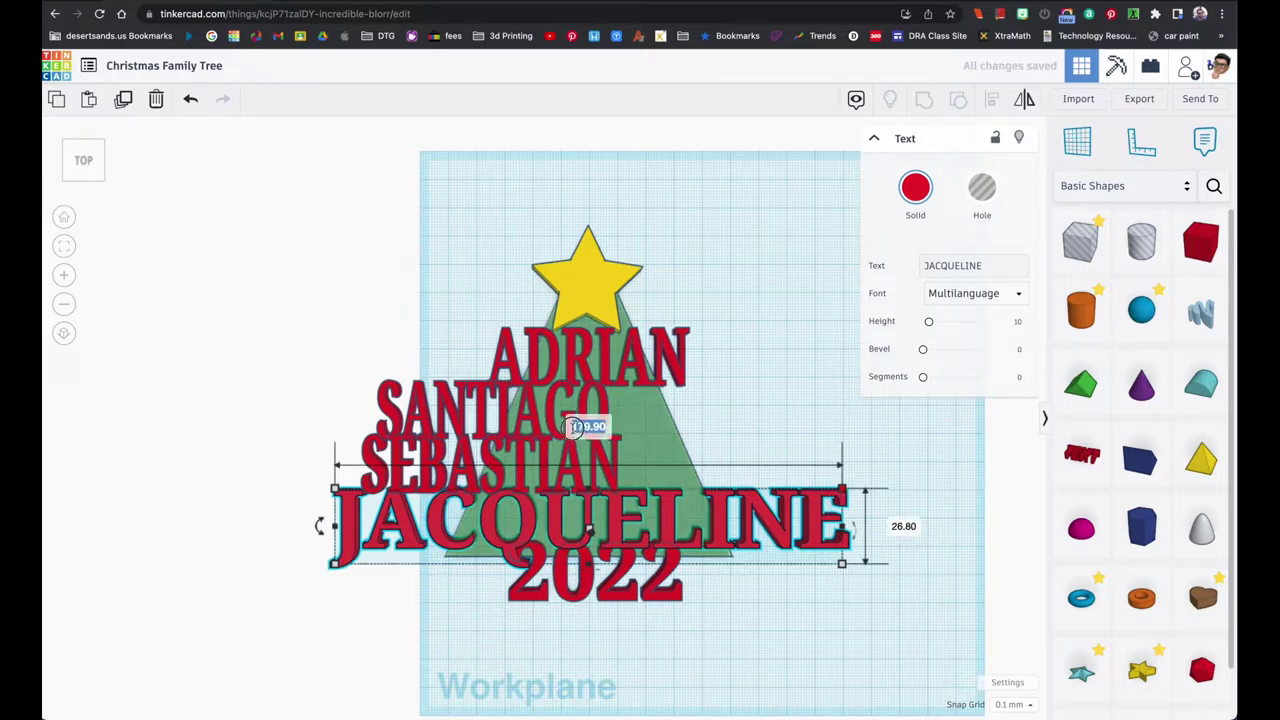
{"action": "type", "text": "100"}
{"action": "key", "text": "Return"}
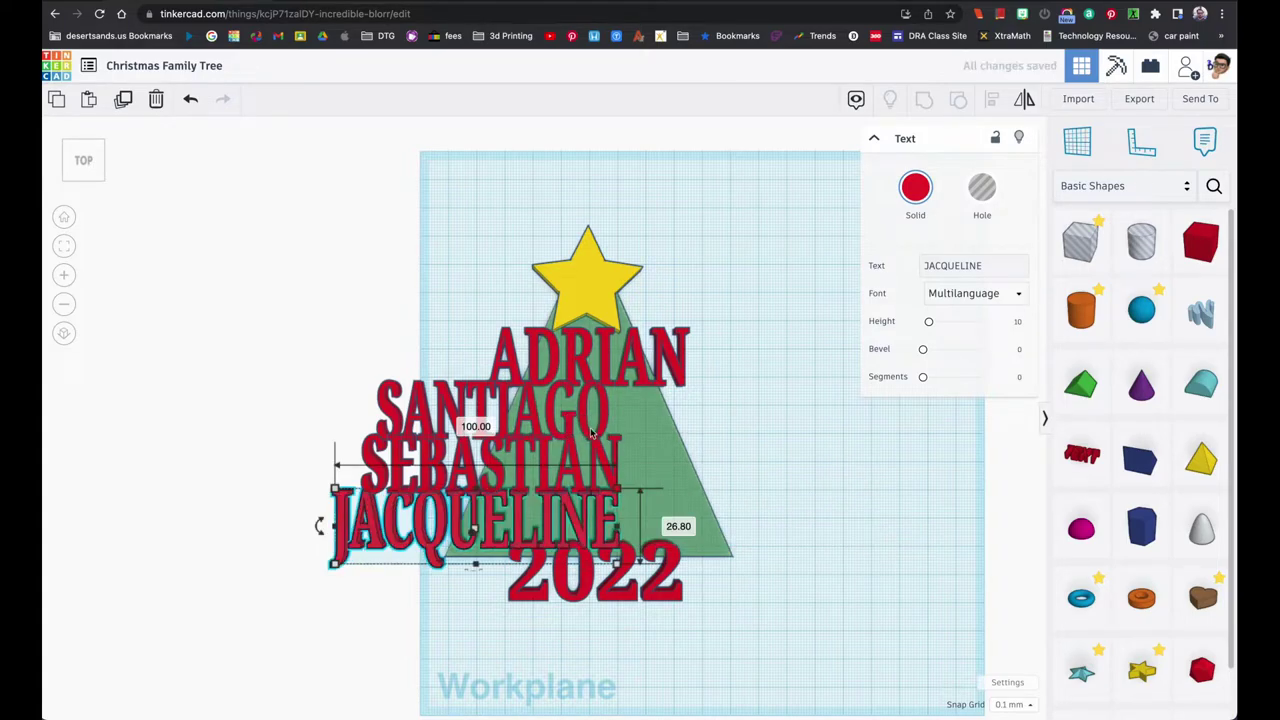
Check the first name's width and try a width of 50 mm for the 2022 text
{"action": "left_click", "coordinate": [668, 565]}
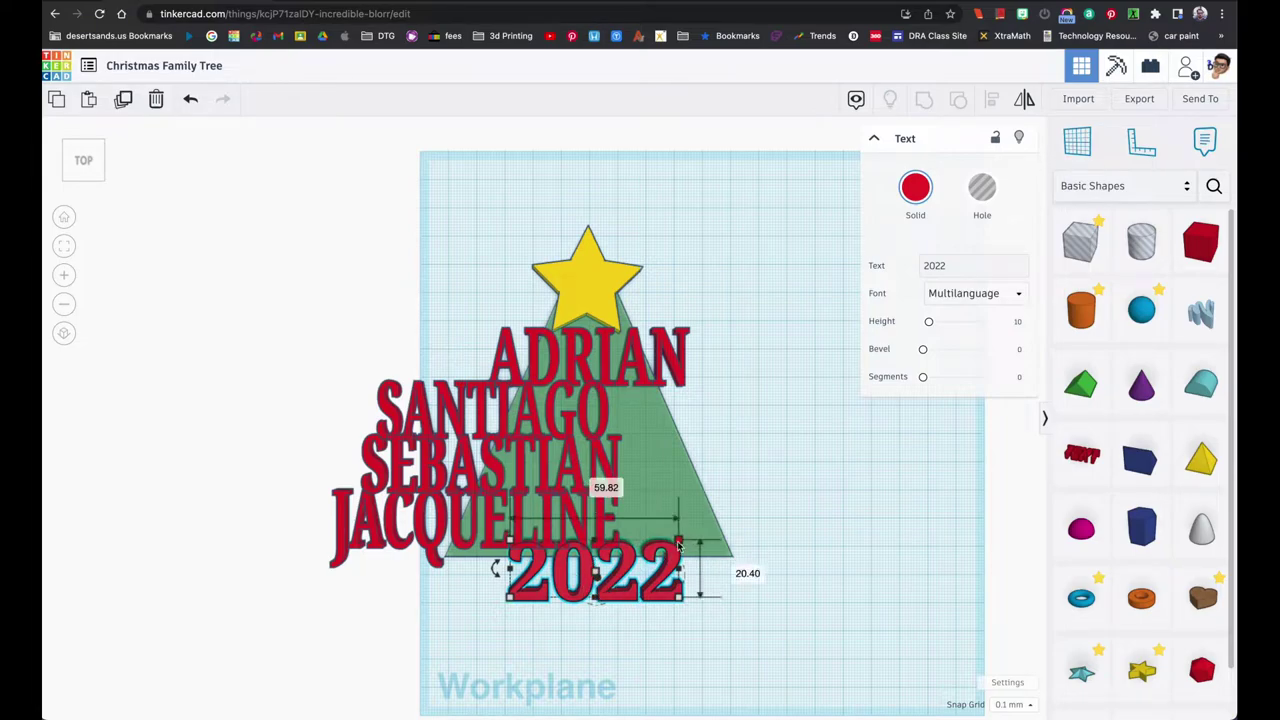
{"action": "left_click", "coordinate": [577, 349]}
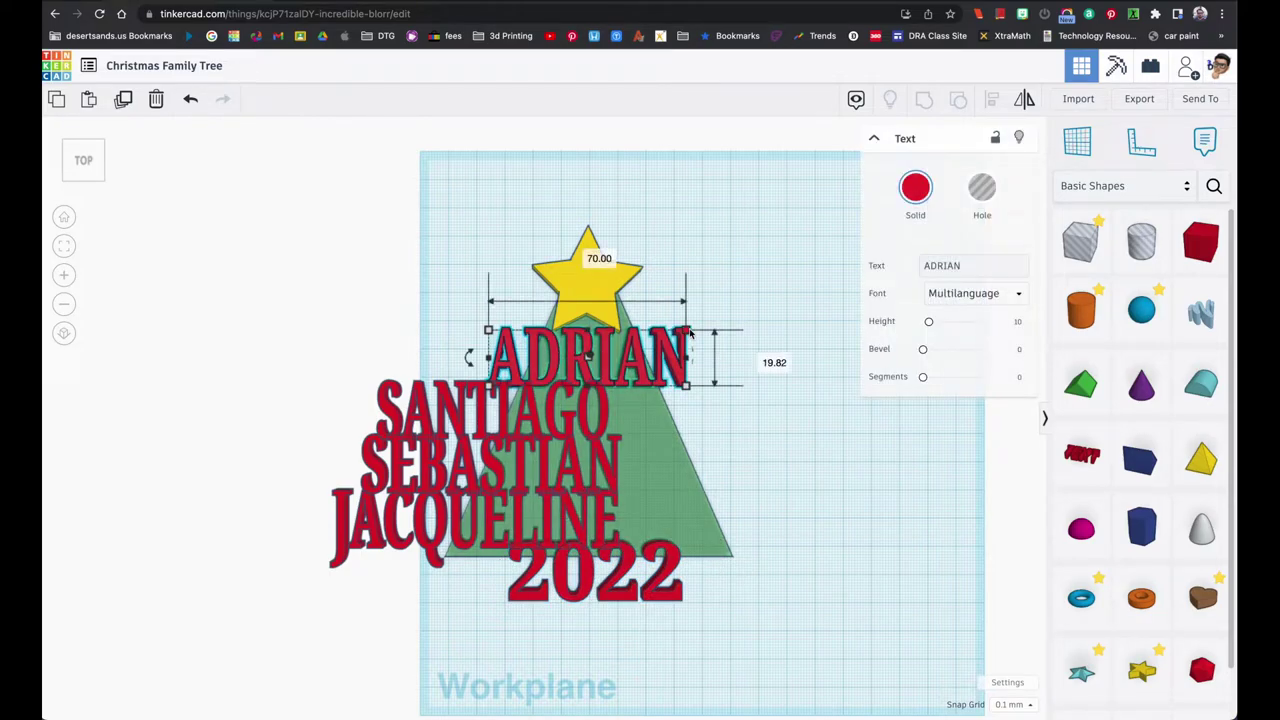
{"action": "left_click", "coordinate": [678, 545]}
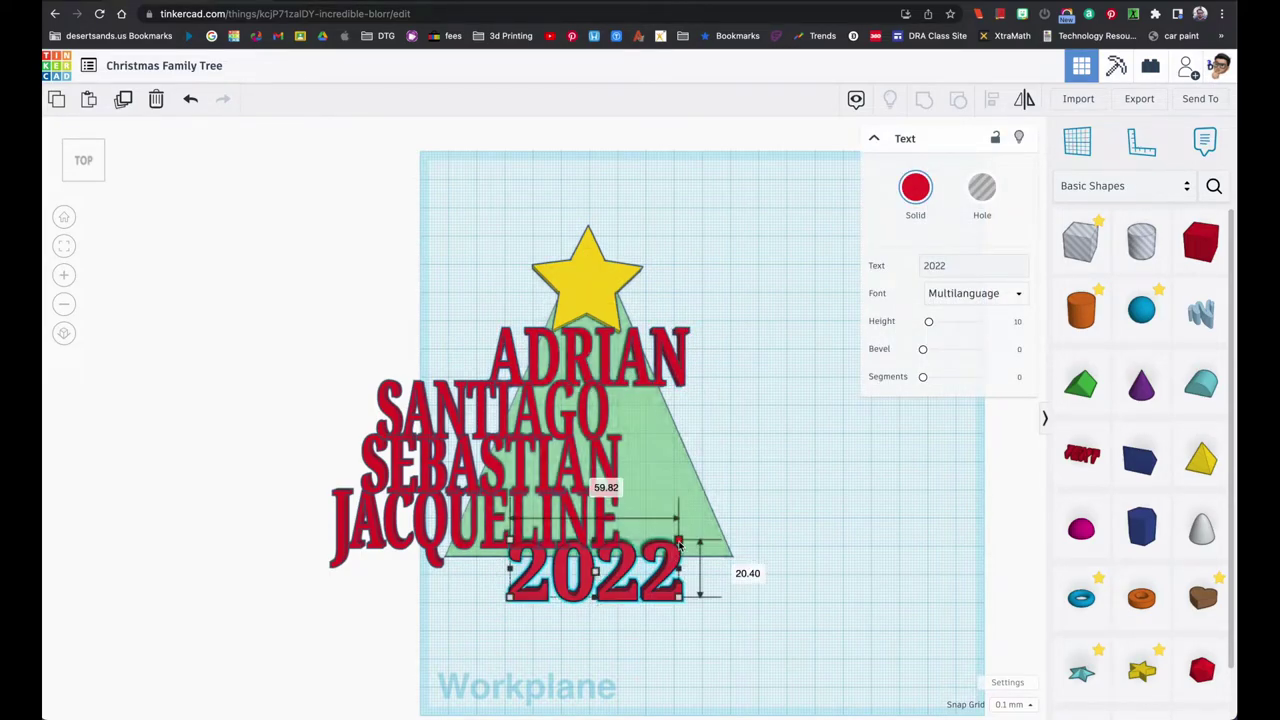
{"action": "left_click", "coordinate": [606, 487]}
{"action": "type", "text": "50"}
{"action": "key", "text": "Return"}
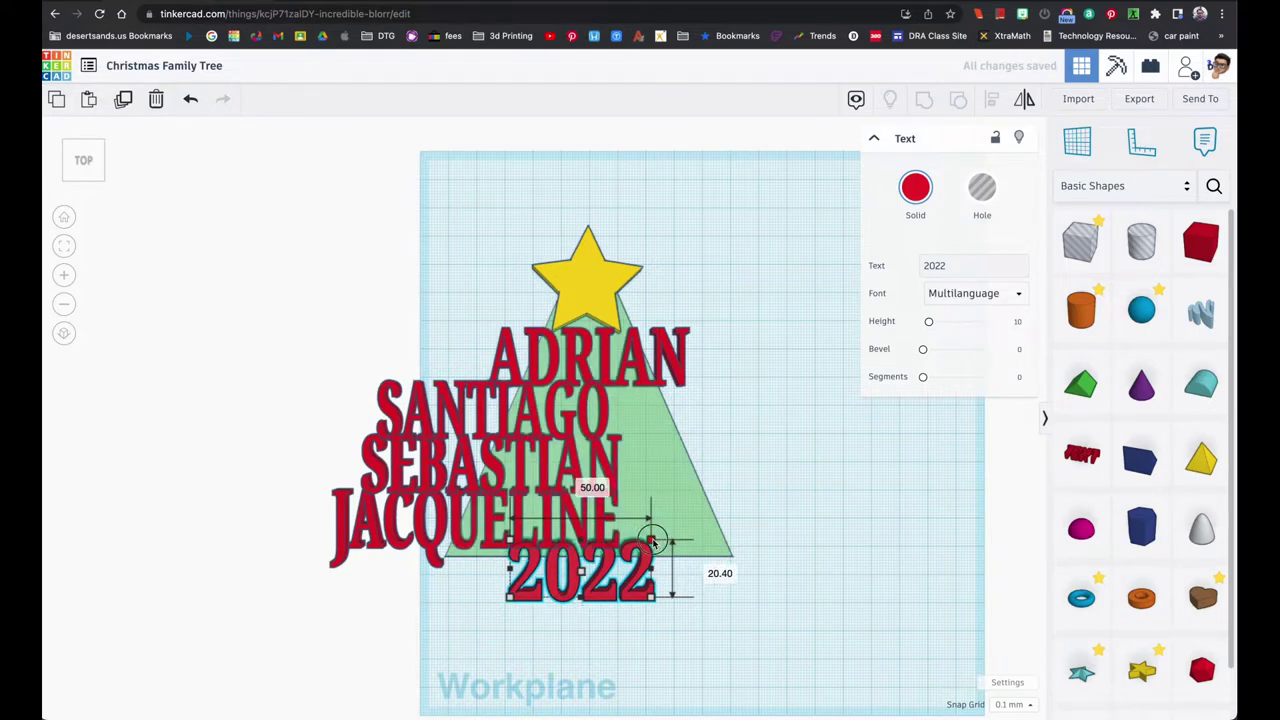
Set the width of the 2022 text to 40 mm
{"action": "left_click", "coordinate": [590, 484]}
{"action": "type", "text": "40"}
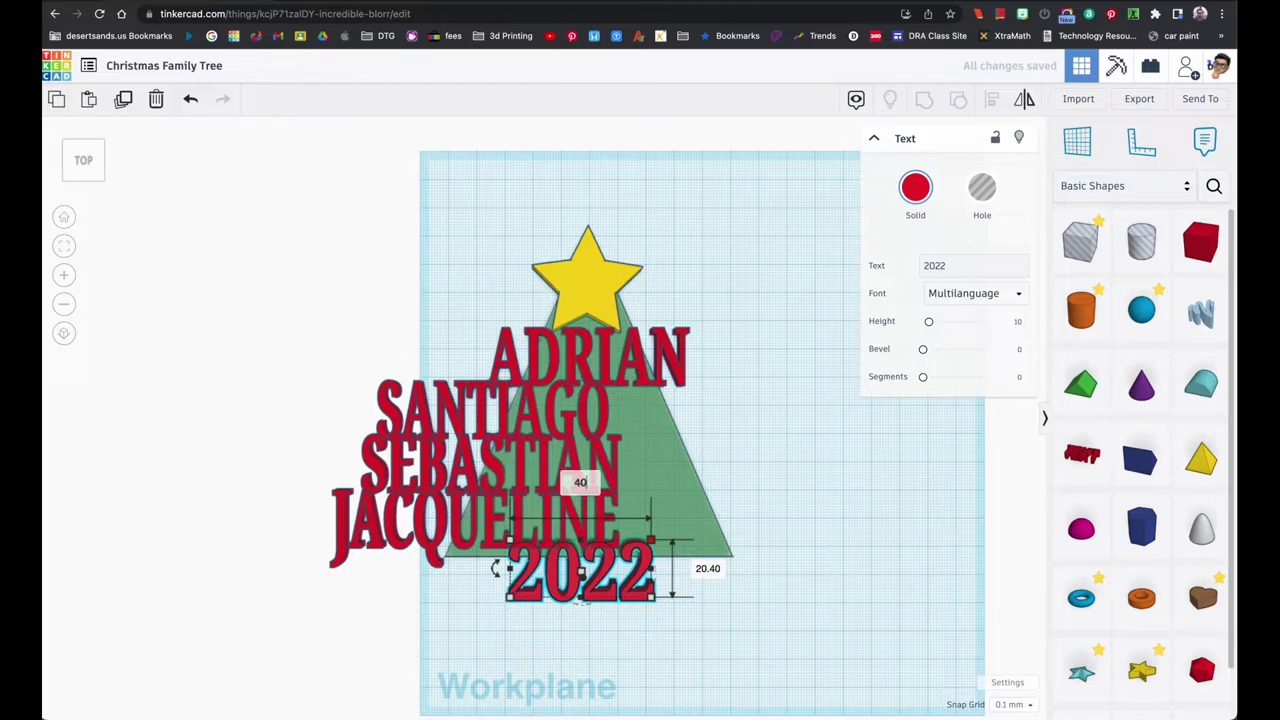
{"action": "key", "text": "Return"}
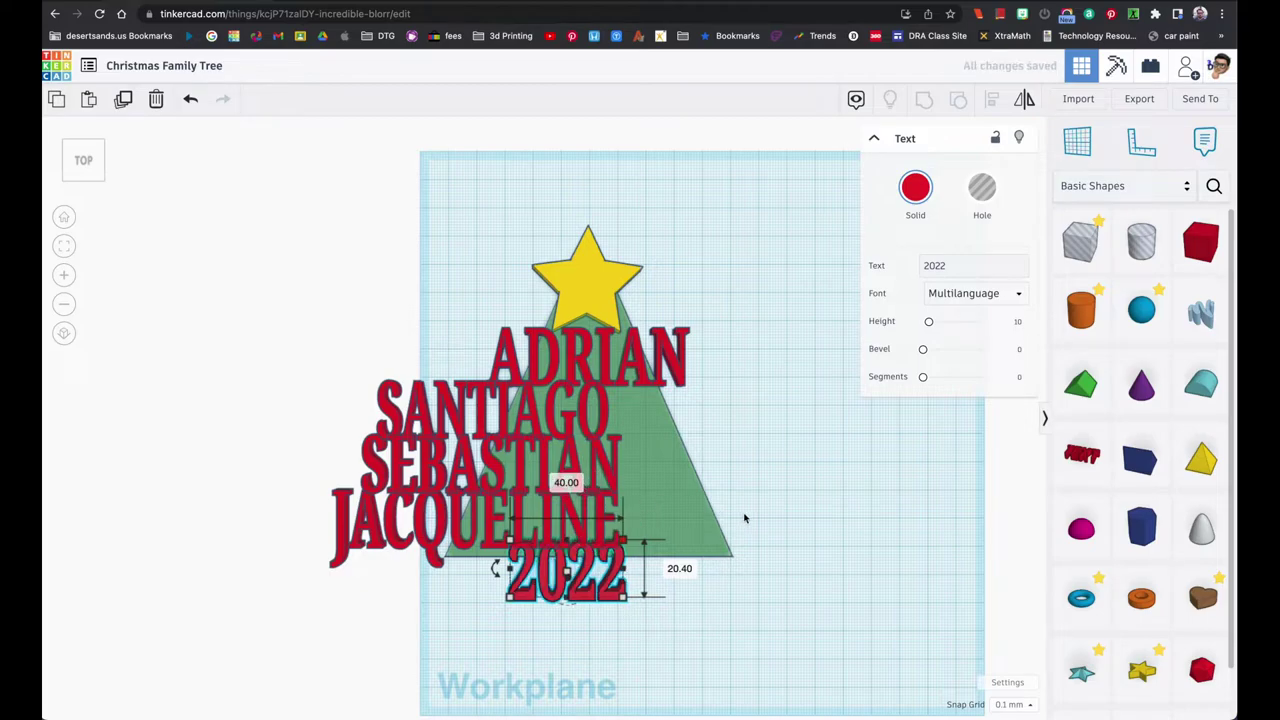
{"action": "left_click", "coordinate": [751, 465]}
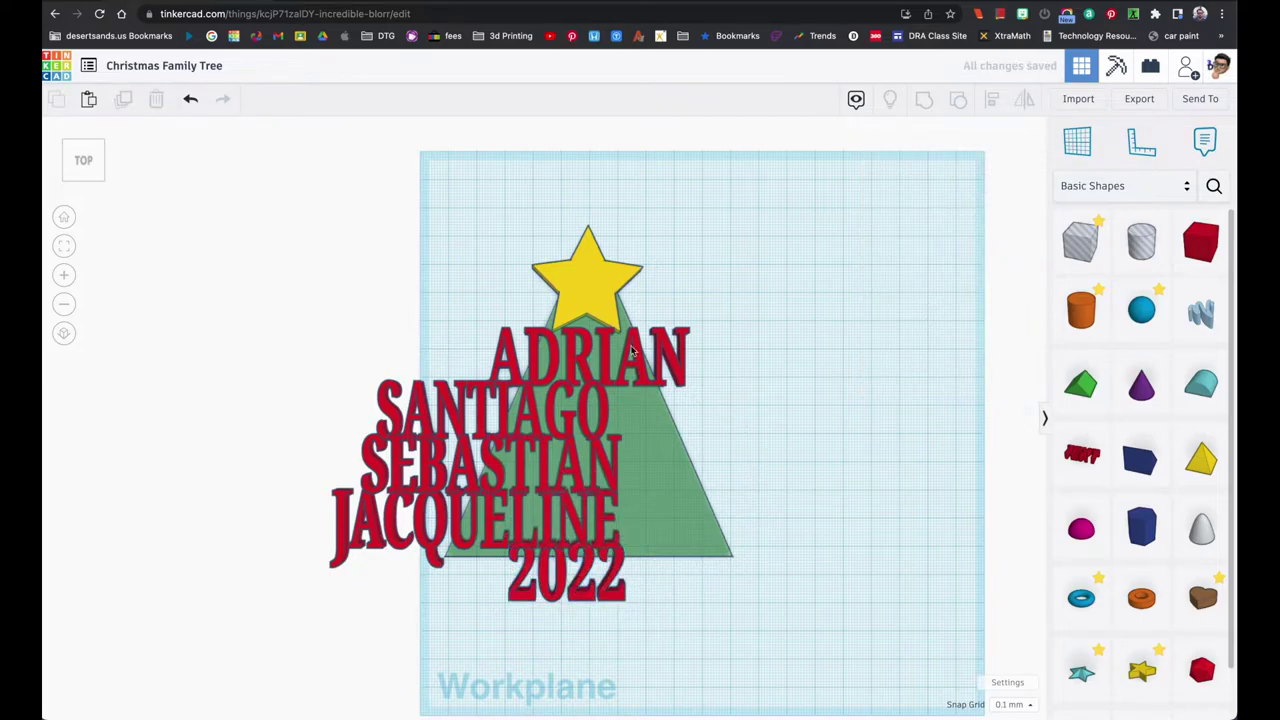
{"action": "left_click", "coordinate": [468, 245]}
{"action": "left_click_drag", "start_coordinate": [468, 245], "coordinate": [689, 617]}
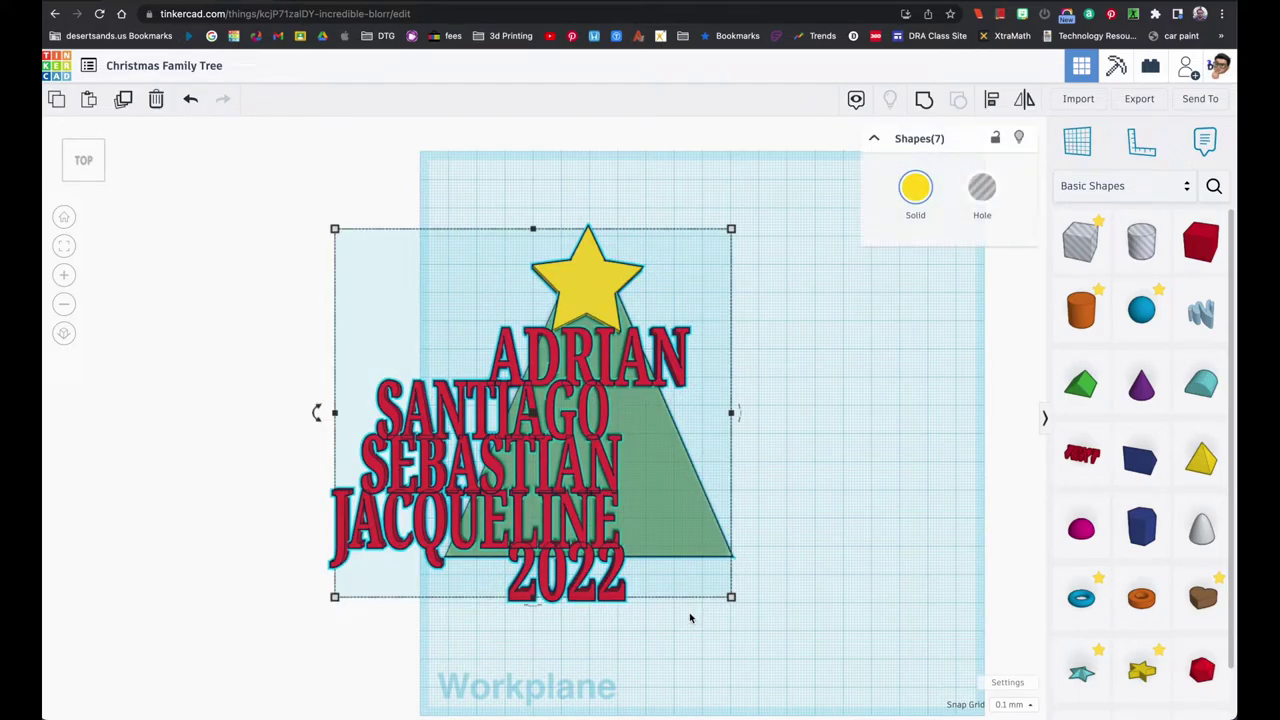
{"action": "left_click", "coordinate": [480, 291]}
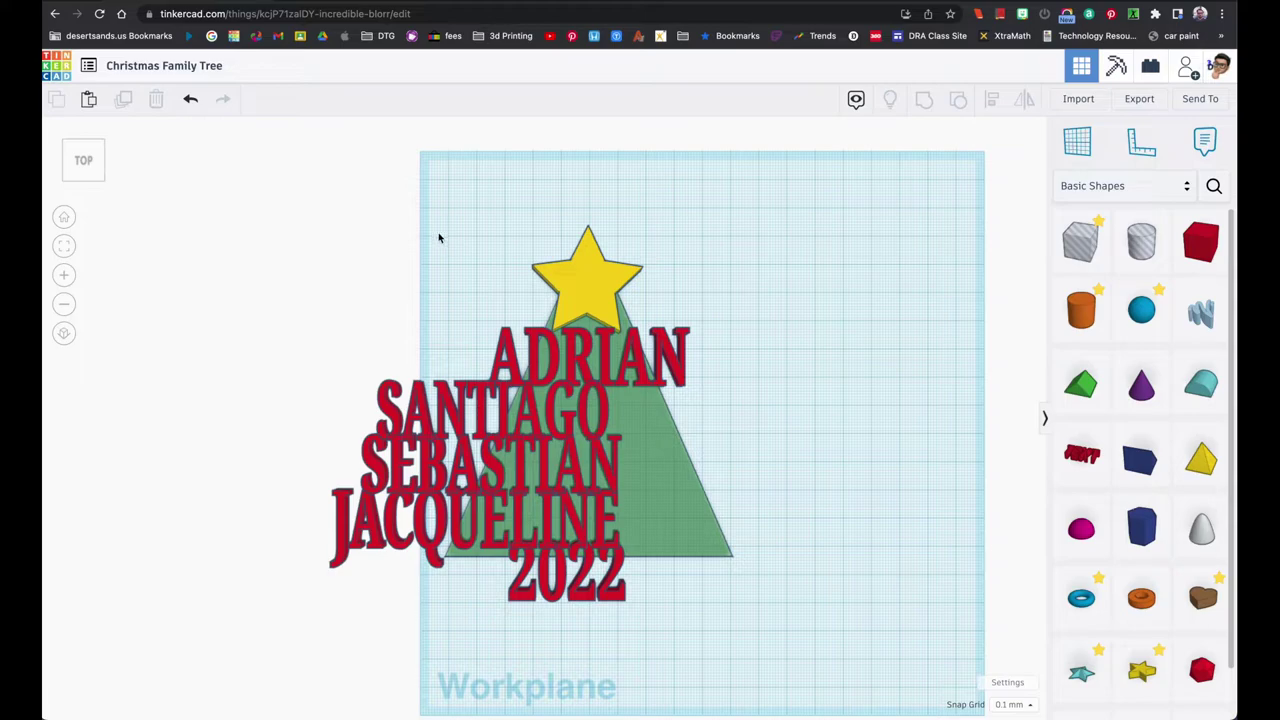
{"action": "left_click_drag", "start_coordinate": [435, 234], "coordinate": [717, 600]}
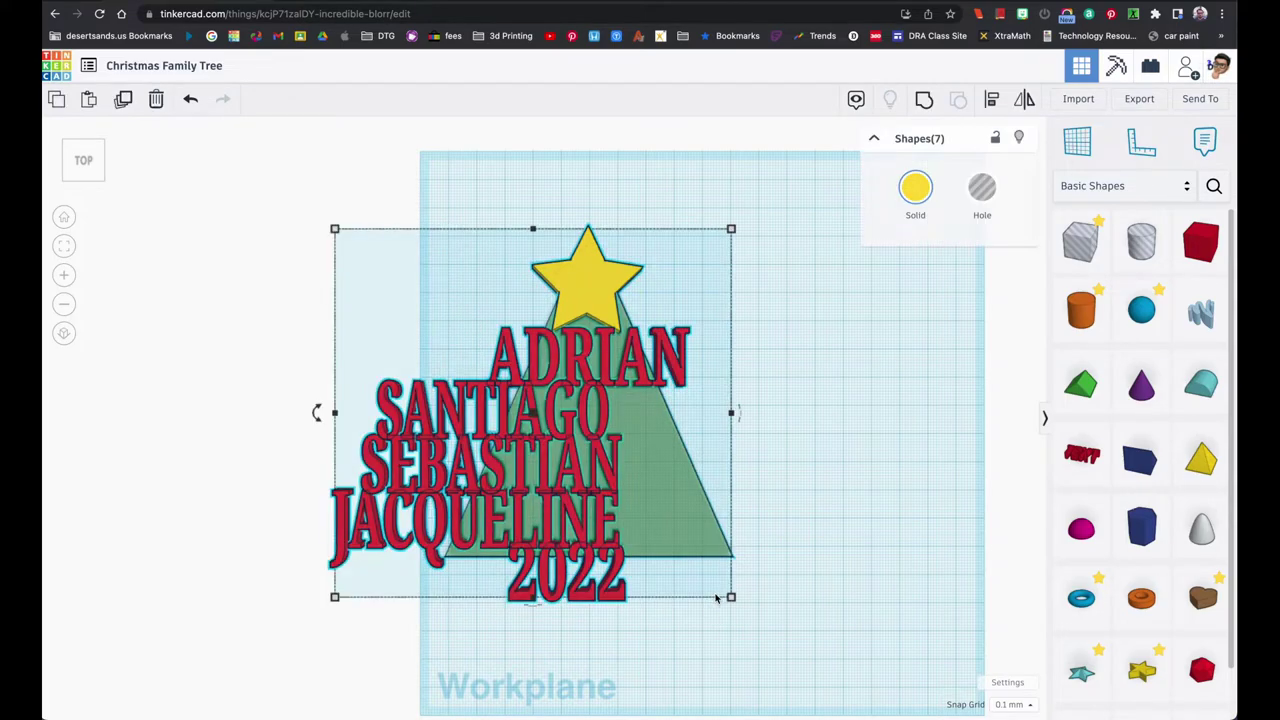
{"action": "left_click", "coordinate": [808, 513]}
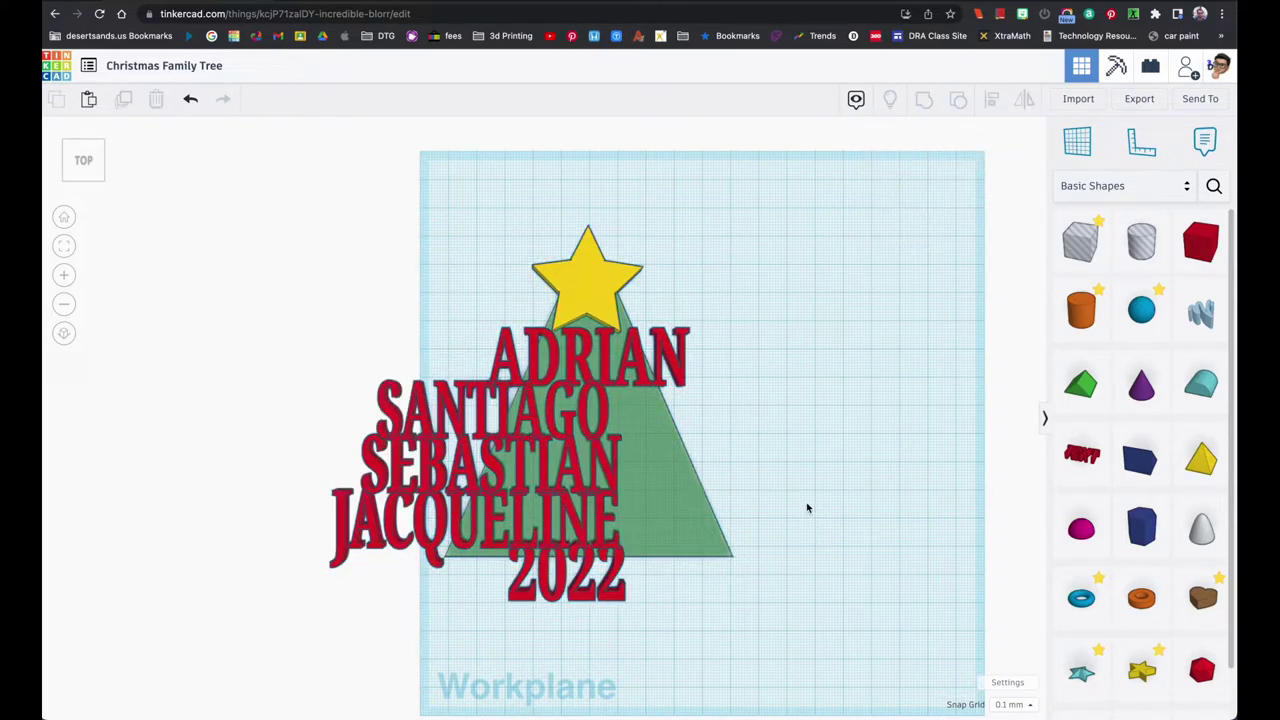
Select all seven shapes and align them on a common horizontal centre so the tree is symmetrical
{"action": "key", "text": "ctrl+a"}
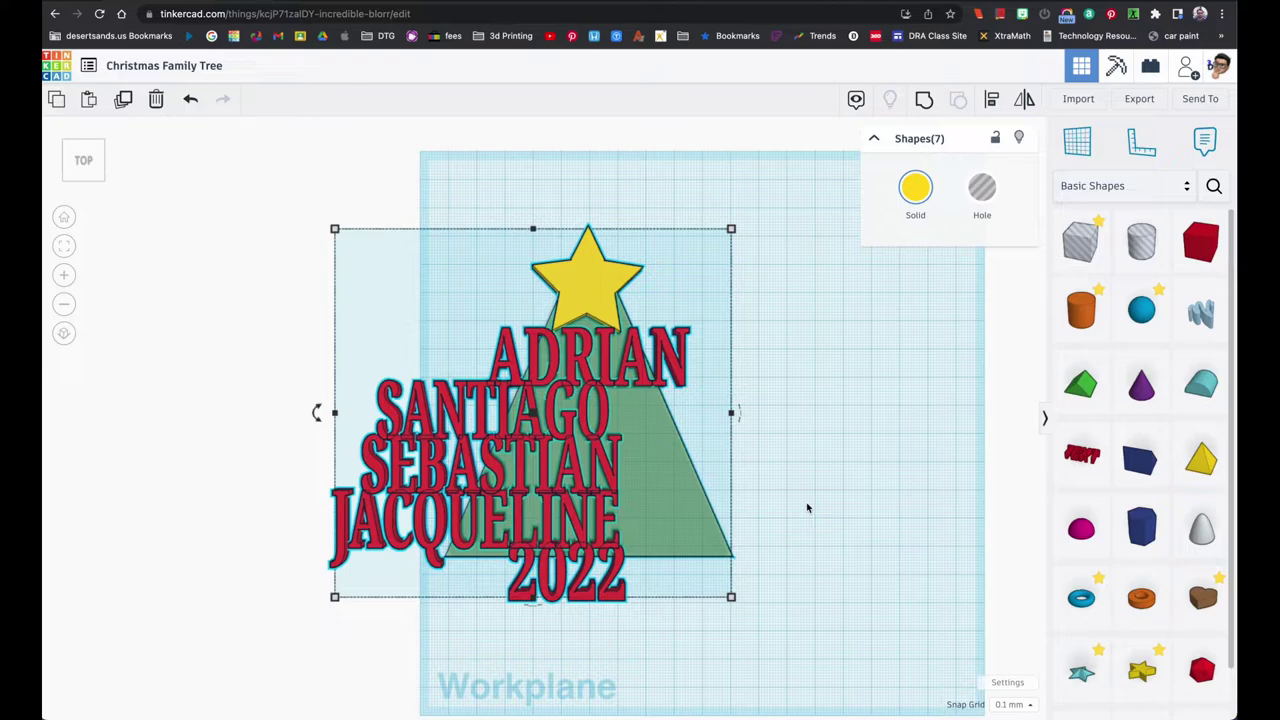
{"action": "left_click", "coordinate": [990, 103]}
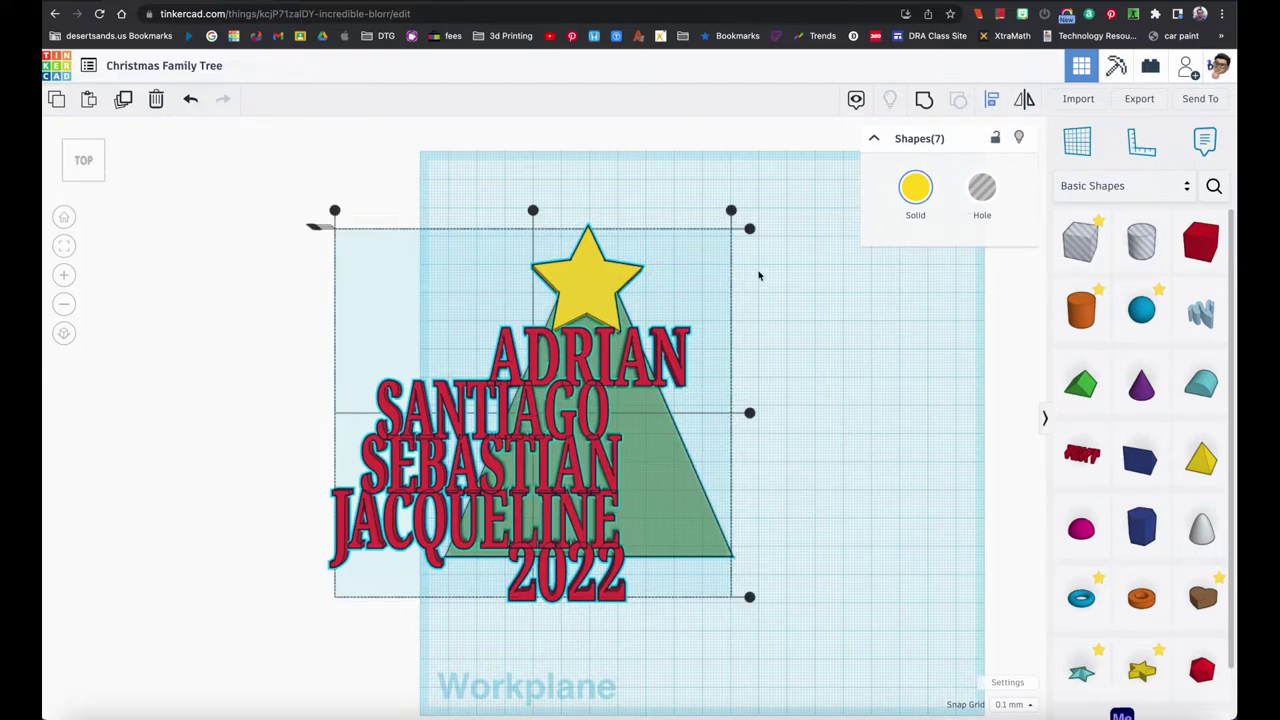
{"action": "left_click", "coordinate": [533, 212]}
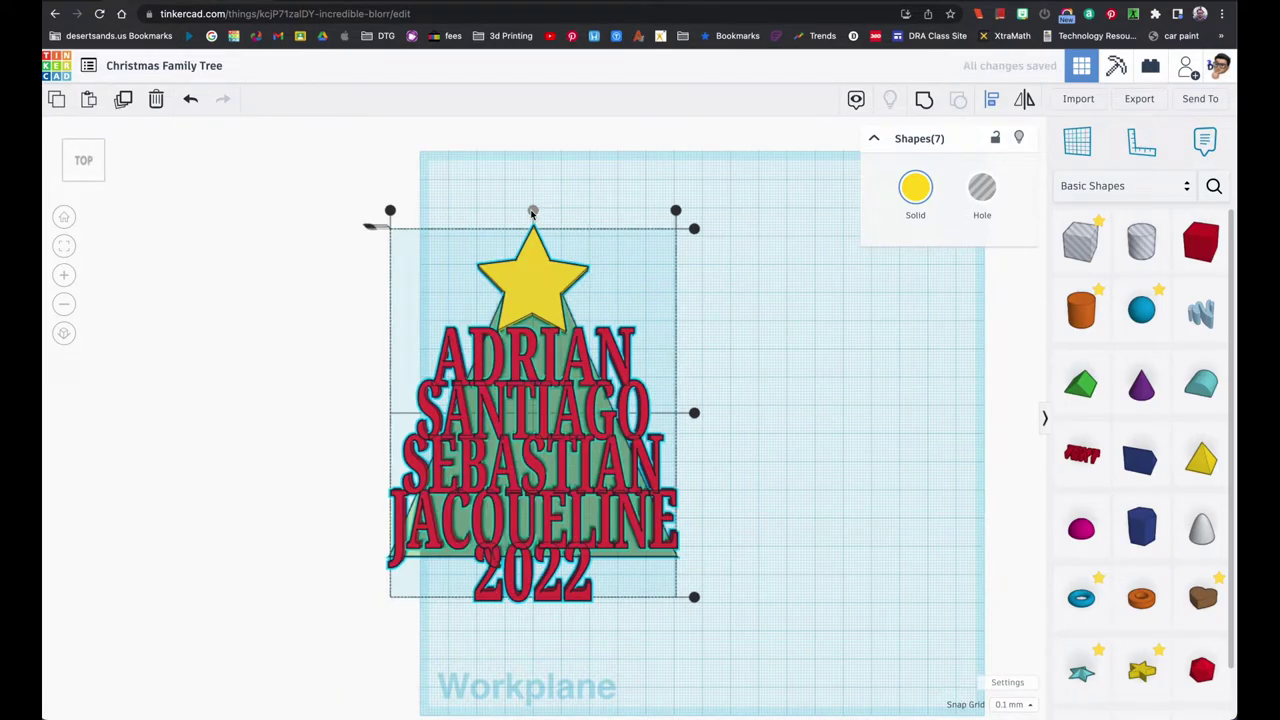
{"action": "left_click", "coordinate": [760, 430]}
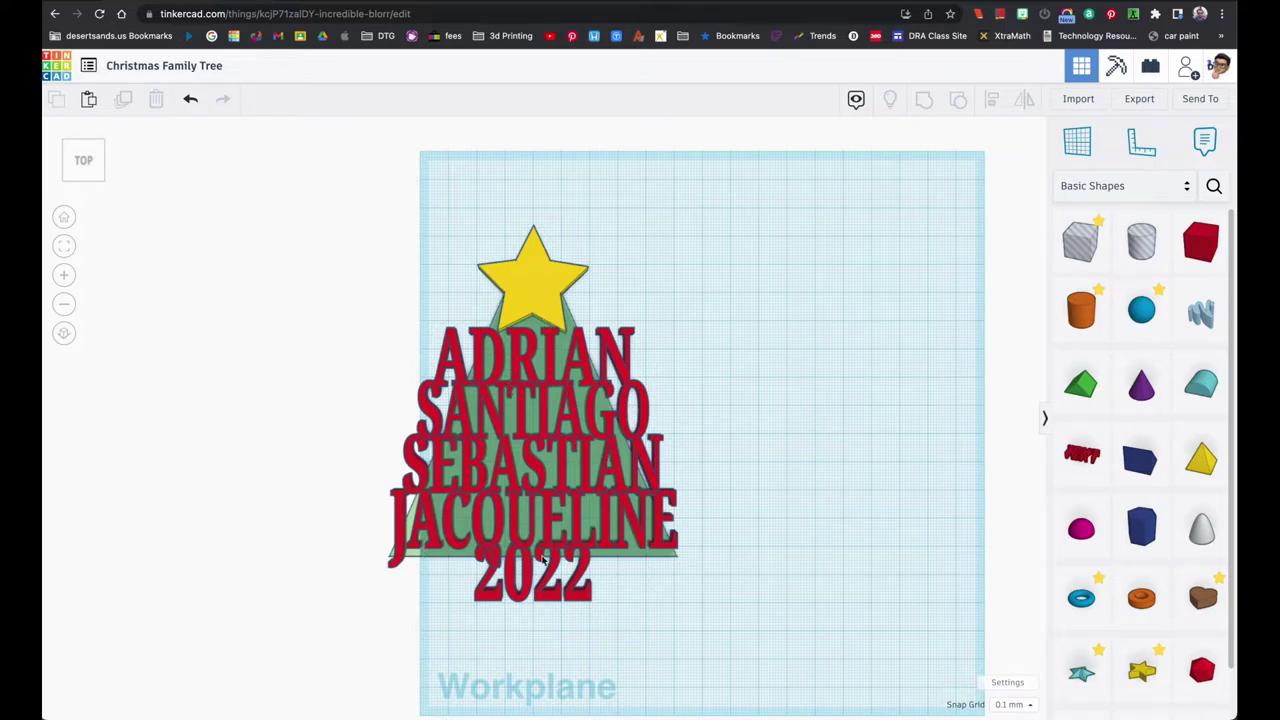
Nudge the star down in small increments until its lower points overlap the letters of the first name
{"action": "right_click_drag", "start_coordinate": [548, 469], "coordinate": [554, 496]}
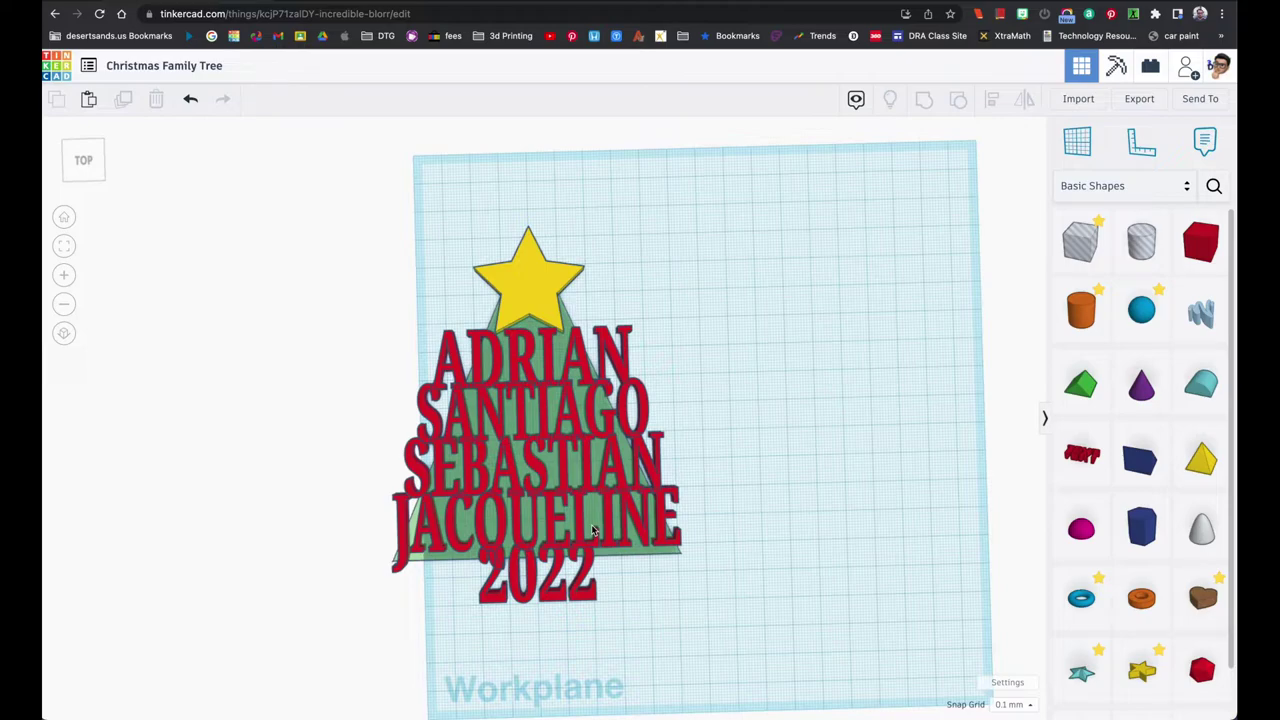
{"action": "left_click", "coordinate": [525, 295]}
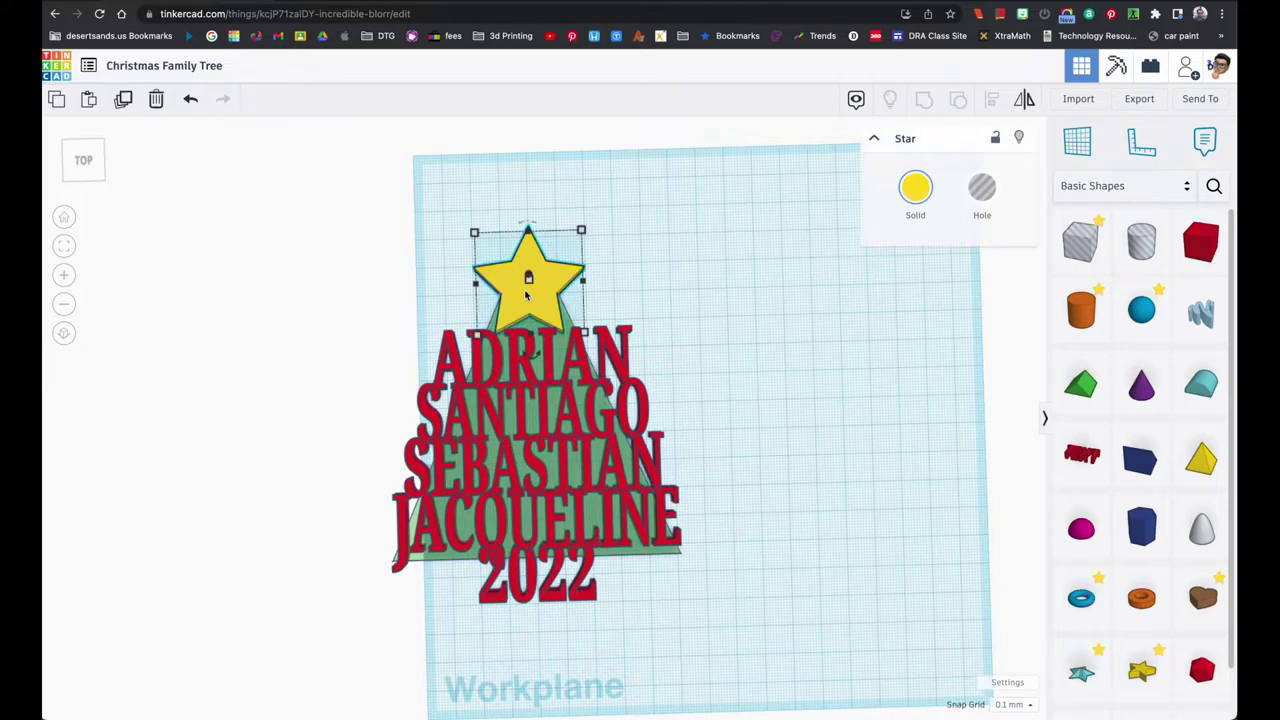
{"action": "key", "text": "f"}
{"action": "right_click_drag", "start_coordinate": [571, 380], "coordinate": [585, 418]}
{"action": "left_click", "coordinate": [791, 437]}
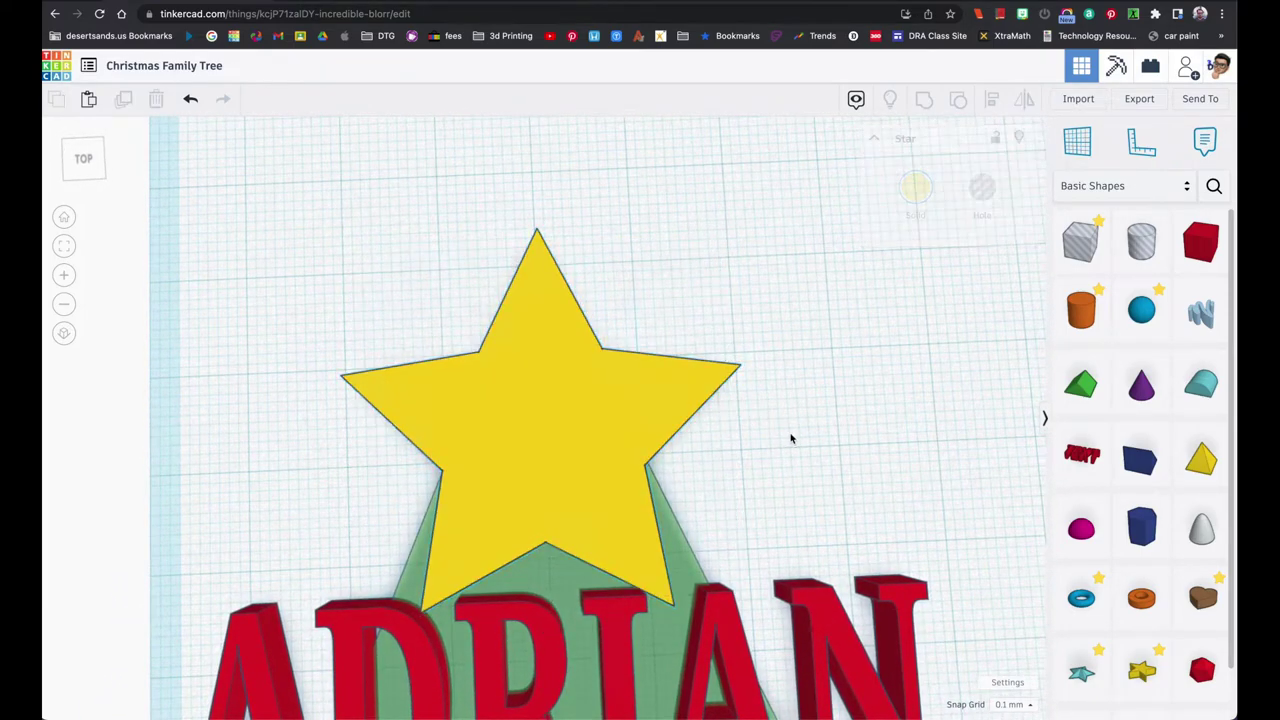
{"action": "left_click", "coordinate": [610, 410]}
{"action": "key", "text": "Down"}
{"action": "key", "text": "Down"}
{"action": "key", "text": "Down"}
{"action": "key", "text": "Down"}
{"action": "key", "text": "Down"}
{"action": "key", "text": "Down"}
{"action": "key", "text": "Down"}
{"action": "key", "text": "Down"}
{"action": "key", "text": "Down"}
{"action": "key", "text": "Down"}
{"action": "key", "text": "Down"}
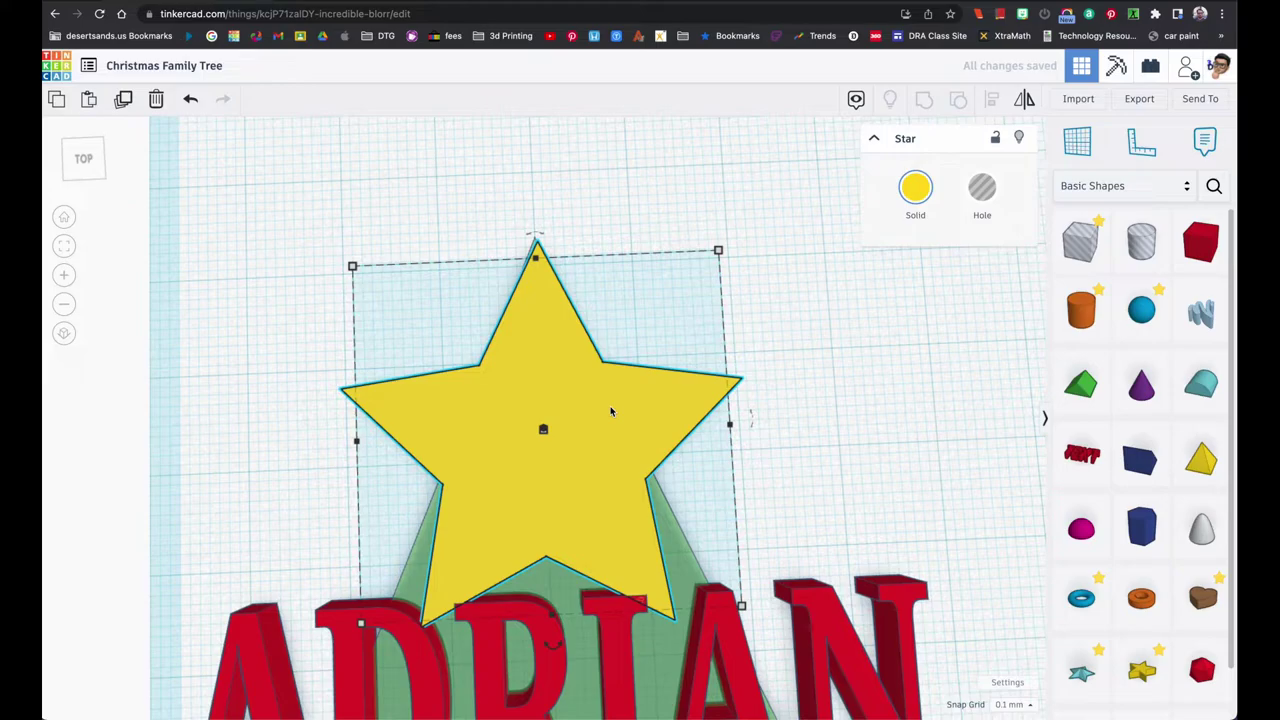
{"action": "key", "text": "Down"}
{"action": "key", "text": "Down"}
{"action": "key", "text": "Down"}
{"action": "key", "text": "Down"}
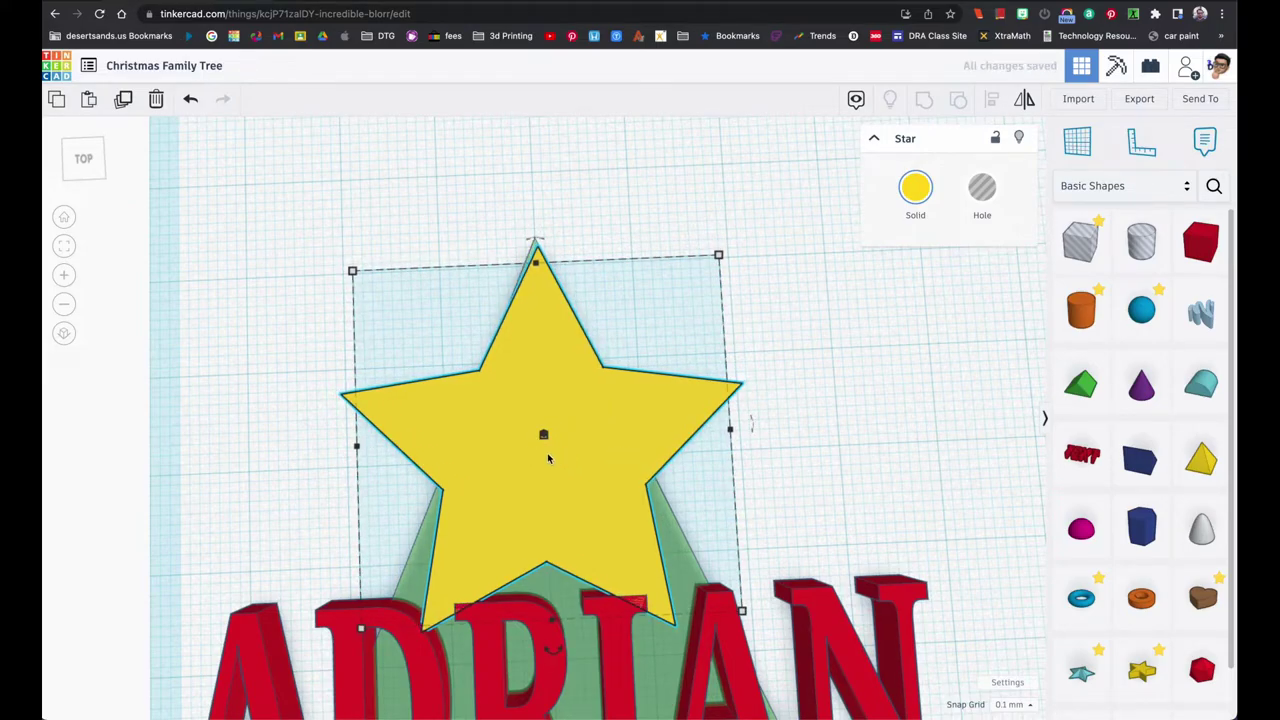
Examine the overlaps between the star and first name and between the upper name rows, and check the whole tree from above
{"action": "key", "text": "ctrl+a"}
{"action": "left_click_drag", "start_coordinate": [557, 503], "coordinate": [554, 228]}
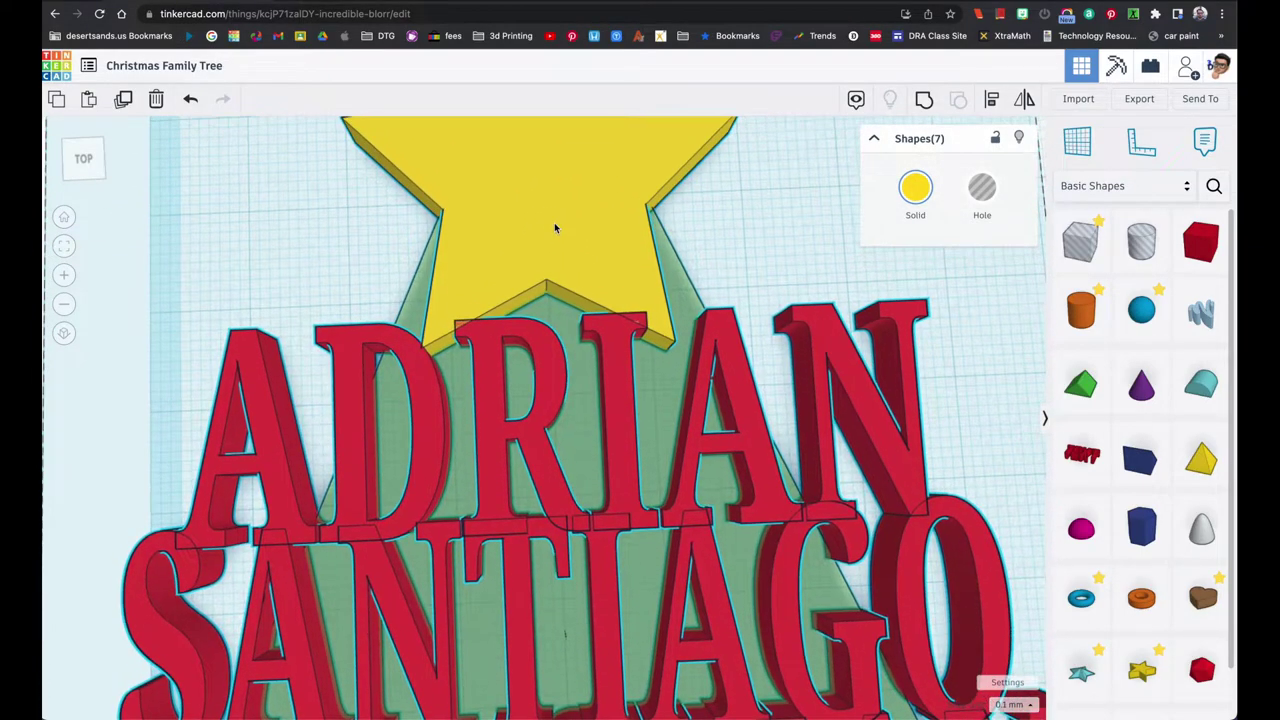
{"action": "left_click", "coordinate": [339, 263]}
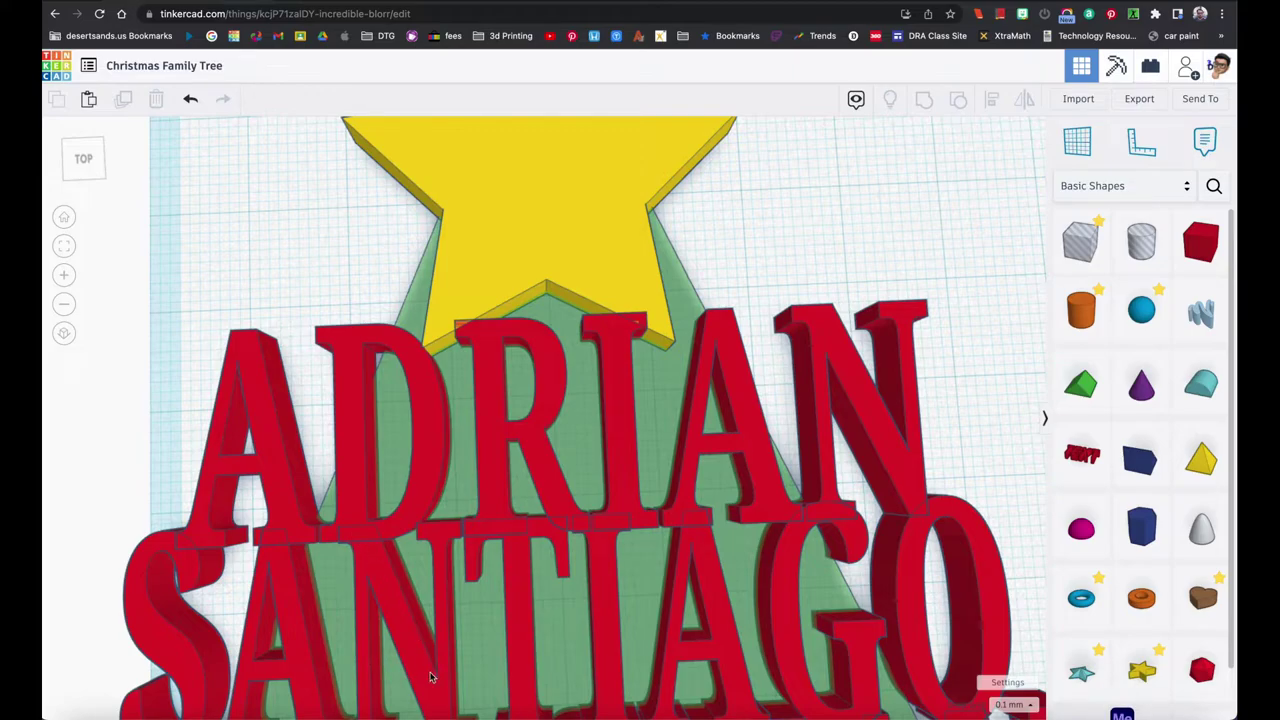
{"action": "left_click", "coordinate": [462, 528]}
{"action": "mouse_move", "coordinate": [462, 528]}
{"action": "right_mouse_down"}
{"action": "mouse_move", "coordinate": [486, 503]}
{"action": "mouse_move", "coordinate": [453, 525]}
{"action": "right_mouse_up"}
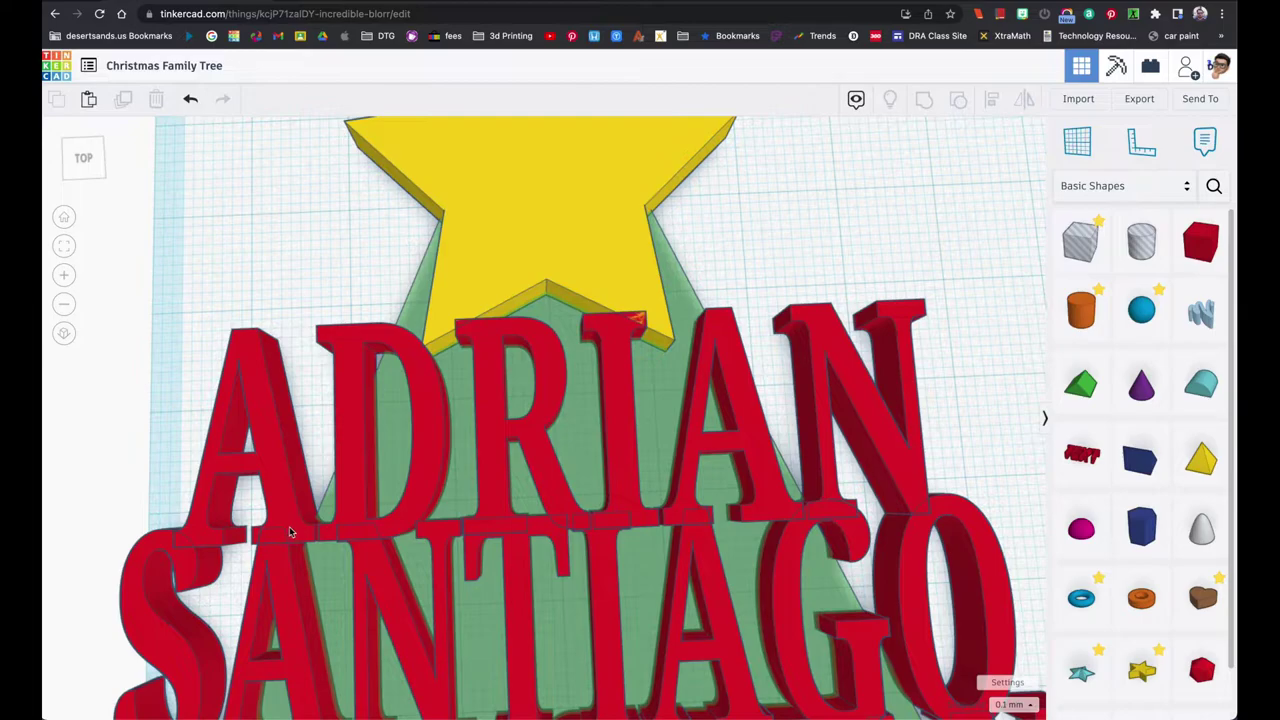
{"action": "scroll", "coordinate": [290, 530], "scroll_direction": "down", "scroll_amount": 3}
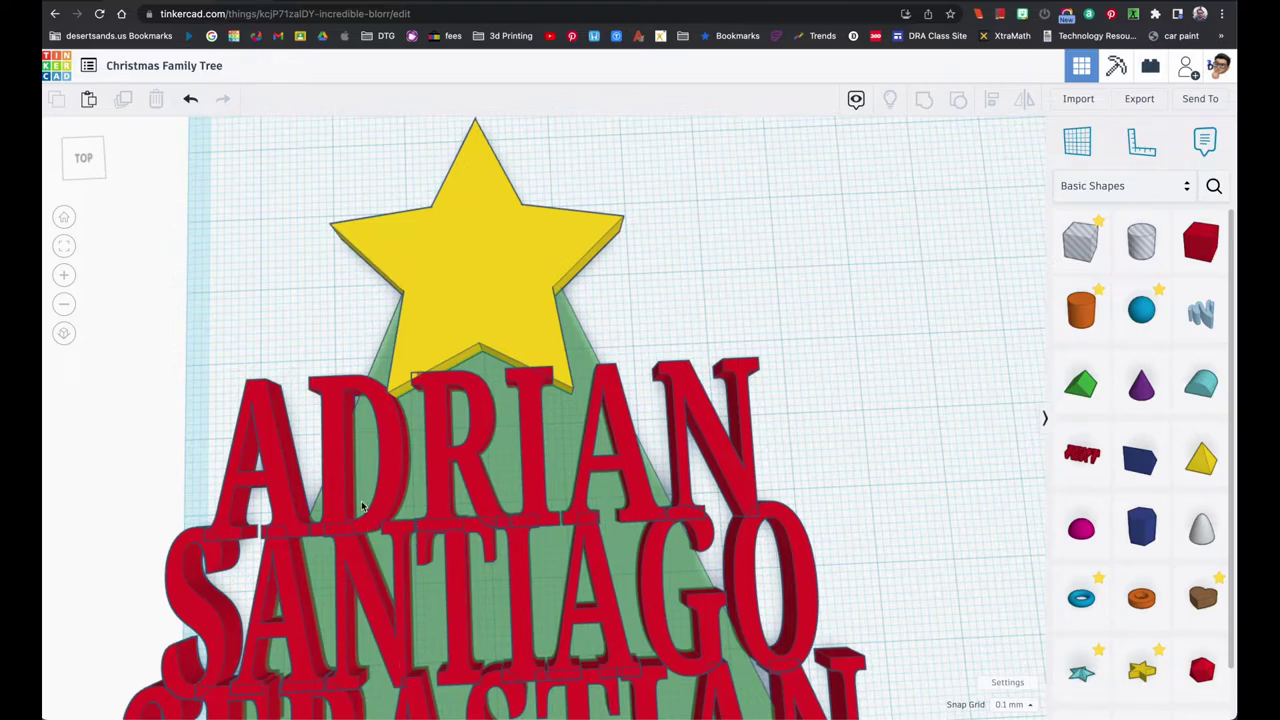
{"action": "left_click", "coordinate": [334, 698]}
{"action": "scroll", "coordinate": [334, 684], "scroll_direction": "down", "scroll_amount": 2}
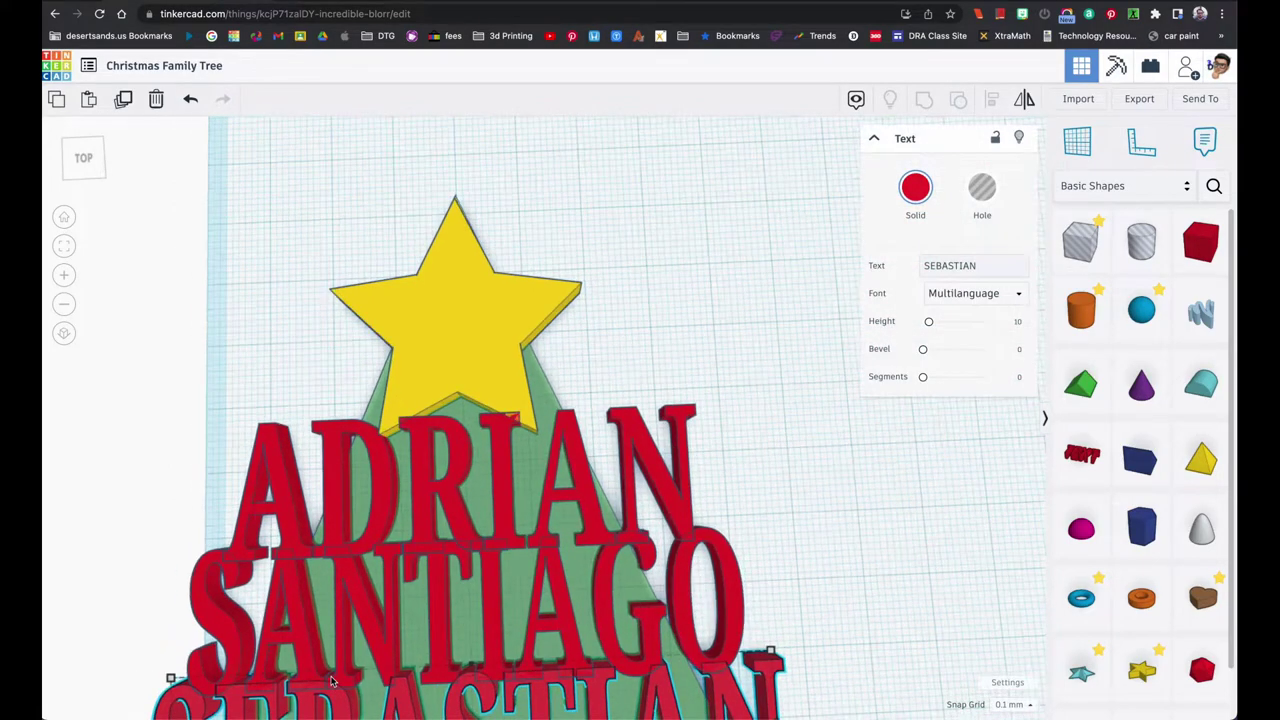
{"action": "left_click", "coordinate": [263, 287]}
{"action": "key", "text": "f"}
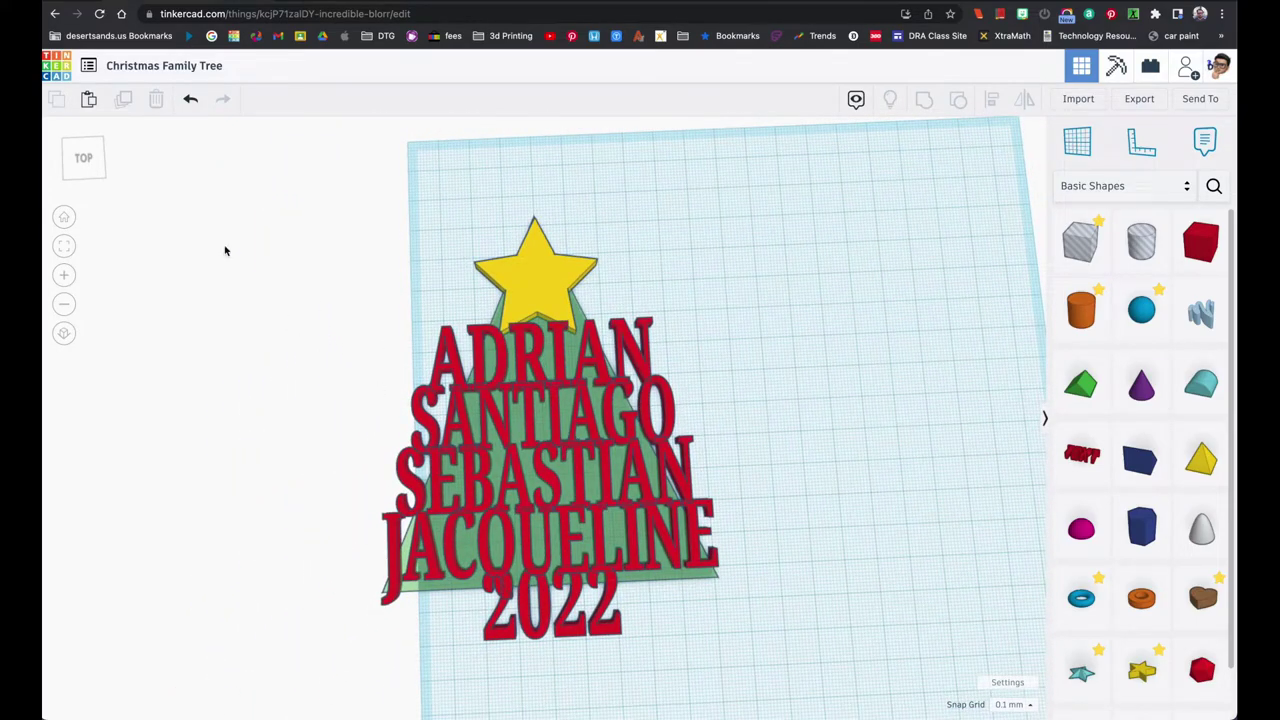
{"action": "left_click", "coordinate": [83, 157]}
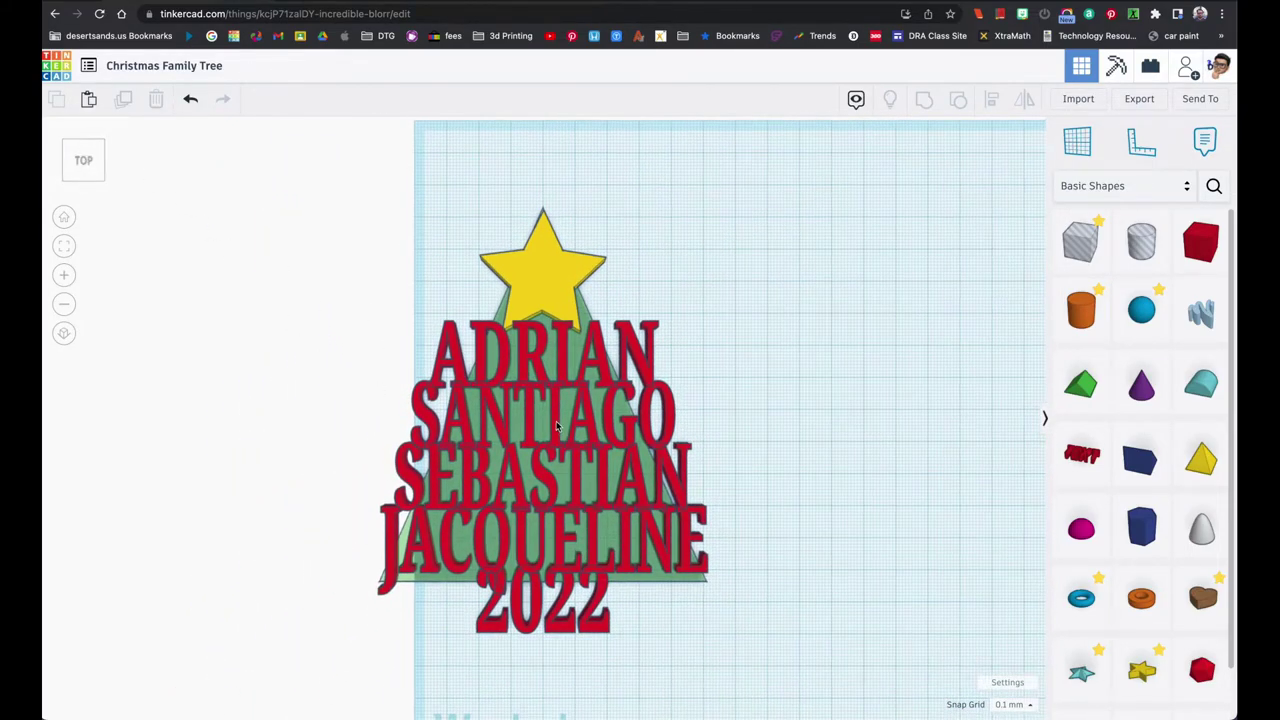
Inspect how the first letters of the third and fourth names connect to each other and to the green triangle backing
{"action": "scroll", "coordinate": [557, 427], "scroll_direction": "up", "scroll_amount": 3}
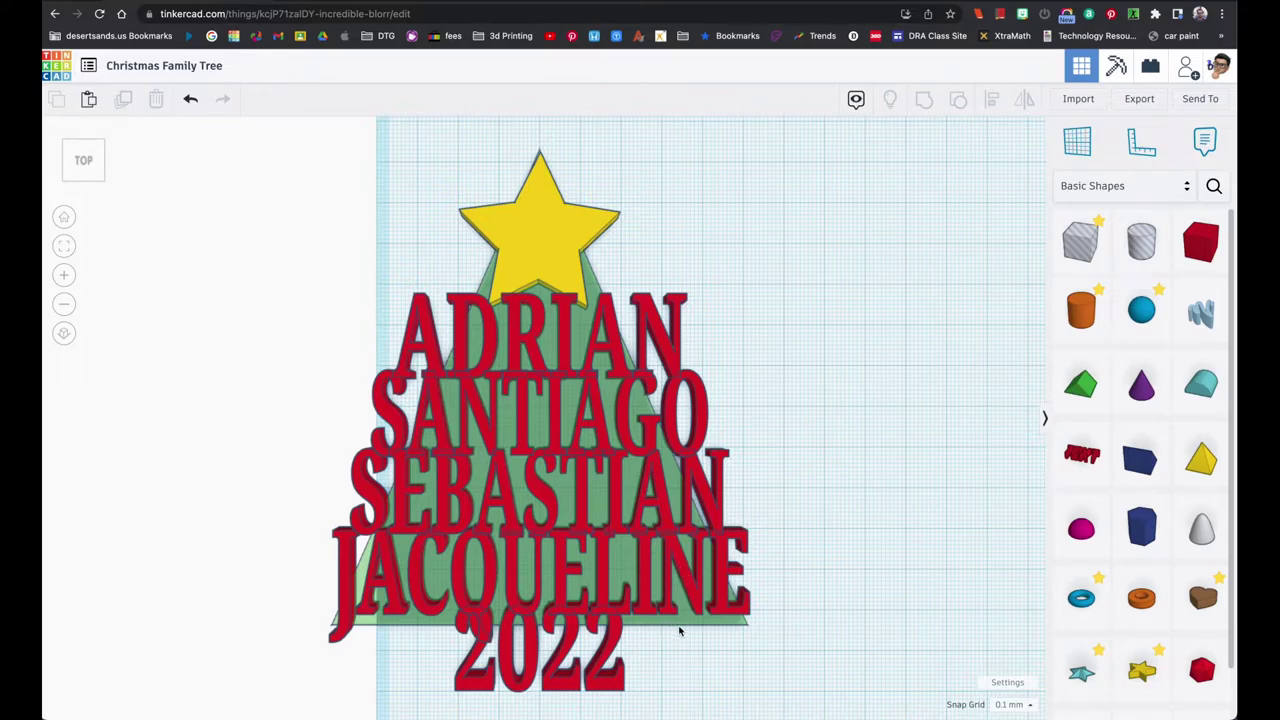
{"action": "scroll", "coordinate": [357, 558], "scroll_direction": "up", "scroll_amount": 6}
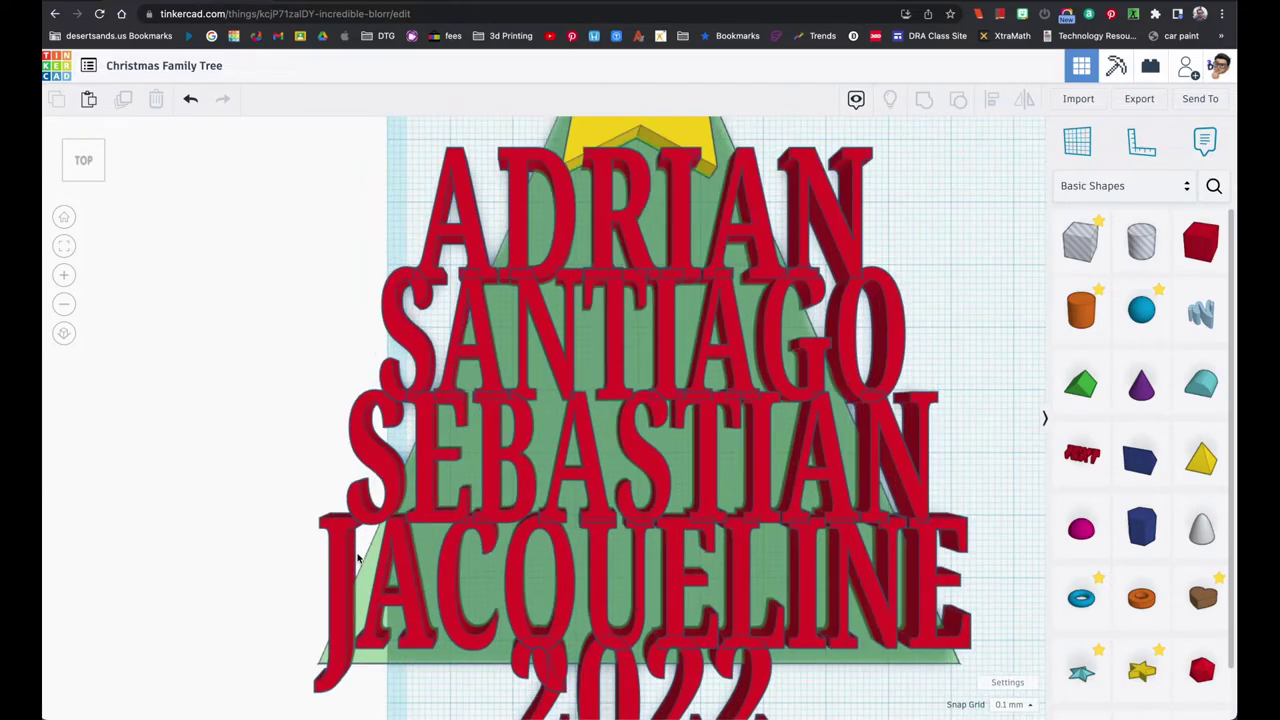
{"action": "scroll", "coordinate": [365, 543], "scroll_direction": "down", "scroll_amount": 3}
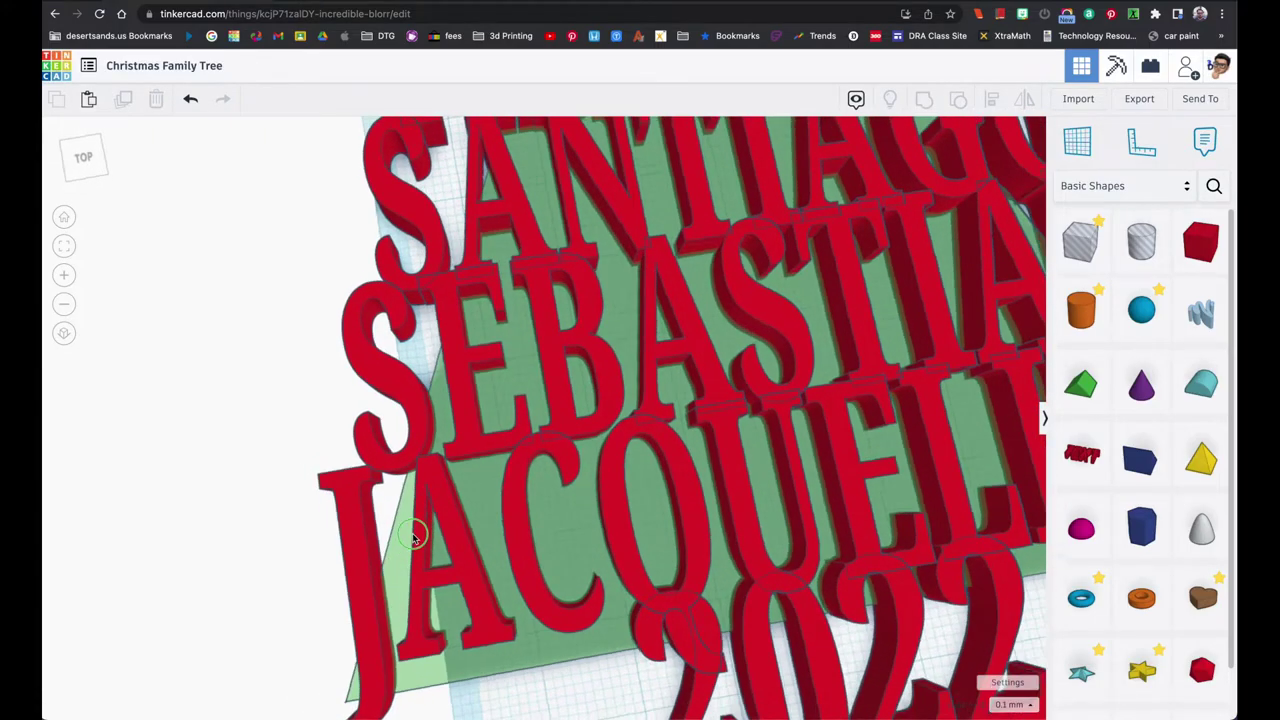
{"action": "scroll", "coordinate": [368, 543], "scroll_direction": "up", "scroll_amount": 4}
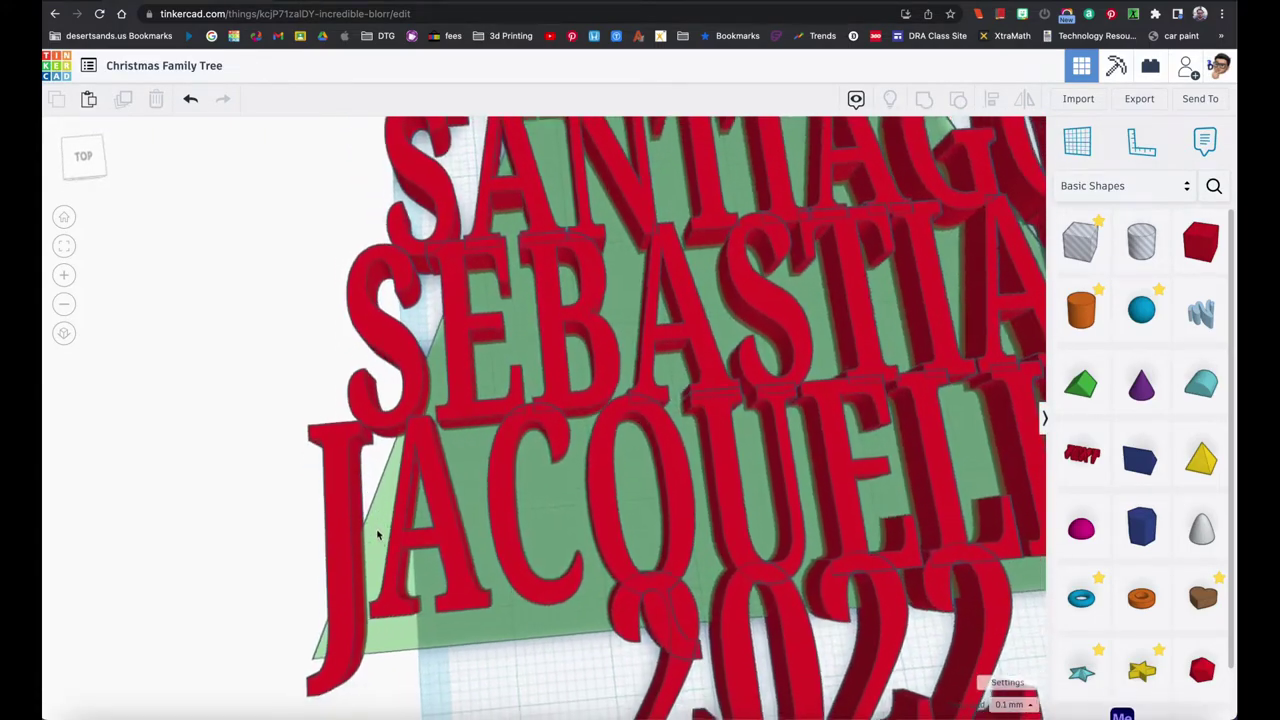
{"action": "left_click", "coordinate": [363, 438]}
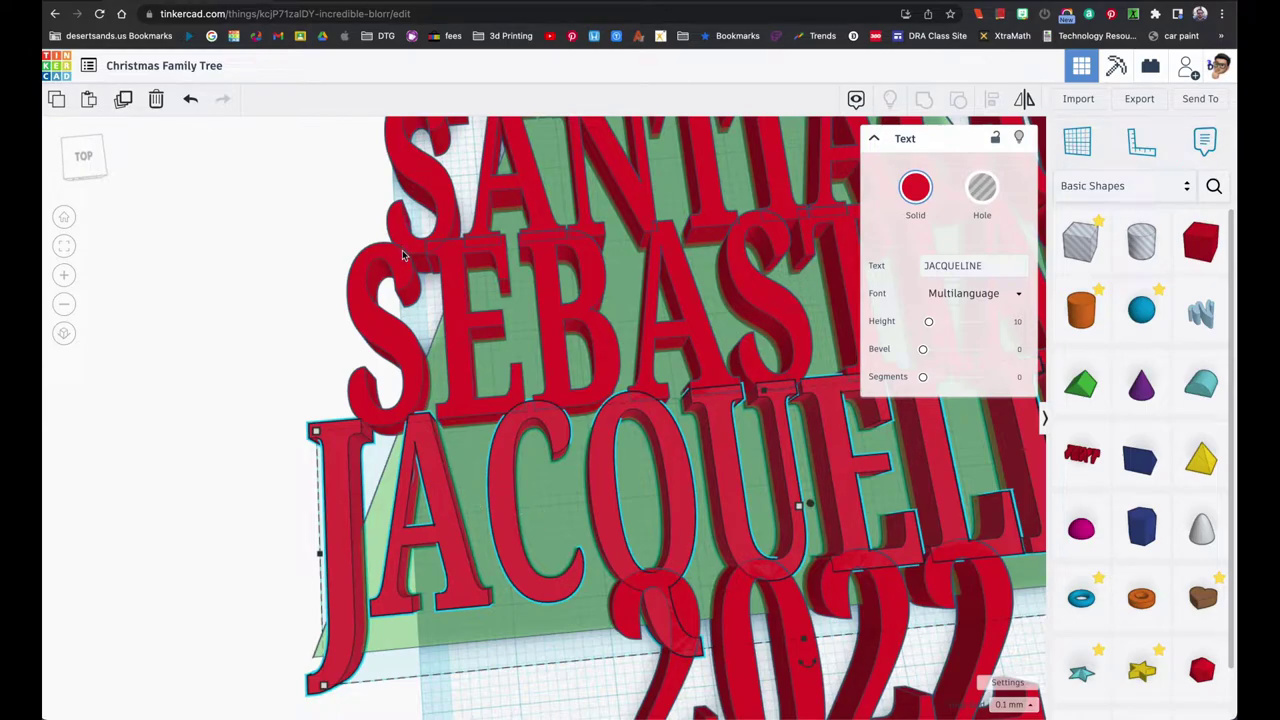
{"action": "scroll", "coordinate": [420, 418], "scroll_direction": "down", "scroll_amount": 5}
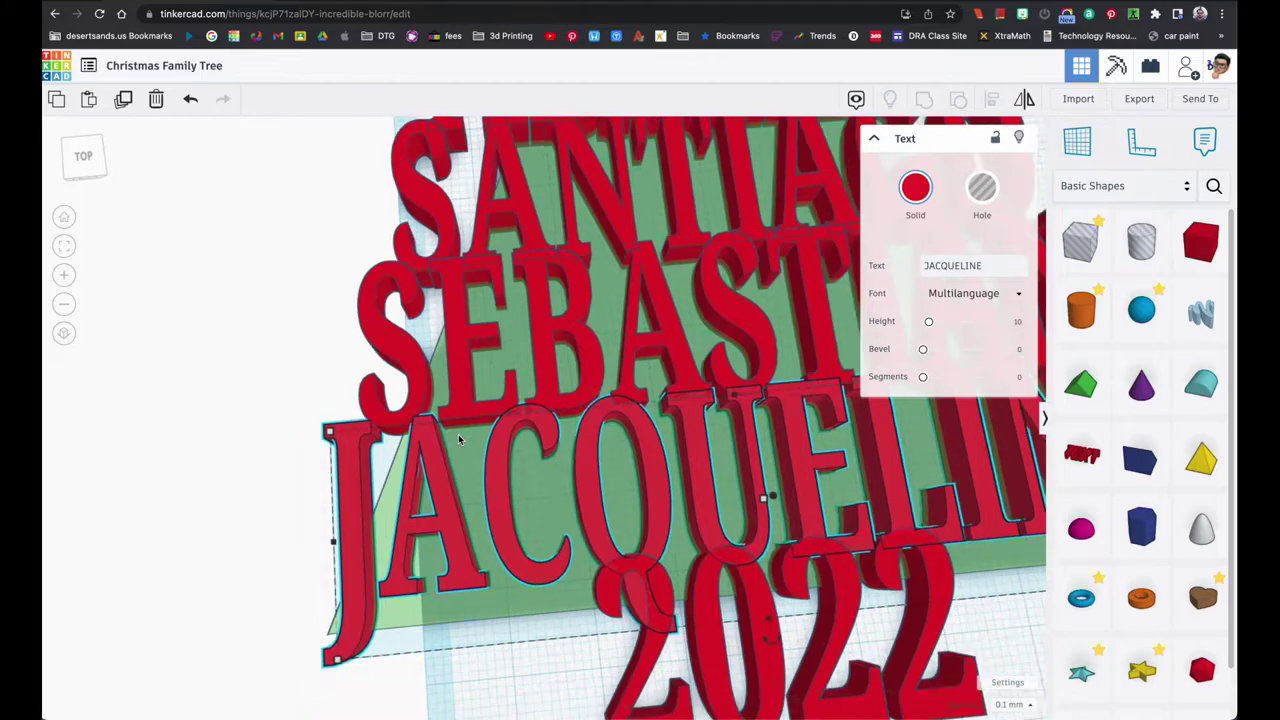
{"action": "mouse_move", "coordinate": [420, 418]}
{"action": "right_mouse_down"}
{"action": "mouse_move", "coordinate": [472, 430]}
{"action": "mouse_move", "coordinate": [433, 398]}
{"action": "right_mouse_up"}
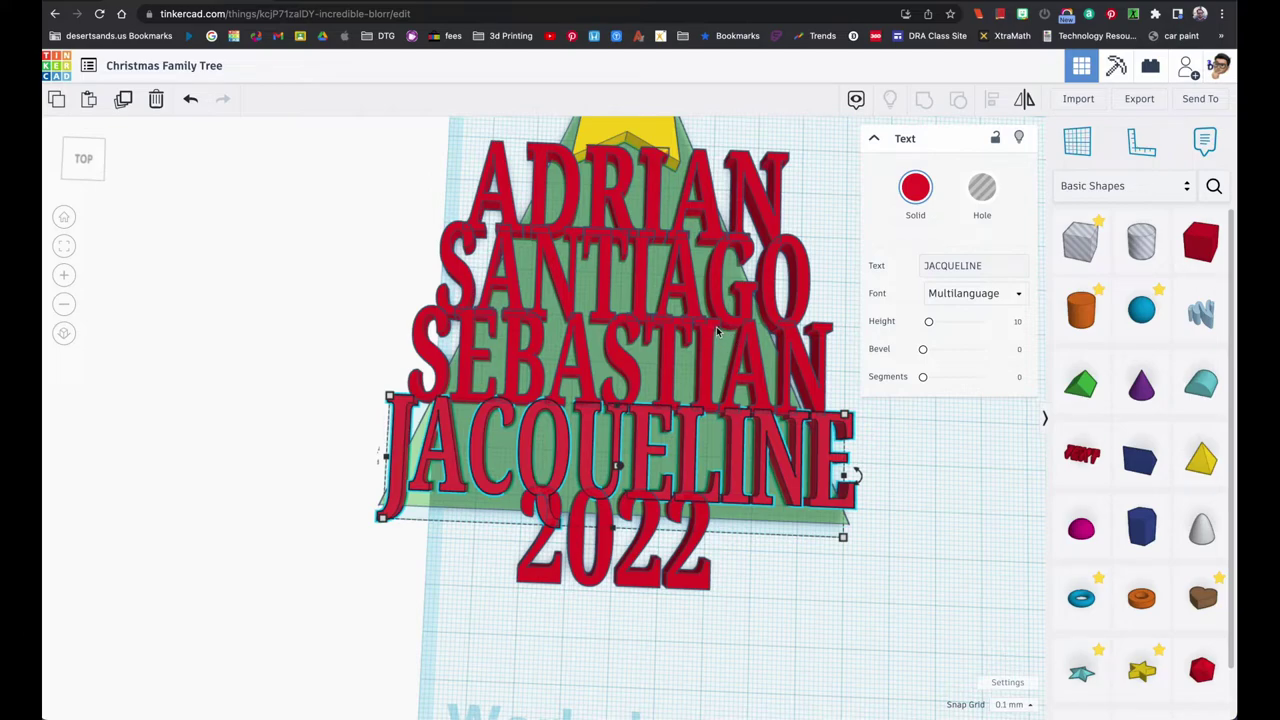
Inspect the joints between the stacked names up close and at an angle, including how the letters sit against the green backing
{"action": "scroll", "coordinate": [722, 322], "scroll_direction": "down", "scroll_amount": 1}
{"action": "scroll", "coordinate": [723, 322], "scroll_direction": "up", "scroll_amount": 2}
{"action": "scroll", "coordinate": [723, 322], "scroll_direction": "down", "scroll_amount": 2}
{"action": "scroll", "coordinate": [737, 349], "scroll_direction": "up", "scroll_amount": 3}
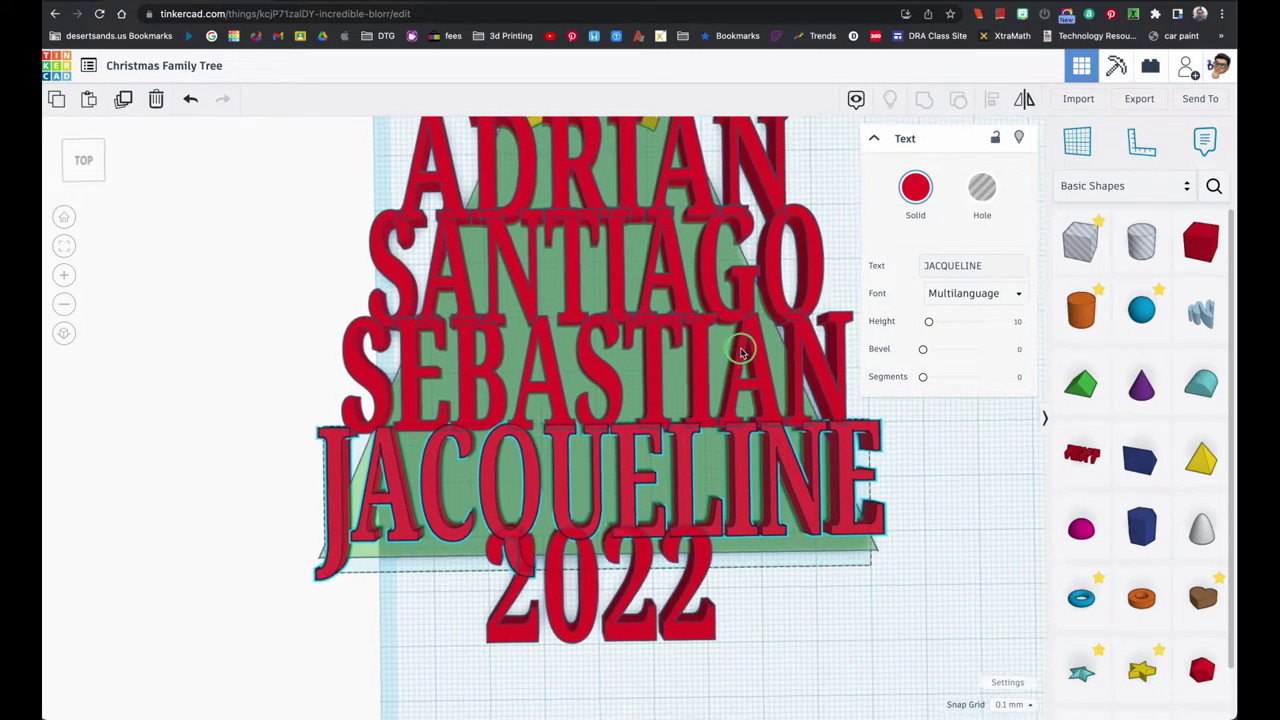
{"action": "middle_click_drag", "start_coordinate": [743, 358], "coordinate": [460, 426]}
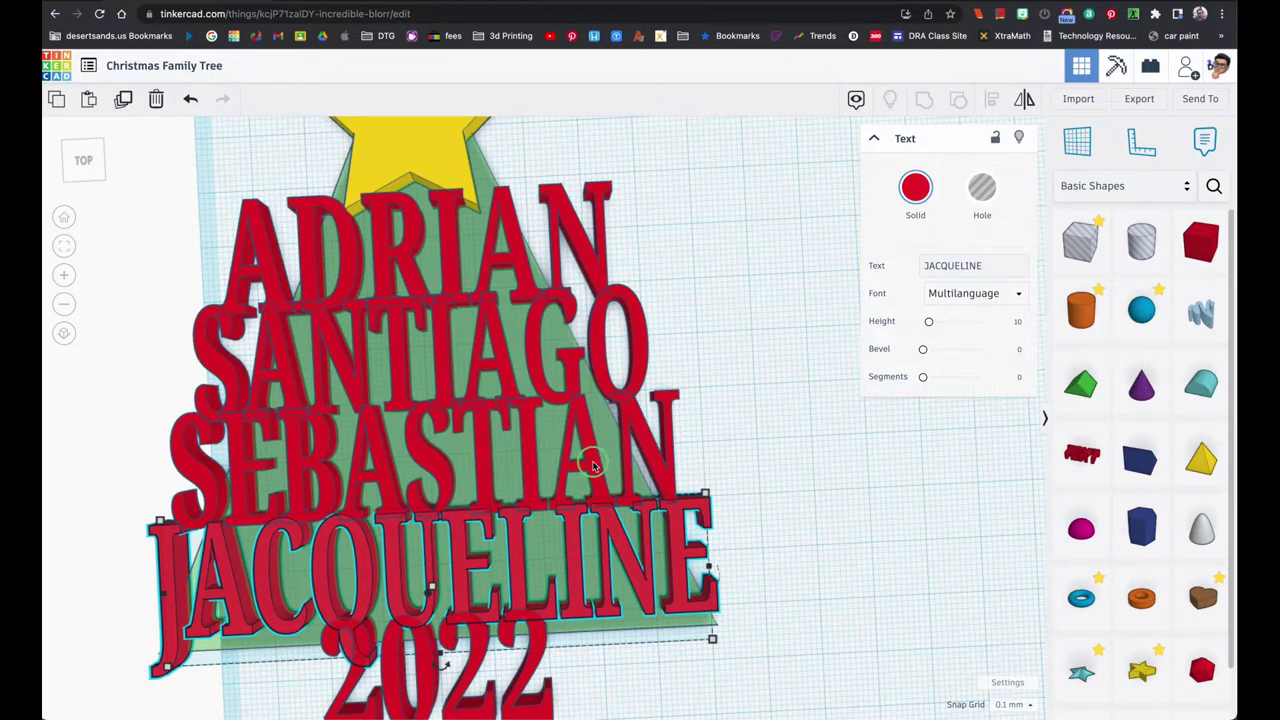
{"action": "right_click_drag", "start_coordinate": [595, 457], "coordinate": [660, 482]}
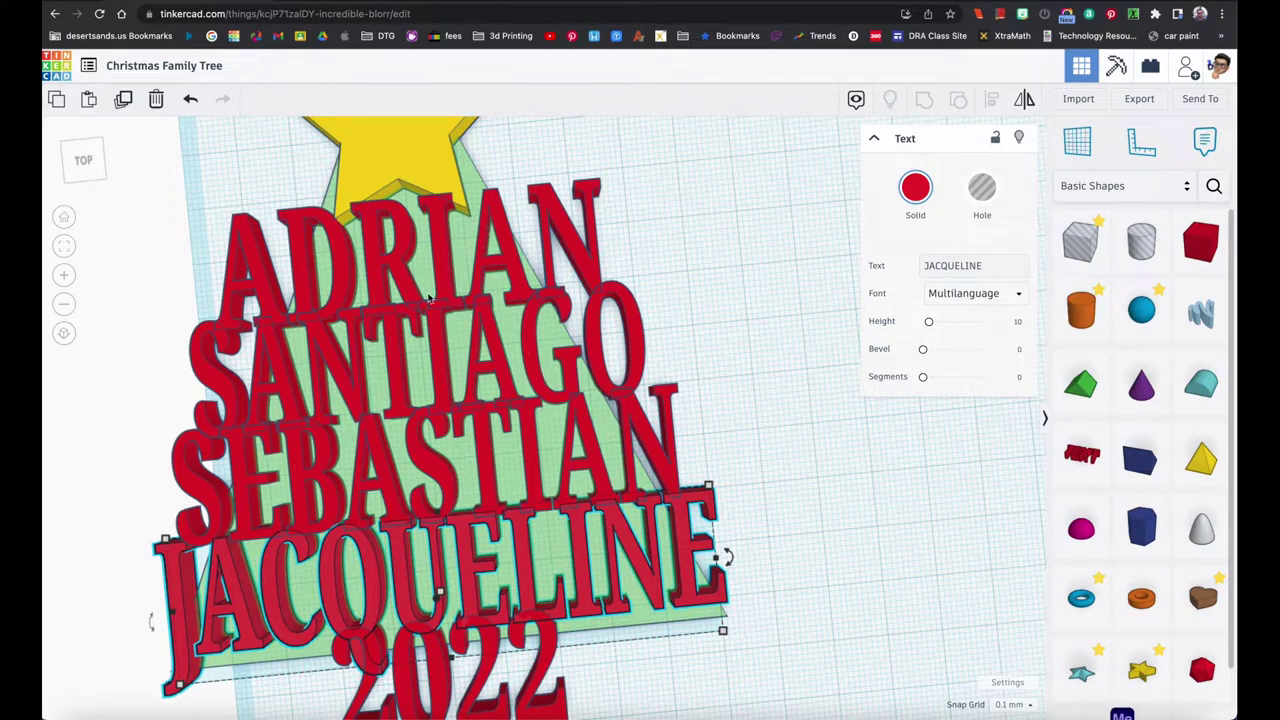
{"action": "right_click_drag", "start_coordinate": [505, 483], "coordinate": [560, 288]}
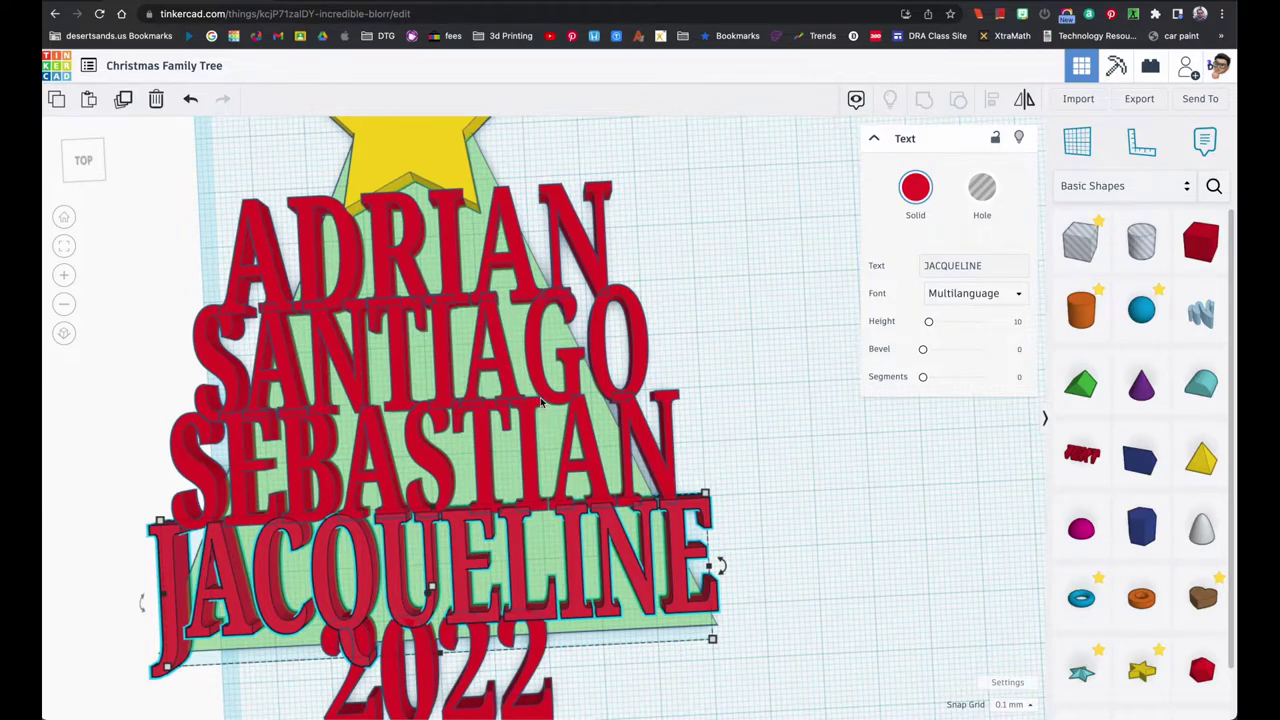
{"action": "scroll", "coordinate": [540, 400], "scroll_direction": "down", "scroll_amount": 2}
{"action": "scroll", "coordinate": [540, 397], "scroll_direction": "up", "scroll_amount": 8}
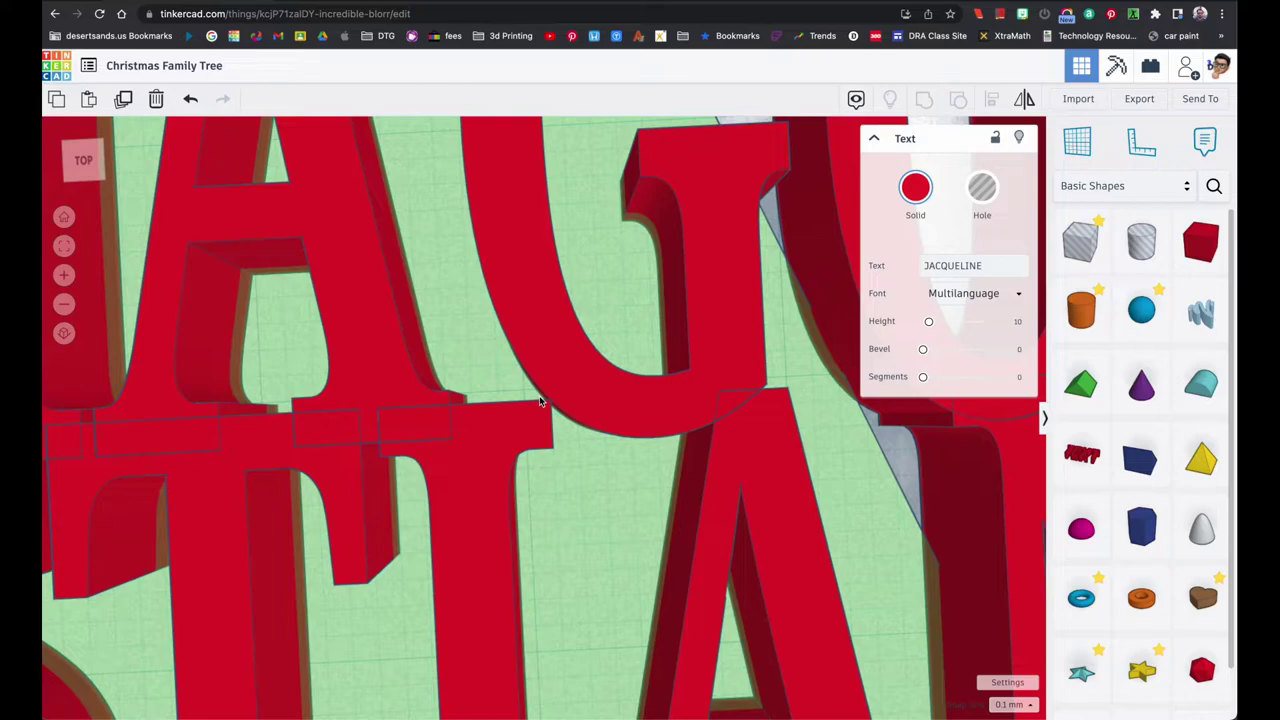
{"action": "right_click_drag", "start_coordinate": [539, 398], "coordinate": [524, 346]}
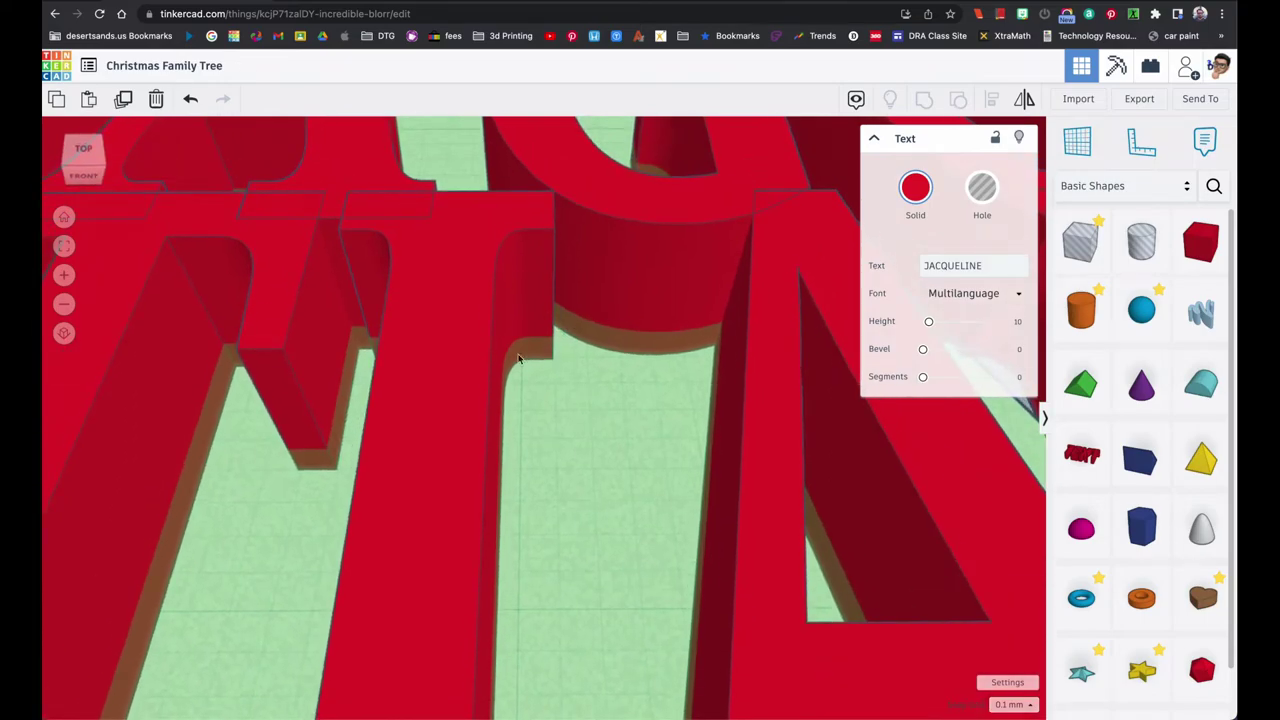
{"action": "scroll", "coordinate": [529, 366], "scroll_direction": "down", "scroll_amount": 5}
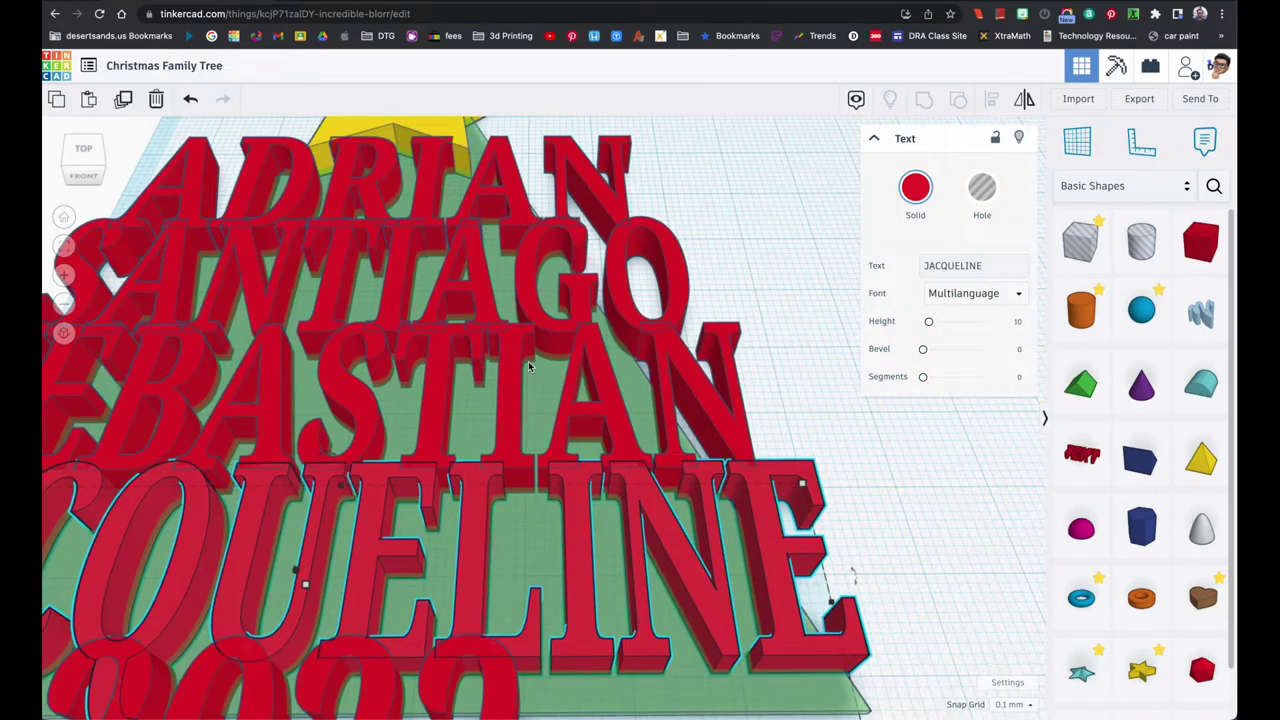
Delete the green triangle backing from behind the names
{"action": "scroll", "coordinate": [531, 376], "scroll_direction": "up", "scroll_amount": 10}
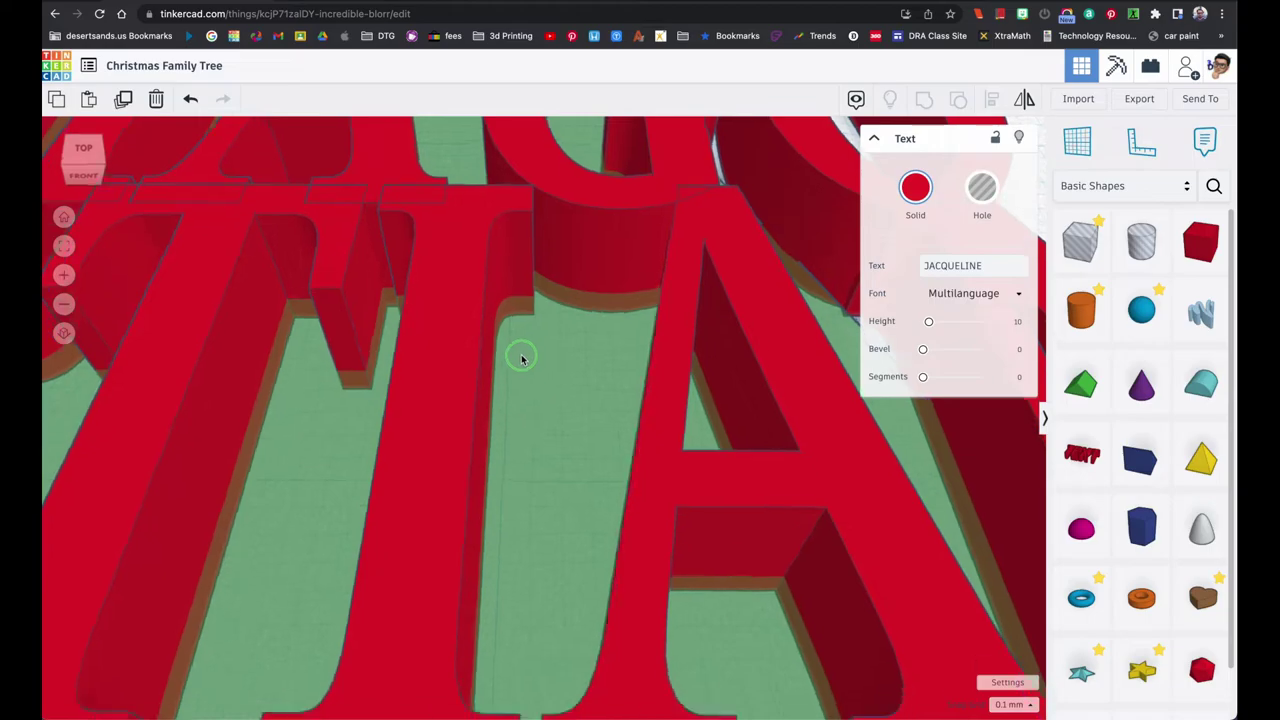
{"action": "scroll", "coordinate": [525, 310], "scroll_direction": "down", "scroll_amount": 8}
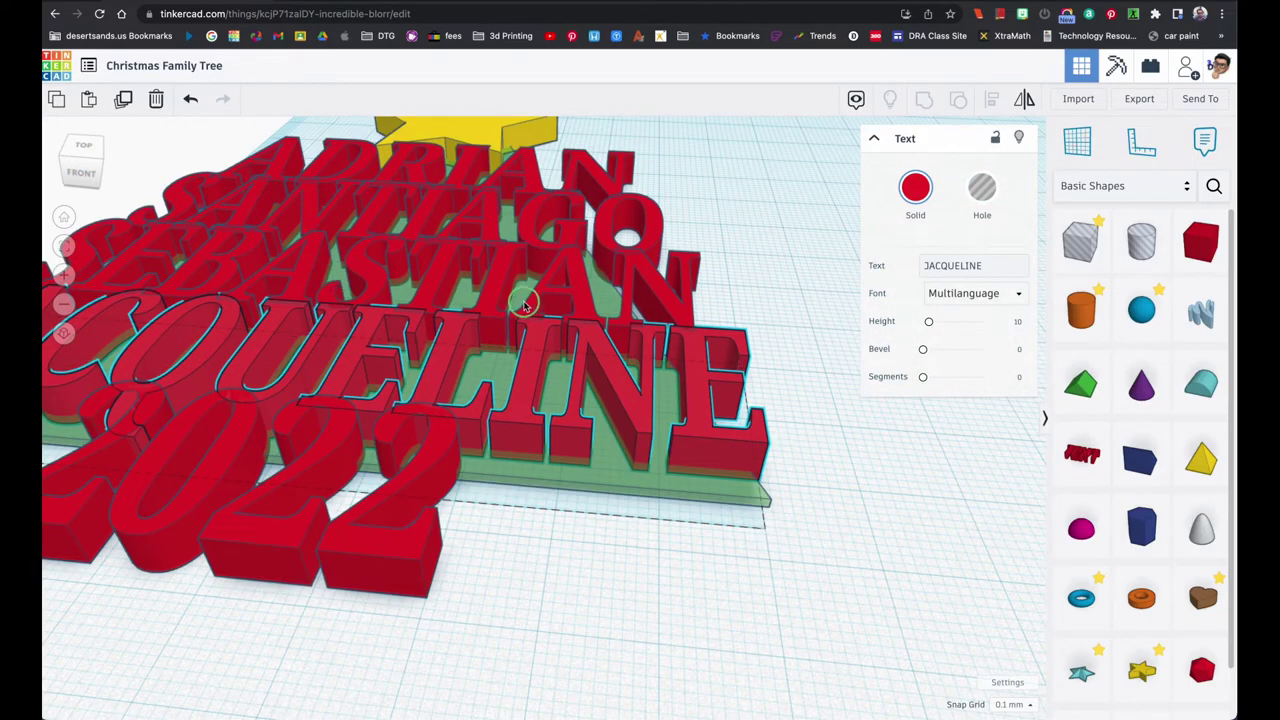
{"action": "scroll", "coordinate": [580, 390], "scroll_direction": "up", "scroll_amount": 5}
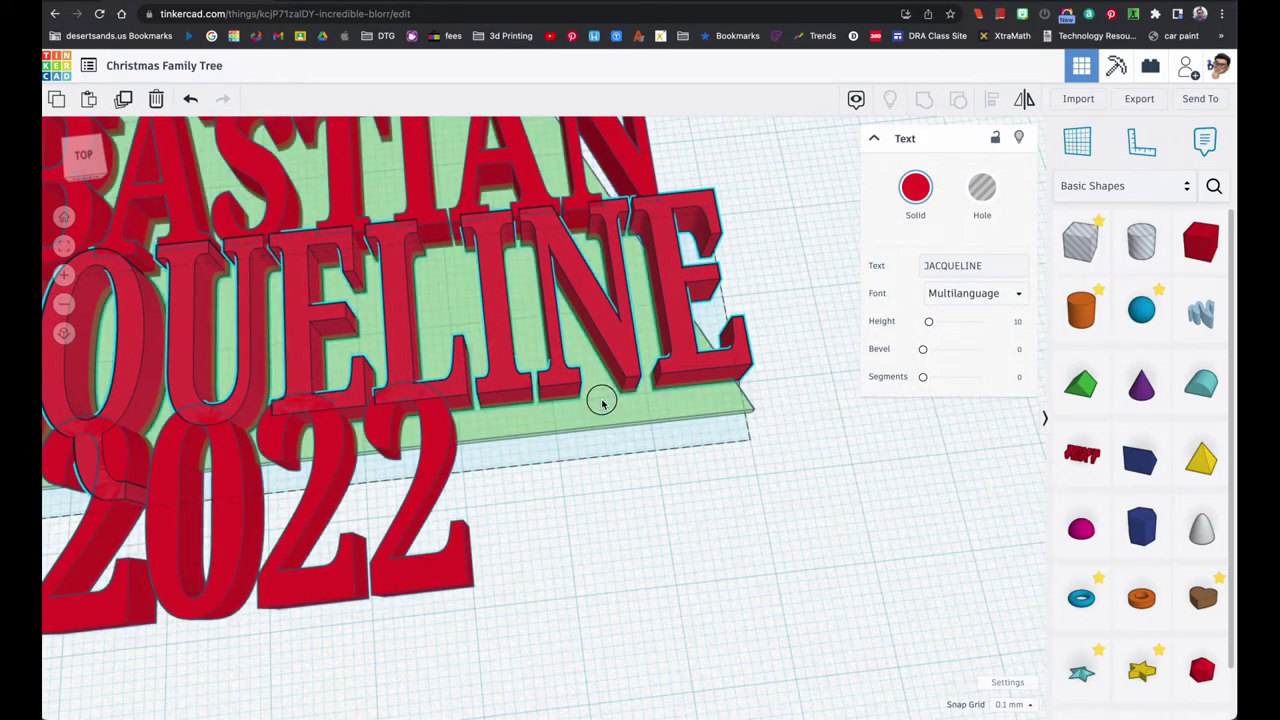
{"action": "left_click", "coordinate": [603, 405]}
{"action": "left_click", "coordinate": [666, 413]}
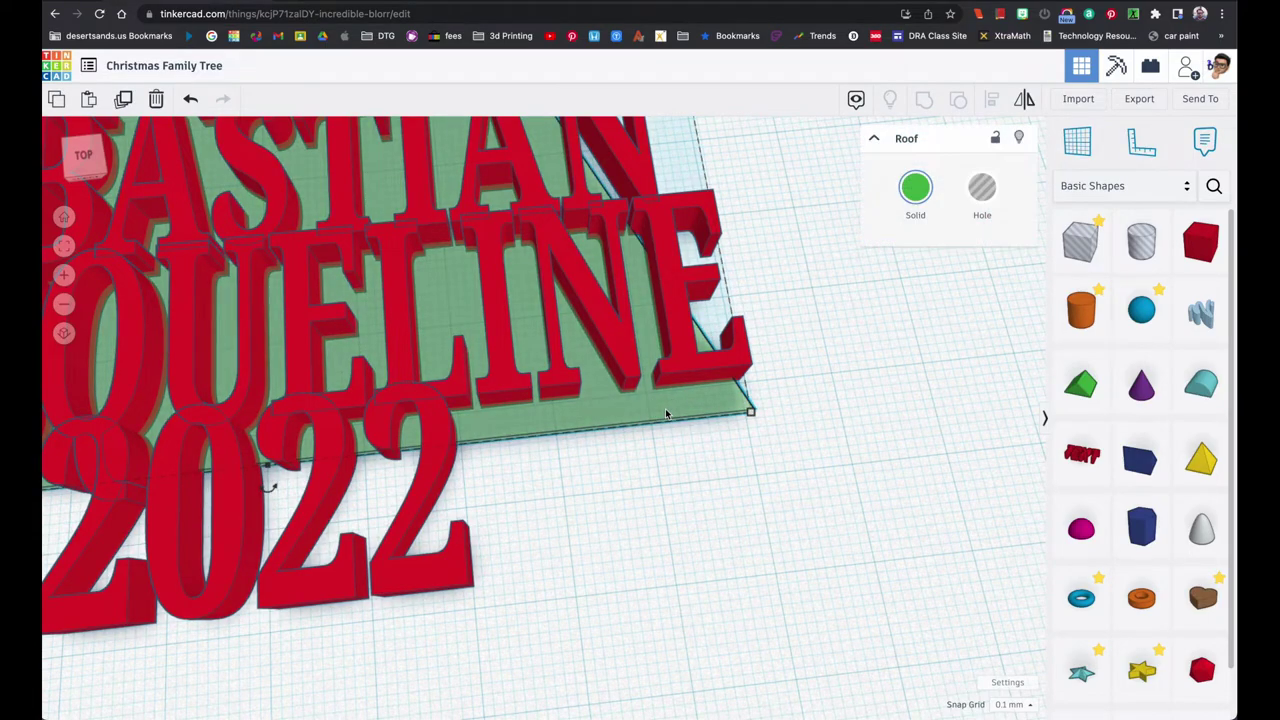
{"action": "key", "text": "Delete"}
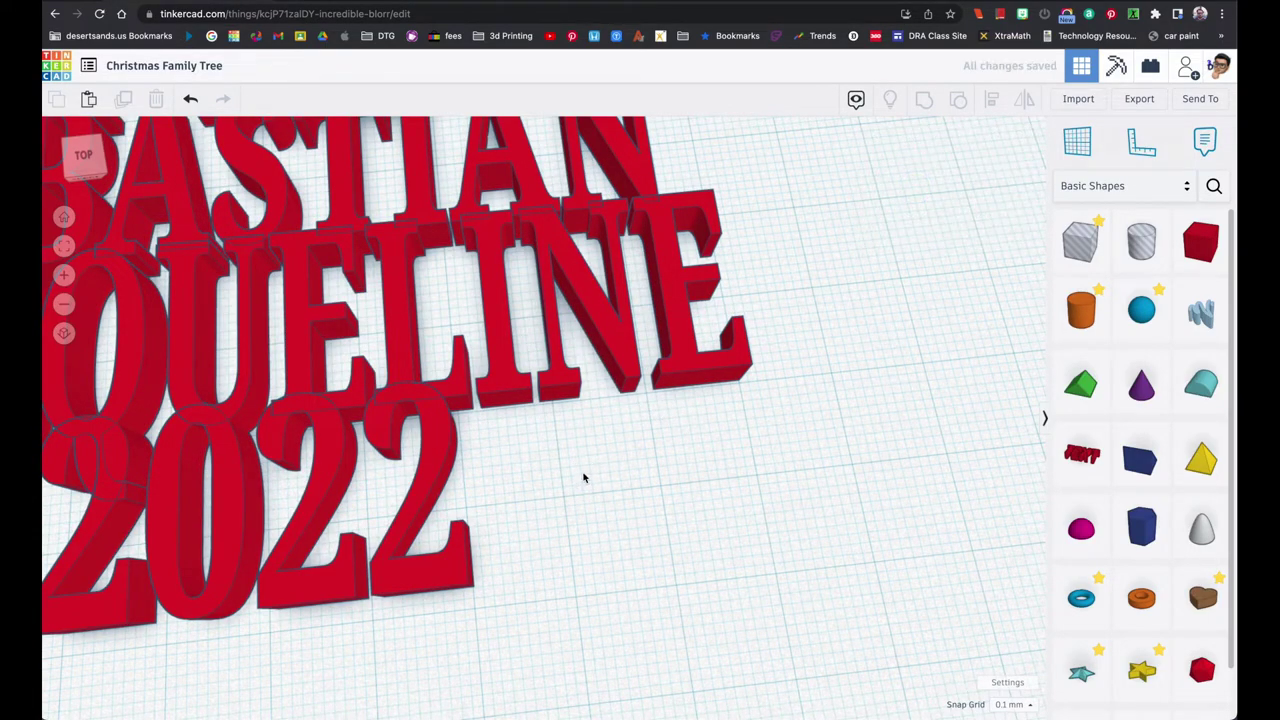
Set the width of the fourth name to 98 mm
{"action": "key", "text": "f"}
{"action": "scroll", "coordinate": [580, 497], "scroll_direction": "up", "scroll_amount": 1}
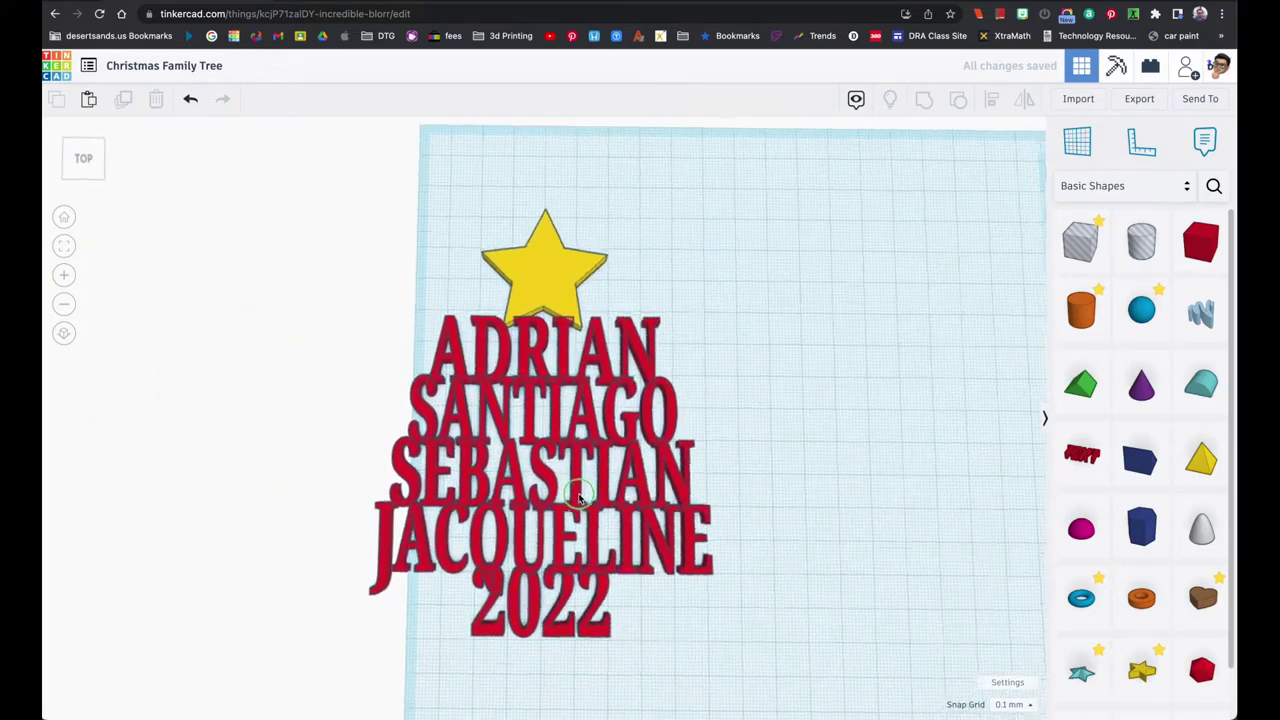
{"action": "scroll", "coordinate": [645, 466], "scroll_direction": "down", "scroll_amount": 2}
{"action": "scroll", "coordinate": [643, 463], "scroll_direction": "up", "scroll_amount": 3}
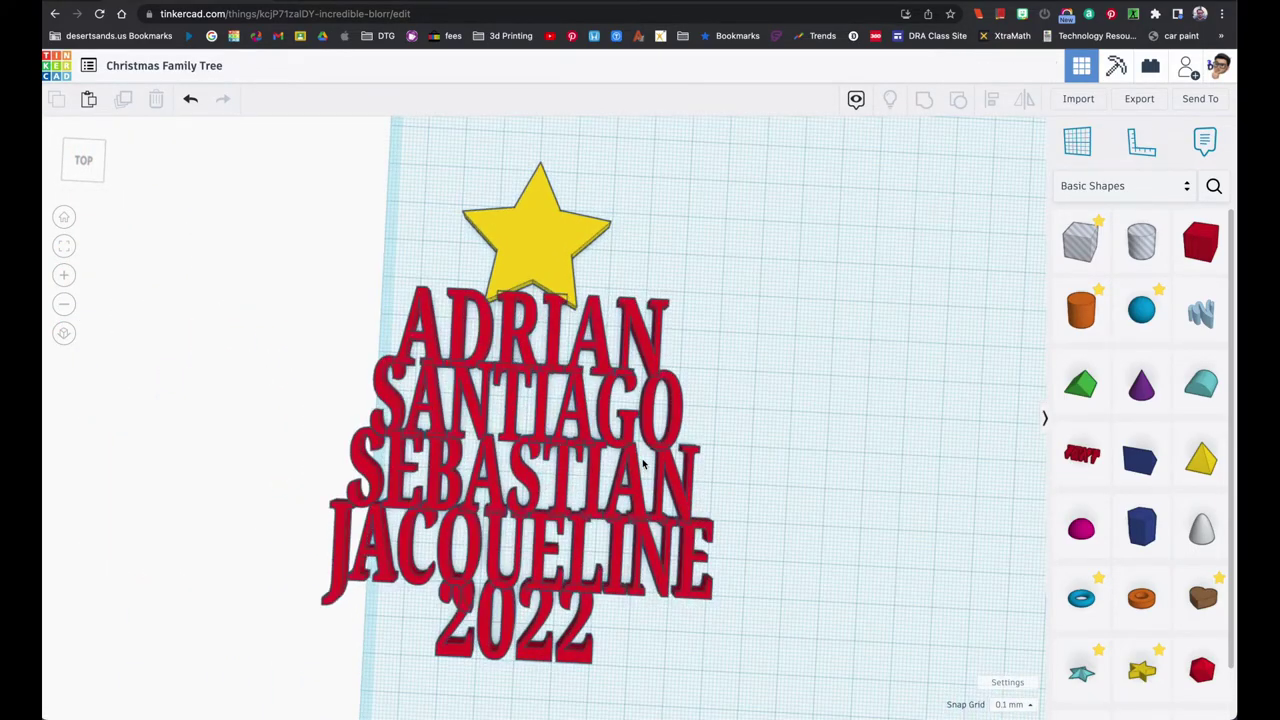
{"action": "scroll", "coordinate": [643, 463], "scroll_direction": "up", "scroll_amount": 2}
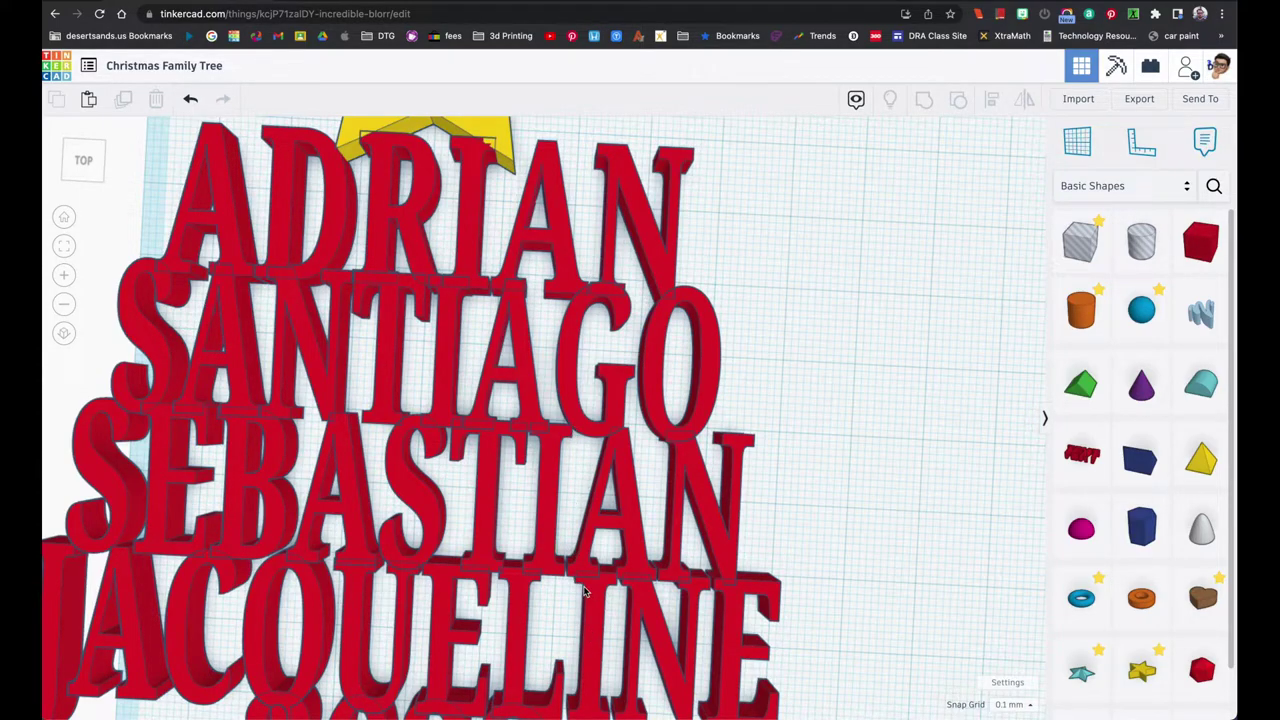
{"action": "scroll", "coordinate": [585, 592], "scroll_direction": "down", "scroll_amount": 3}
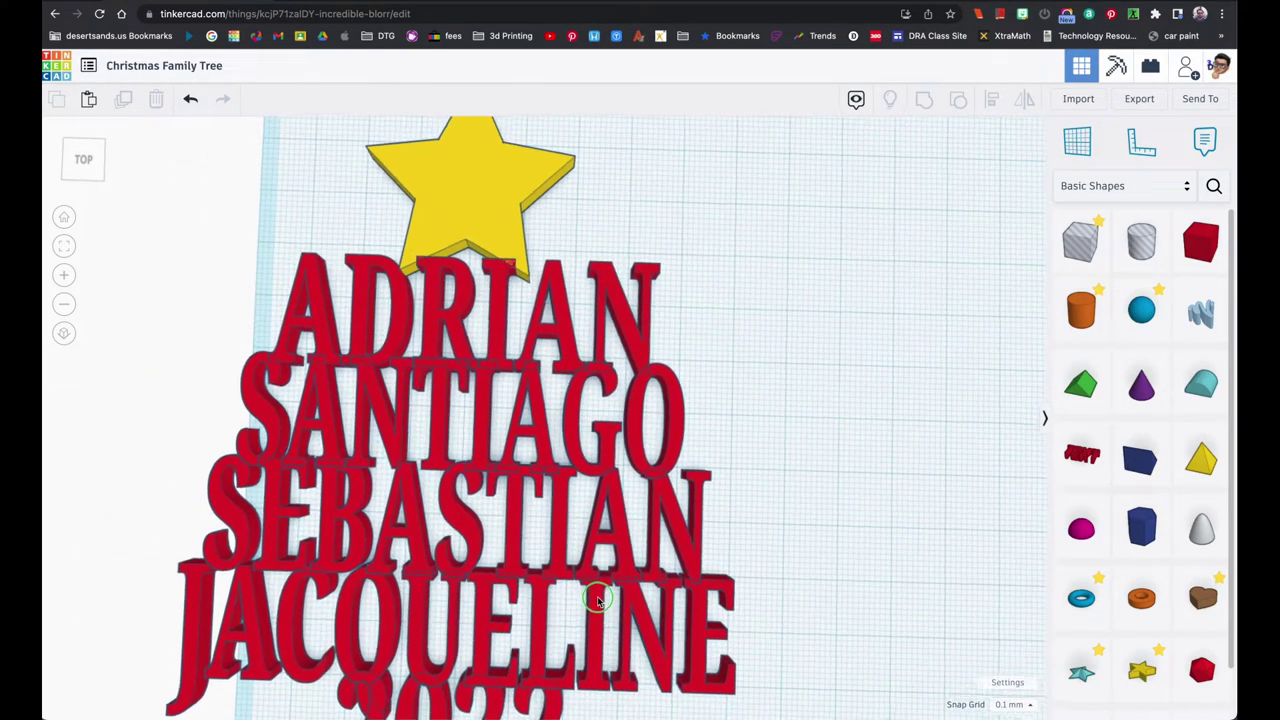
{"action": "left_click", "coordinate": [605, 597]}
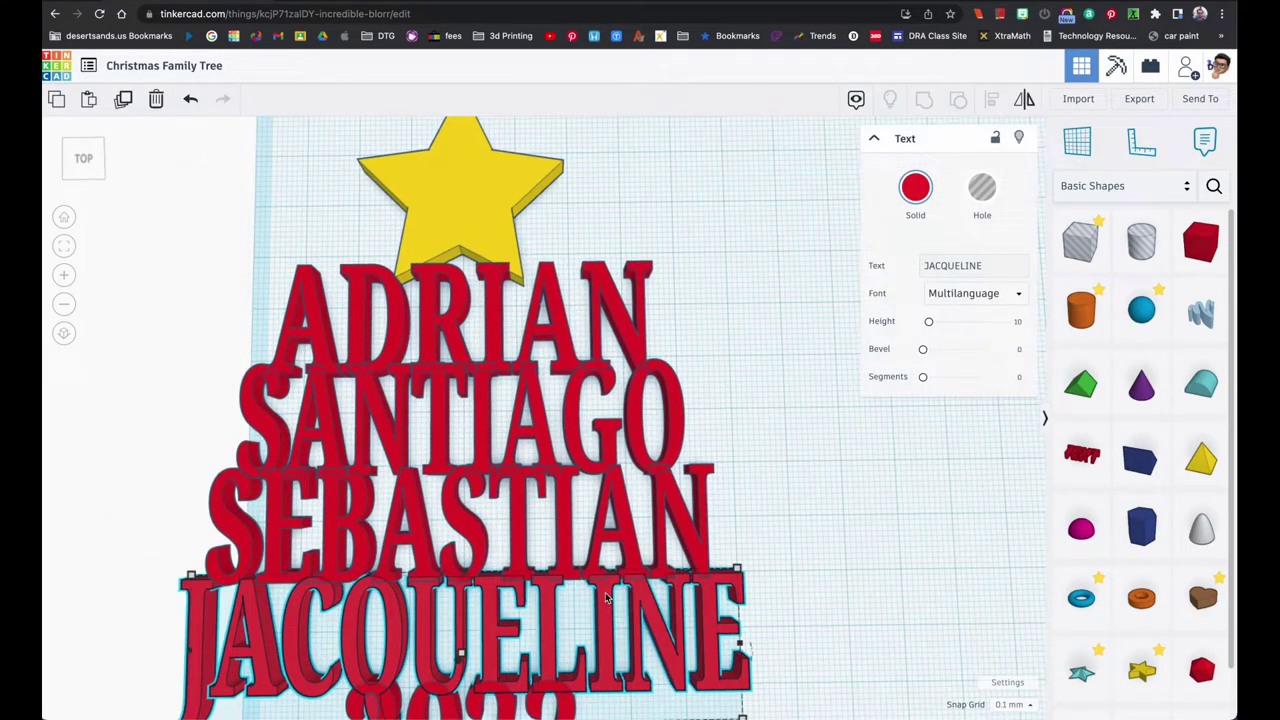
{"action": "mouse_move", "coordinate": [736, 576]}
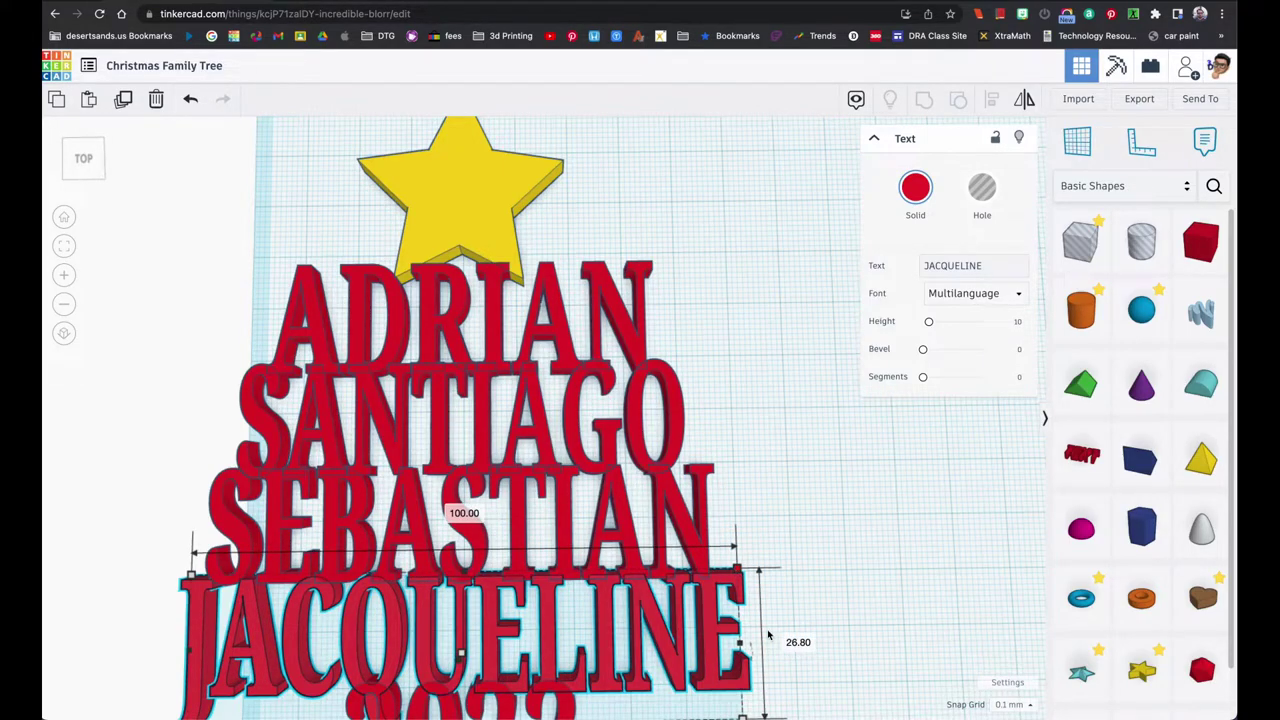
{"action": "left_click", "coordinate": [465, 513]}
{"action": "type", "text": "98"}
{"action": "key", "text": "Return"}
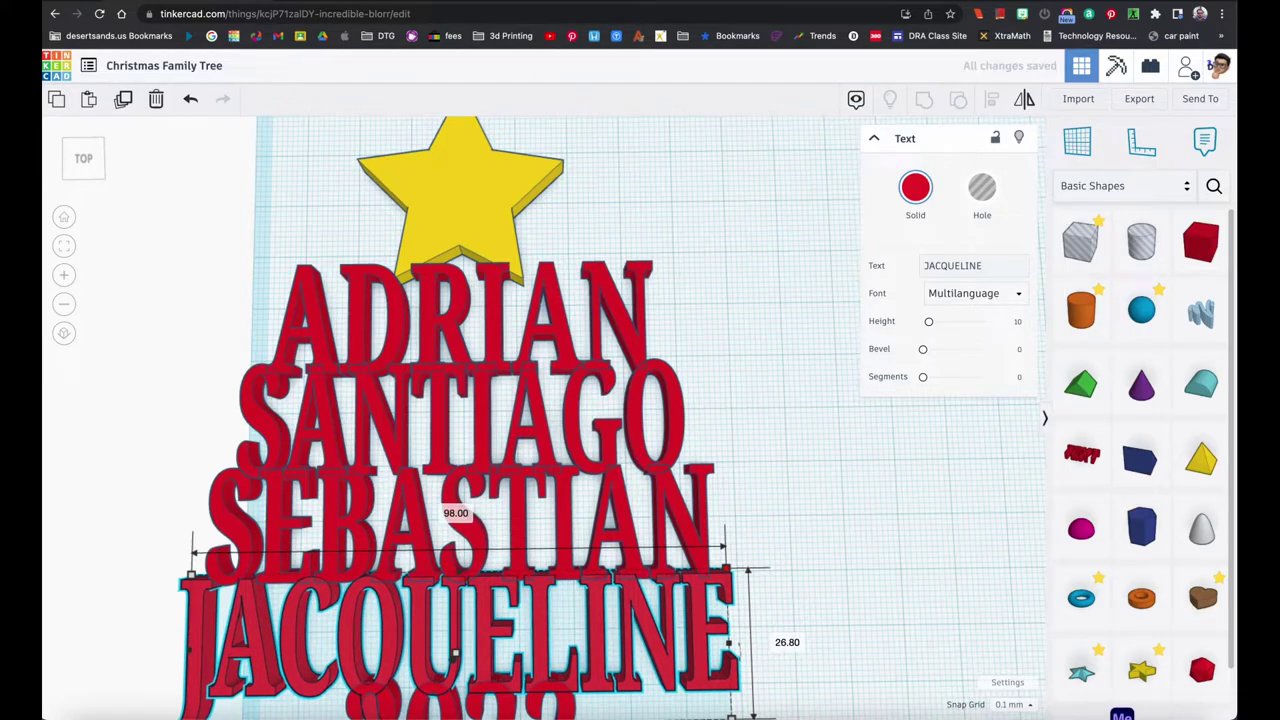
Align the star, all four names and the year on a shared centre line across their width, and deselect them
{"action": "scroll", "coordinate": [476, 516], "scroll_direction": "up", "scroll_amount": 1}
{"action": "scroll", "coordinate": [476, 516], "scroll_direction": "up", "scroll_amount": 2}
{"action": "scroll", "coordinate": [630, 562], "scroll_direction": "down", "scroll_amount": 3}
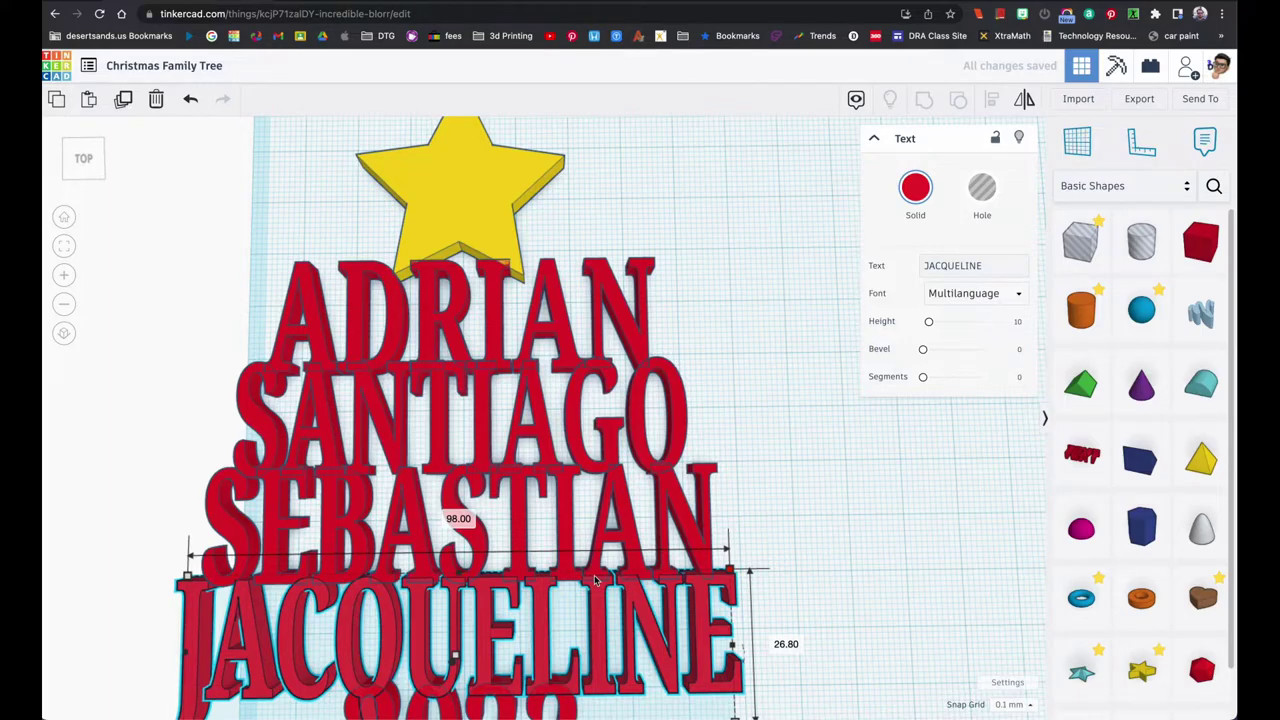
{"action": "scroll", "coordinate": [594, 580], "scroll_direction": "down", "scroll_amount": 3}
{"action": "left_click_drag", "start_coordinate": [354, 245], "coordinate": [650, 700]}
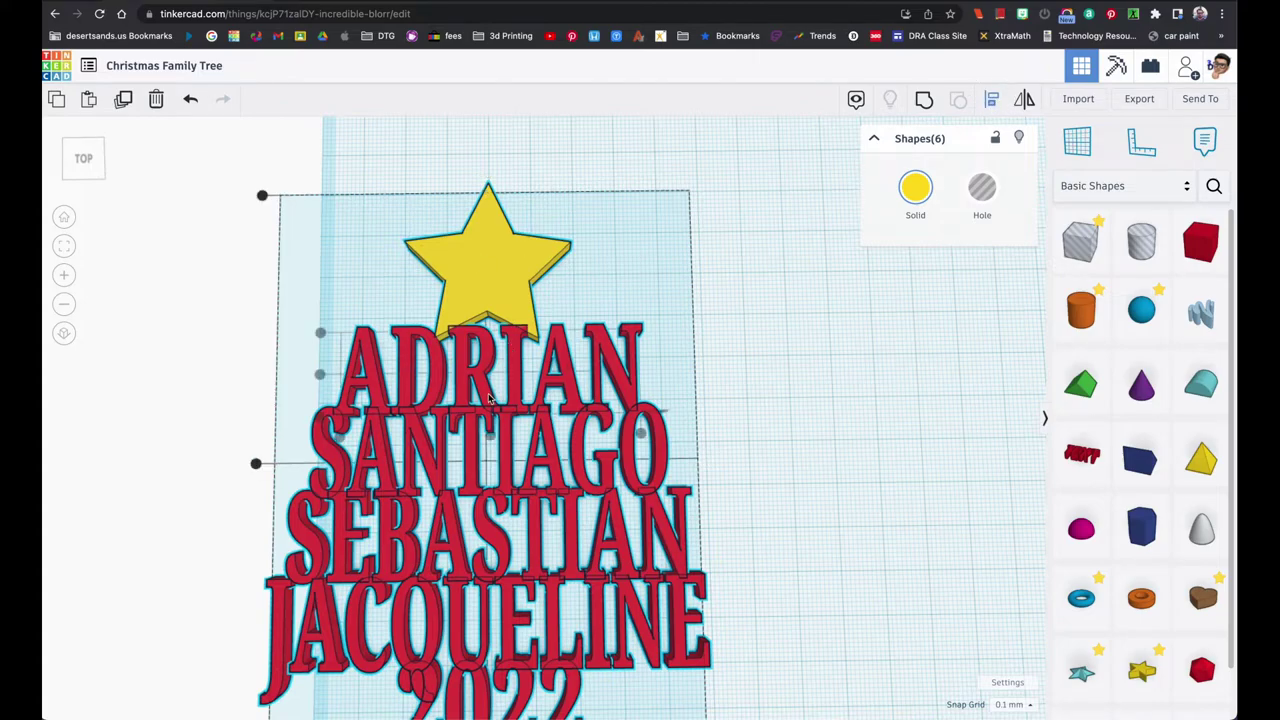
{"action": "scroll", "coordinate": [487, 388], "scroll_direction": "up", "scroll_amount": 2}
{"action": "scroll", "coordinate": [487, 388], "scroll_direction": "down", "scroll_amount": 2}
{"action": "left_click_drag", "start_coordinate": [499, 697], "coordinate": [486, 694]}
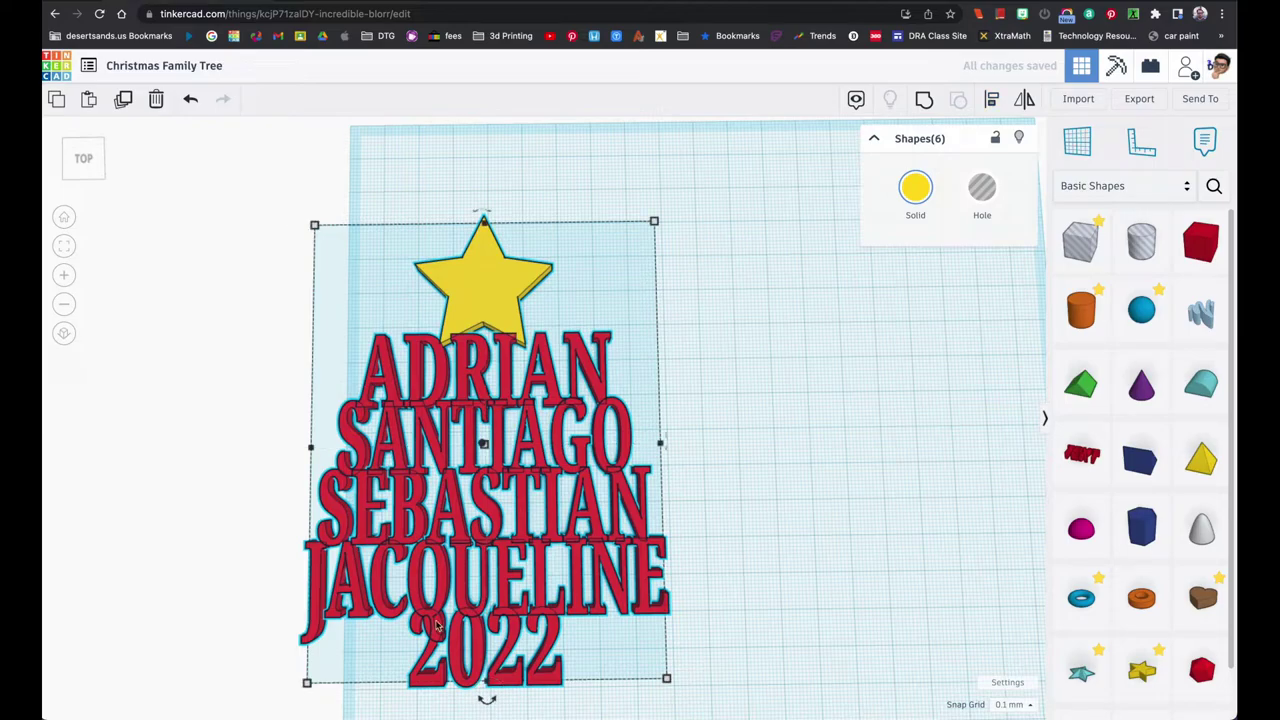
{"action": "left_click", "coordinate": [357, 643]}
Examine the joints between the name rows for letters that do not connect, especially between the second and third names, and check the whole tree
{"action": "scroll", "coordinate": [323, 549], "scroll_direction": "up", "scroll_amount": 5}
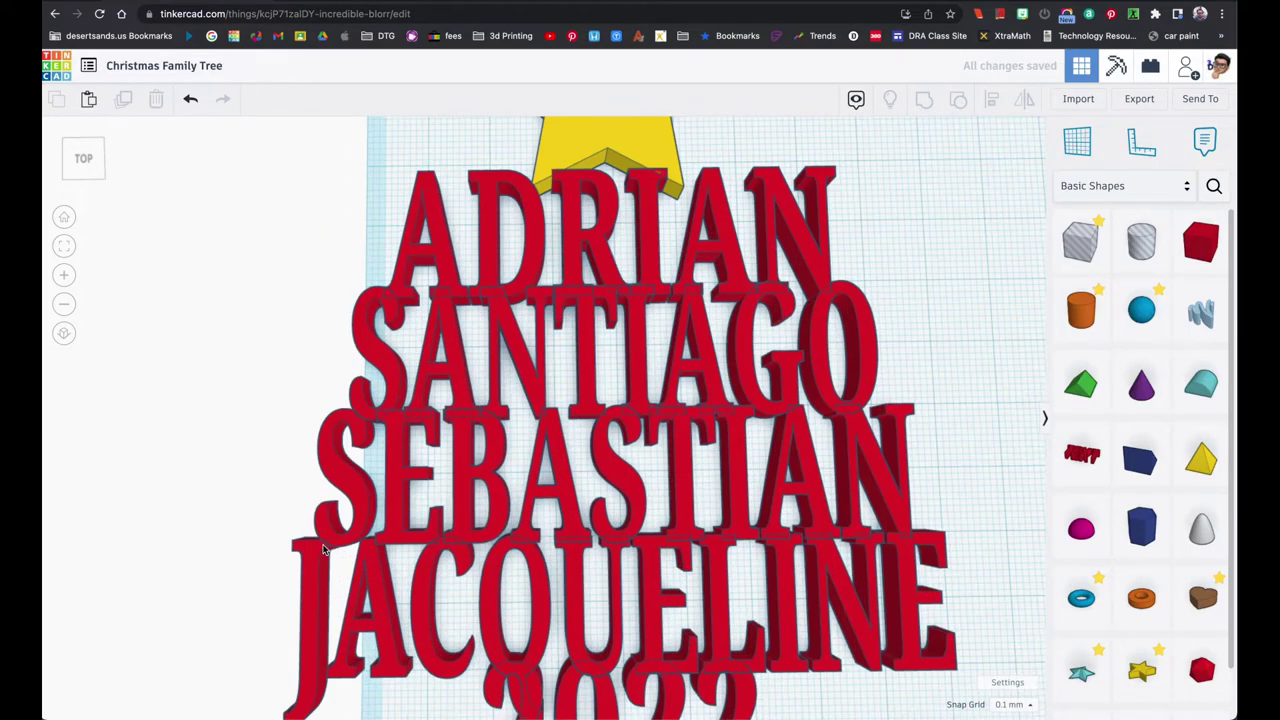
{"action": "scroll", "coordinate": [336, 546], "scroll_direction": "down", "scroll_amount": 5}
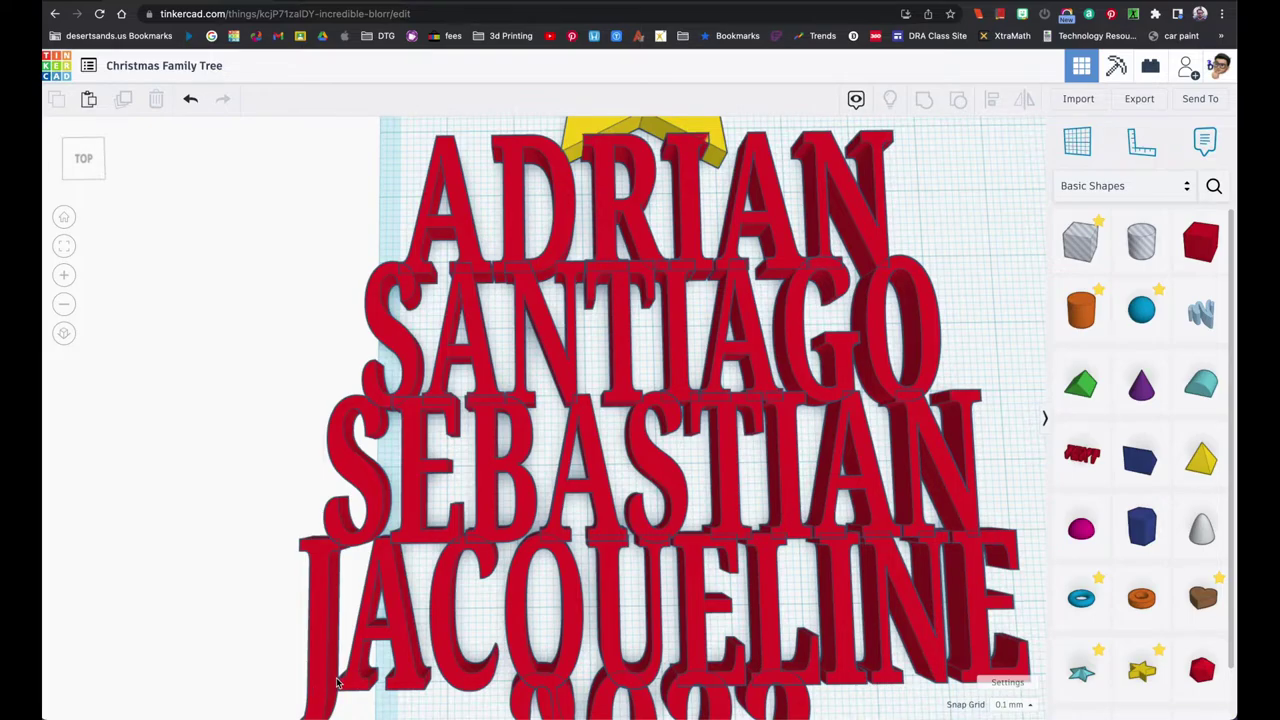
{"action": "scroll", "coordinate": [338, 683], "scroll_direction": "up", "scroll_amount": 5}
{"action": "scroll", "coordinate": [340, 680], "scroll_direction": "down", "scroll_amount": 5}
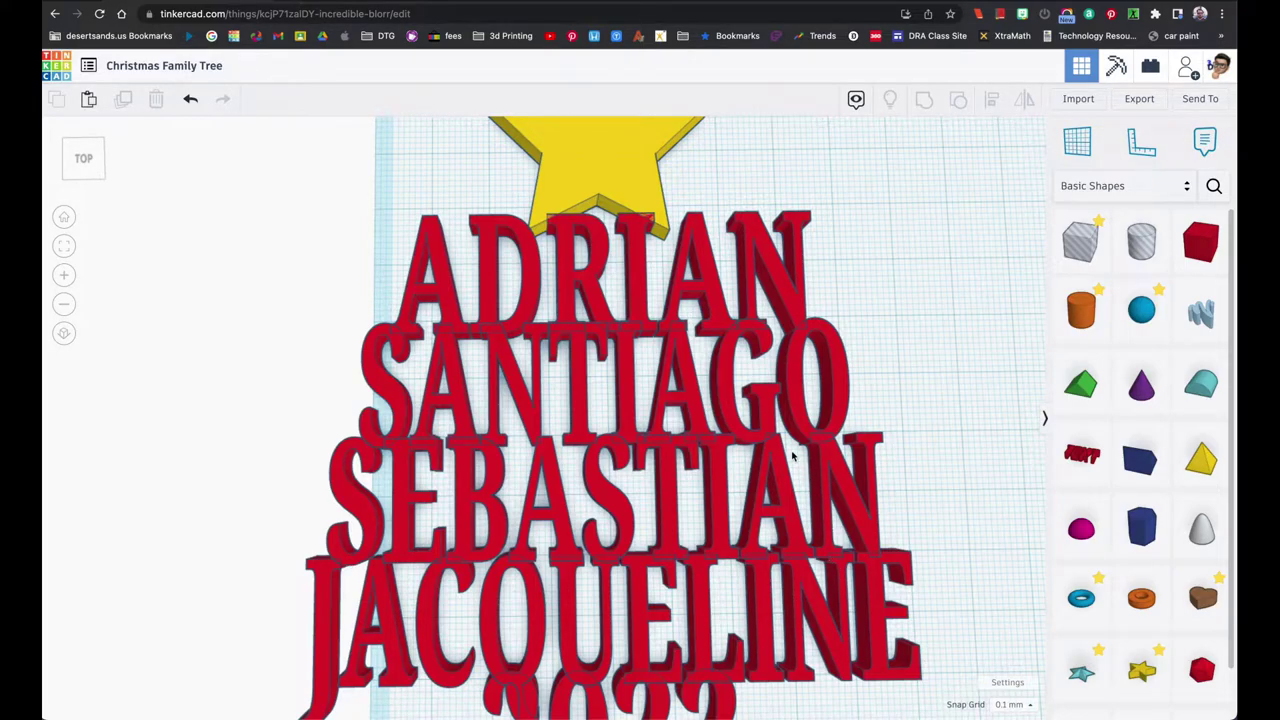
{"action": "scroll", "coordinate": [785, 448], "scroll_direction": "up", "scroll_amount": 4}
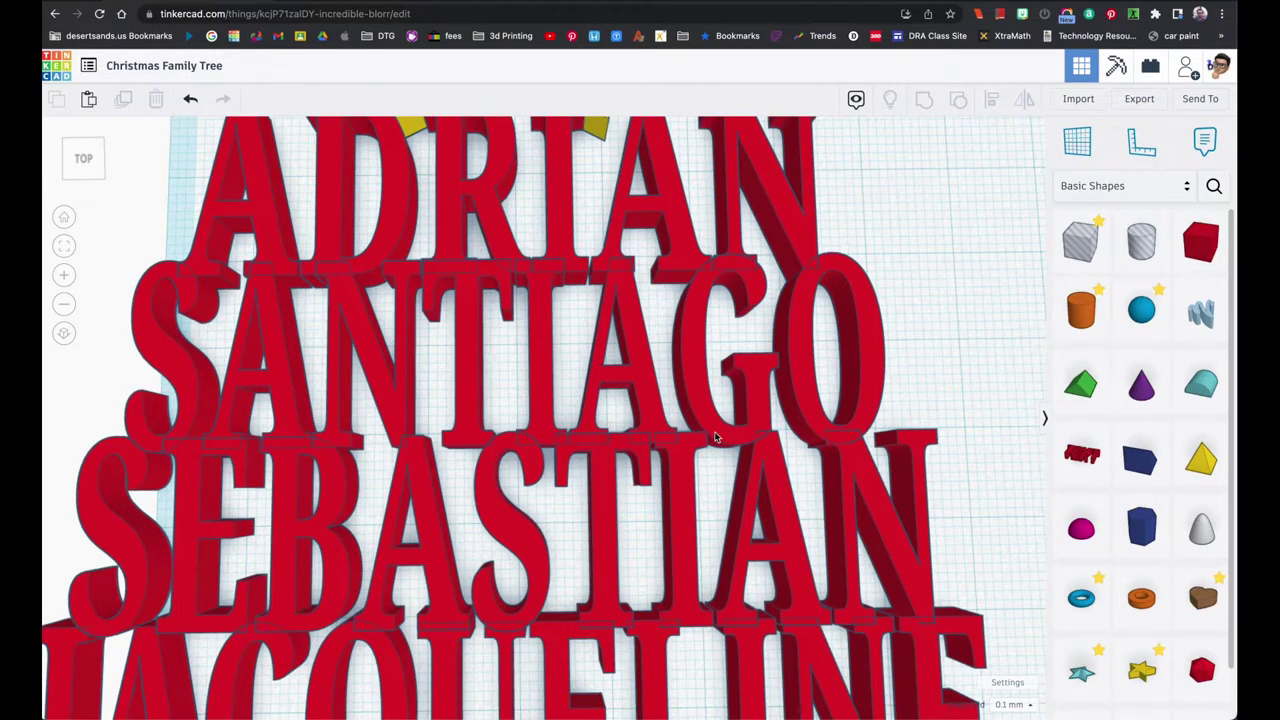
{"action": "scroll", "coordinate": [713, 437], "scroll_direction": "up", "scroll_amount": 4}
{"action": "mouse_move", "coordinate": [711, 437]}
{"action": "right_mouse_down"}
{"action": "mouse_move", "coordinate": [706, 454]}
{"action": "mouse_move", "coordinate": [567, 395]}
{"action": "mouse_move", "coordinate": [574, 349]}
{"action": "mouse_move", "coordinate": [749, 431]}
{"action": "mouse_move", "coordinate": [727, 451]}
{"action": "right_mouse_up"}
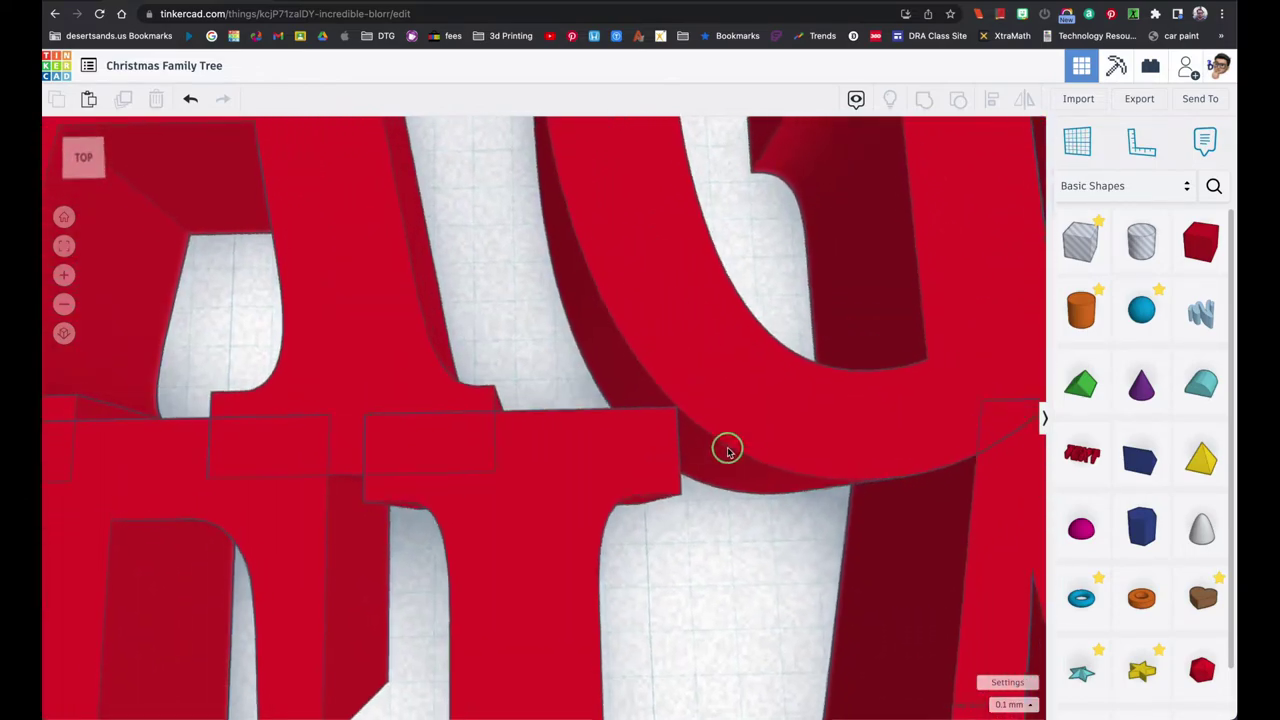
{"action": "scroll", "coordinate": [727, 451], "scroll_direction": "down", "scroll_amount": 5}
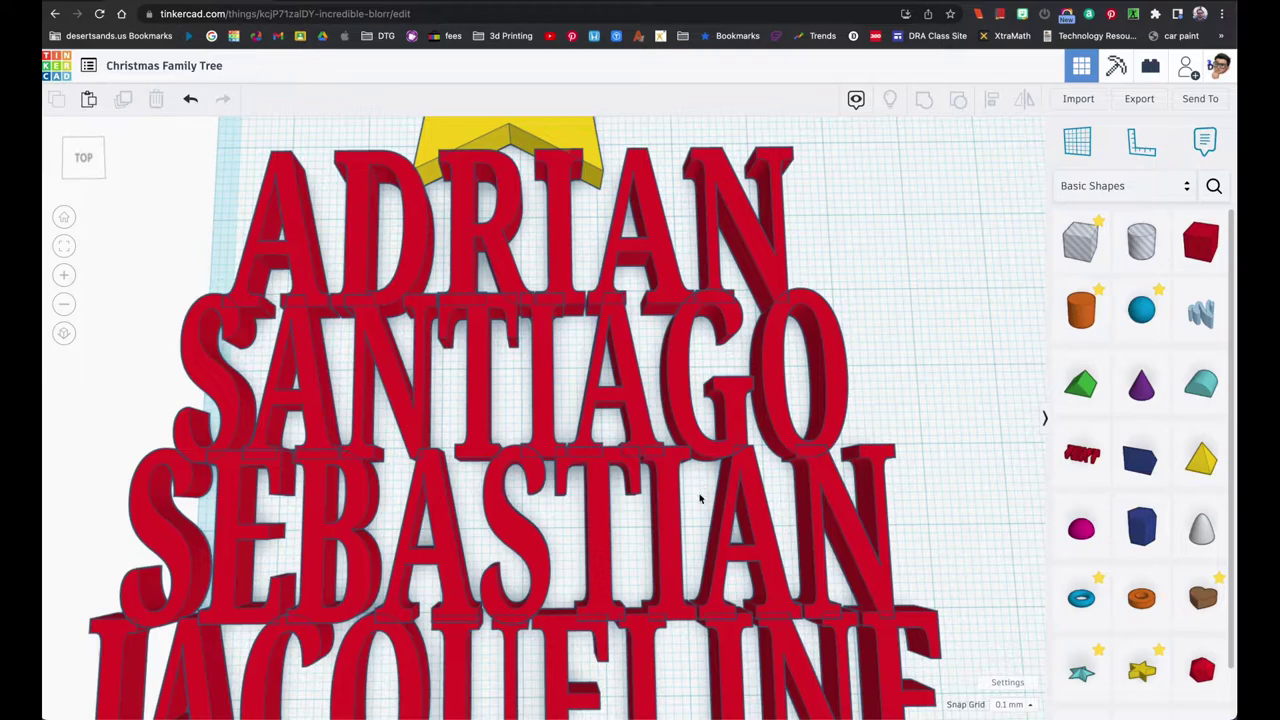
{"action": "scroll", "coordinate": [700, 495], "scroll_direction": "up", "scroll_amount": 8}
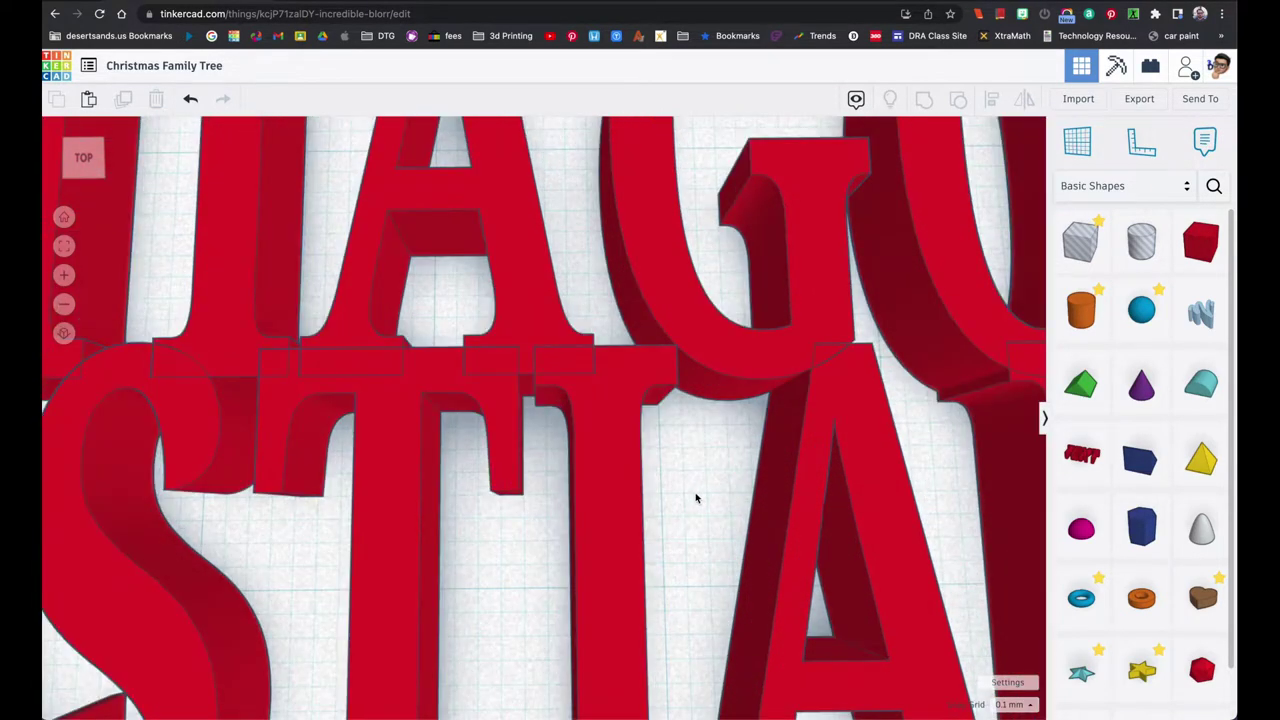
{"action": "scroll", "coordinate": [696, 497], "scroll_direction": "down", "scroll_amount": 5}
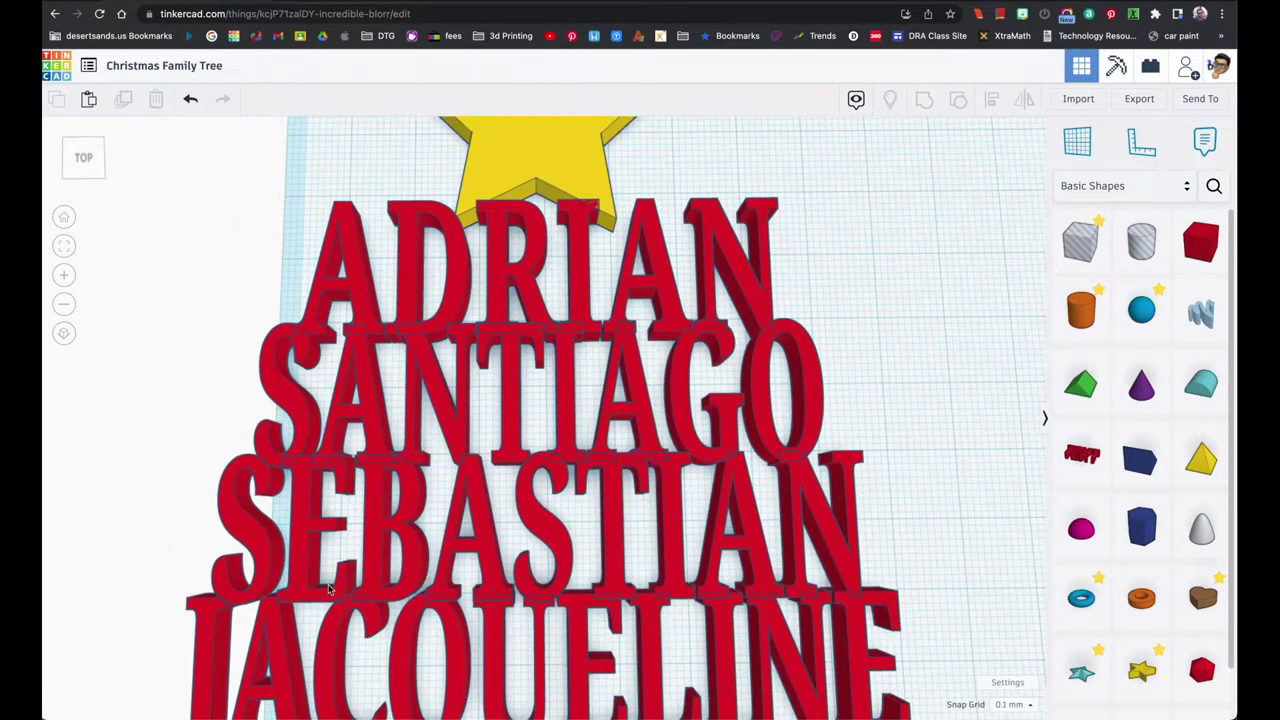
{"action": "scroll", "coordinate": [255, 614], "scroll_direction": "down", "scroll_amount": 2}
{"action": "scroll", "coordinate": [420, 614], "scroll_direction": "down", "scroll_amount": 3}
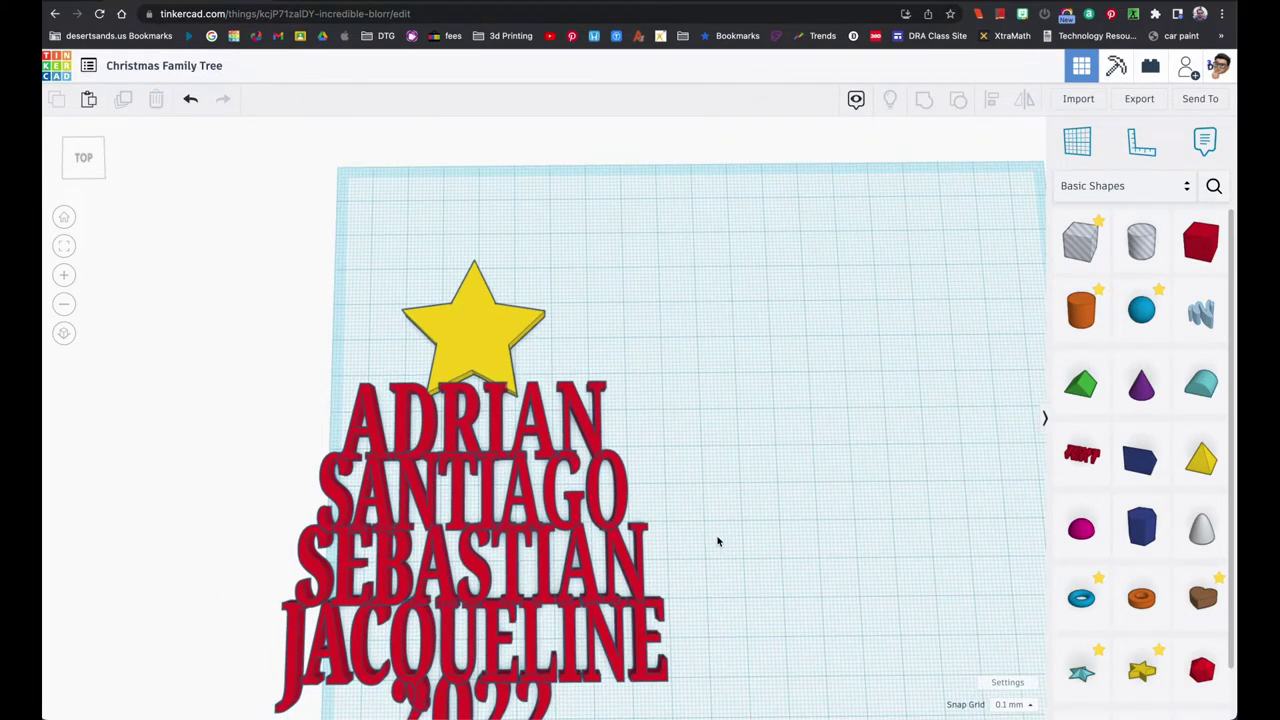
{"action": "scroll", "coordinate": [717, 541], "scroll_direction": "down", "scroll_amount": 3}
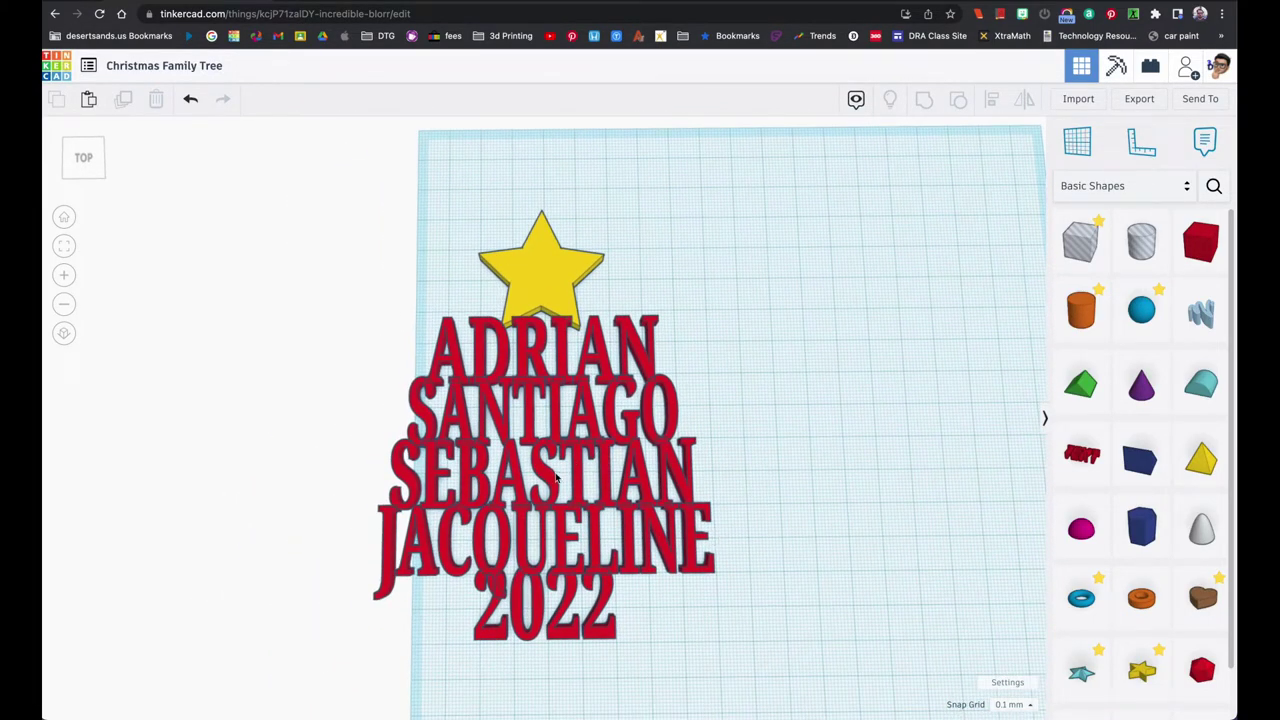
{"action": "scroll", "coordinate": [557, 478], "scroll_direction": "up", "scroll_amount": 3}
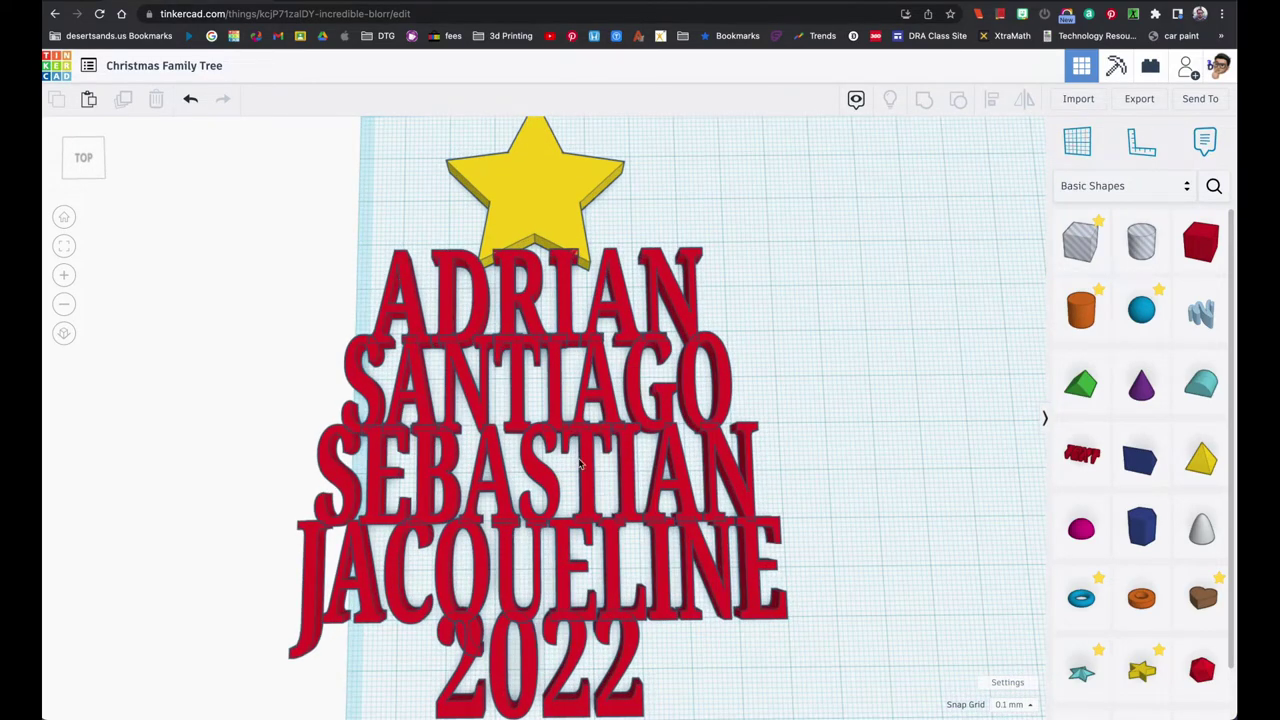
Place a box beside the second and third names and set its height to 5 mm
{"action": "left_click_drag", "start_coordinate": [1200, 241], "coordinate": [829, 423]}
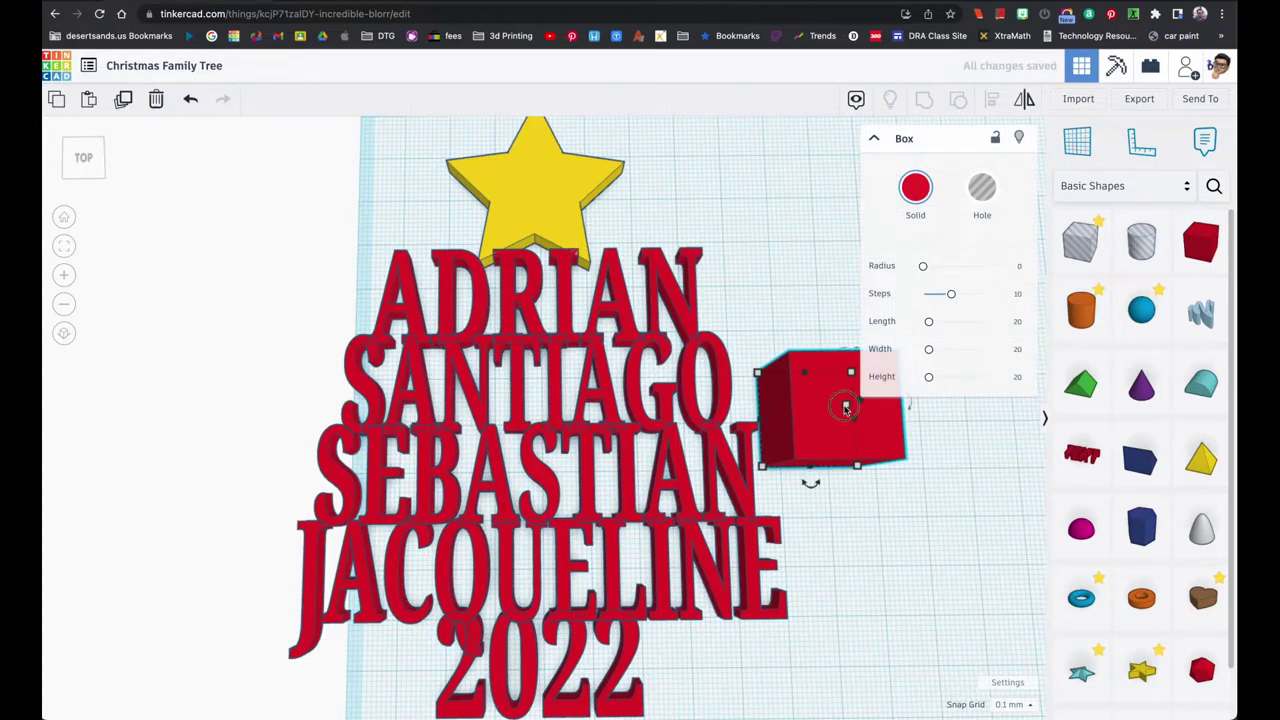
{"action": "left_click", "coordinate": [885, 412]}
{"action": "type", "text": "5"}
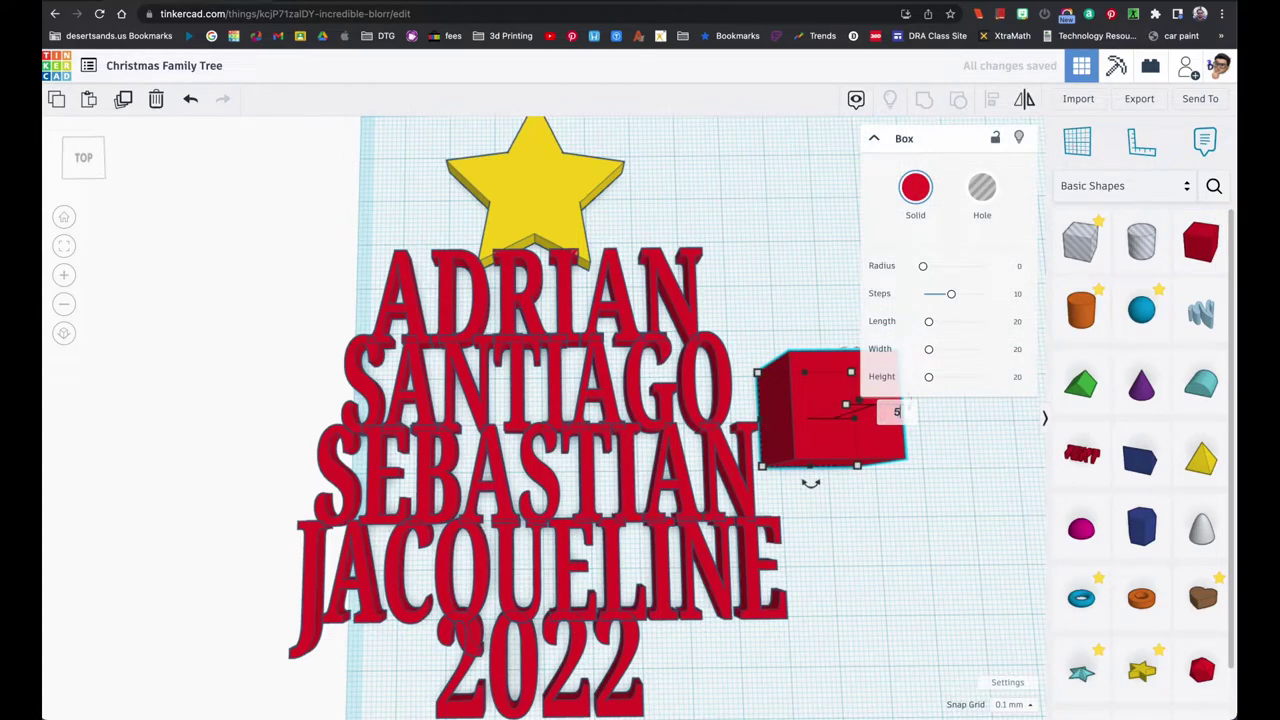
{"action": "key", "text": "Return"}
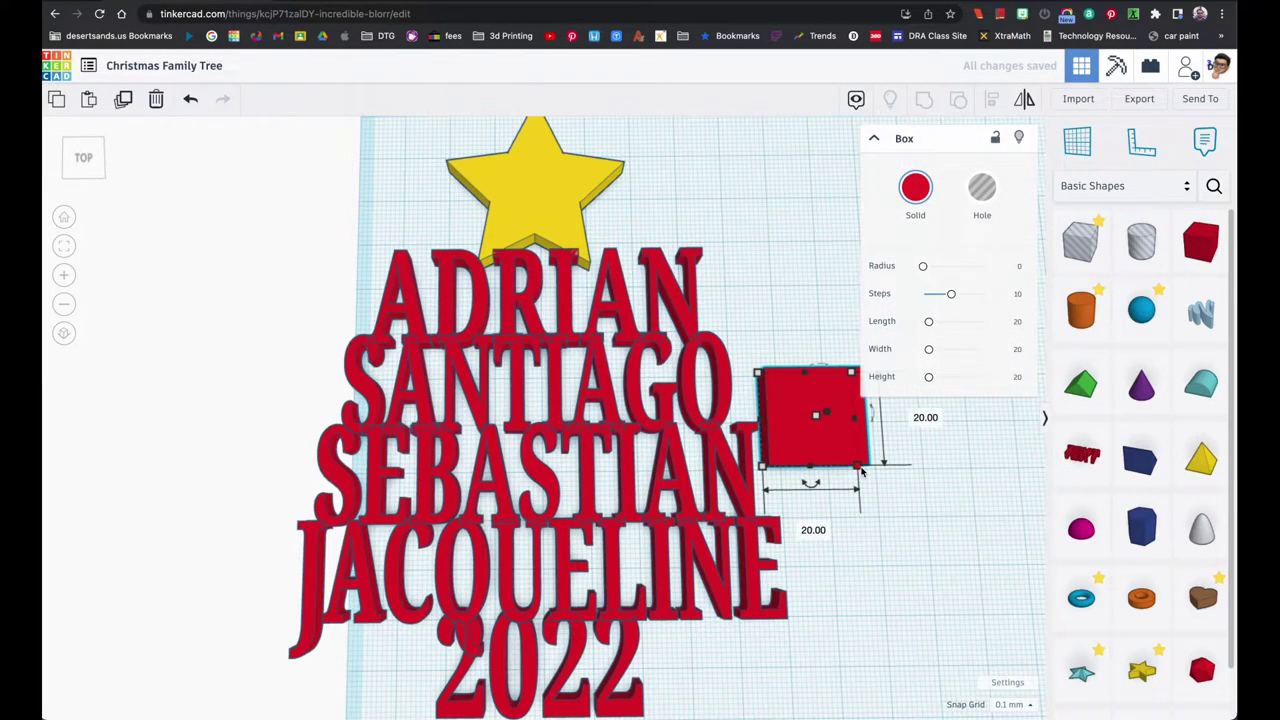
Resize the box's footprint to 7 mm wide and 5 mm deep
{"action": "left_click", "coordinate": [814, 529]}
{"action": "type", "text": "7"}
{"action": "key", "text": "Return"}
{"action": "left_click", "coordinate": [864, 418]}
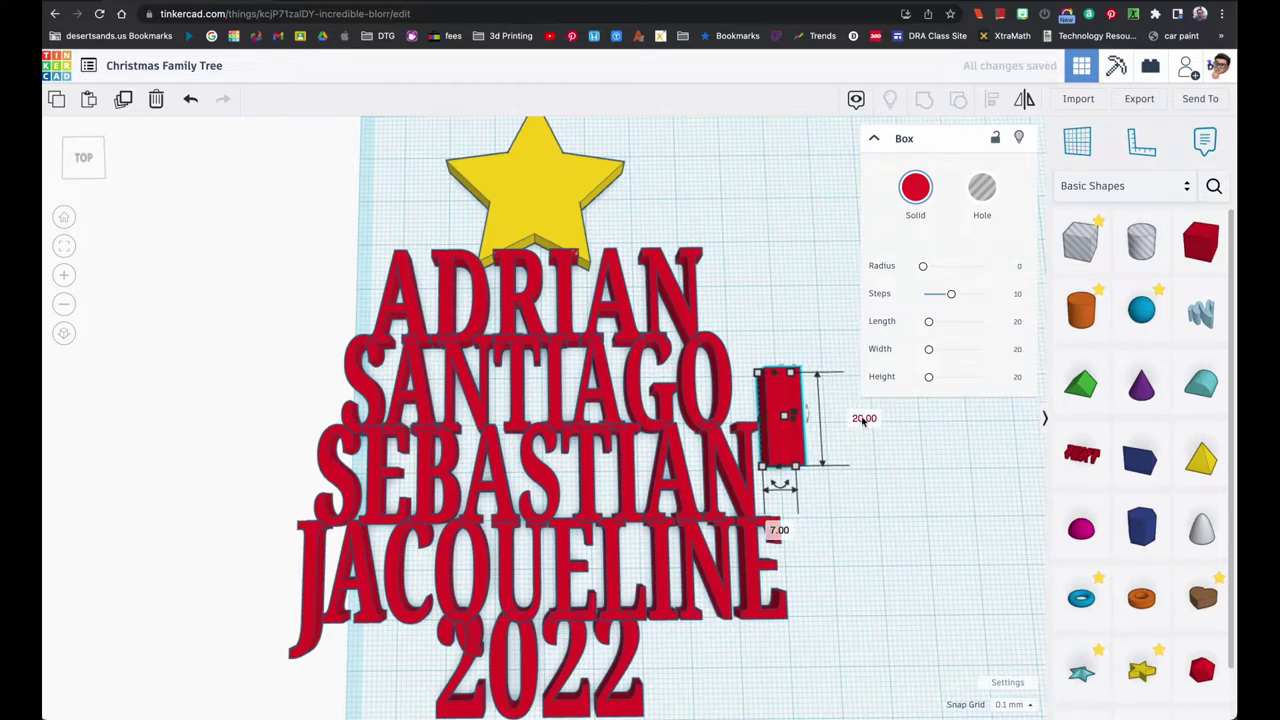
{"action": "type", "text": "5"}
{"action": "key", "text": "Return"}
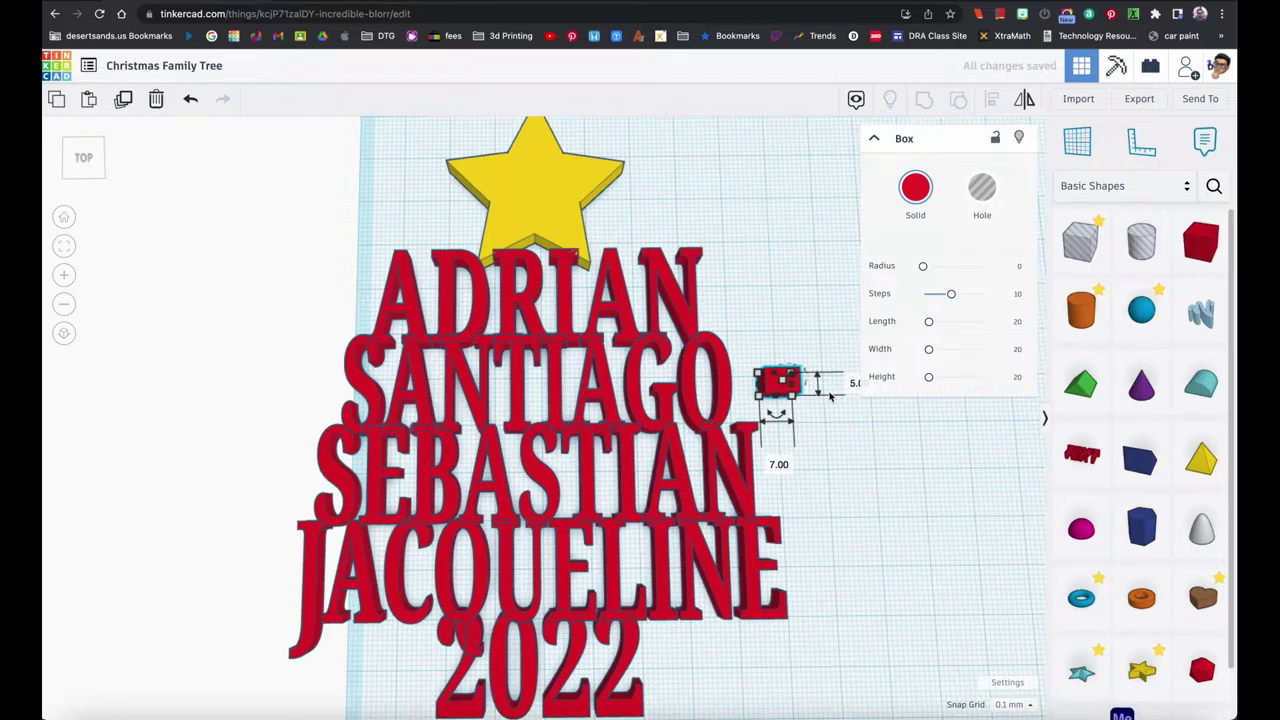
Move the box beside the end of the third name and set its depth to 3 mm
{"action": "left_click_drag", "start_coordinate": [777, 393], "coordinate": [796, 520]}
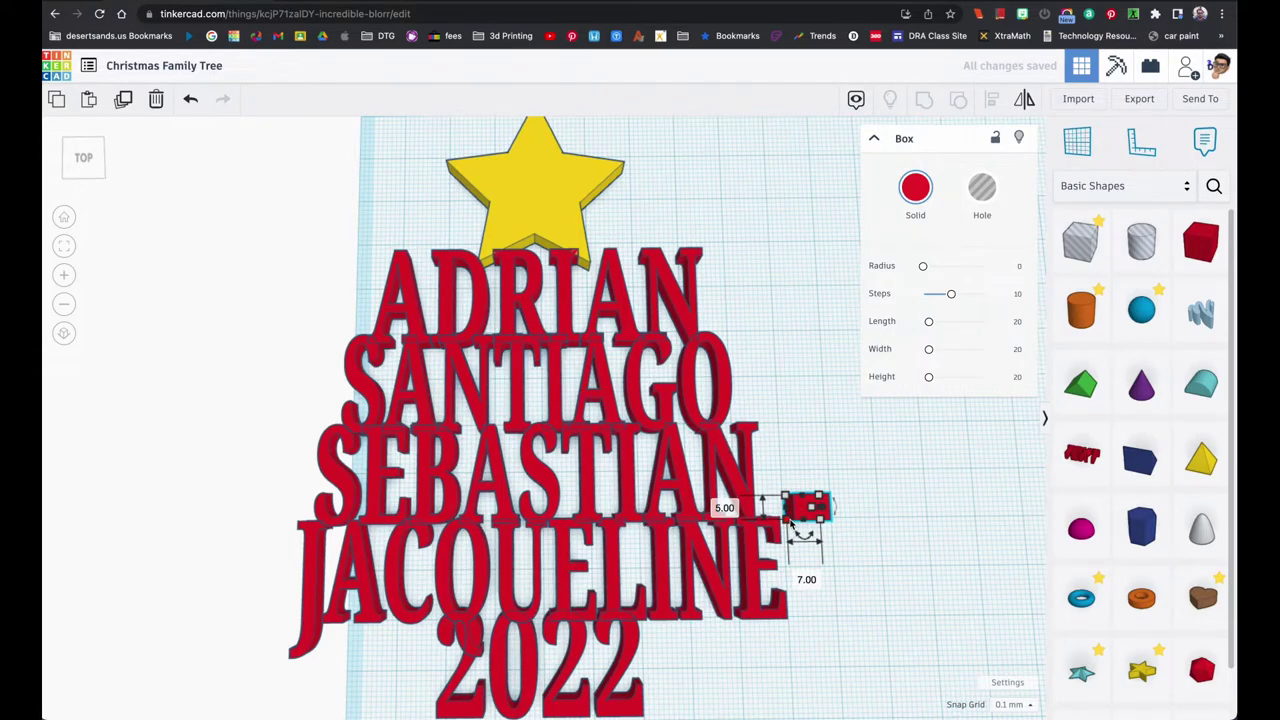
{"action": "left_click", "coordinate": [726, 509]}
{"action": "type", "text": "3"}
{"action": "key", "text": "Return"}
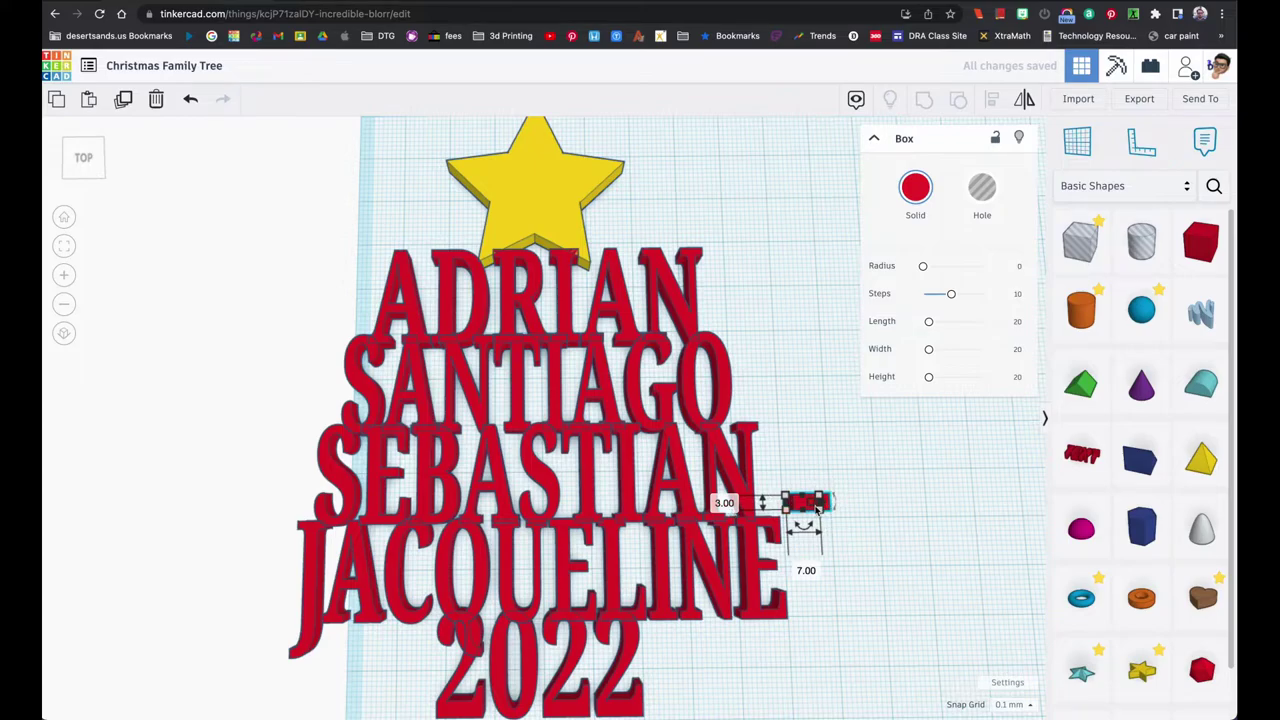
Place the box as a 1 mm deep bridge across the gap between the third name's I and final A, under the second name's G
{"action": "left_click_drag", "start_coordinate": [814, 512], "coordinate": [793, 532]}
{"action": "key", "text": "ctrl+z"}
{"action": "scroll", "coordinate": [805, 523], "scroll_direction": "up", "scroll_amount": 3}
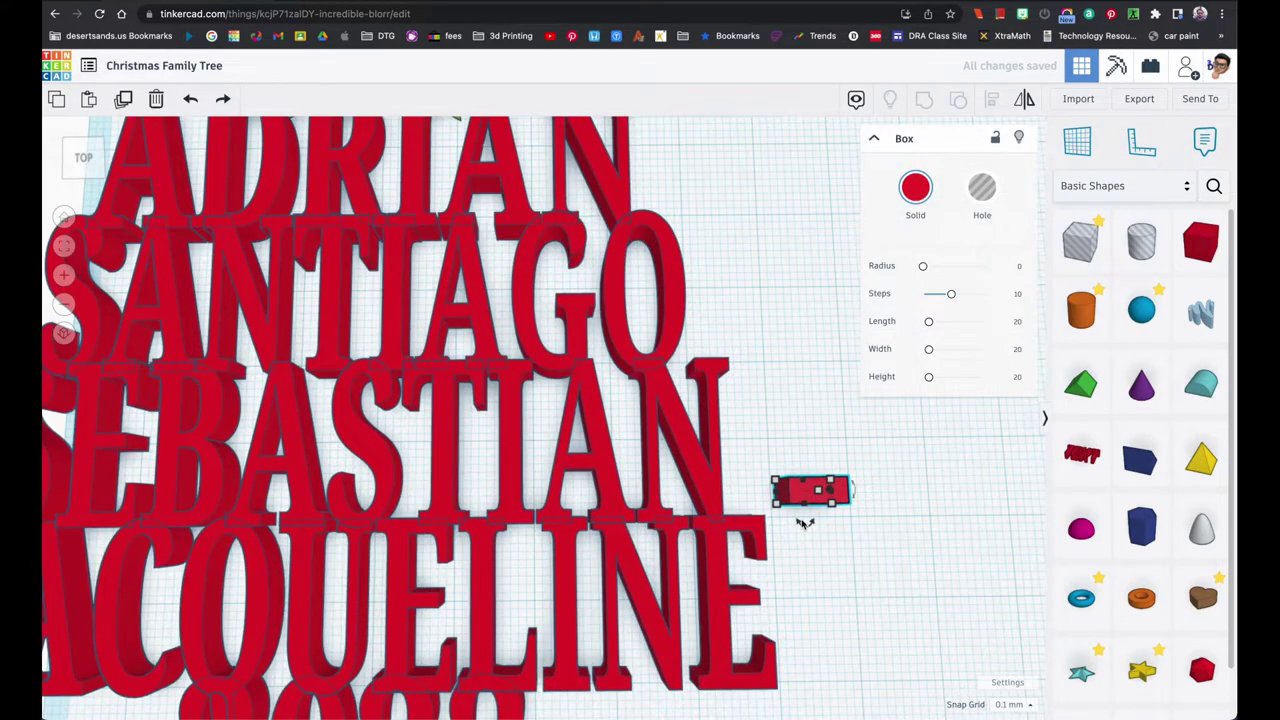
{"action": "left_click_drag", "start_coordinate": [773, 497], "coordinate": [516, 390]}
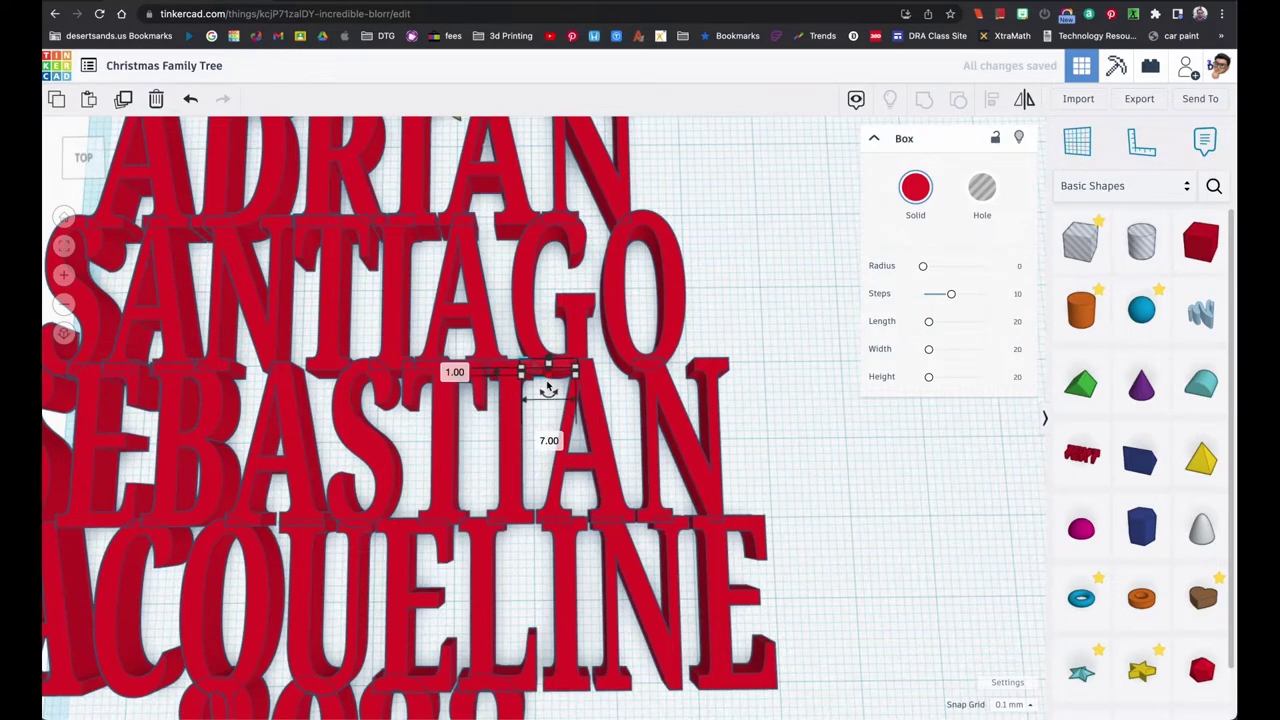
Resize the bridge box between the third name's I and final A to 5.1 mm wide and 1.4 mm deep
{"action": "key", "text": "f"}
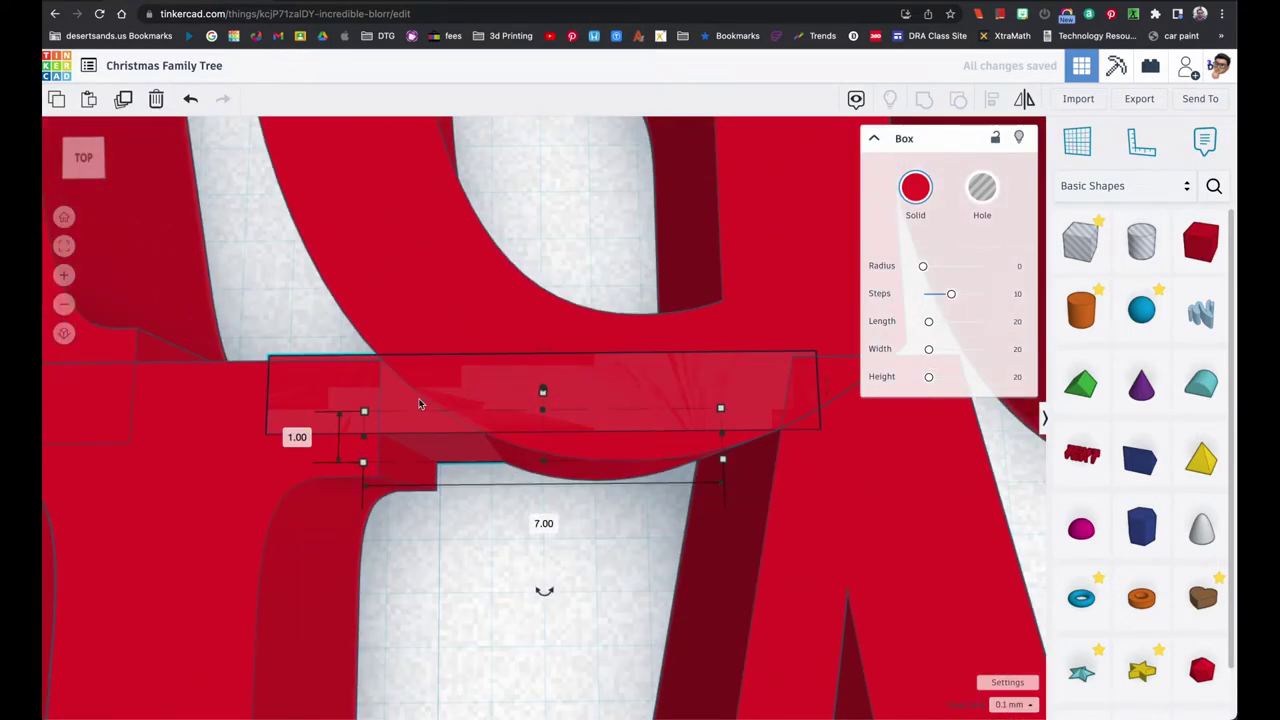
{"action": "left_click_drag", "start_coordinate": [409, 422], "coordinate": [323, 432]}
{"action": "left_click_drag", "start_coordinate": [650, 458], "coordinate": [563, 487]}
{"action": "scroll", "coordinate": [533, 490], "scroll_direction": "down", "scroll_amount": 5}
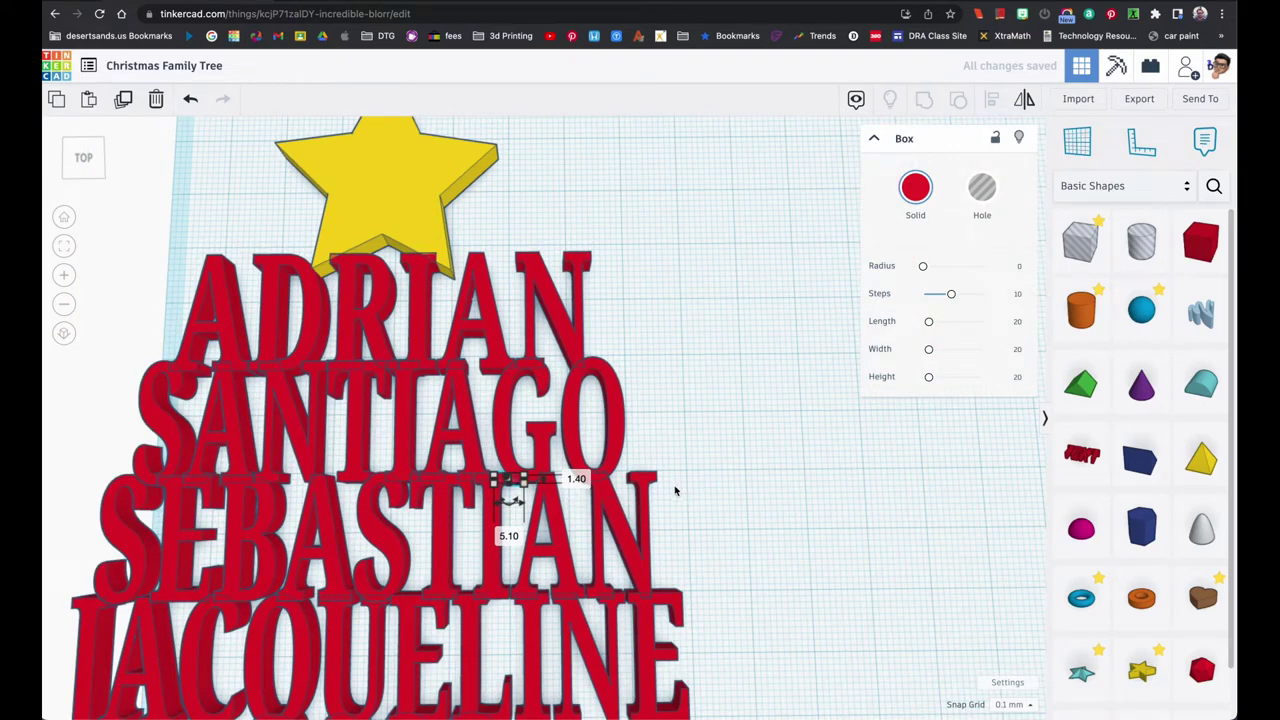
{"action": "scroll", "coordinate": [700, 500], "scroll_direction": "down", "scroll_amount": 3}
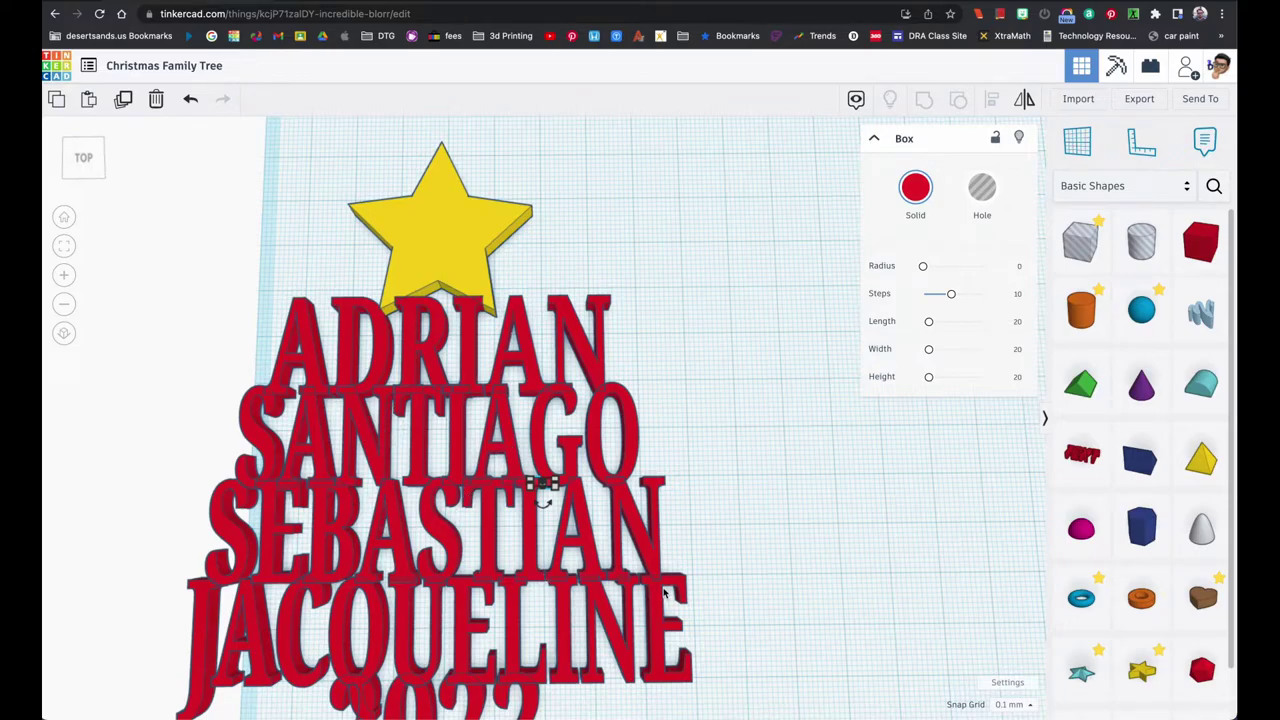
Move the small box about 21 mm down from the third name's I-A gap onto the fourth name
{"action": "scroll", "coordinate": [645, 573], "scroll_direction": "up", "scroll_amount": 5}
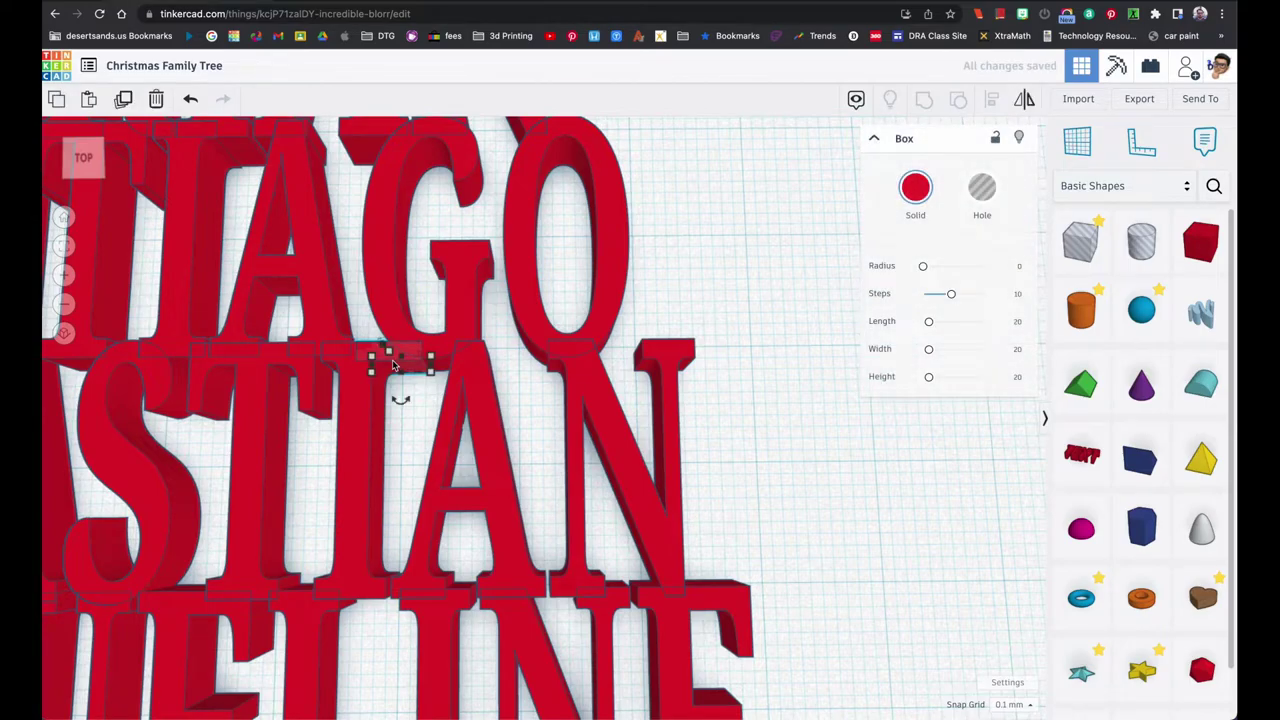
{"action": "left_click_drag", "start_coordinate": [393, 366], "coordinate": [406, 390]}
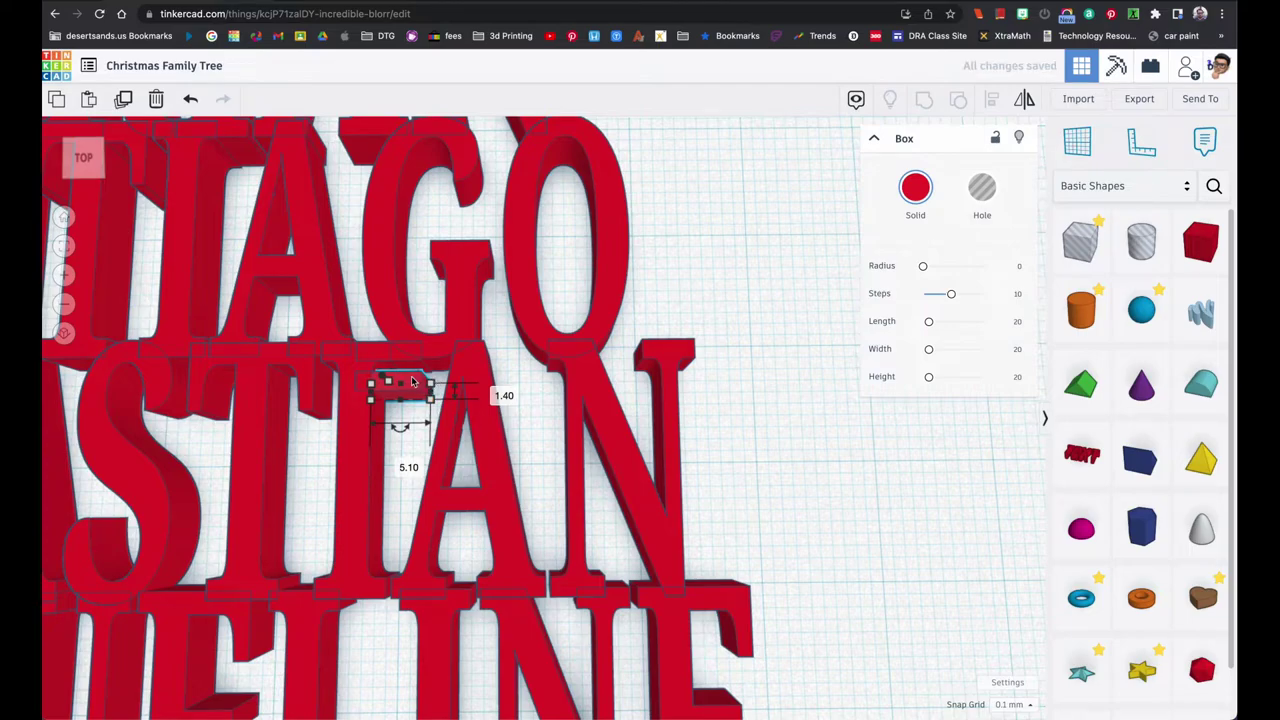
{"action": "left_click_drag", "start_coordinate": [409, 381], "coordinate": [403, 628]}
{"action": "scroll", "coordinate": [403, 628], "scroll_direction": "up", "scroll_amount": 5}
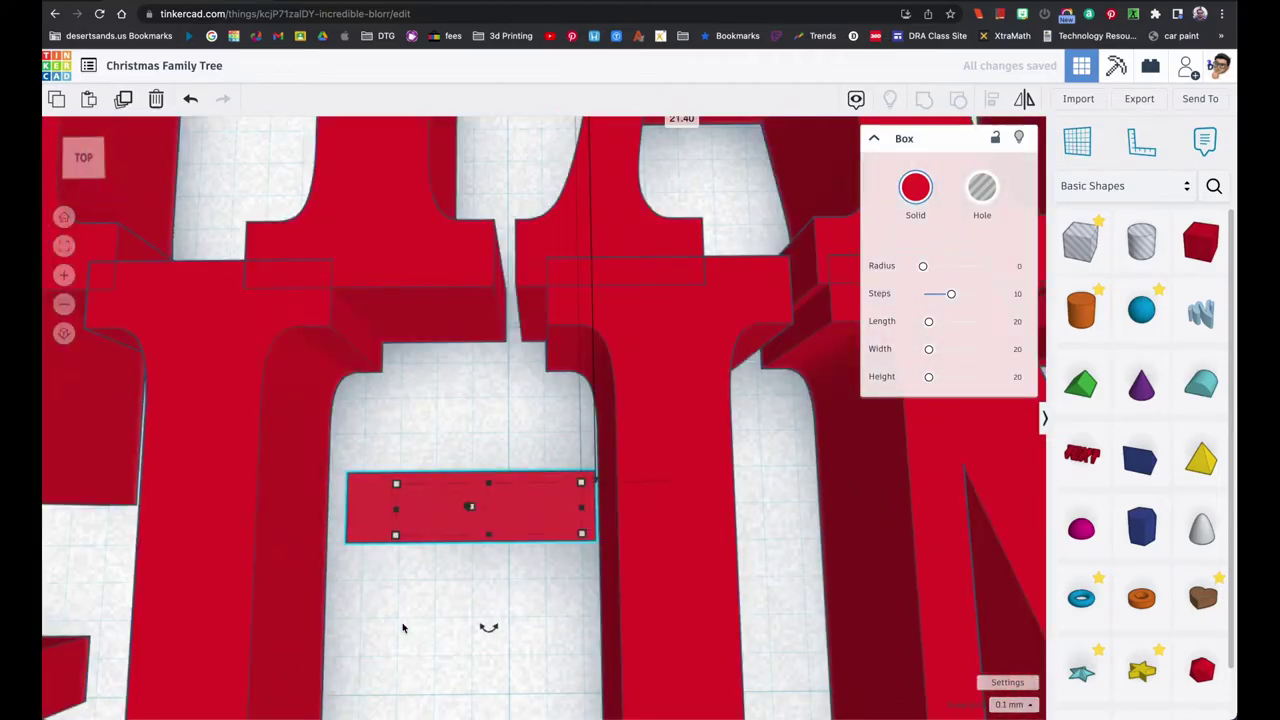
{"action": "scroll", "coordinate": [402, 628], "scroll_direction": "down", "scroll_amount": 8}
{"action": "scroll", "coordinate": [405, 625], "scroll_direction": "down", "scroll_amount": 5}
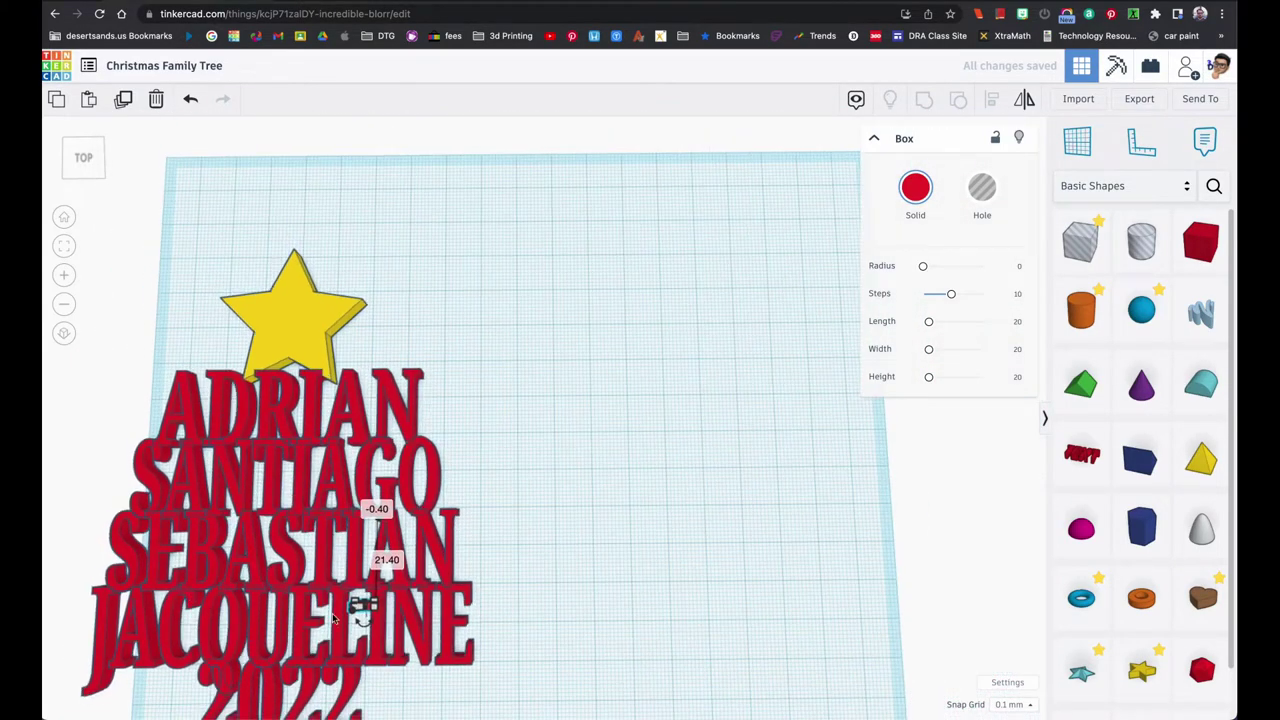
{"action": "scroll", "coordinate": [794, 609], "scroll_direction": "down", "scroll_amount": 2}
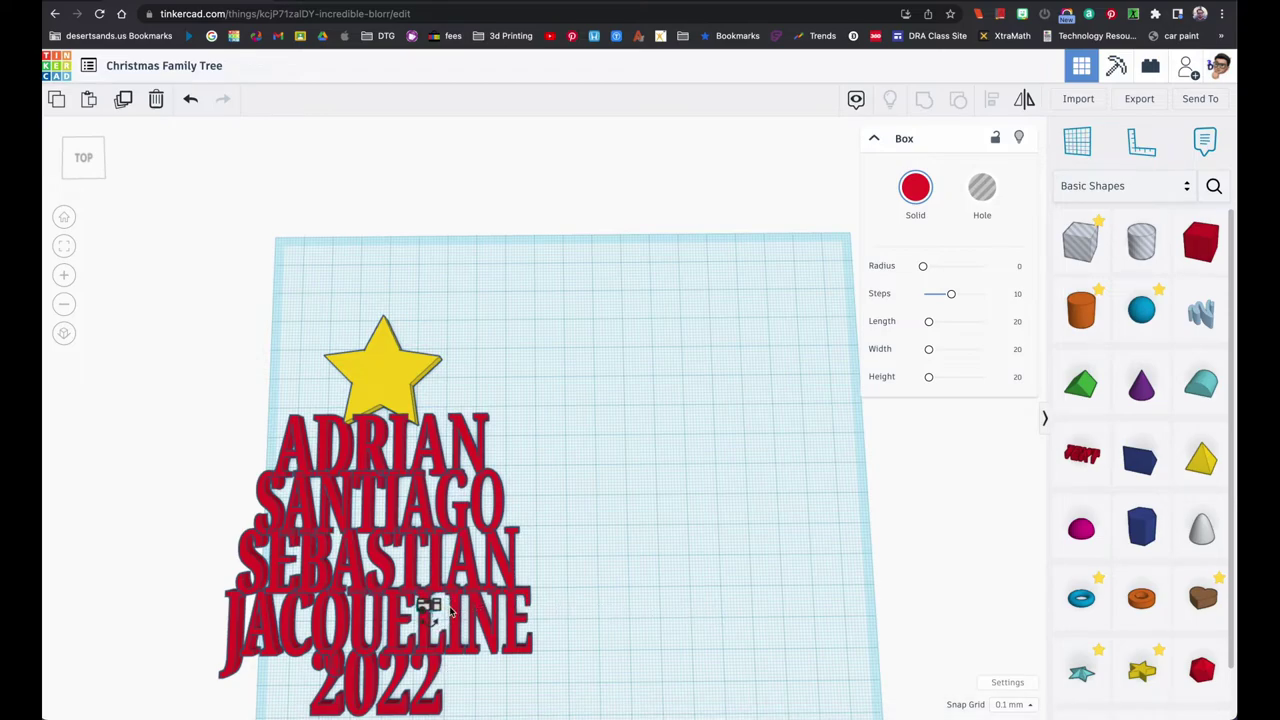
Move the box about 37.3 mm toward the start of the fourth name, beside the top of its C
{"action": "scroll", "coordinate": [450, 612], "scroll_direction": "up", "scroll_amount": 5}
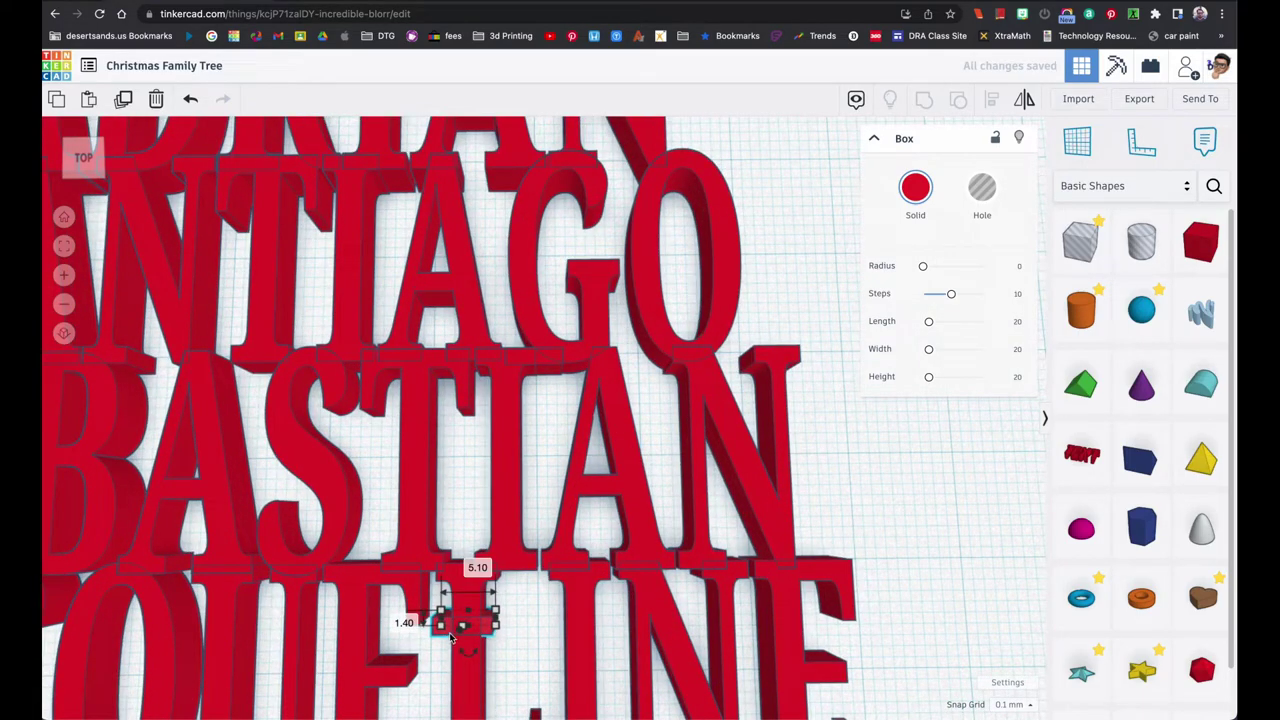
{"action": "left_click_drag", "start_coordinate": [450, 637], "coordinate": [84, 607]}
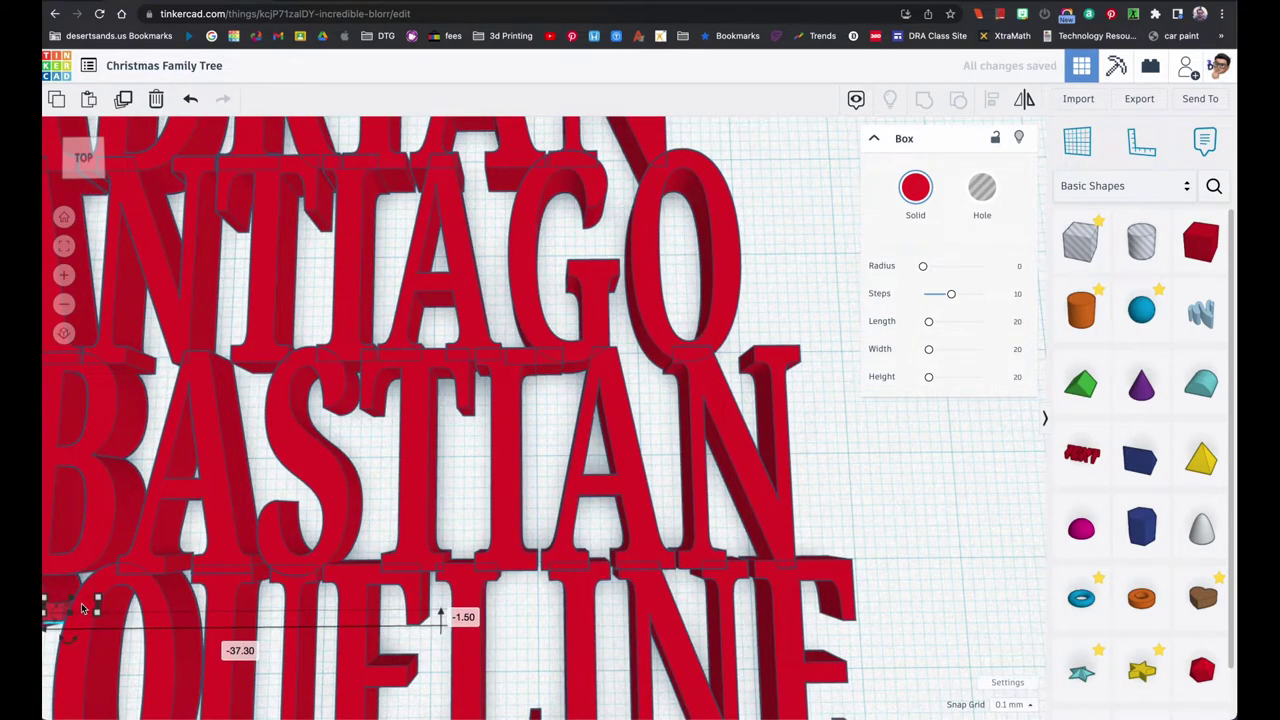
{"action": "scroll", "coordinate": [84, 607], "scroll_direction": "up", "scroll_amount": 3}
{"action": "scroll", "coordinate": [300, 600], "scroll_direction": "down", "scroll_amount": 5}
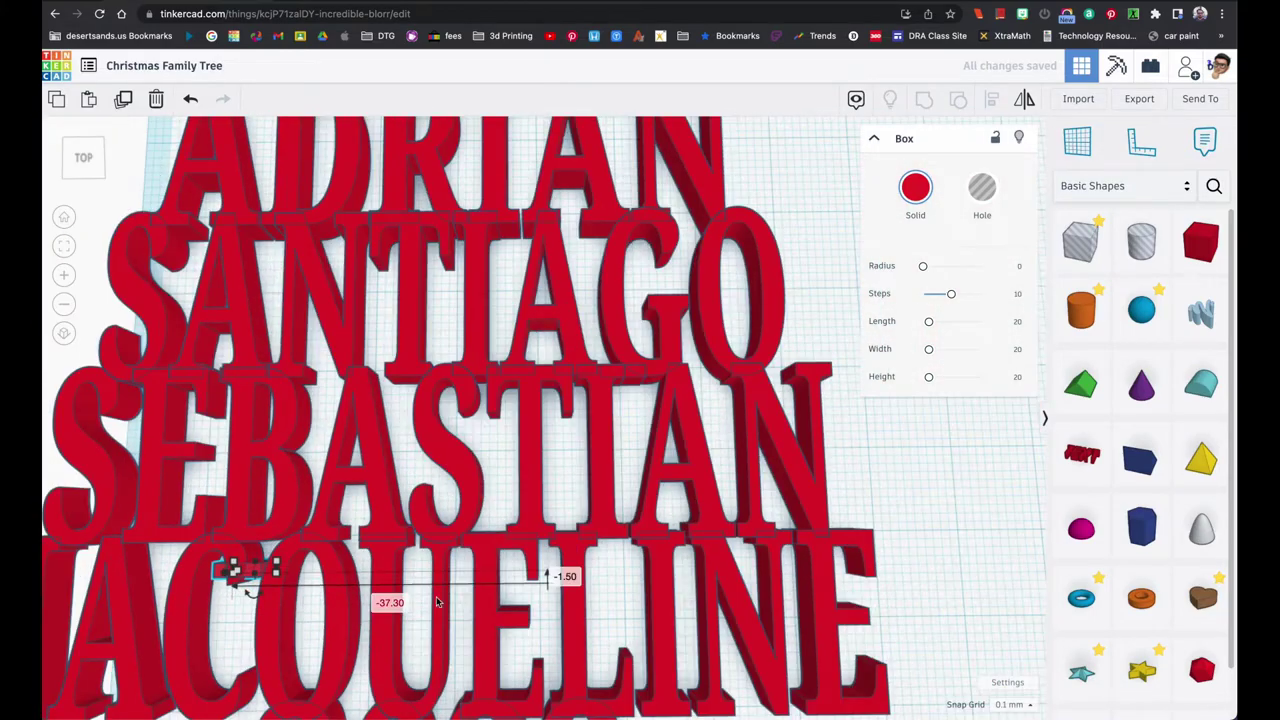
{"action": "scroll", "coordinate": [786, 594], "scroll_direction": "down", "scroll_amount": 3}
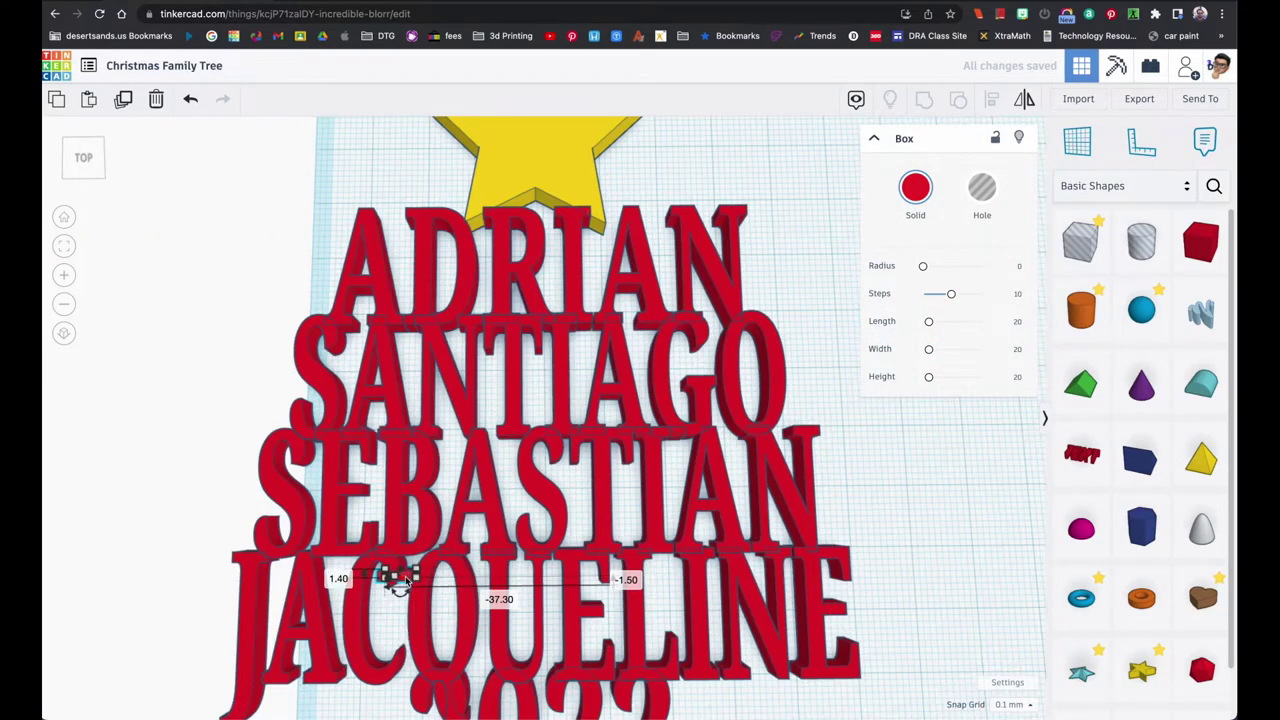
{"action": "key", "text": "super+z"}
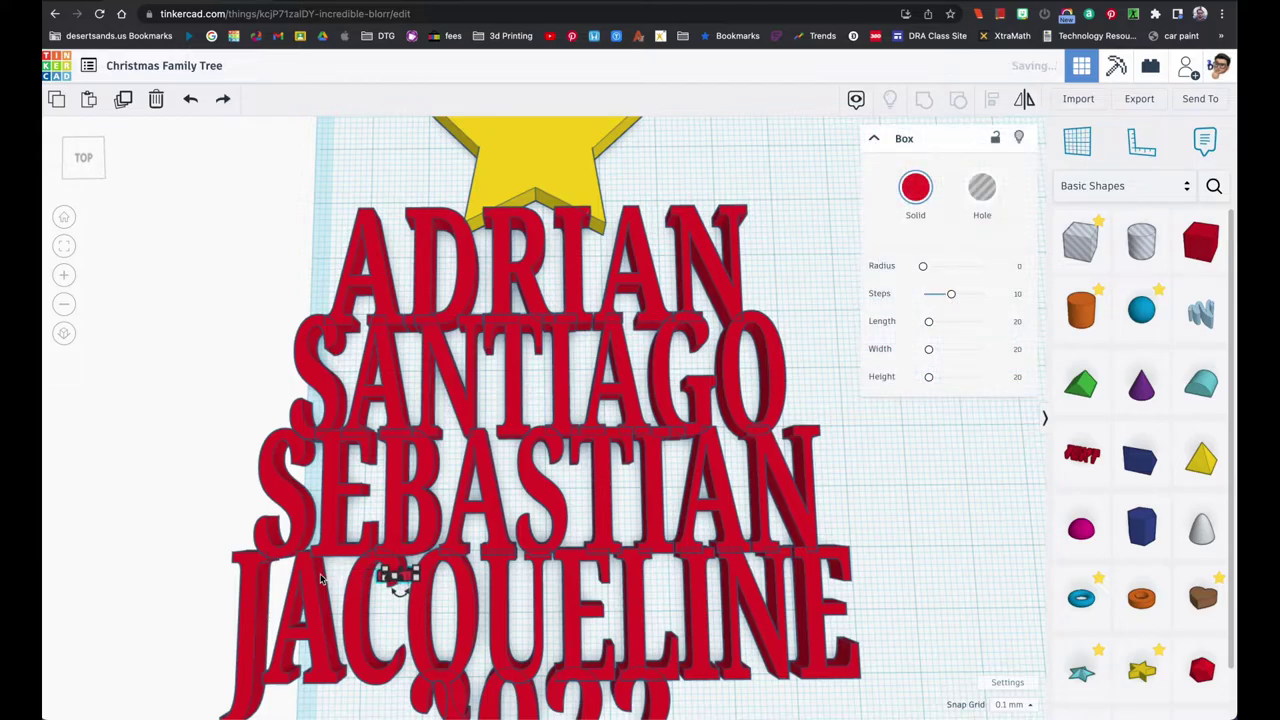
Nudge the box along the fourth name from the C to the upper part of its A
{"action": "key", "text": "Left"}
{"action": "key", "text": "Left"}
{"action": "key", "text": "Left"}
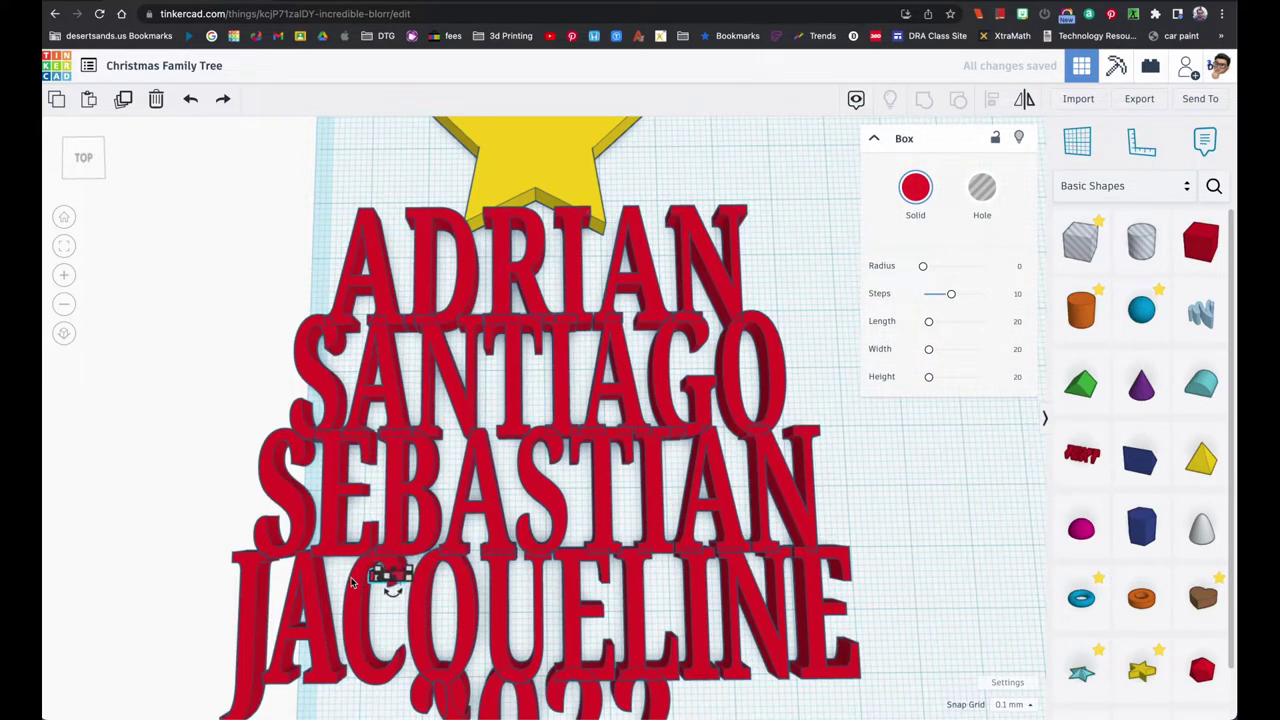
{"action": "key", "text": "Left"}
{"action": "key", "text": "Left"}
{"action": "key", "text": "Left"}
{"action": "key", "text": "Left"}
{"action": "key", "text": "Left"}
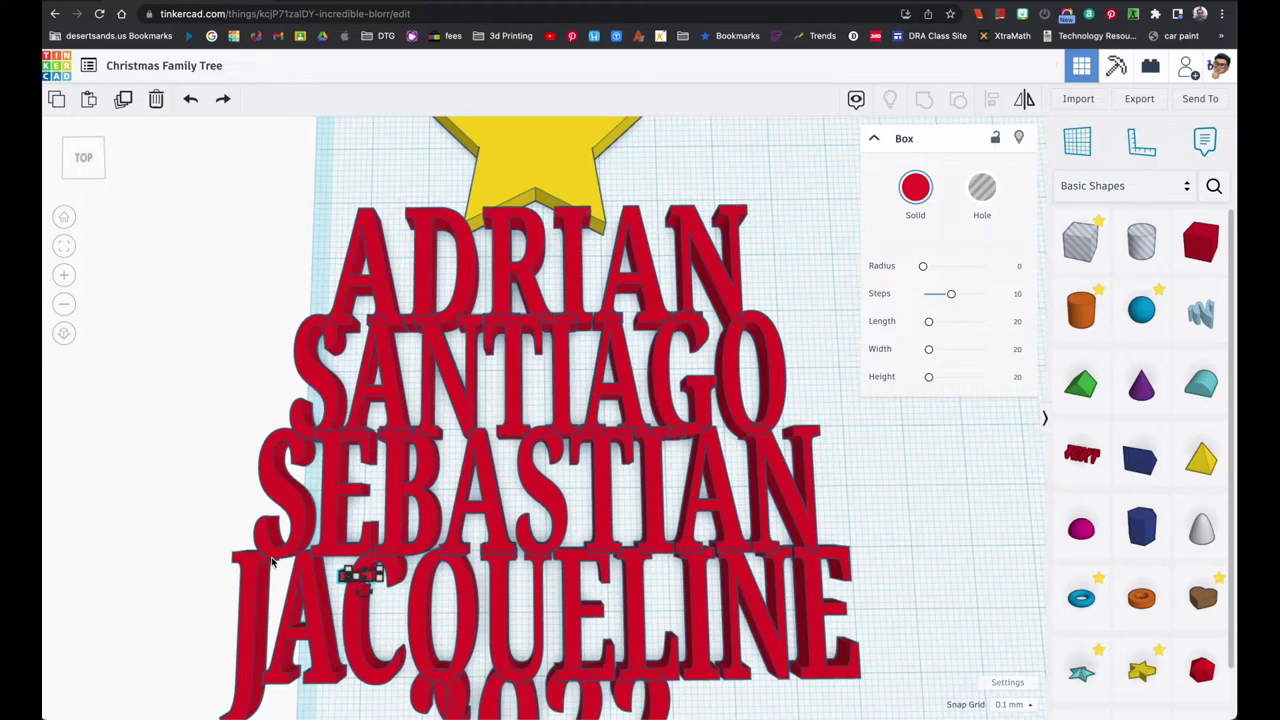
{"action": "key", "text": "Left"}
{"action": "key", "text": "Left"}
{"action": "key", "text": "Left"}
{"action": "key", "text": "Left"}
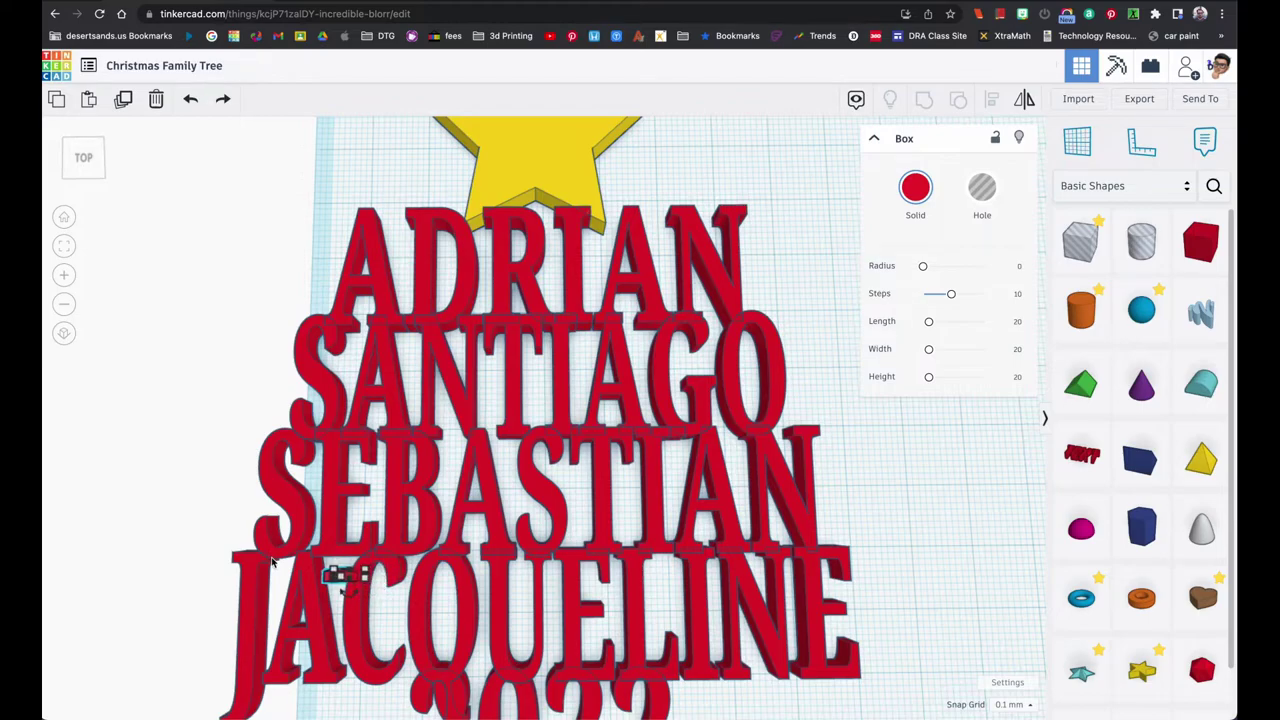
{"action": "key", "text": "Left"}
{"action": "key", "text": "Left"}
{"action": "key", "text": "Left"}
{"action": "key", "text": "Left"}
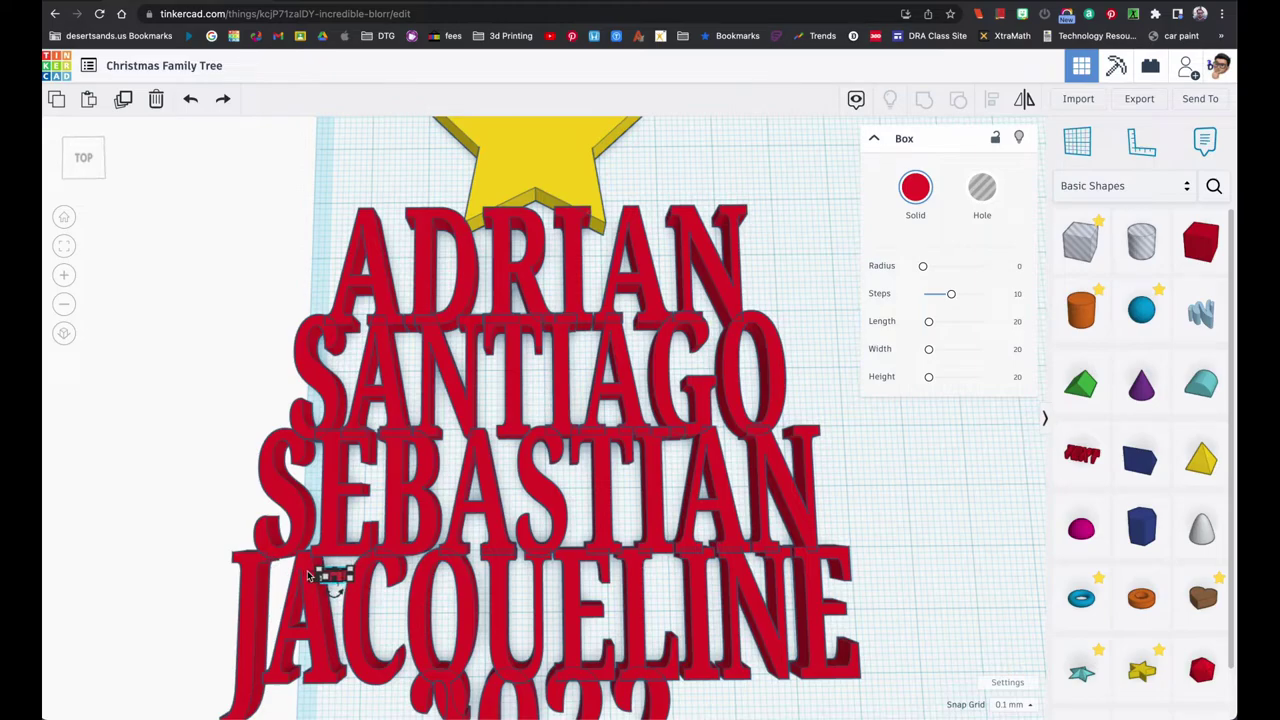
{"action": "key", "text": "Left"}
{"action": "key", "text": "Left"}
{"action": "key", "text": "Left"}
{"action": "key", "text": "Left"}
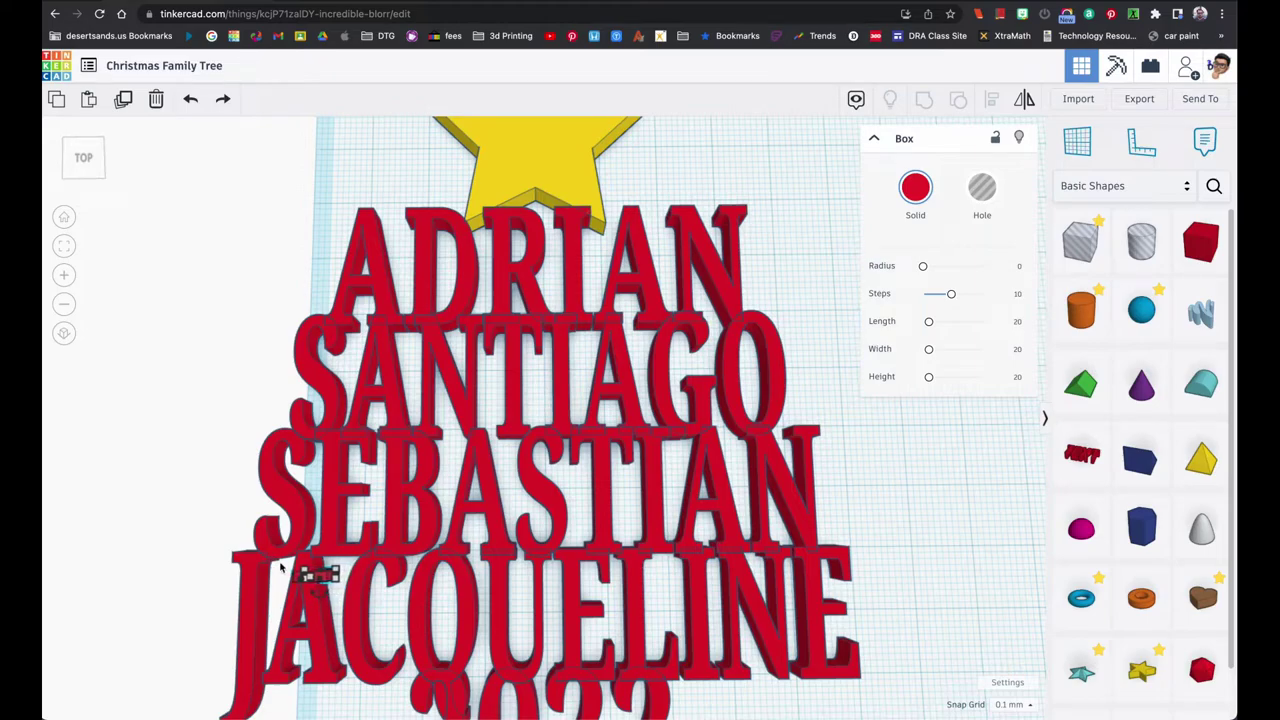
Shift the box about 4.9 mm toward the J and 3.1 mm up, into the gap between the fourth name's J and A
{"action": "key", "text": "f"}
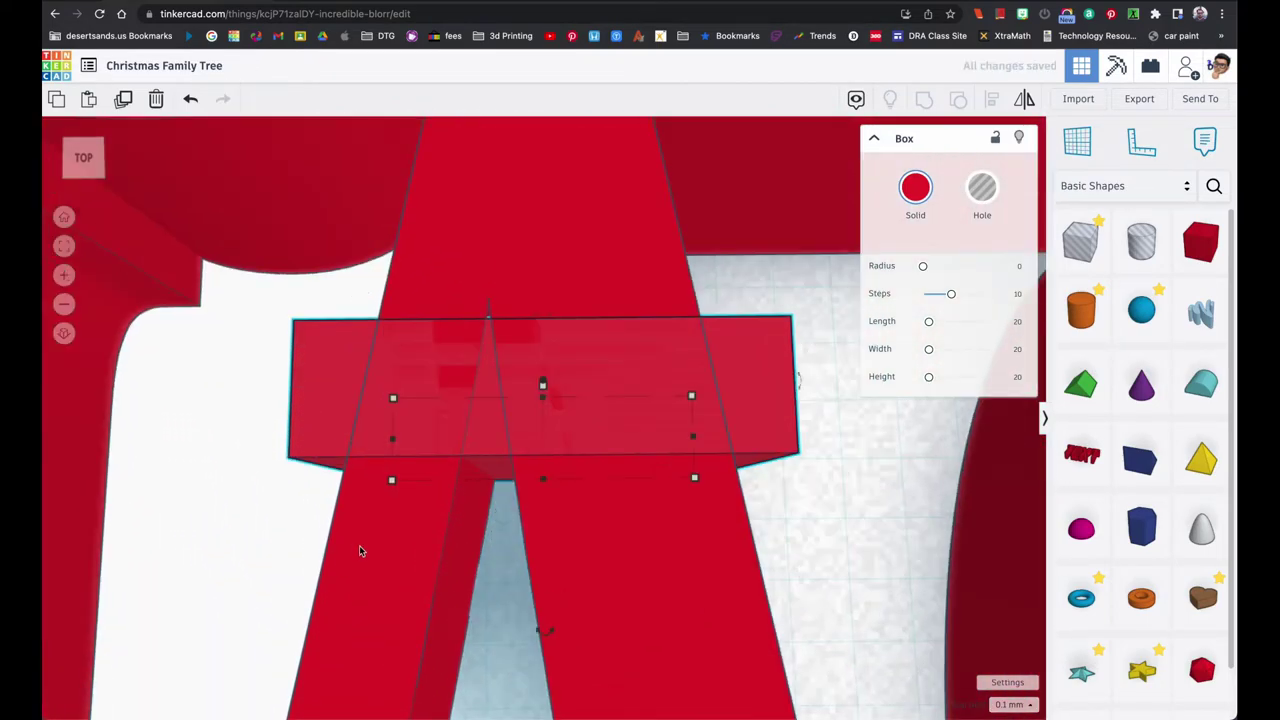
{"action": "left_click_drag", "start_coordinate": [334, 437], "coordinate": [42, 196]}
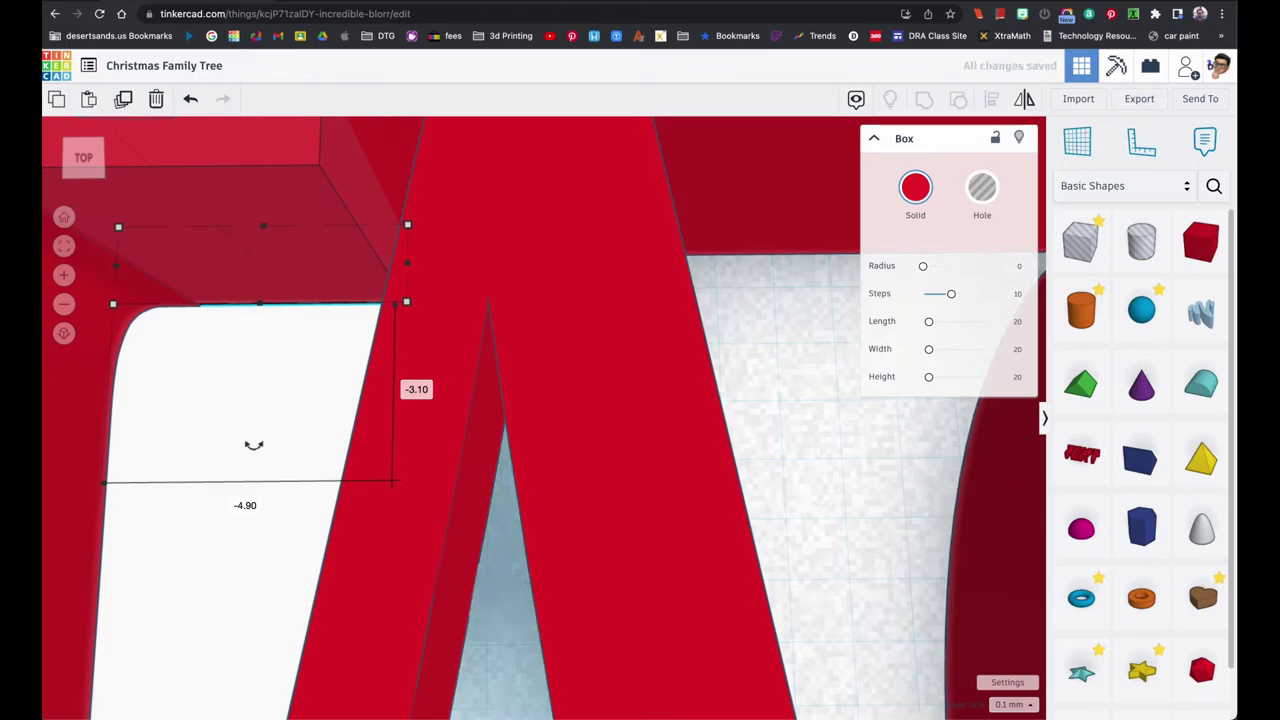
{"action": "middle_click_drag", "start_coordinate": [251, 443], "coordinate": [470, 583]}
{"action": "scroll", "coordinate": [235, 345], "scroll_direction": "down", "scroll_amount": 6}
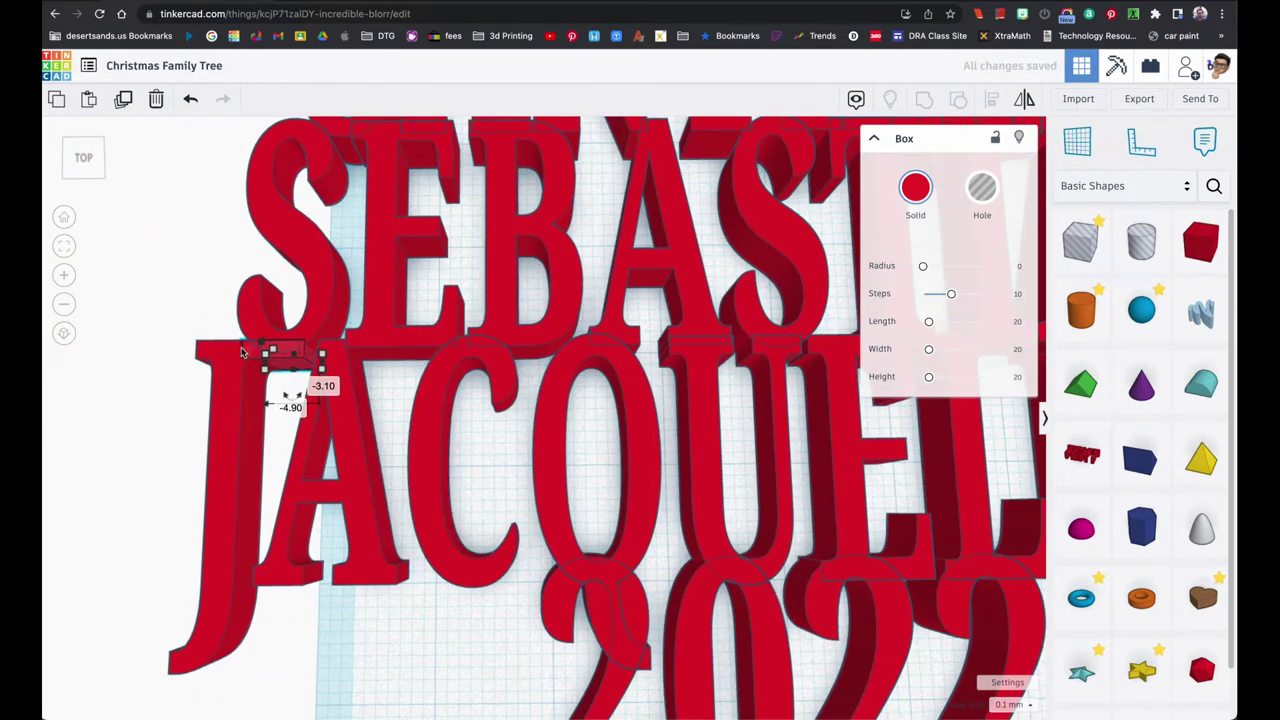
Fine-tune the box's horizontal position in the gap between the fourth name's J and A
{"action": "key", "text": "Left"}
{"action": "key", "text": "Left"}
{"action": "key", "text": "Left"}
{"action": "key", "text": "Left"}
{"action": "key", "text": "Left"}
{"action": "key", "text": "Left"}
{"action": "key", "text": "Left"}
{"action": "key", "text": "Left"}
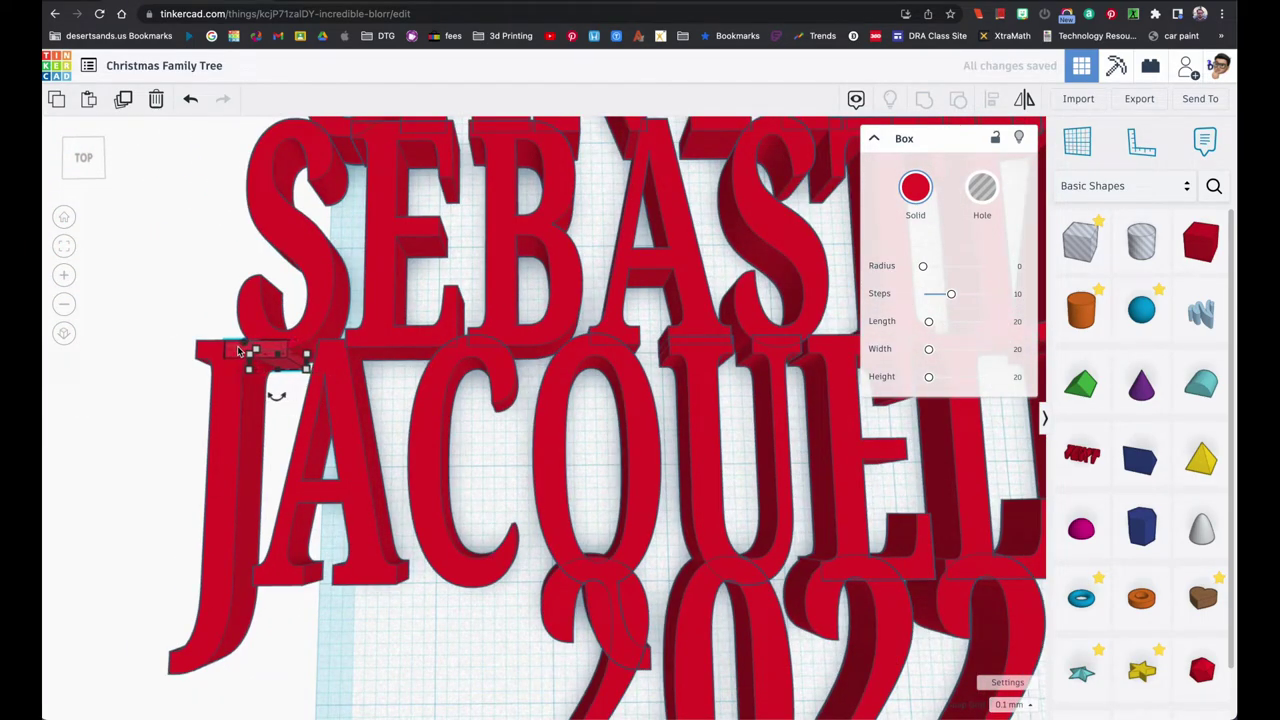
{"action": "key", "text": "Right"}
{"action": "key", "text": "Right"}
{"action": "key", "text": "Right"}
{"action": "key", "text": "Right"}
{"action": "key", "text": "Right"}
{"action": "key", "text": "Right"}
{"action": "key", "text": "Right"}
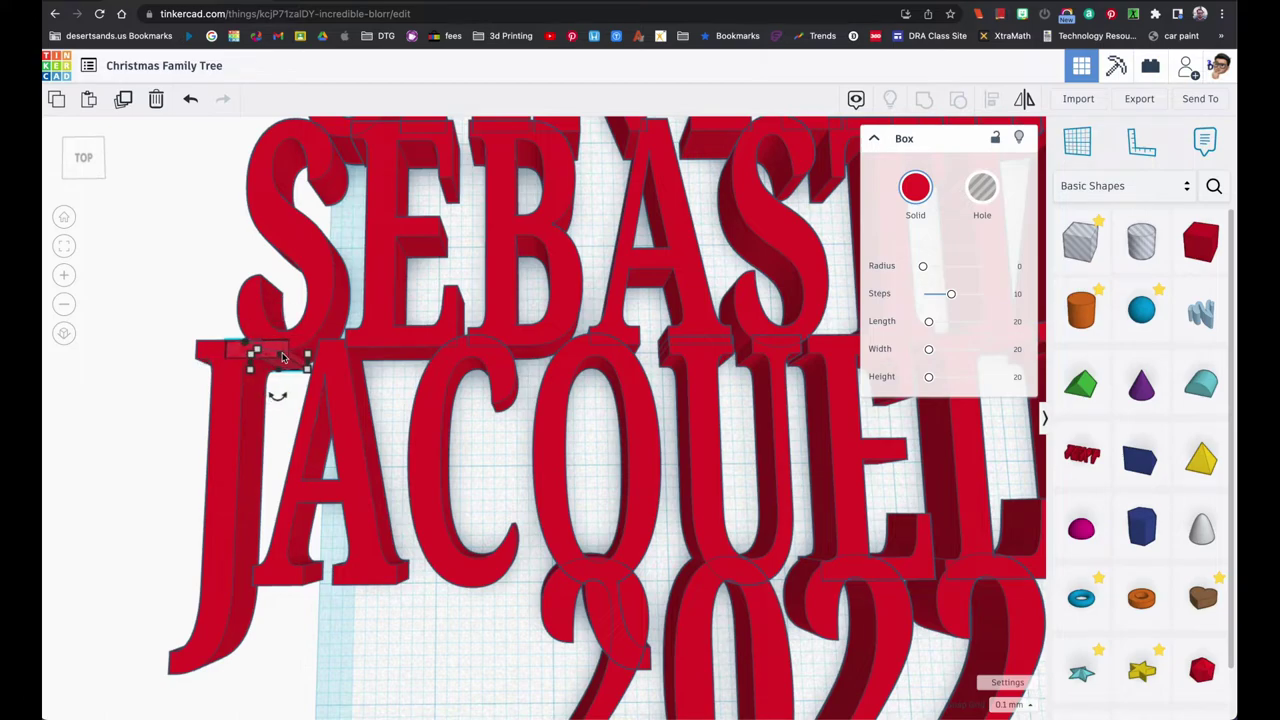
{"action": "mouse_move", "coordinate": [317, 374]}
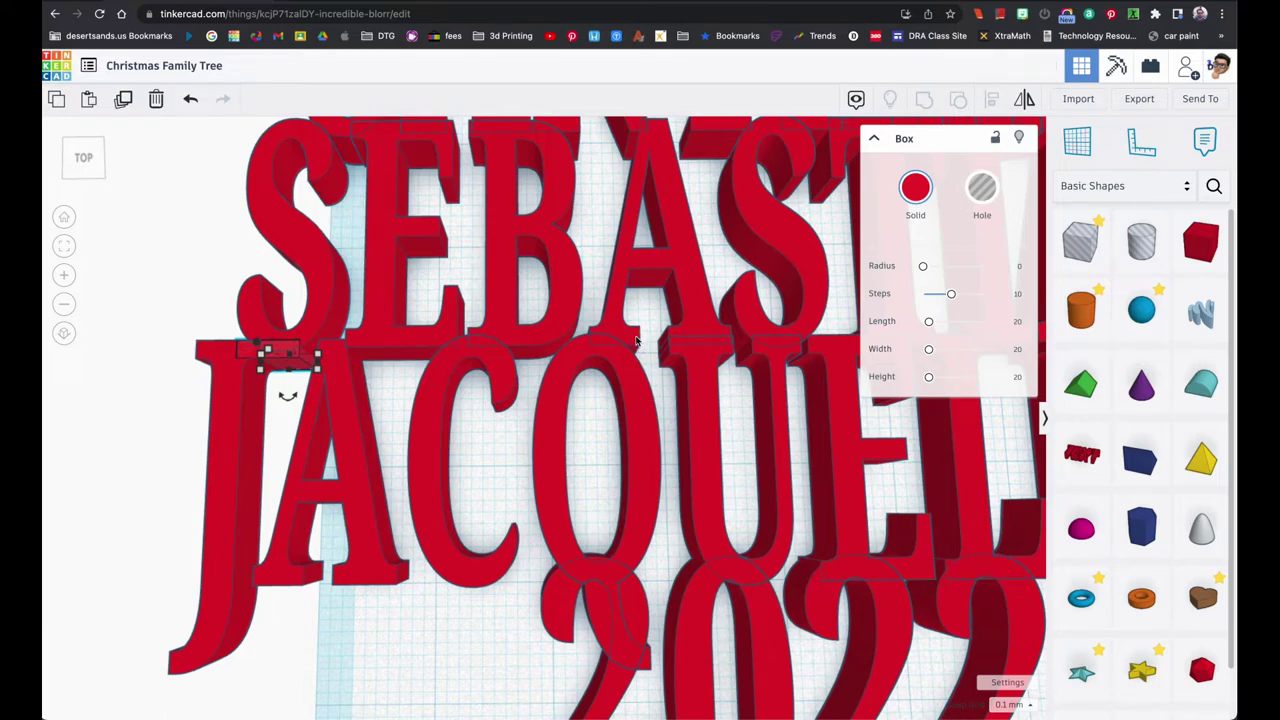
Set the box's width to 8 mm so it spans the fourth name's J and A
{"action": "right_click_drag", "start_coordinate": [316, 382], "coordinate": [376, 483]}
{"action": "left_click", "coordinate": [255, 477]}
{"action": "left_click", "coordinate": [245, 478]}
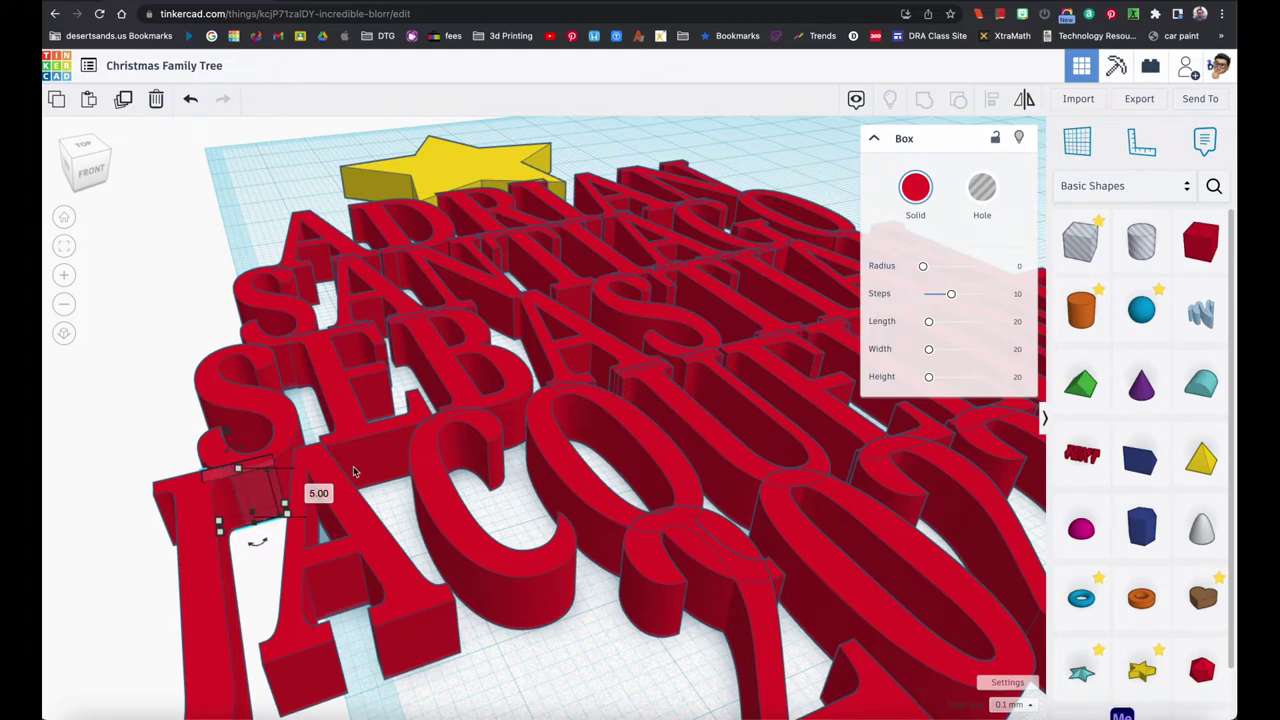
{"action": "right_click_drag", "start_coordinate": [378, 483], "coordinate": [290, 390]}
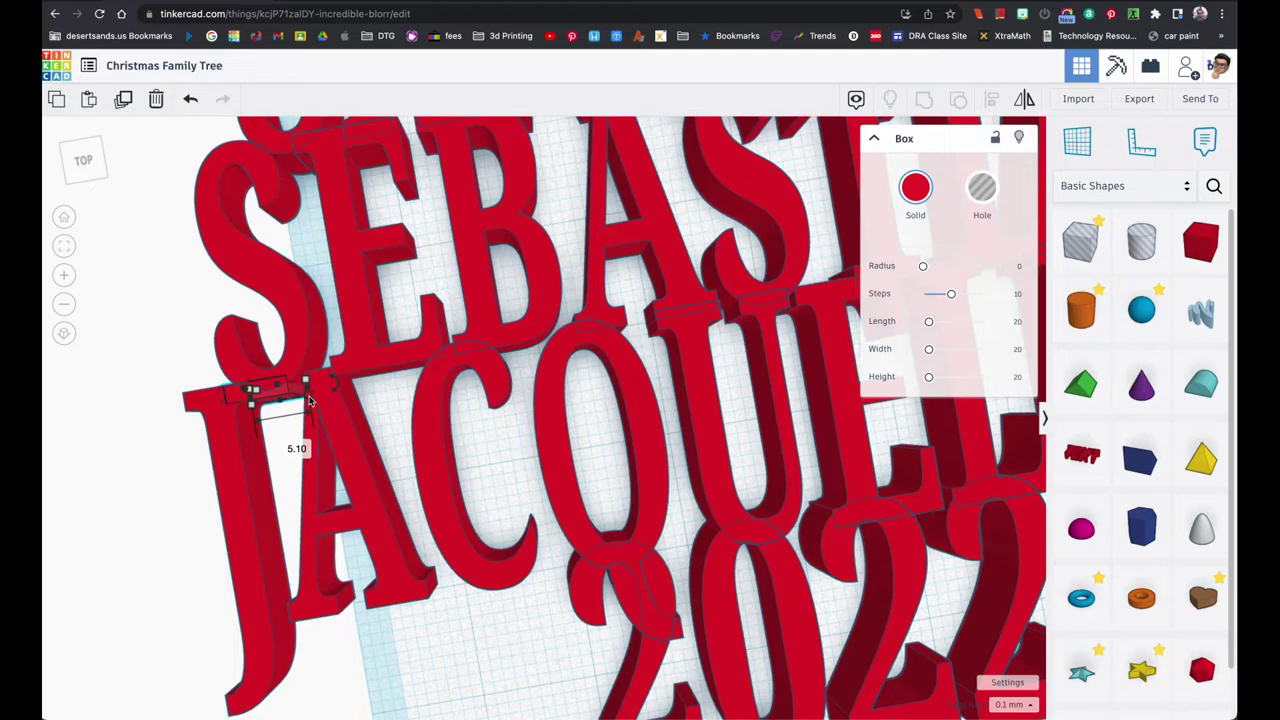
{"action": "left_click", "coordinate": [288, 445]}
{"action": "type", "text": "8"}
{"action": "key", "text": "Return"}
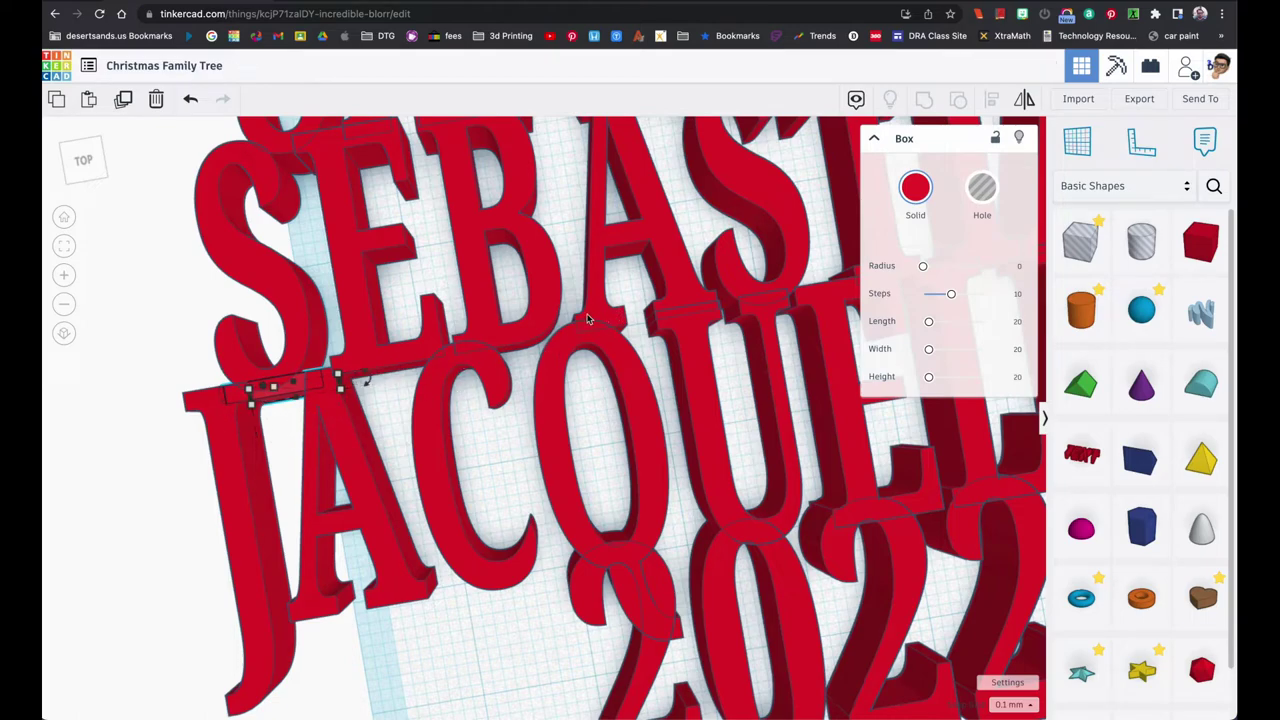
Duplicate the 8 mm wide bridge box at the top of the fourth name's A and offset it toward the C
{"action": "scroll", "coordinate": [531, 346], "scroll_direction": "down", "scroll_amount": 2}
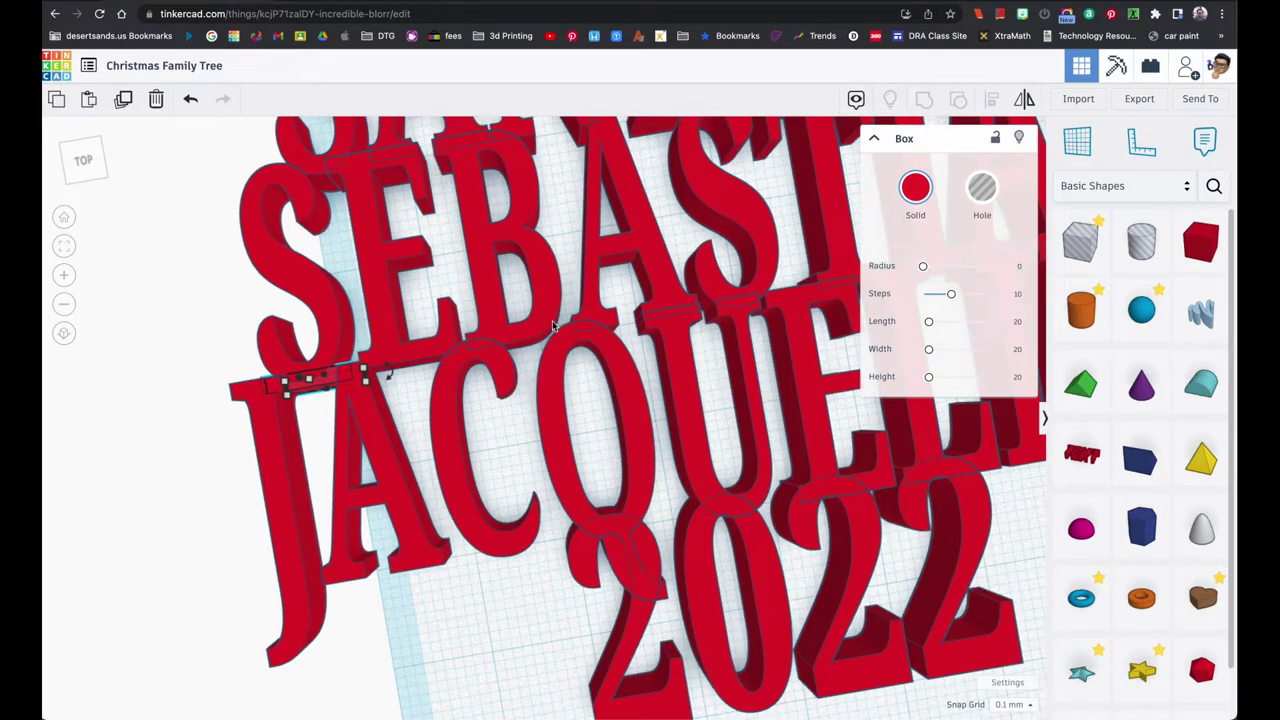
{"action": "scroll", "coordinate": [561, 310], "scroll_direction": "down", "scroll_amount": 3}
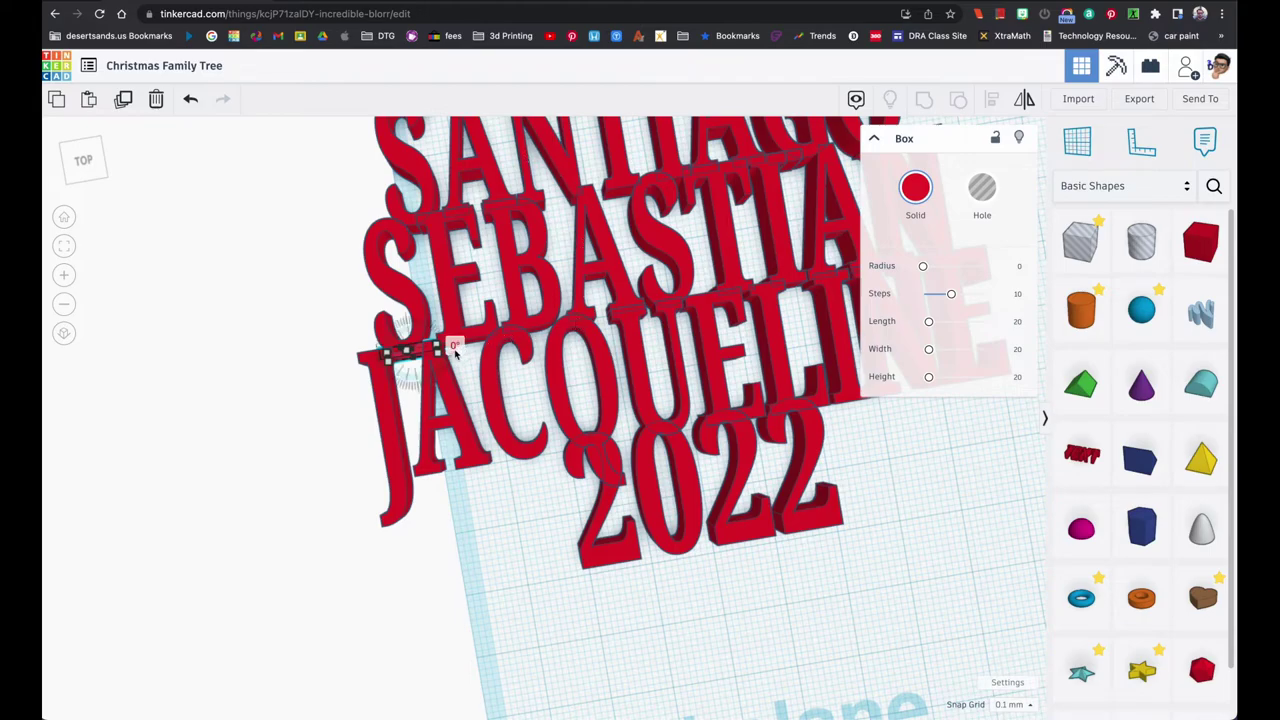
{"action": "right_click_drag", "start_coordinate": [491, 363], "coordinate": [460, 374]}
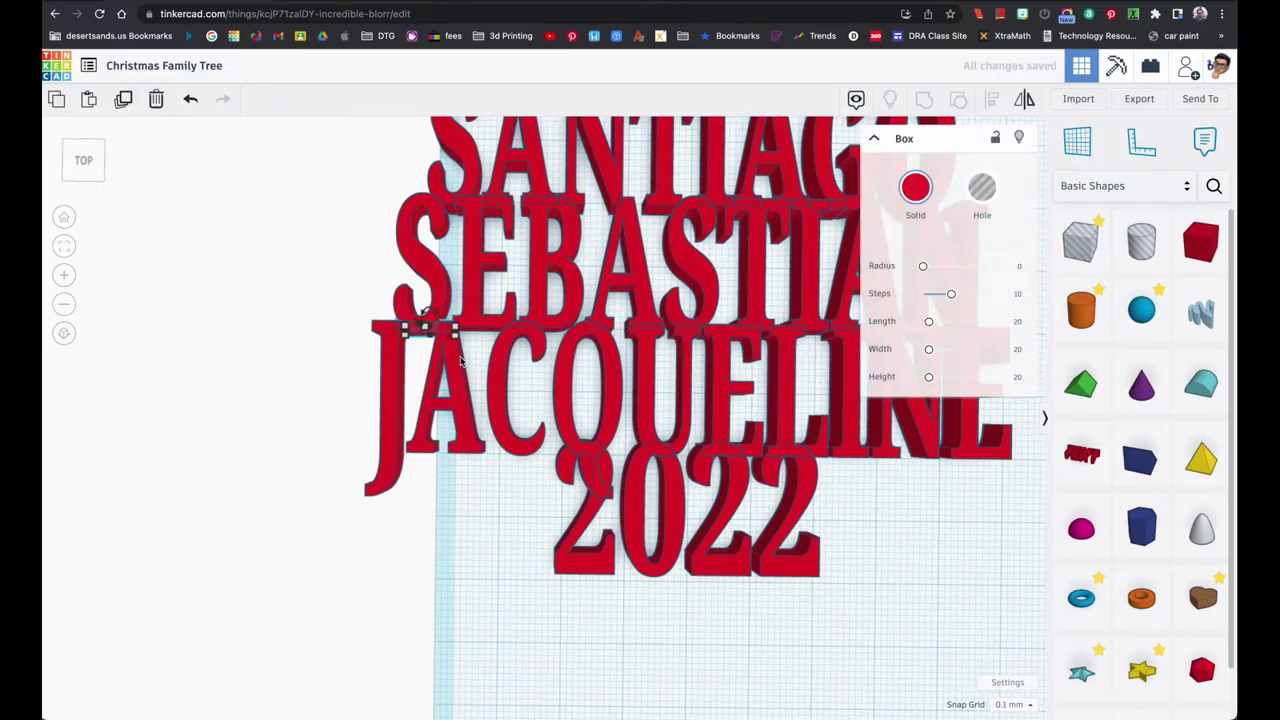
{"action": "mouse_move", "coordinate": [428, 305]}
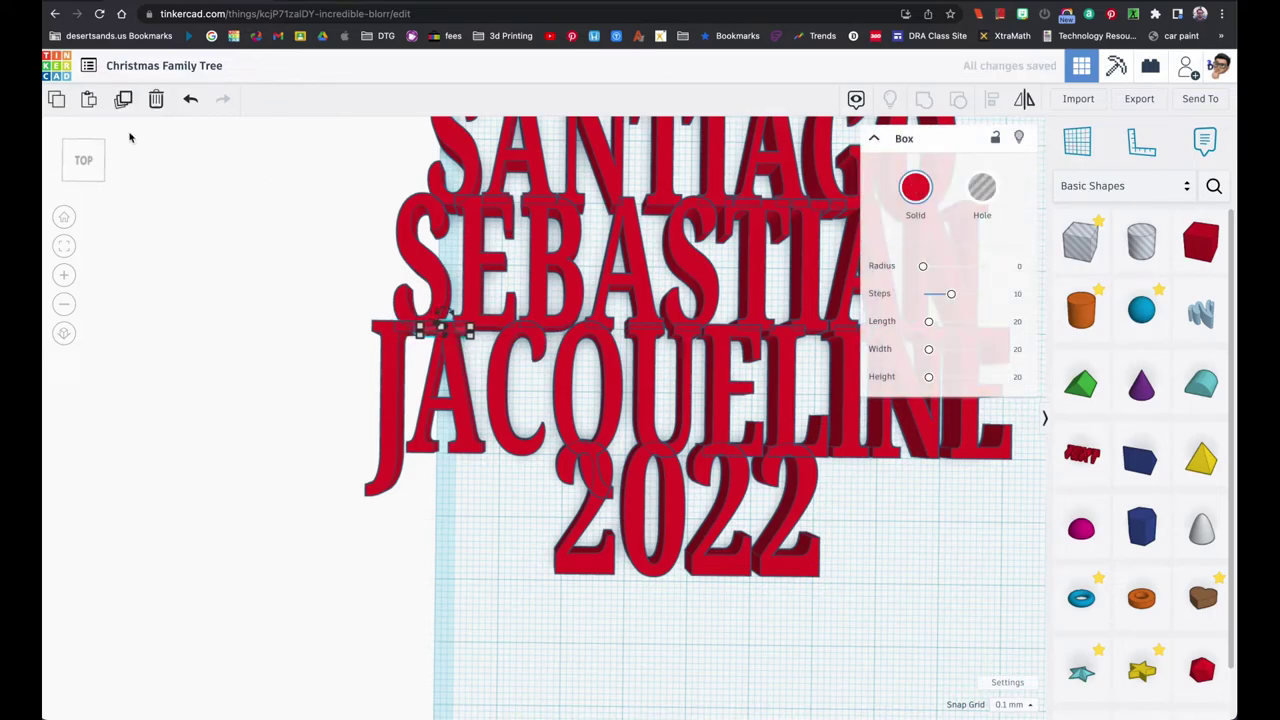
{"action": "left_click", "coordinate": [123, 98]}
{"action": "left_click_drag", "start_coordinate": [468, 333], "coordinate": [500, 335]}
Nudge the duplicated box along the fourth name's upper edge until it bridges the C and Q
{"action": "key", "text": "Right"}
{"action": "key", "text": "Right"}
{"action": "key", "text": "Right"}
{"action": "key", "text": "Right"}
{"action": "key", "text": "Right"}
{"action": "key", "text": "Right"}
{"action": "key", "text": "Right"}
{"action": "key", "text": "Right"}
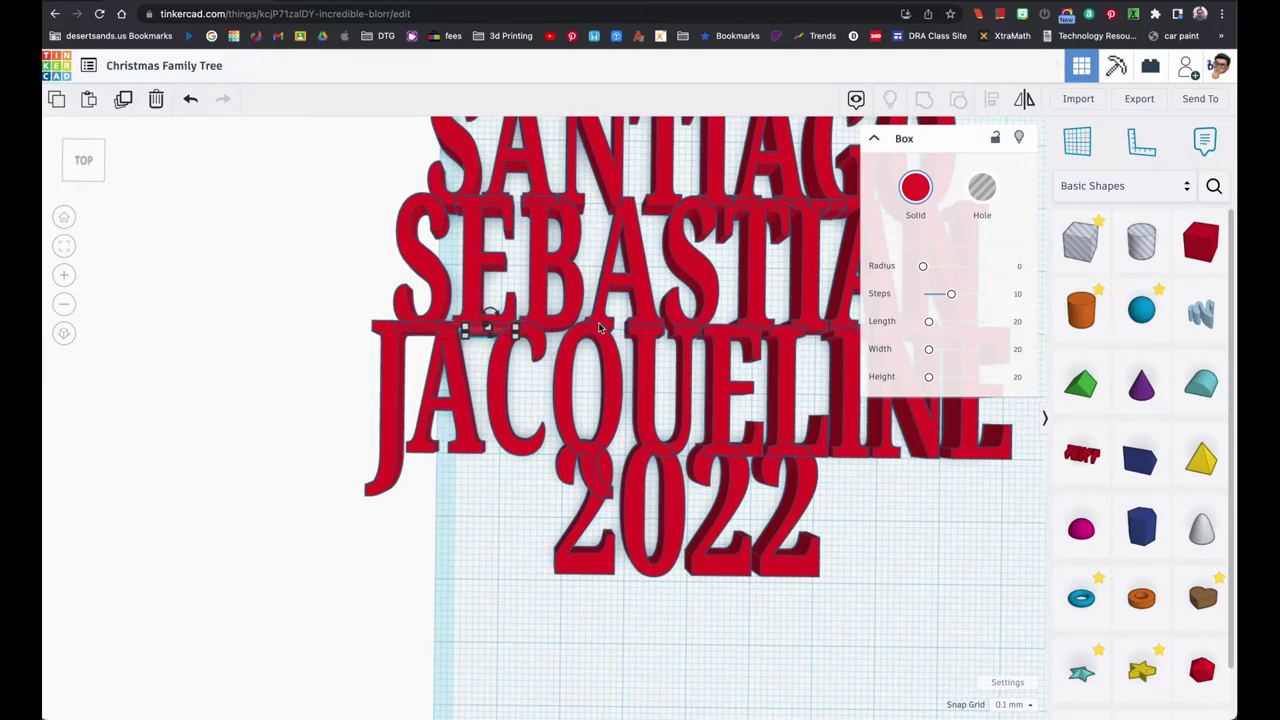
{"action": "key", "text": "Right"}
{"action": "key", "text": "Right"}
{"action": "key", "text": "Right"}
{"action": "key", "text": "Right"}
{"action": "key", "text": "Right"}
{"action": "key", "text": "Right"}
{"action": "key", "text": "Right"}
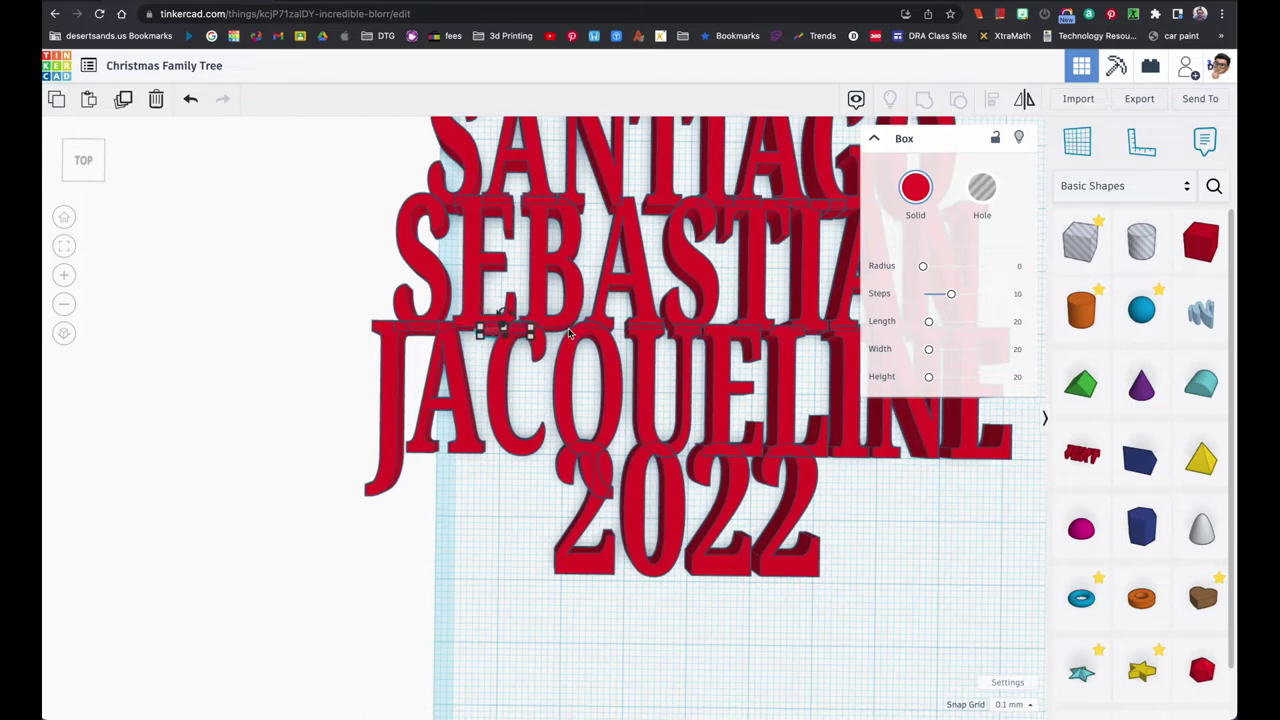
{"action": "key", "text": "Right"}
{"action": "key", "text": "Right"}
{"action": "key", "text": "Right"}
{"action": "key", "text": "Right"}
{"action": "key", "text": "Right"}
{"action": "key", "text": "Right"}
{"action": "key", "text": "Right"}
{"action": "key", "text": "Right"}
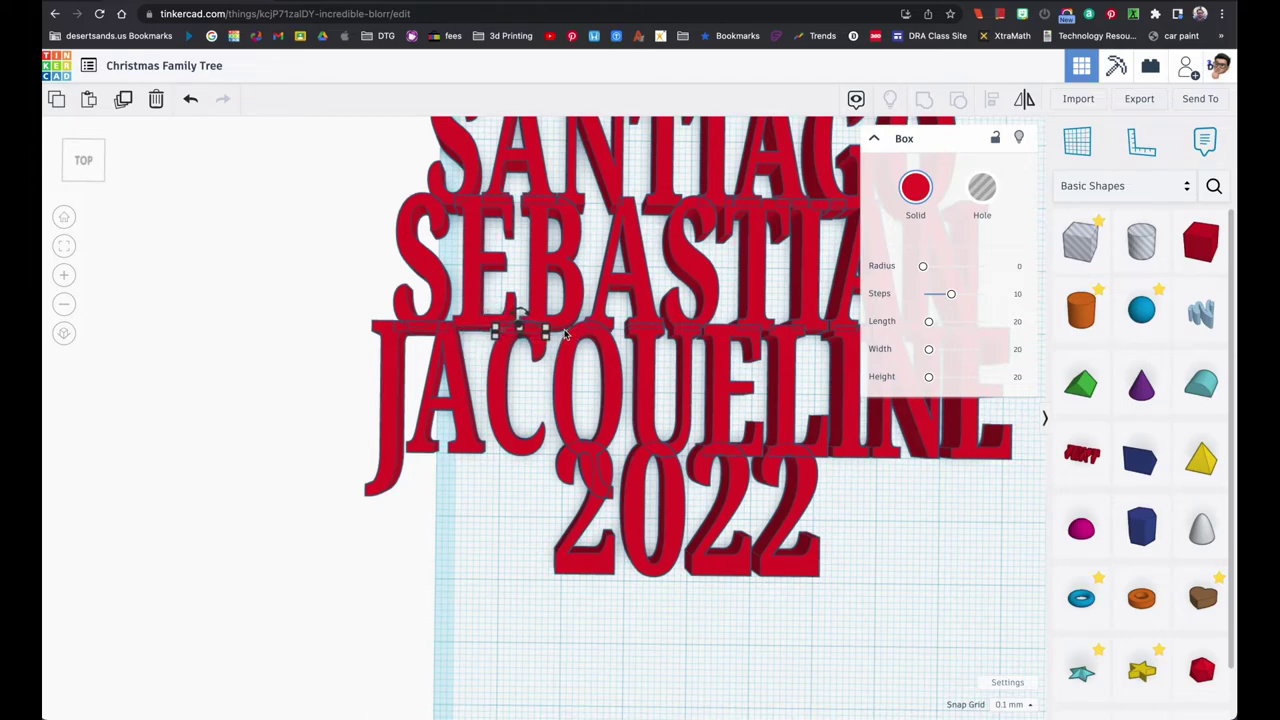
{"action": "key", "text": "Right"}
{"action": "key", "text": "Right"}
{"action": "key", "text": "Right"}
{"action": "key", "text": "Right"}
{"action": "key", "text": "Right"}
{"action": "key", "text": "Right"}
{"action": "key", "text": "Right"}
{"action": "key", "text": "Right"}
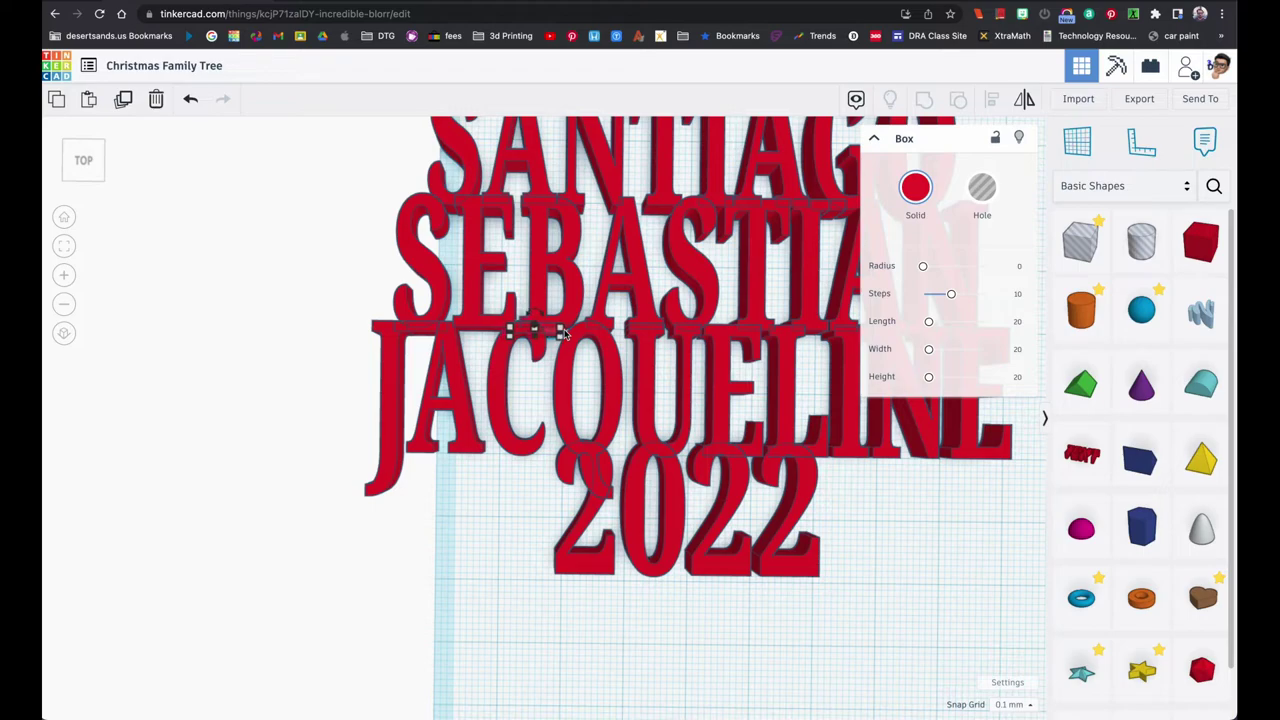
Nudge the duplicated bridge box farther along the fourth name's upper edge until it sits across the top of the Q
{"action": "key", "text": "Right"}
{"action": "key", "text": "Right"}
{"action": "key", "text": "Right"}
{"action": "key", "text": "Right"}
{"action": "key", "text": "Right"}
{"action": "key", "text": "Right"}
{"action": "key", "text": "Right"}
{"action": "key", "text": "Right"}
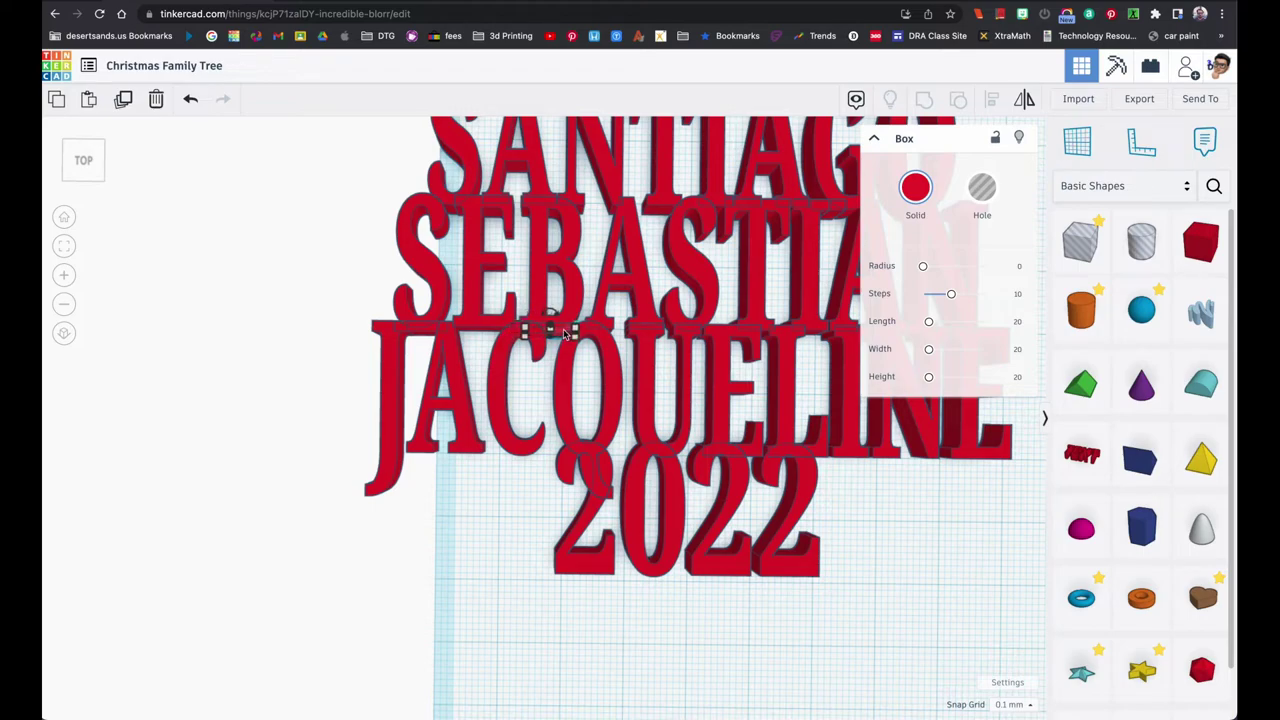
{"action": "key", "text": "Right"}
{"action": "key", "text": "Right"}
{"action": "key", "text": "Right"}
{"action": "key", "text": "Right"}
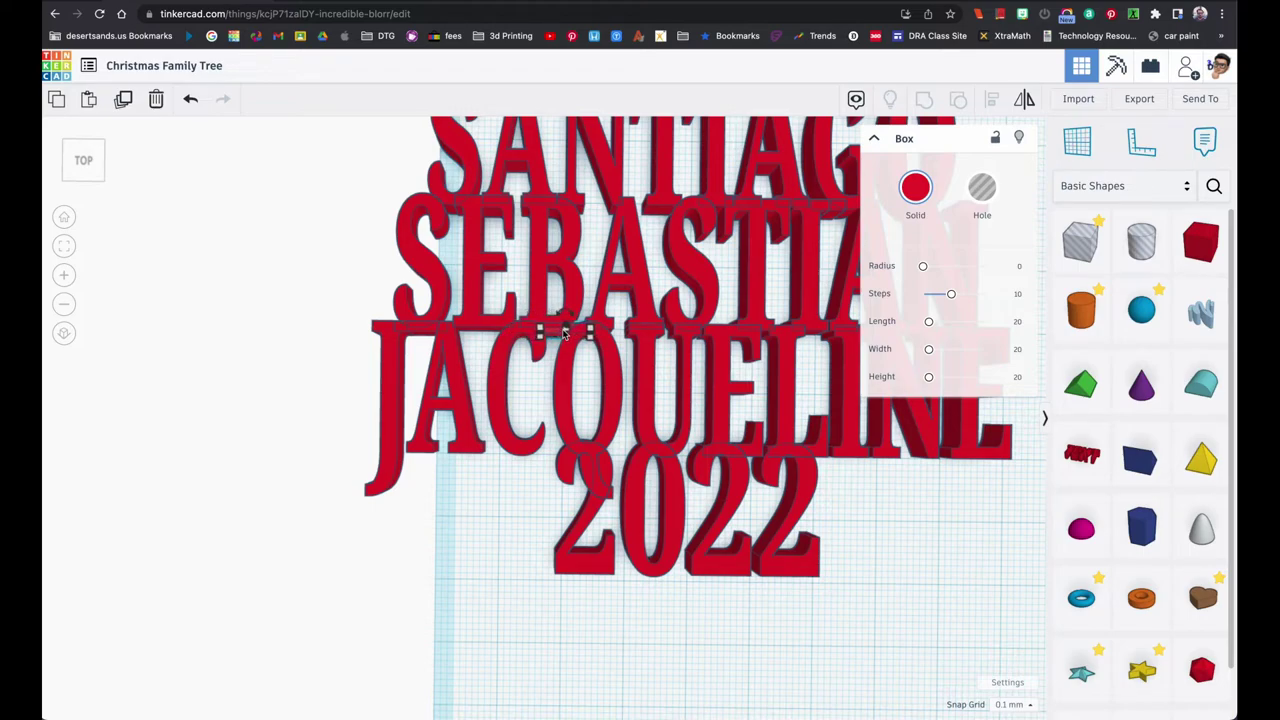
{"action": "key", "text": "Right"}
{"action": "key", "text": "Right"}
{"action": "key", "text": "Right"}
{"action": "key", "text": "Right"}
{"action": "key", "text": "Right"}
{"action": "key", "text": "Right"}
{"action": "key", "text": "Right"}
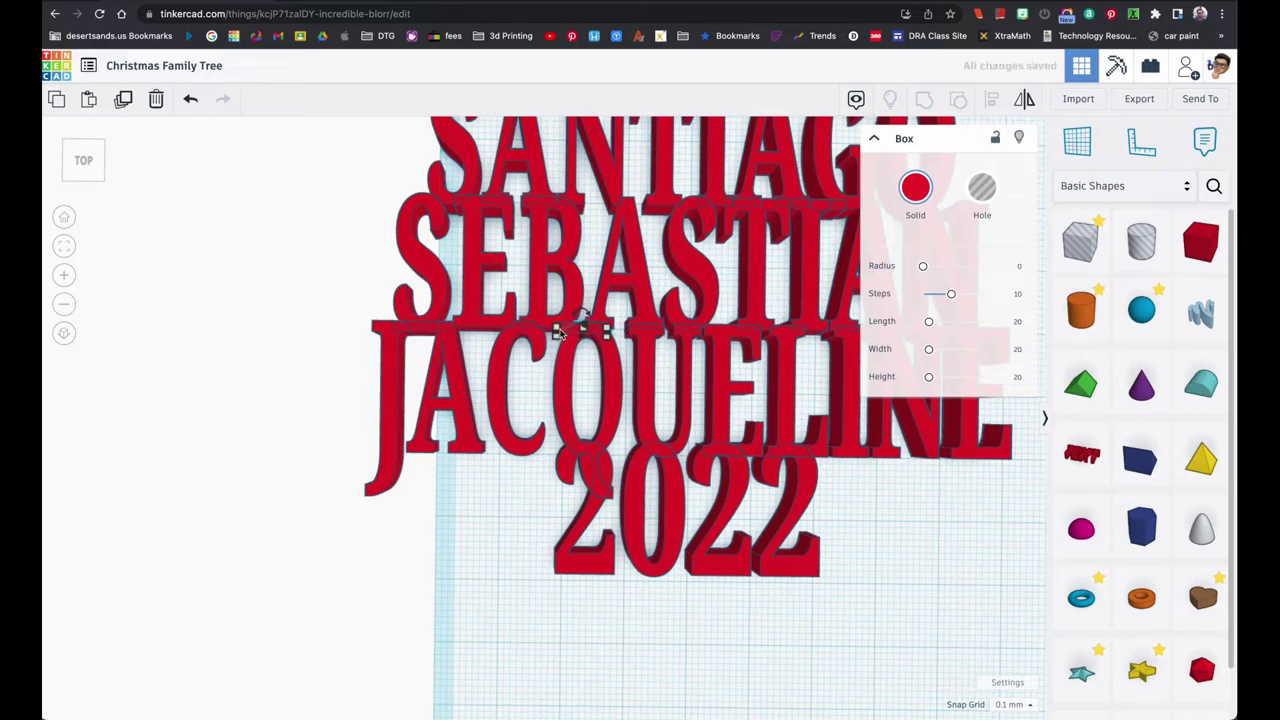
{"action": "left_click", "coordinate": [540, 402]}
{"action": "scroll", "coordinate": [540, 385], "scroll_direction": "down", "scroll_amount": 5}
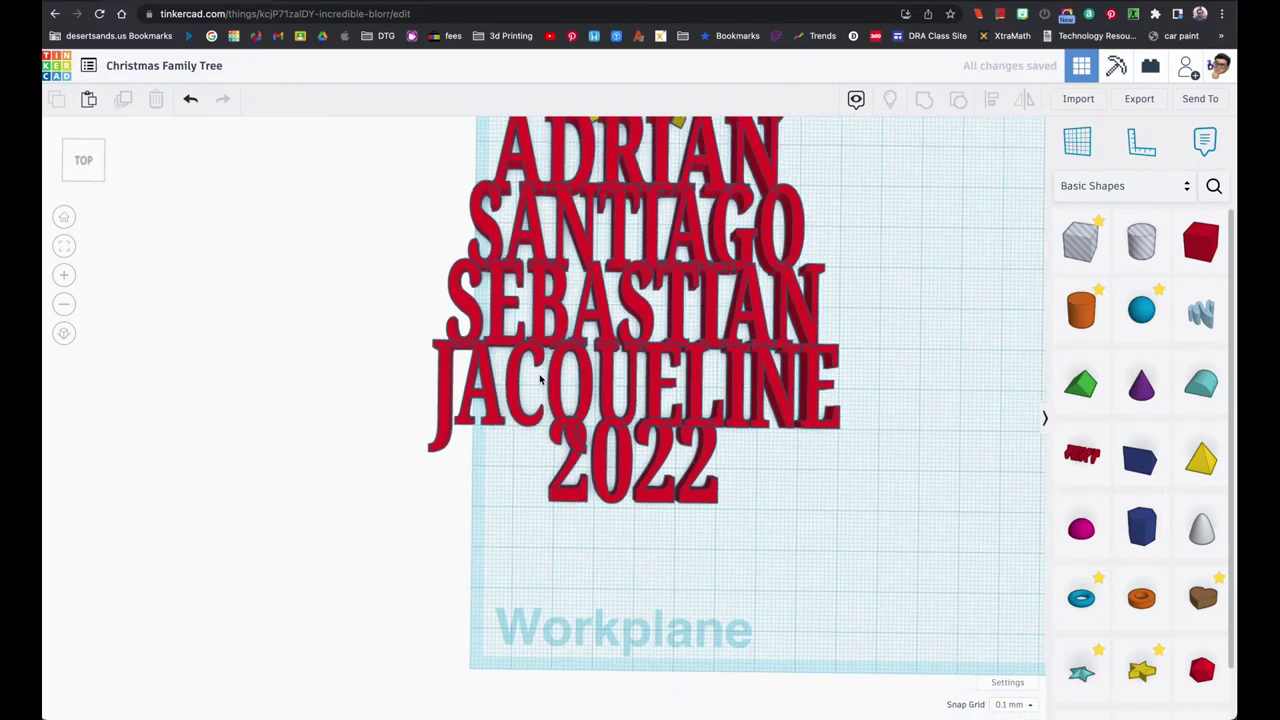
Set the width of the 2022 text to 30 mm
{"action": "key", "text": "f"}
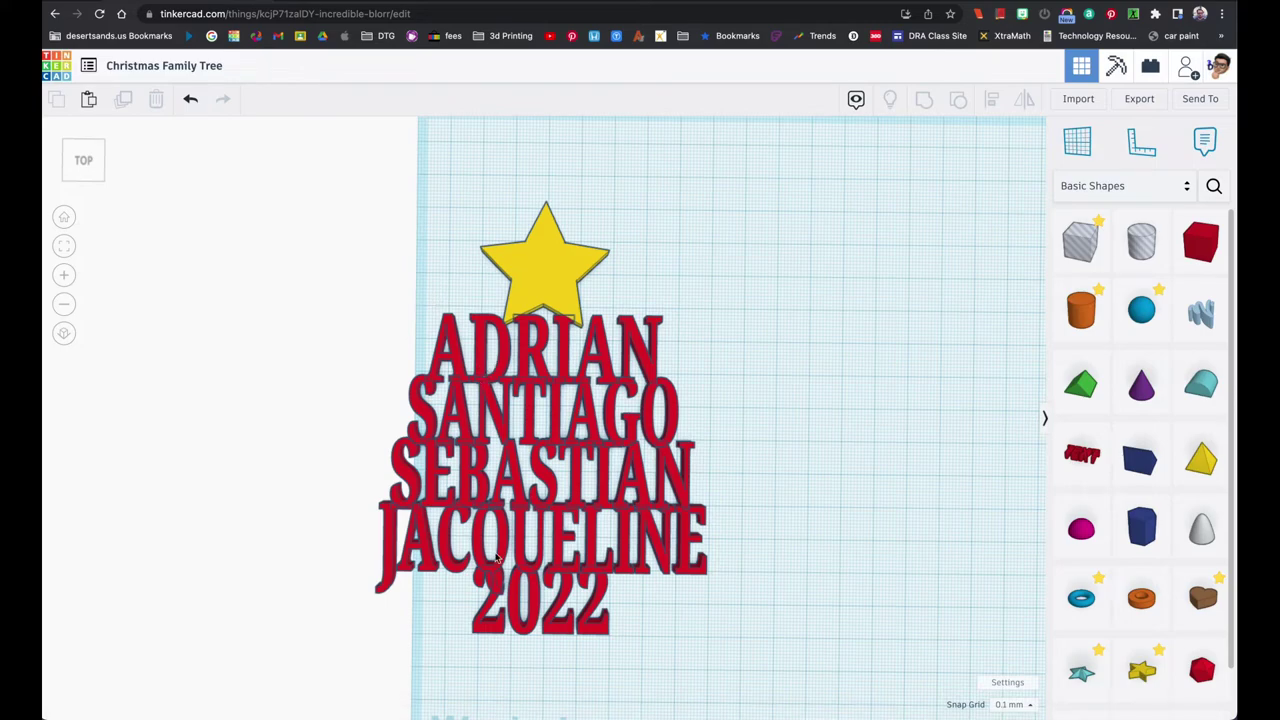
{"action": "left_click", "coordinate": [571, 630]}
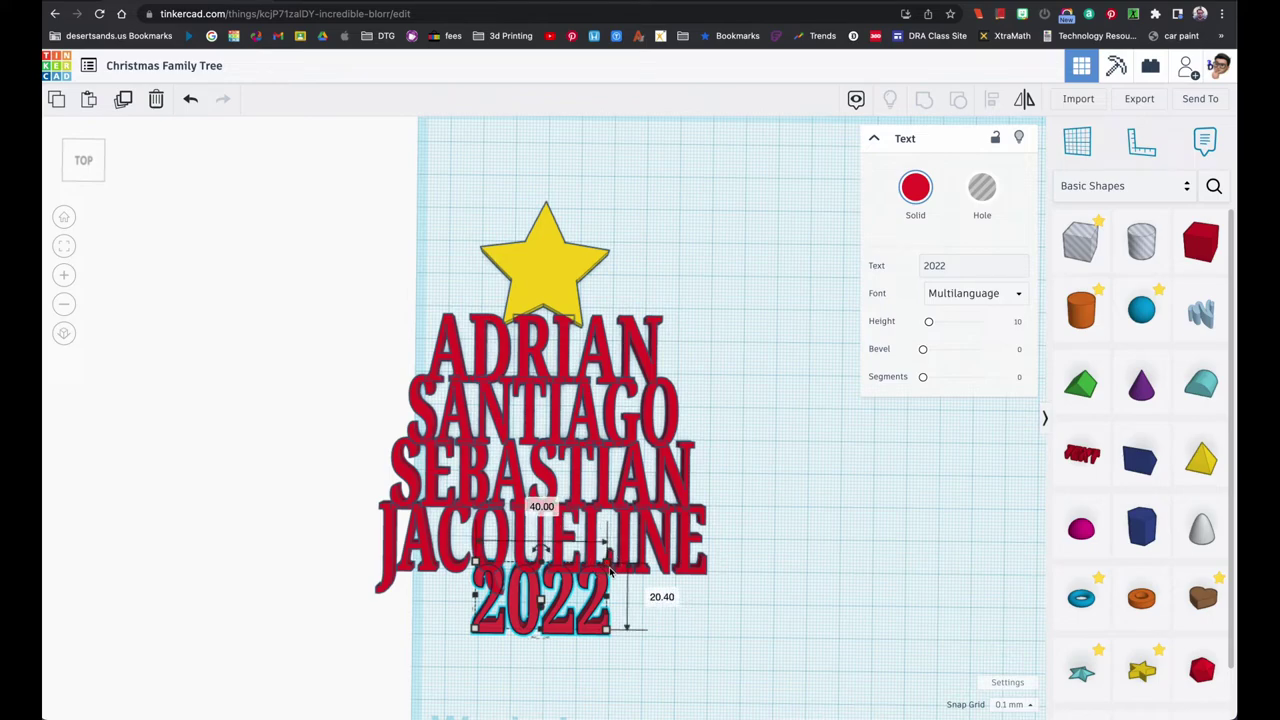
{"action": "left_click", "coordinate": [541, 506]}
{"action": "type", "text": "30"}
{"action": "key", "text": "Return"}
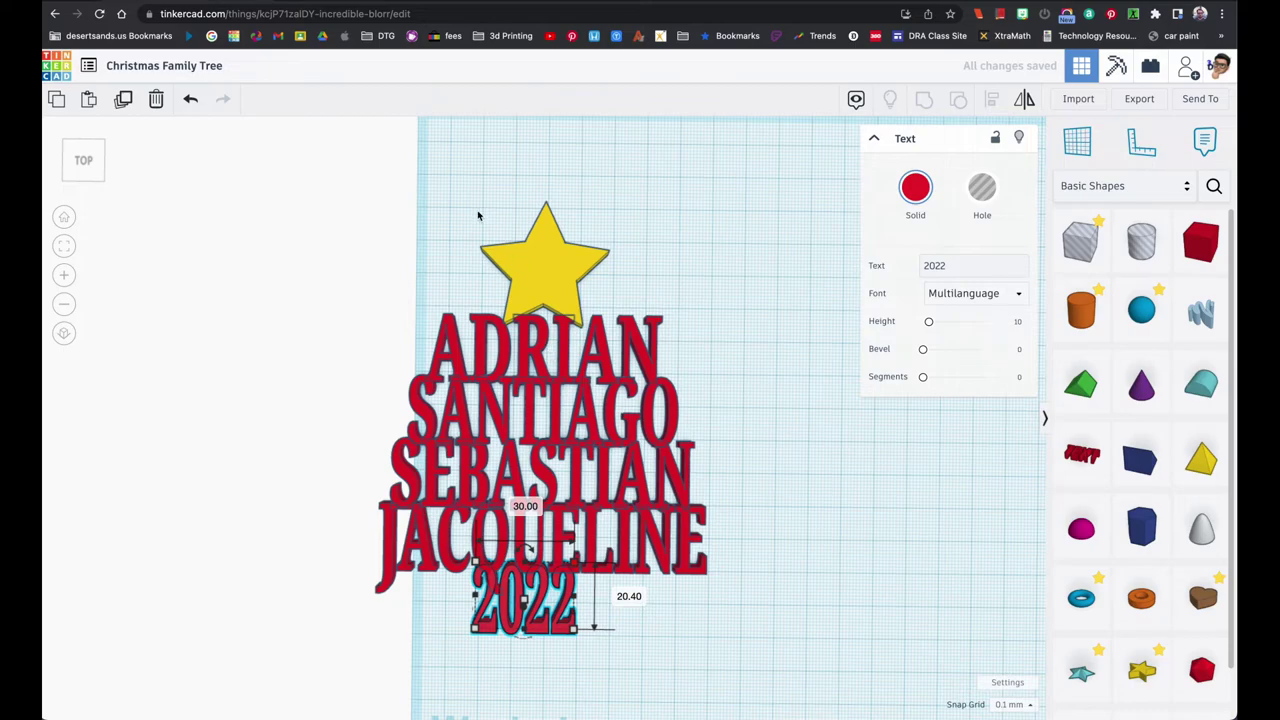
Select the star, the four names and the year without the bridge boxes, and centre them horizontally using the star as the alignment reference
{"action": "key", "text": "ctrl+a"}
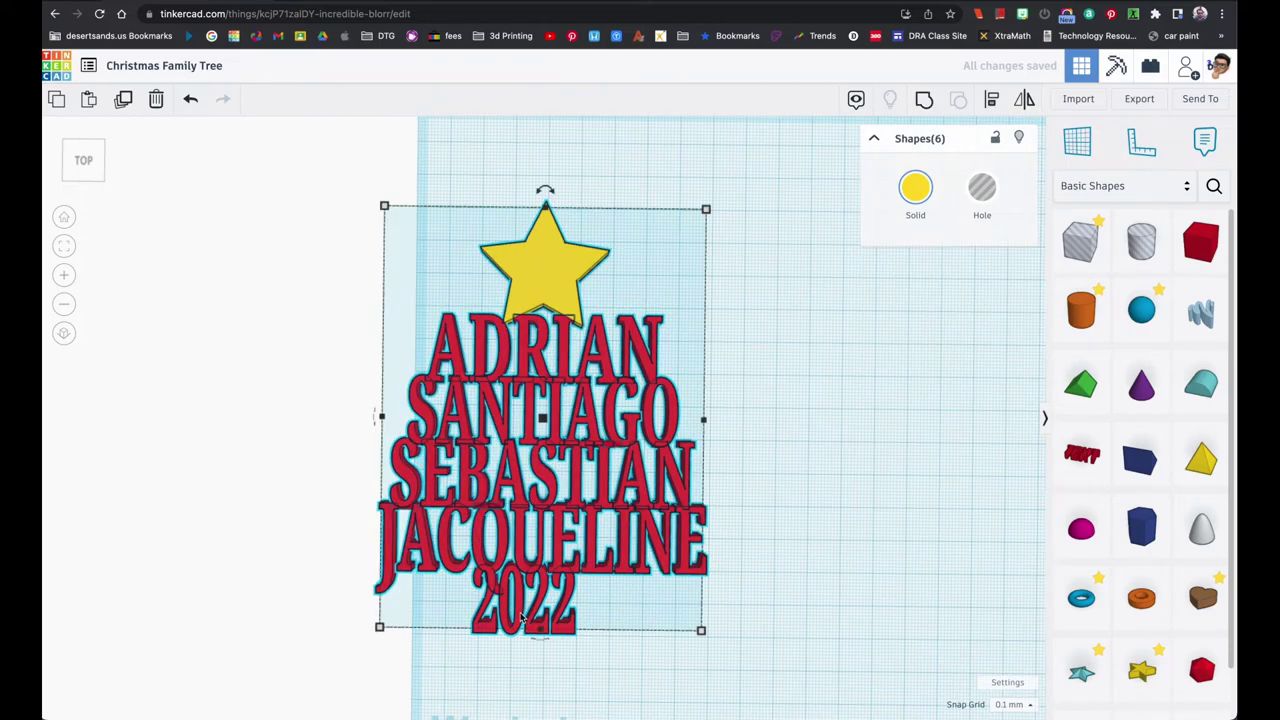
{"action": "left_click", "coordinate": [732, 575]}
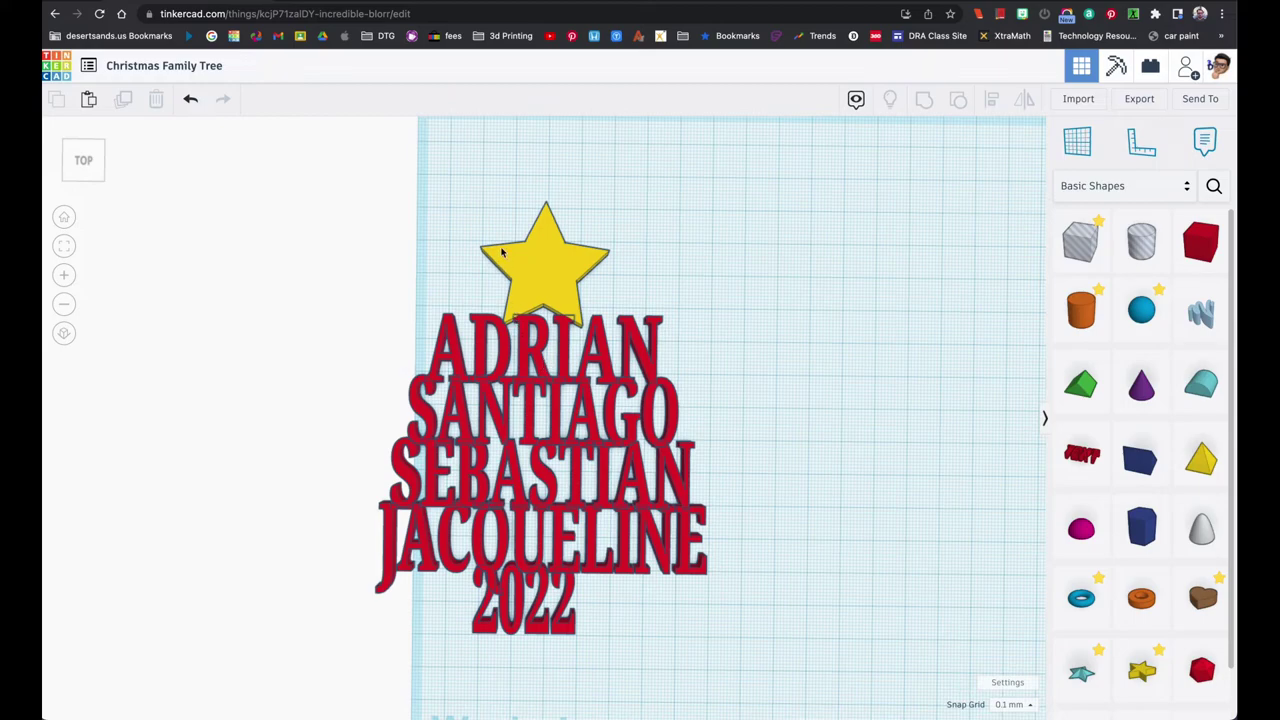
{"action": "left_click_drag", "start_coordinate": [498, 236], "coordinate": [594, 590]}
{"action": "left_click", "coordinate": [634, 588]}
{"action": "left_click_drag", "start_coordinate": [594, 224], "coordinate": [553, 620]}
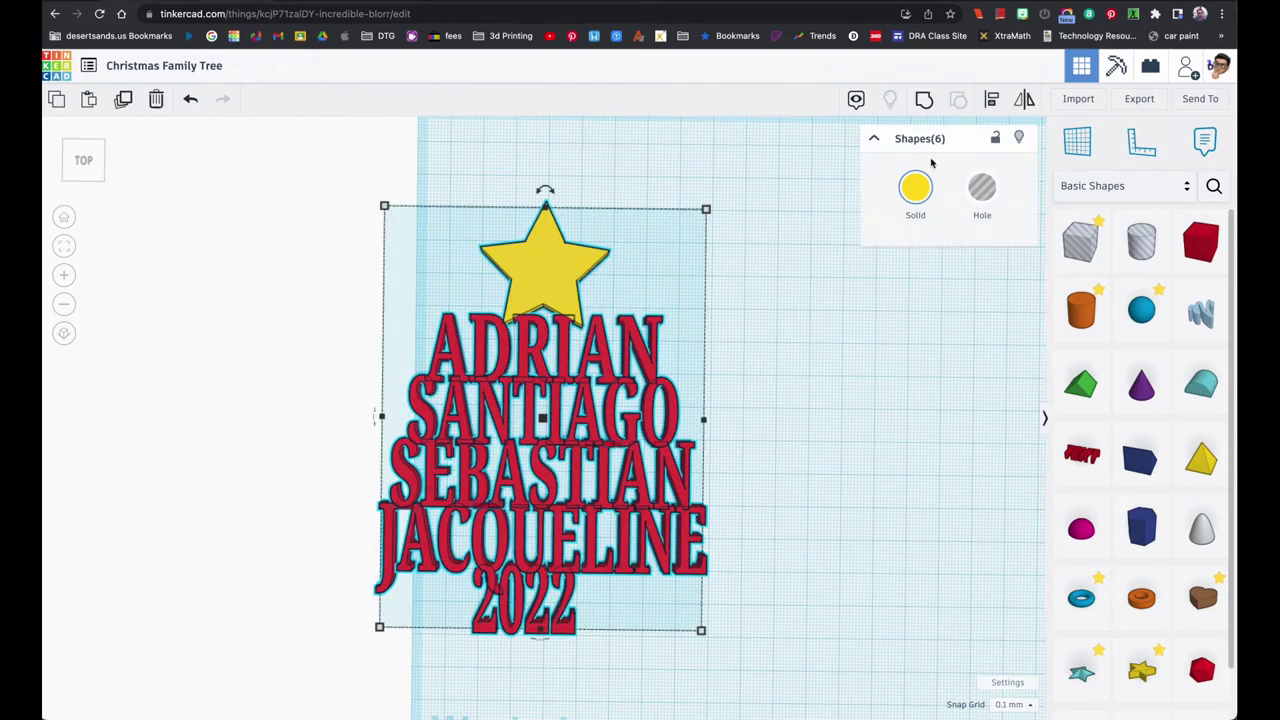
{"action": "left_click", "coordinate": [991, 100]}
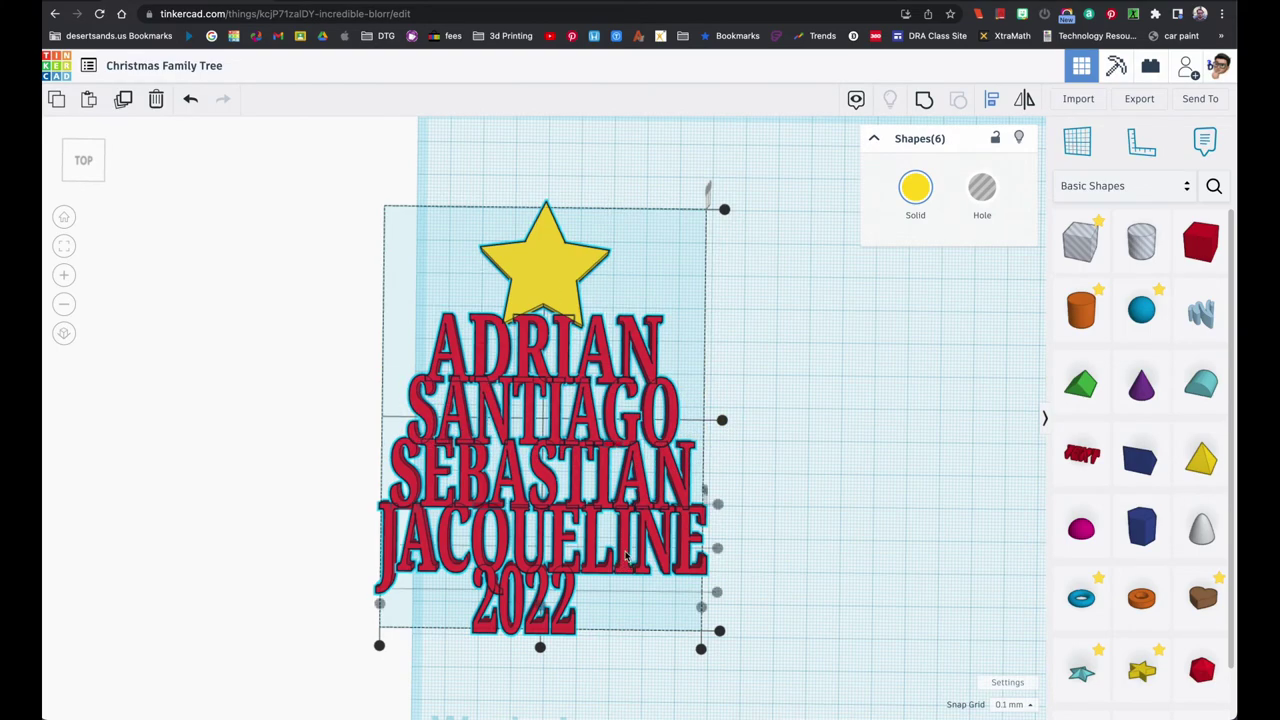
{"action": "left_click", "coordinate": [542, 272]}
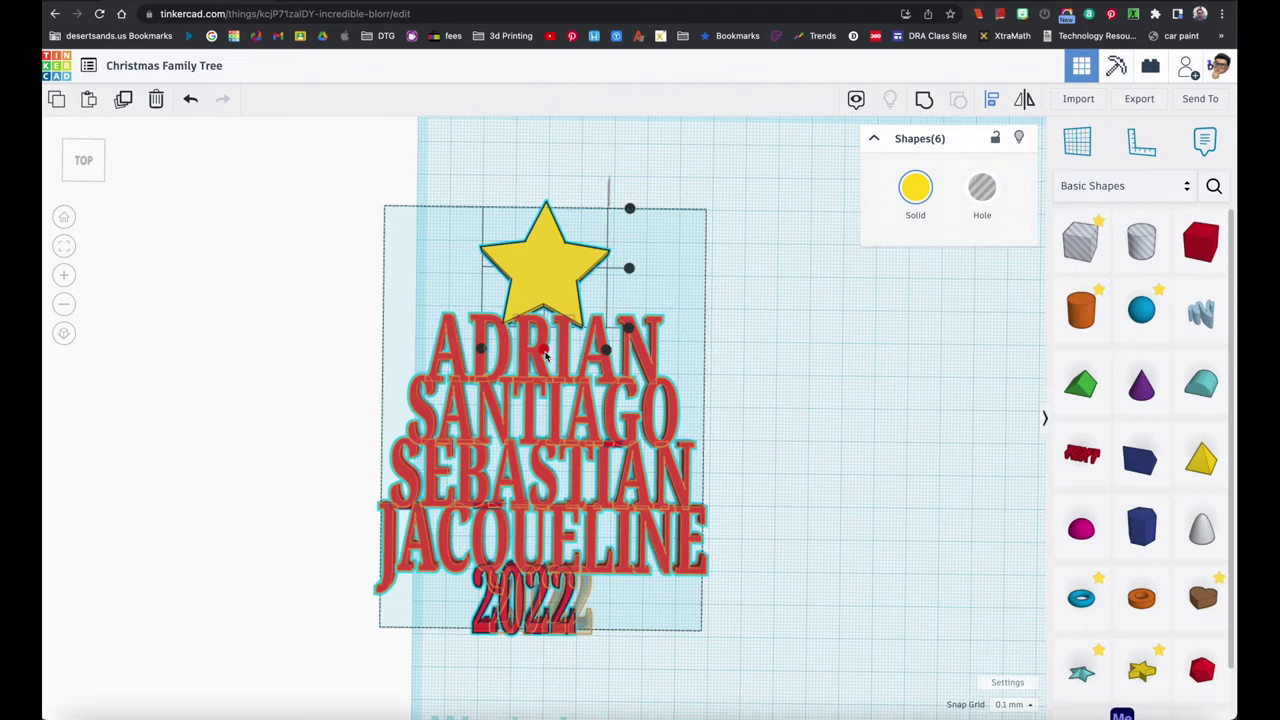
{"action": "left_click", "coordinate": [545, 352]}
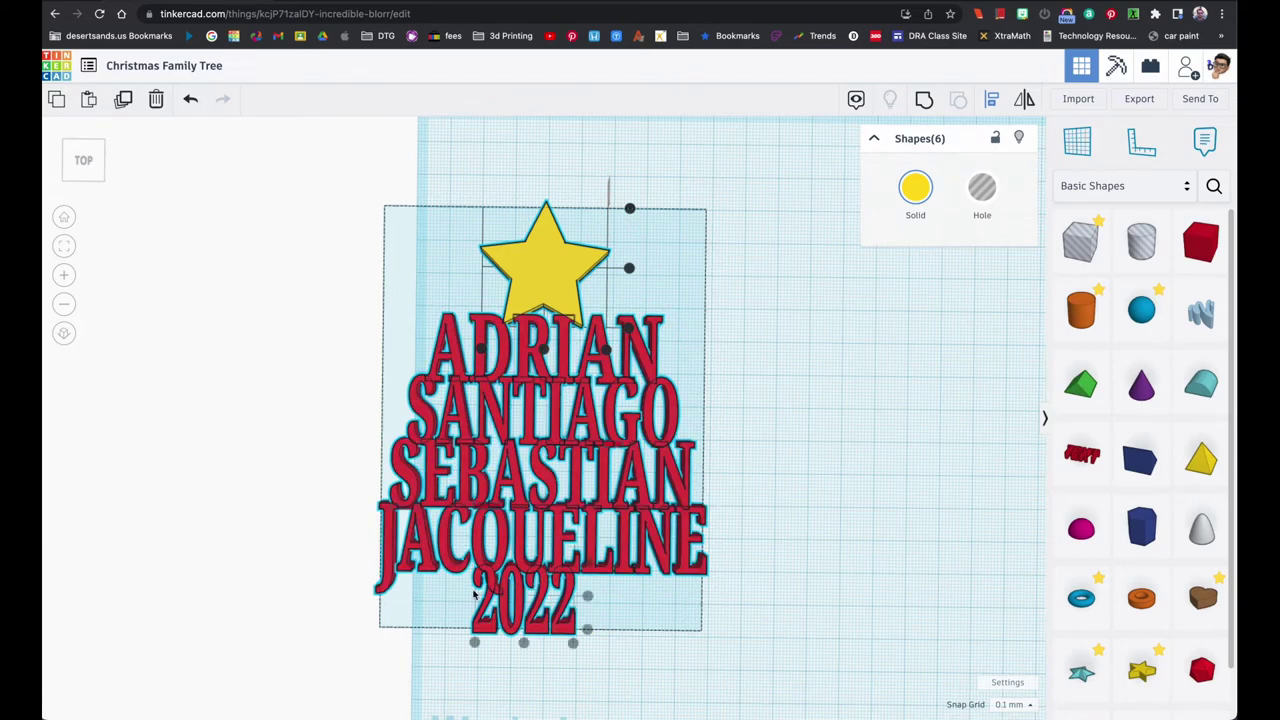
{"action": "left_click", "coordinate": [543, 352]}
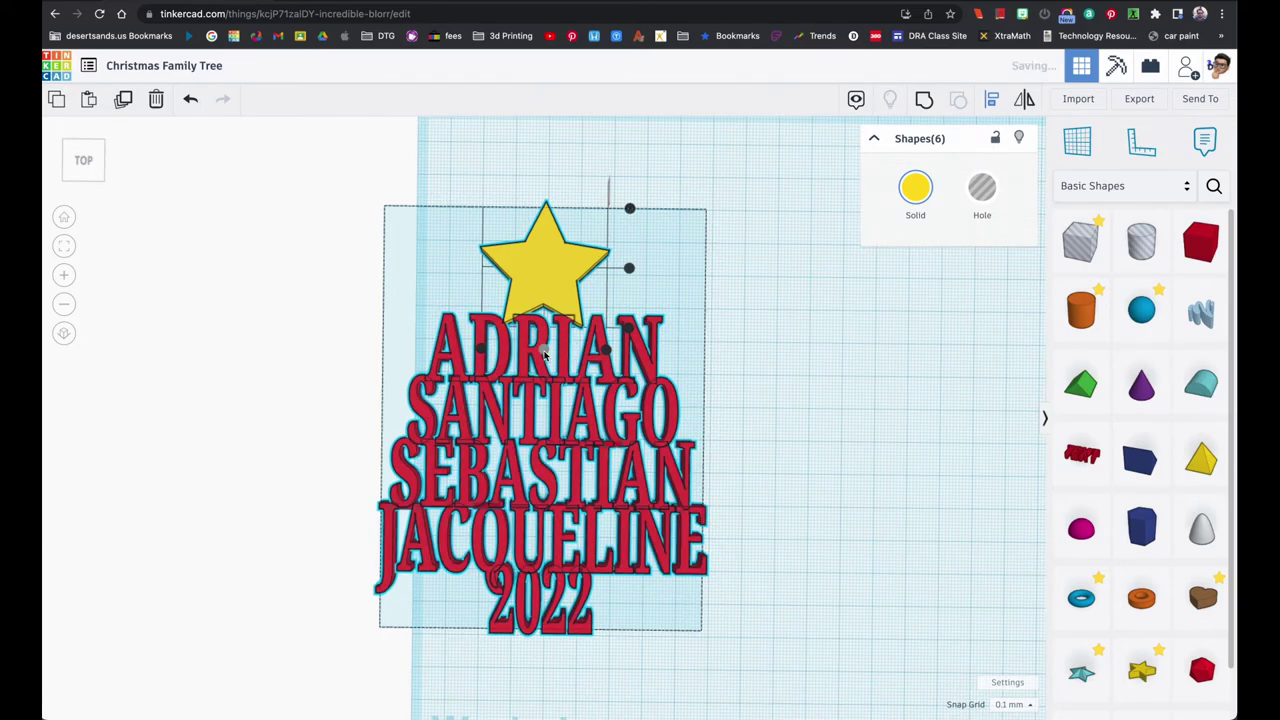
{"action": "left_click", "coordinate": [754, 407]}
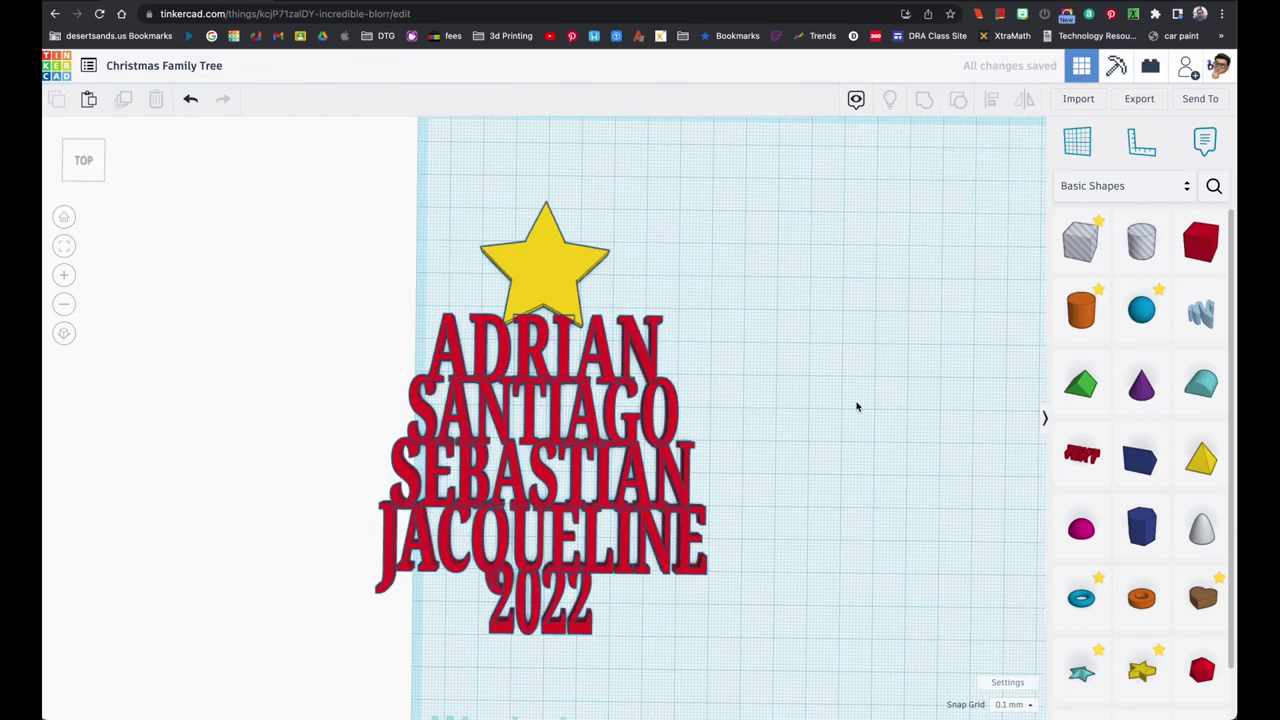
Place a cylinder hole in the upper part of the star and make its base 8 mm in both directions
{"action": "left_click_drag", "start_coordinate": [1141, 240], "coordinate": [545, 236]}
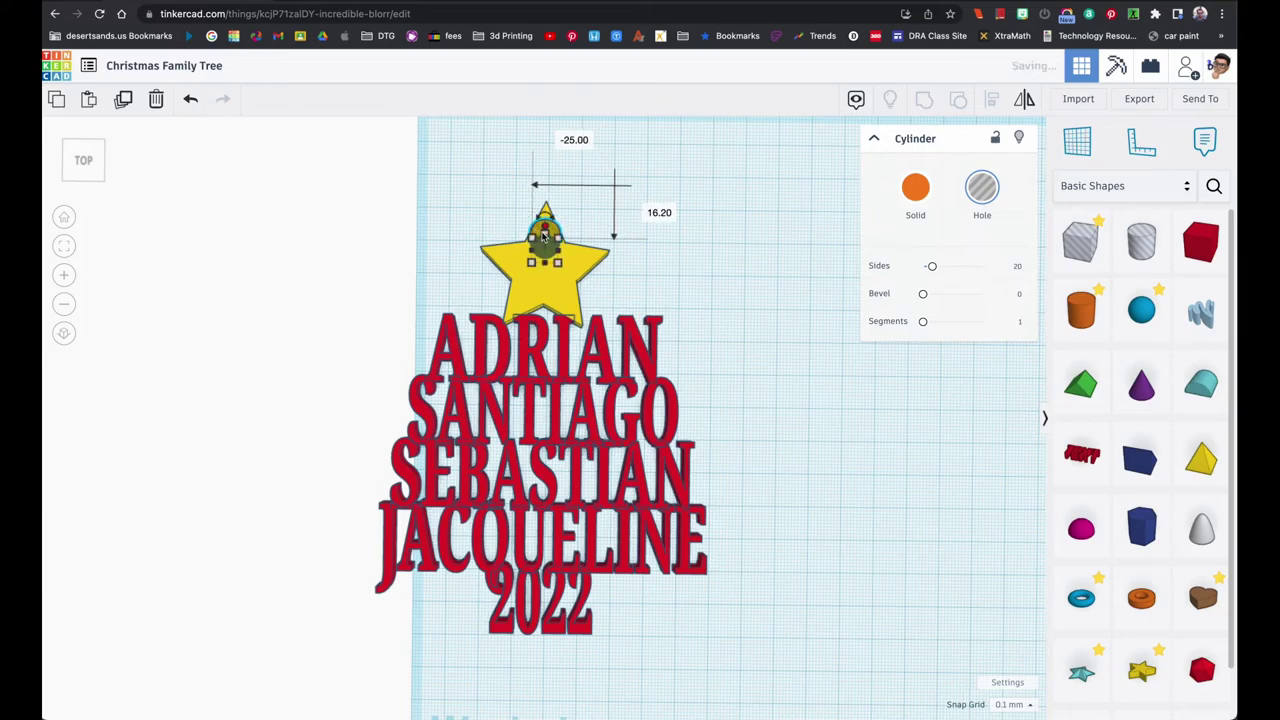
{"action": "key", "text": "f"}
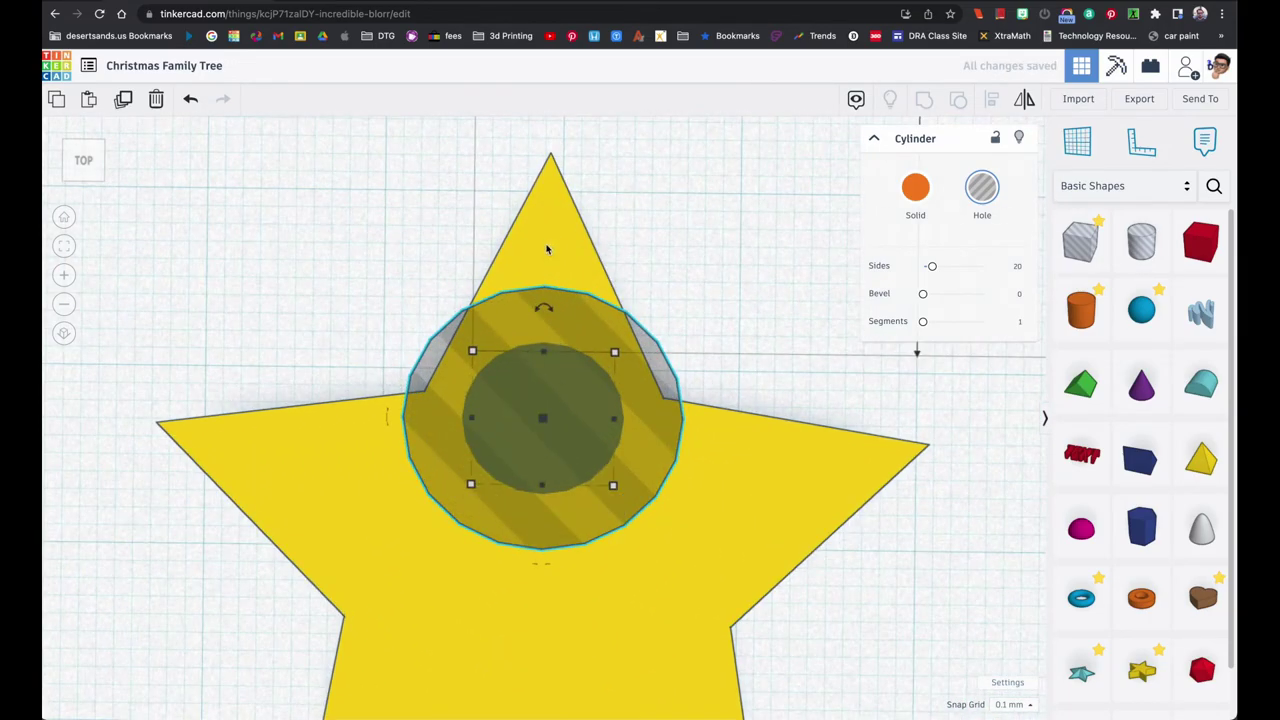
{"action": "right_click_drag", "start_coordinate": [551, 270], "coordinate": [466, 548]}
{"action": "right_click_drag", "start_coordinate": [627, 477], "coordinate": [613, 622]}
{"action": "mouse_move", "coordinate": [652, 618]}
{"action": "scroll", "coordinate": [683, 593], "scroll_direction": "up", "scroll_amount": 2}
{"action": "scroll", "coordinate": [633, 607], "scroll_direction": "down", "scroll_amount": 5}
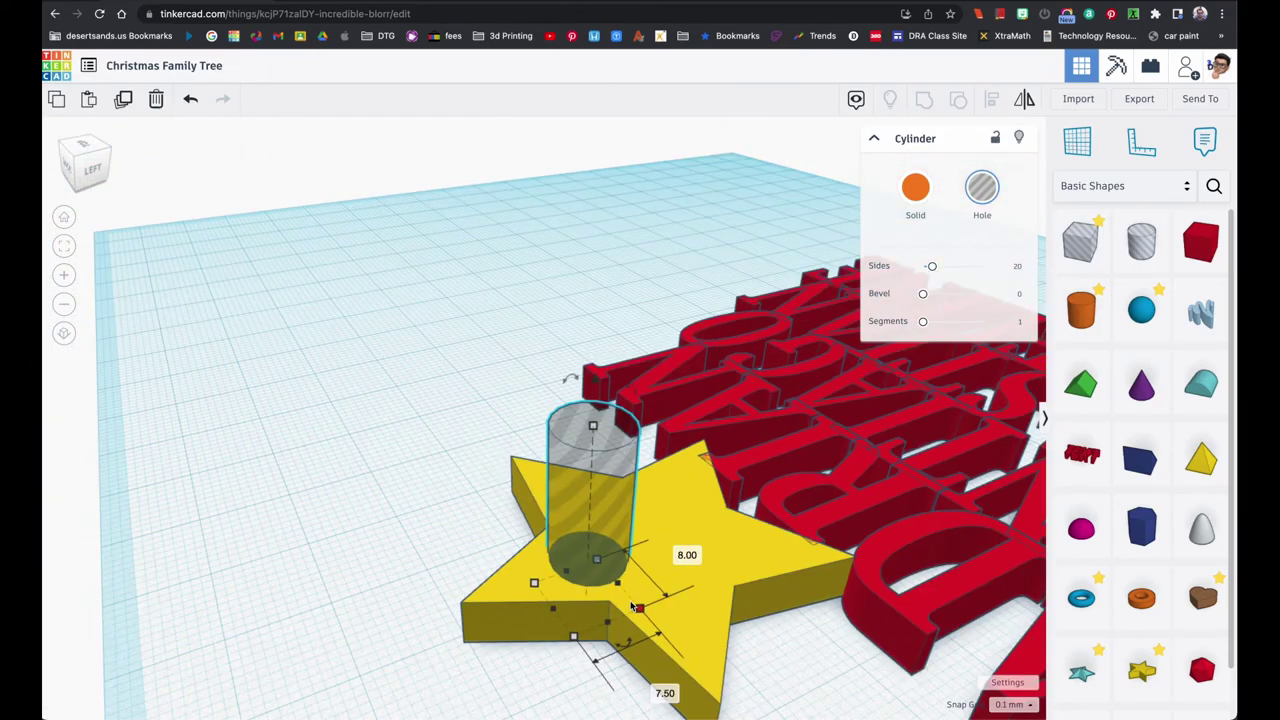
{"action": "left_click", "coordinate": [665, 693]}
{"action": "type", "text": "8"}
{"action": "key", "text": "Return"}
Group the cylinder hole with the star to cut a hanging hole through the star
{"action": "right_click_drag", "start_coordinate": [649, 560], "coordinate": [526, 606]}
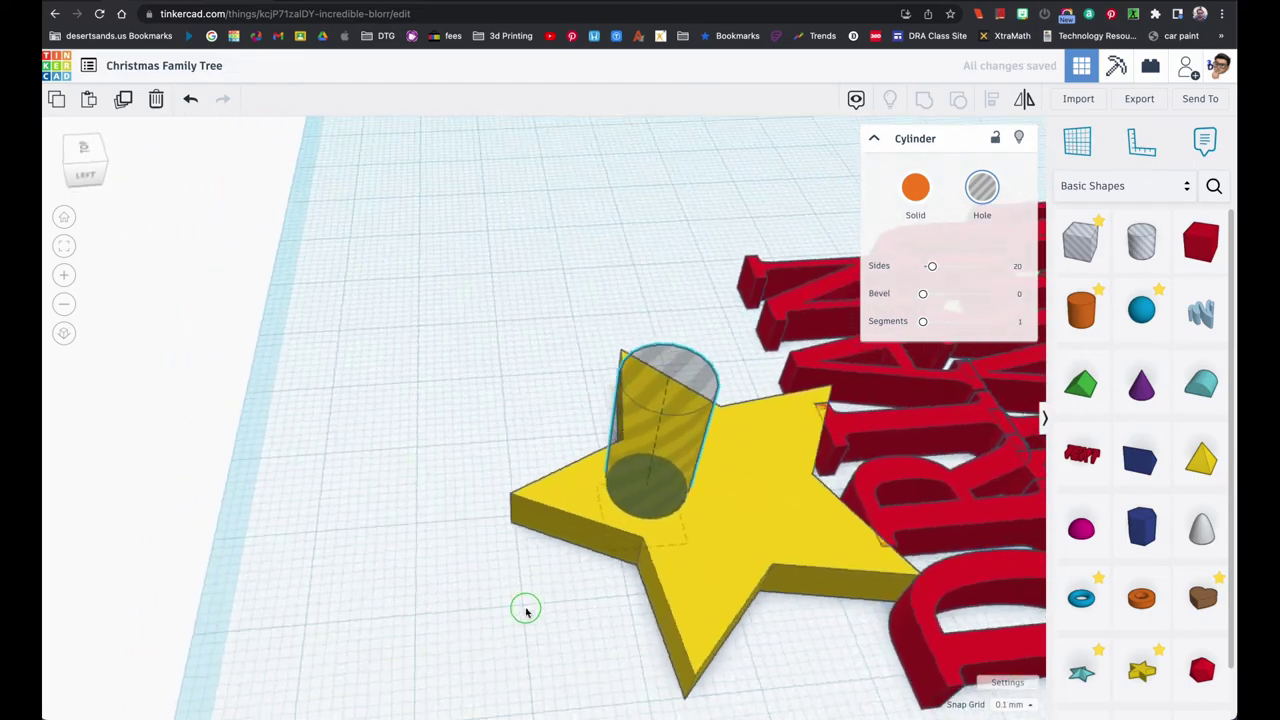
{"action": "scroll", "coordinate": [717, 546], "scroll_direction": "up", "scroll_amount": 3}
{"action": "right_click_drag", "start_coordinate": [717, 546], "coordinate": [678, 521]}
{"action": "key", "text": "f"}
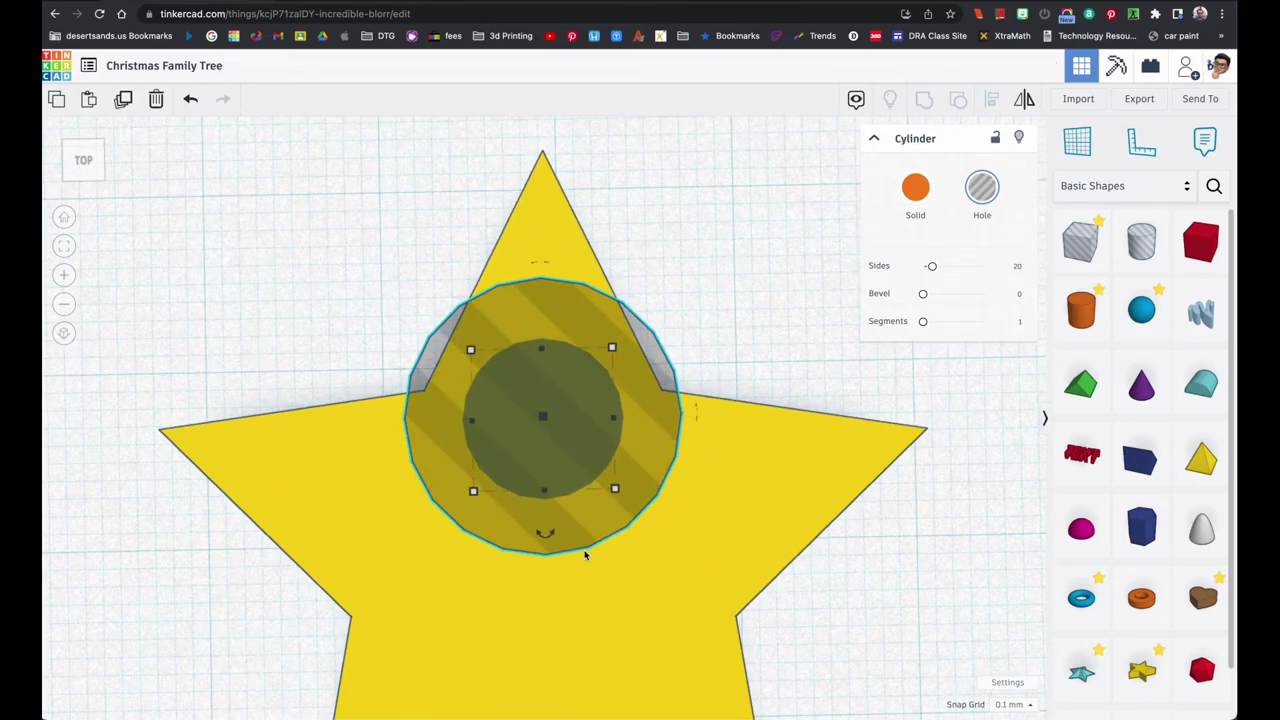
{"action": "scroll", "coordinate": [585, 555], "scroll_direction": "down", "scroll_amount": 3}
{"action": "right_click_drag", "start_coordinate": [686, 594], "coordinate": [547, 483]}
{"action": "left_click", "coordinate": [662, 515], "text": "shift"}
{"action": "left_click", "coordinate": [922, 100]}
{"action": "left_click", "coordinate": [613, 469]}
{"action": "scroll", "coordinate": [608, 476], "scroll_direction": "down", "scroll_amount": 3}
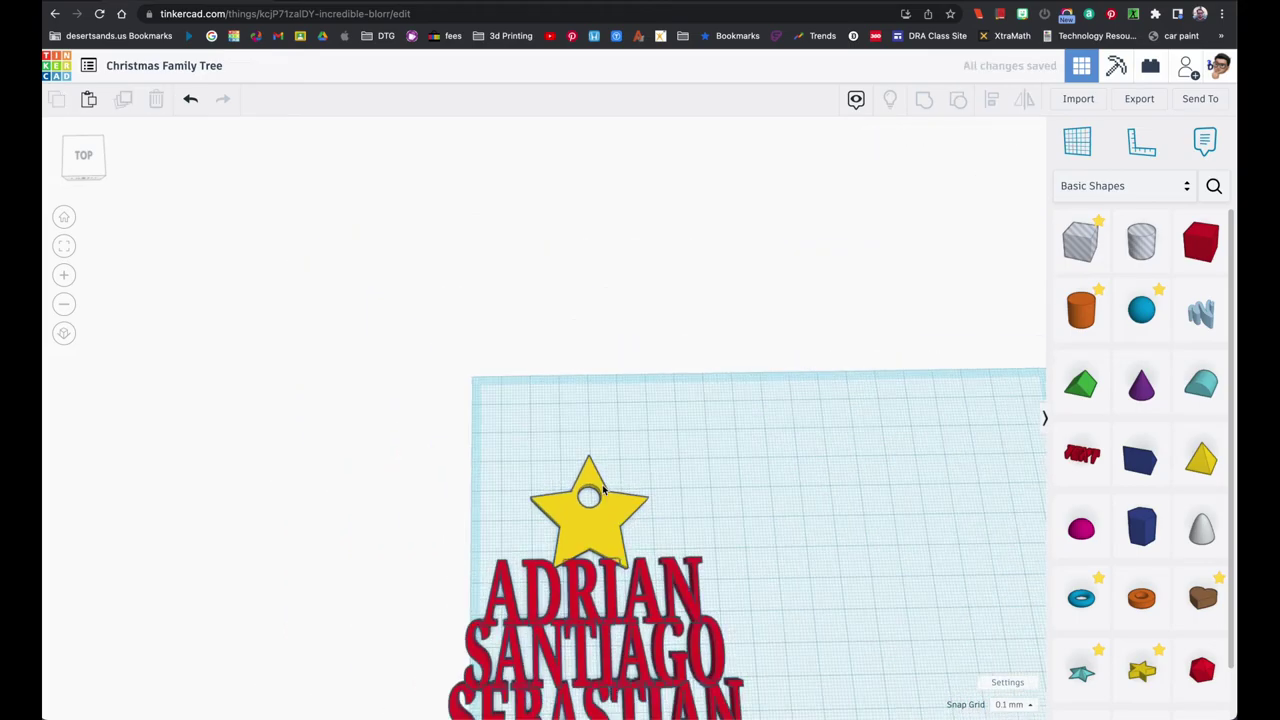
Select every shape in the design and group the star, names, year and bridge boxes into one solid red object
{"action": "key", "text": "ctrl+a"}
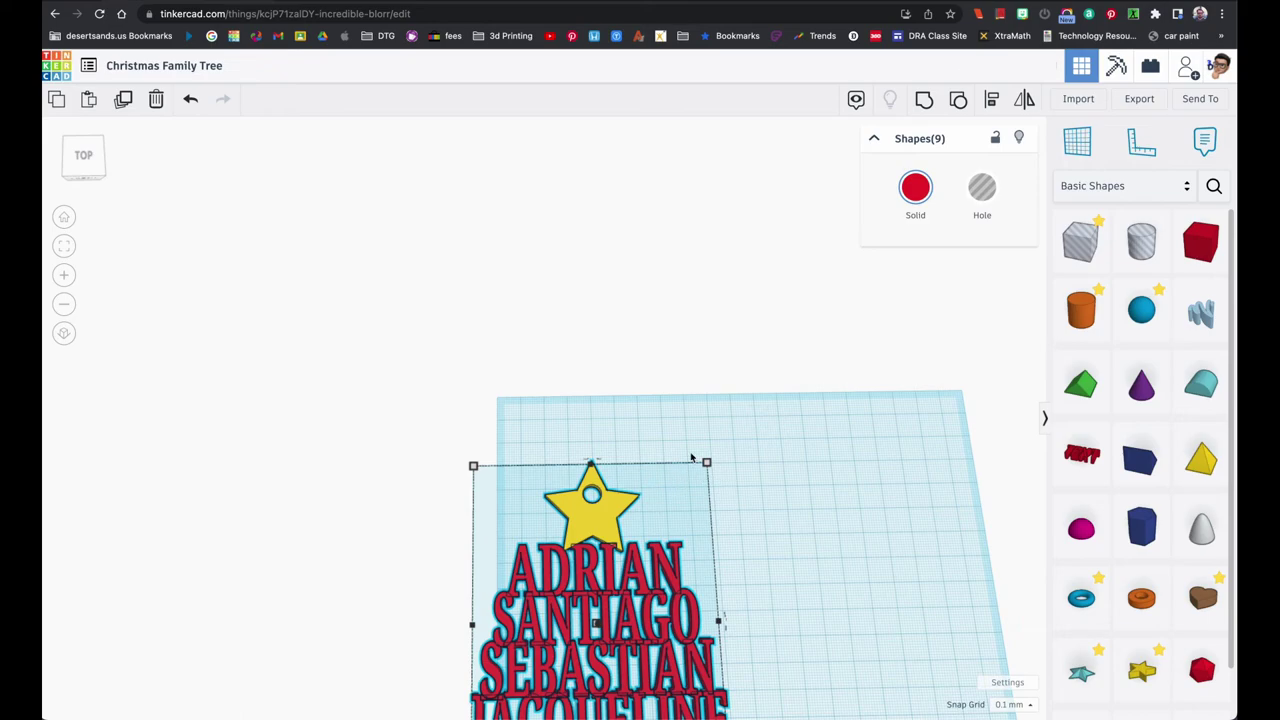
{"action": "left_click", "coordinate": [926, 103]}
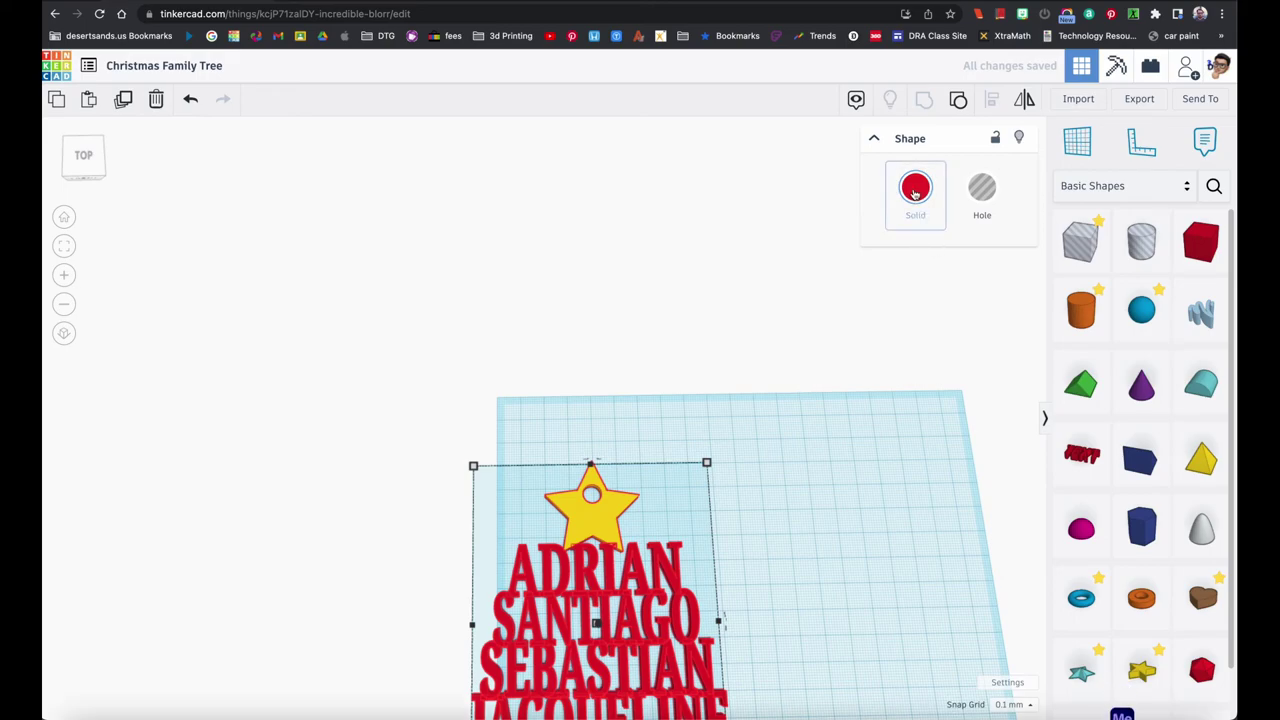
{"action": "left_click", "coordinate": [797, 431]}
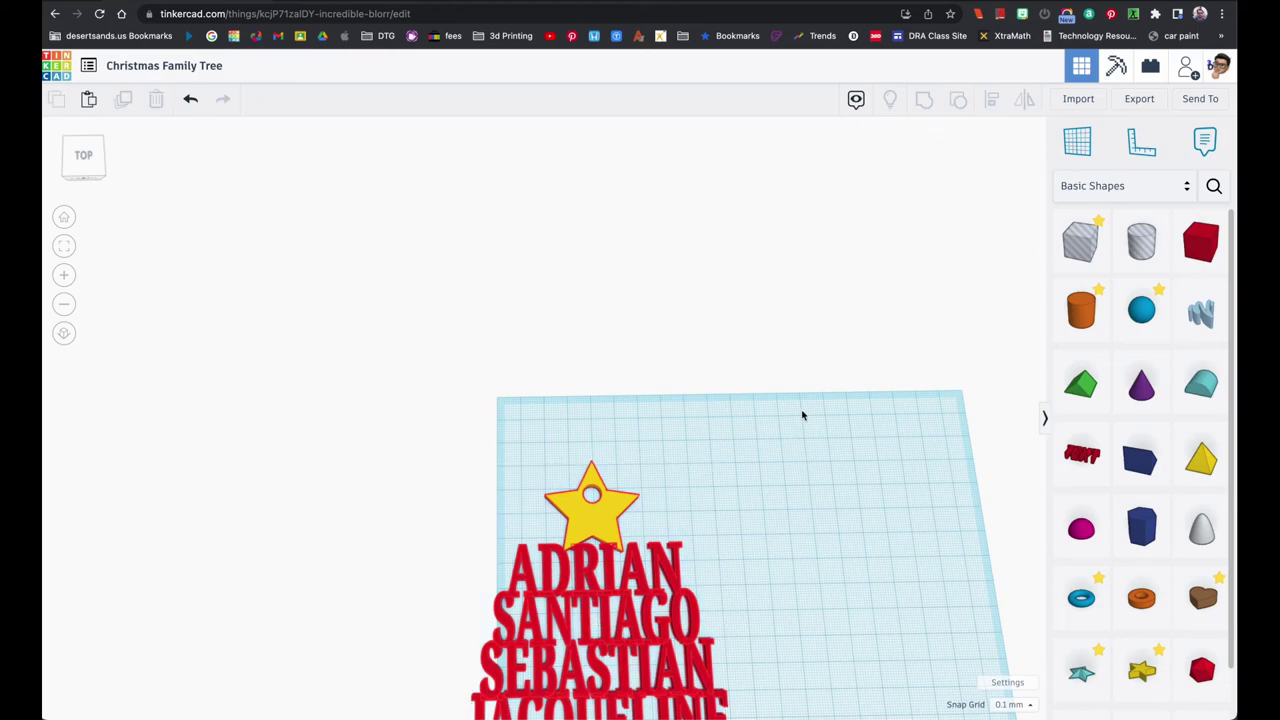
{"action": "key", "text": "f"}
{"action": "key", "text": "ctrl+z"}
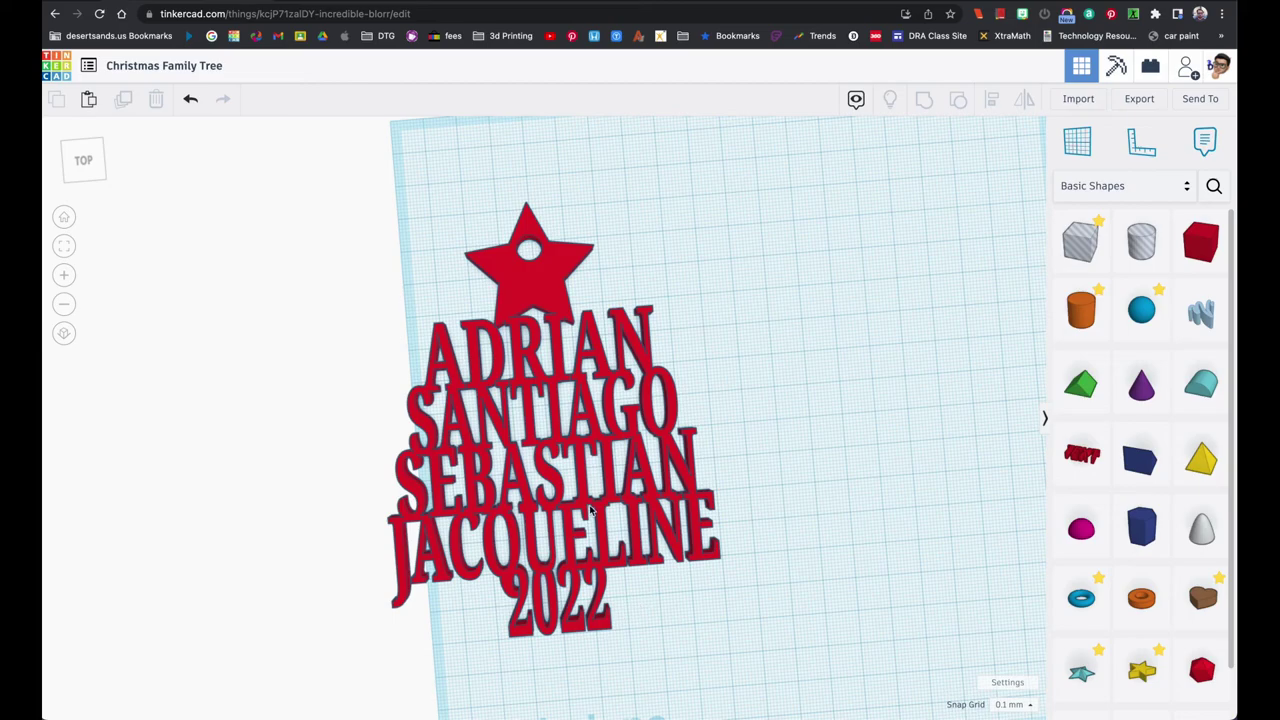
{"action": "mouse_move", "coordinate": [661, 545]}
{"action": "right_mouse_down"}
{"action": "mouse_move", "coordinate": [651, 566]}
{"action": "mouse_move", "coordinate": [634, 529]}
{"action": "mouse_move", "coordinate": [641, 400]}
{"action": "mouse_move", "coordinate": [638, 535]}
{"action": "right_mouse_up"}
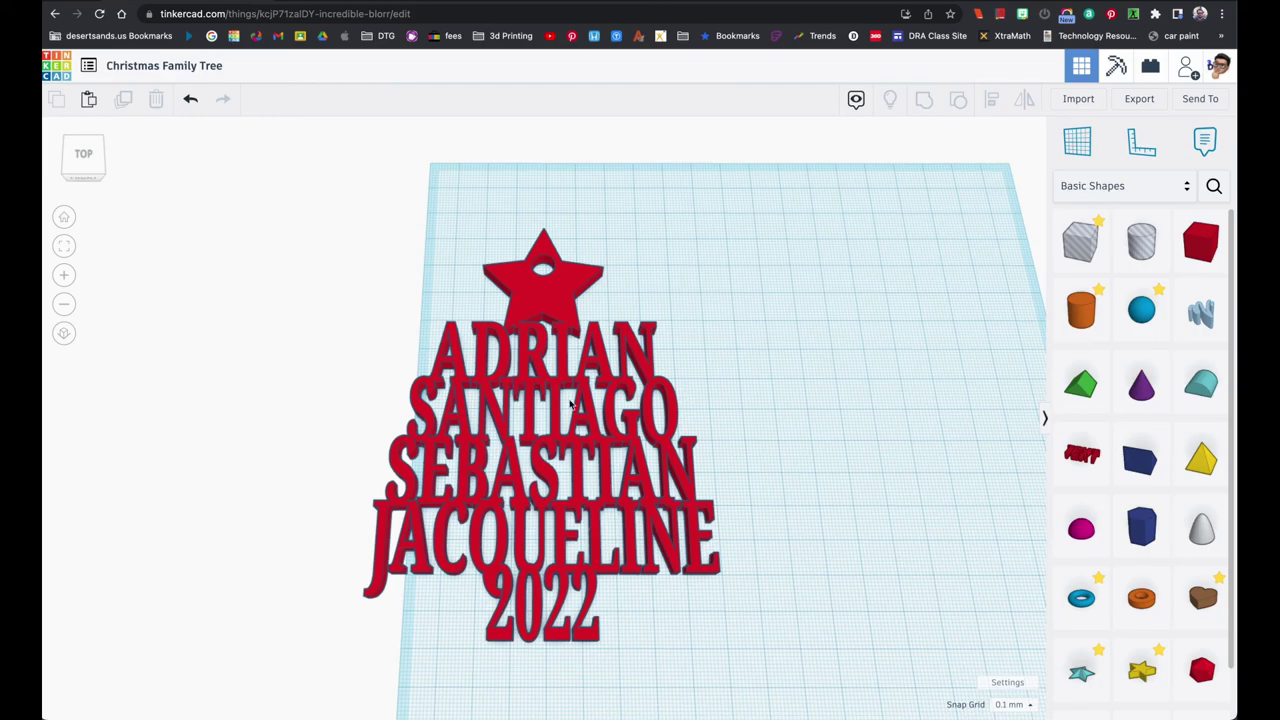
{"action": "left_click", "coordinate": [642, 400]}
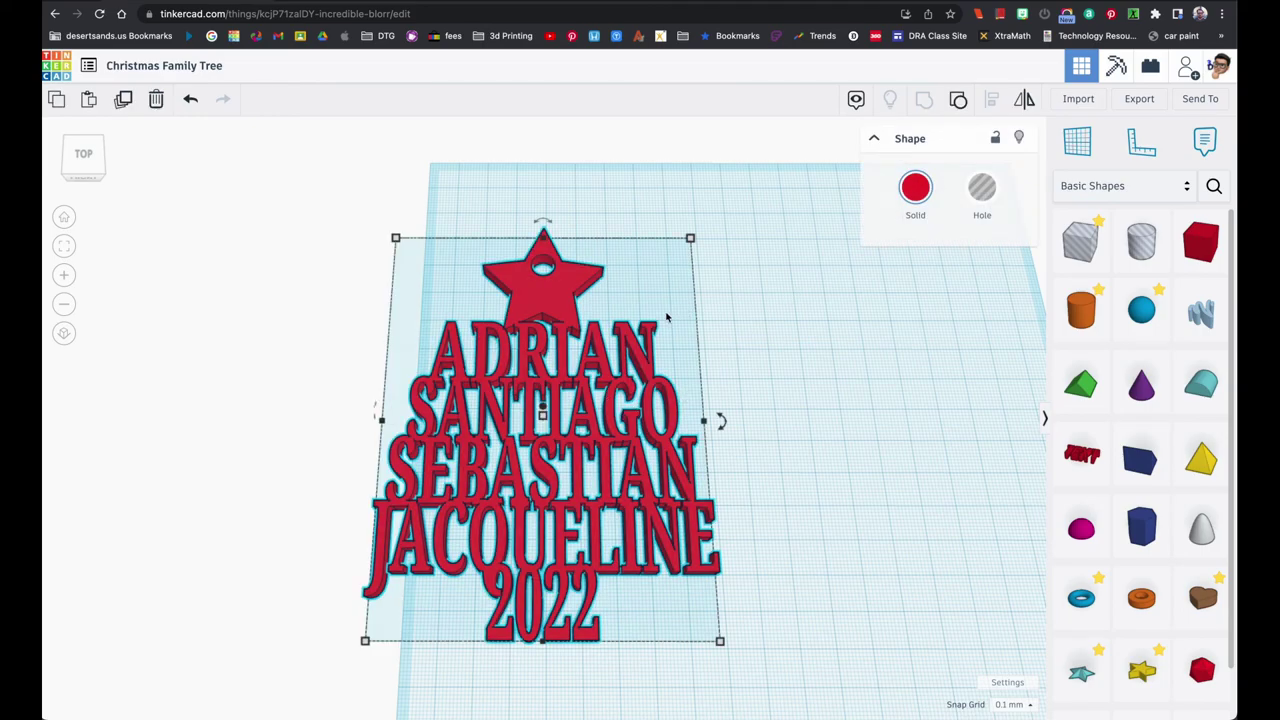
{"action": "left_click", "coordinate": [738, 474]}
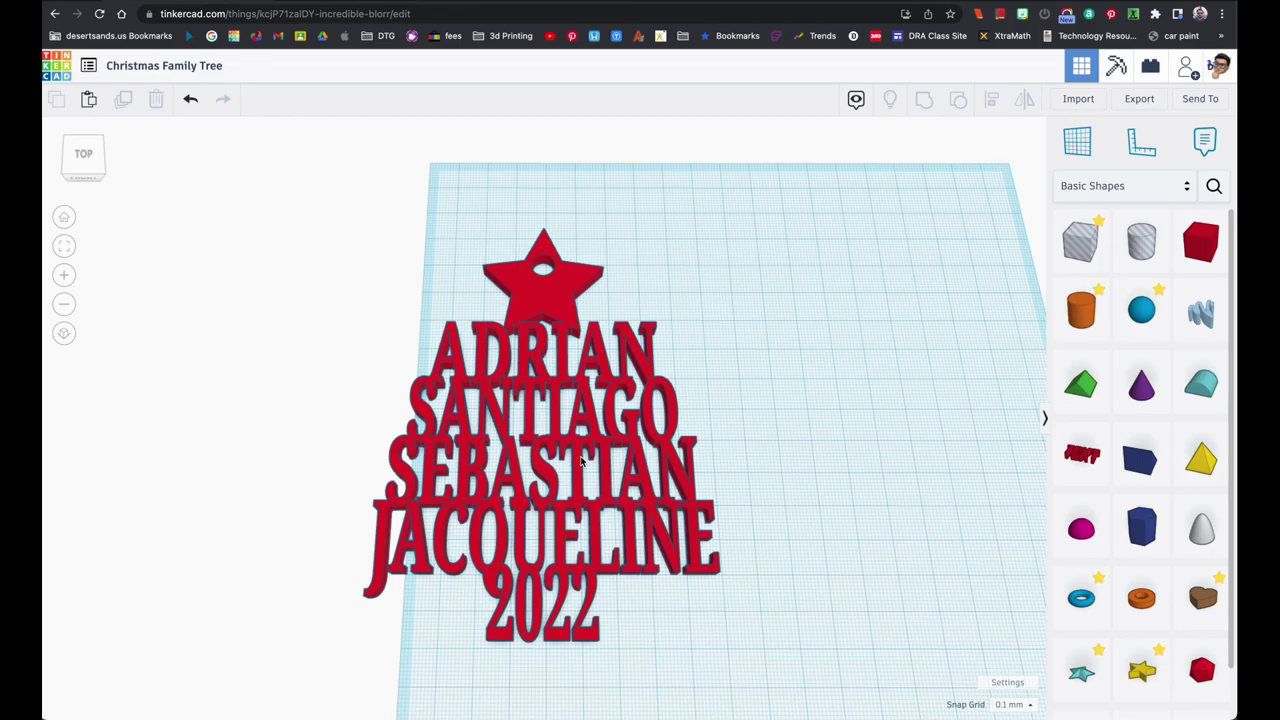
{"action": "scroll", "coordinate": [581, 462], "scroll_direction": "down", "scroll_amount": 2}
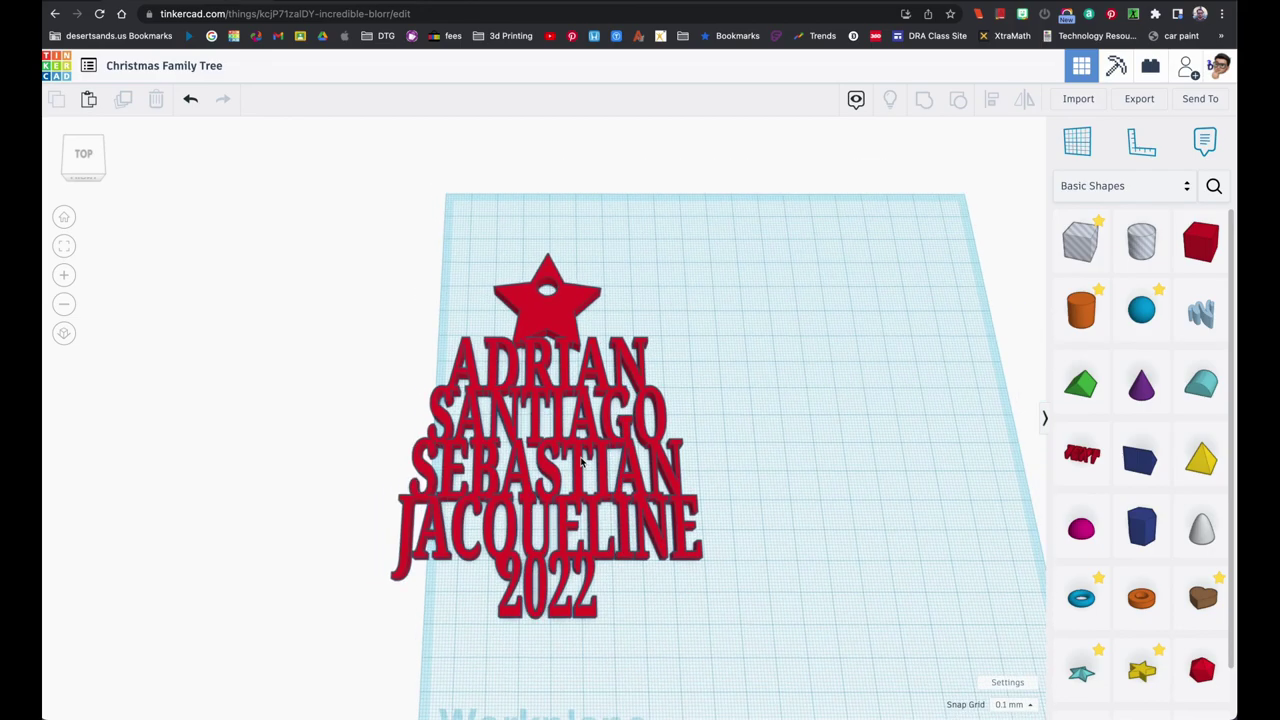
{"action": "scroll", "coordinate": [581, 462], "scroll_direction": "down", "scroll_amount": 1}
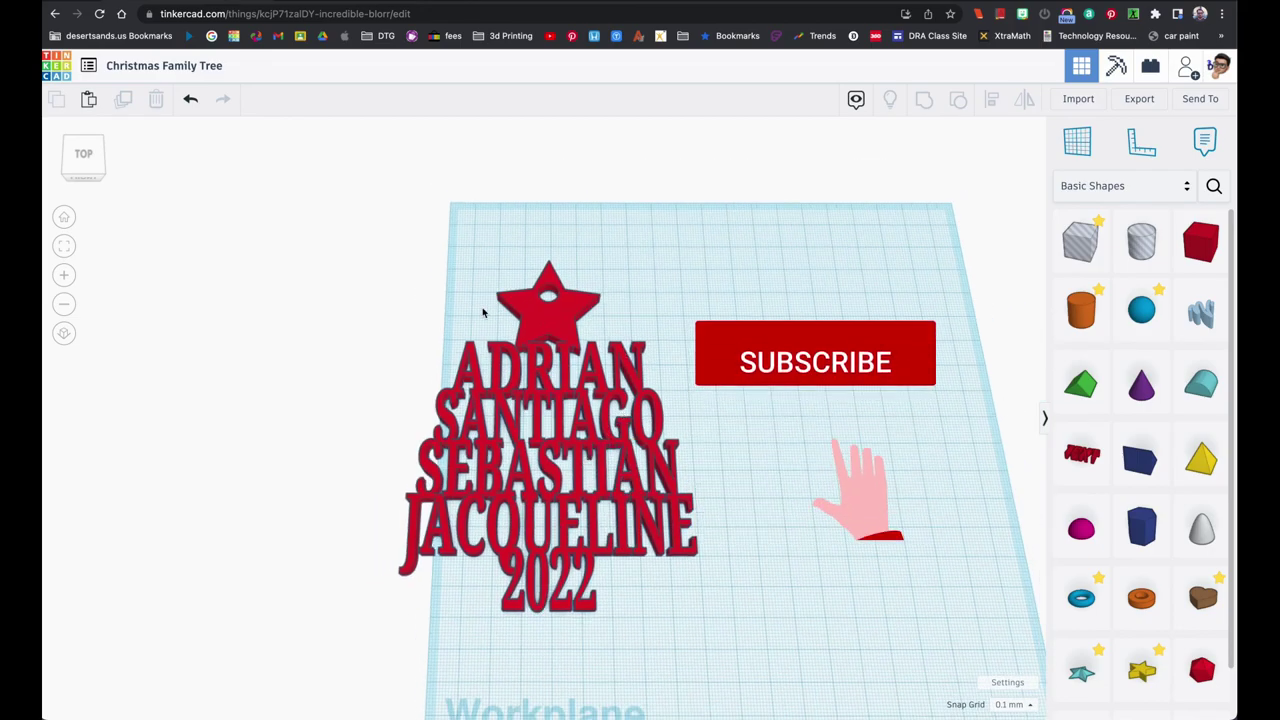
{"action": "left_click_drag", "start_coordinate": [451, 274], "coordinate": [656, 597]}
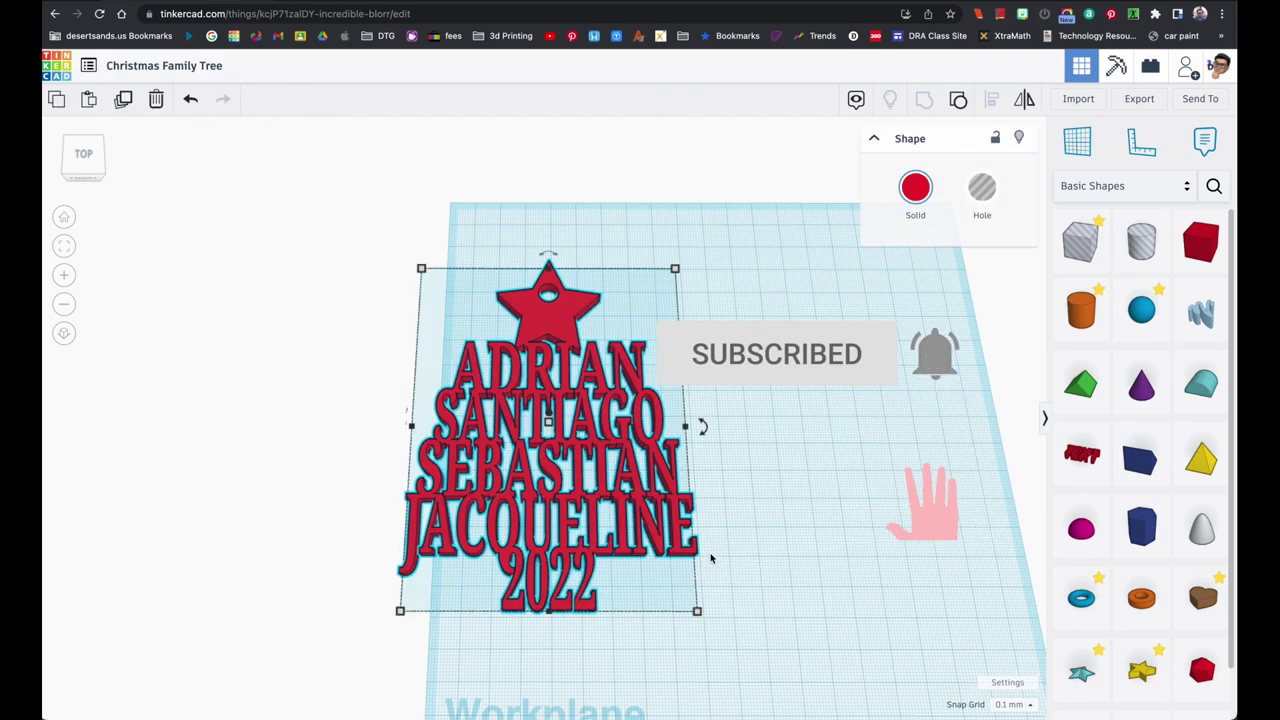
{"action": "left_click_drag", "start_coordinate": [383, 229], "coordinate": [743, 609]}
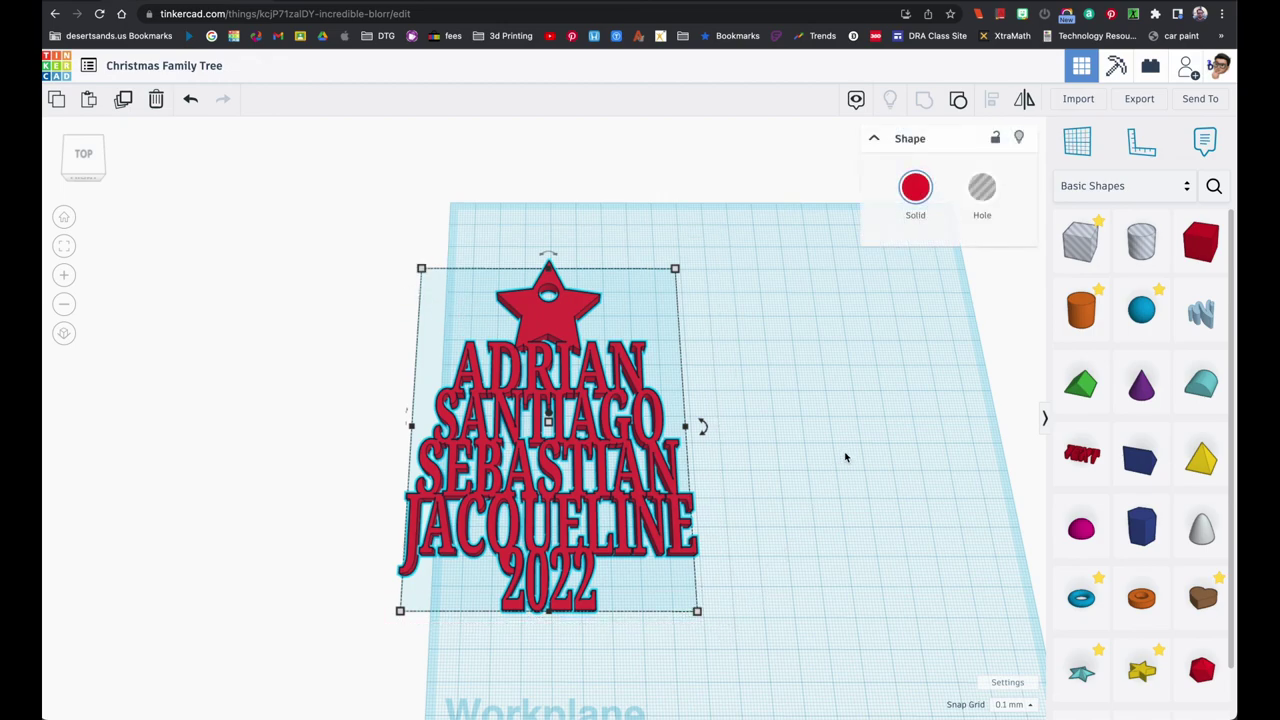